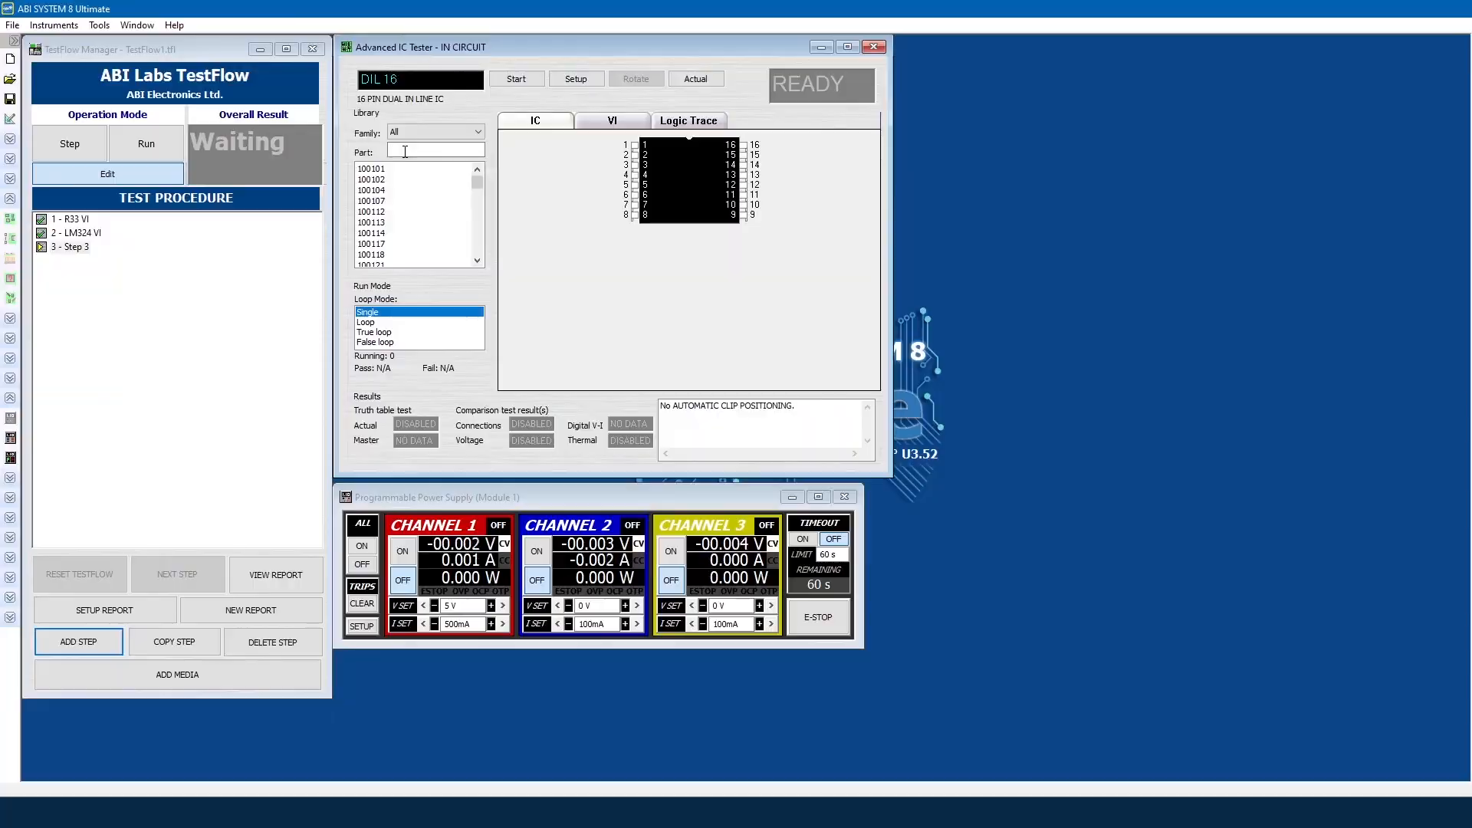
Step: Enter part 7400, open the IC test setup, and stop the V-I acquisition to get a result
text(7400)
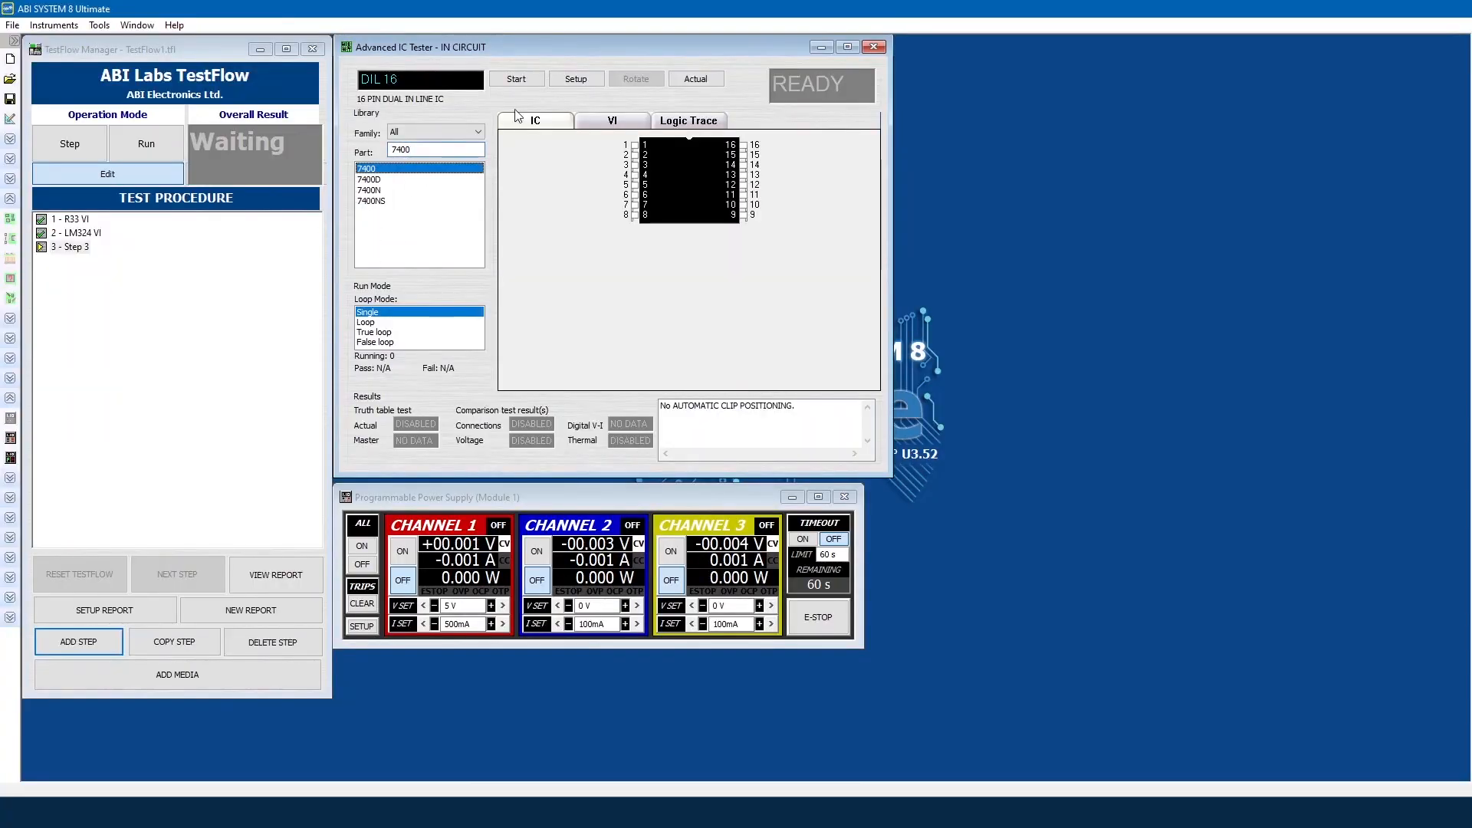
click(576, 79)
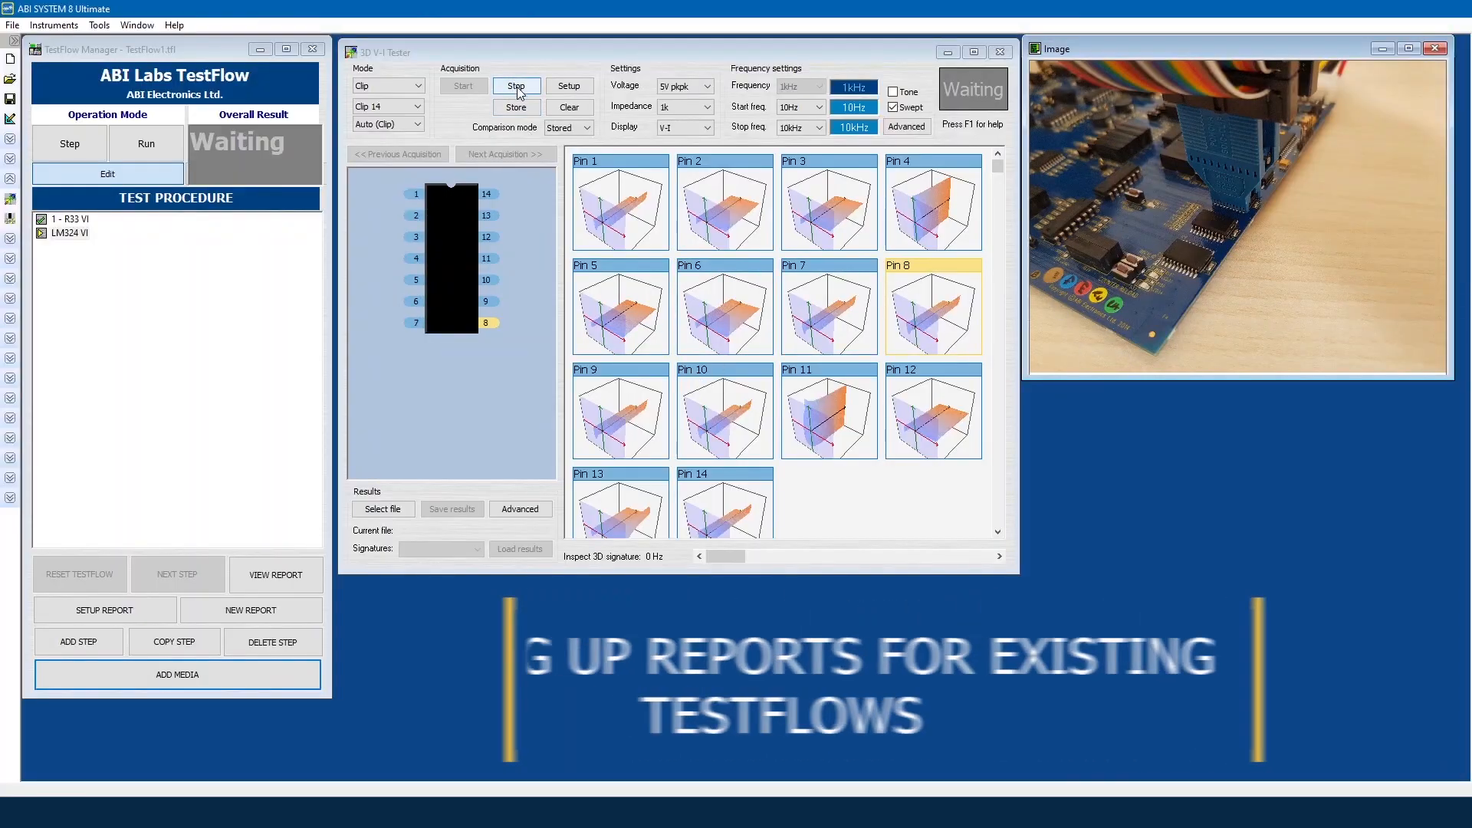
click(517, 88)
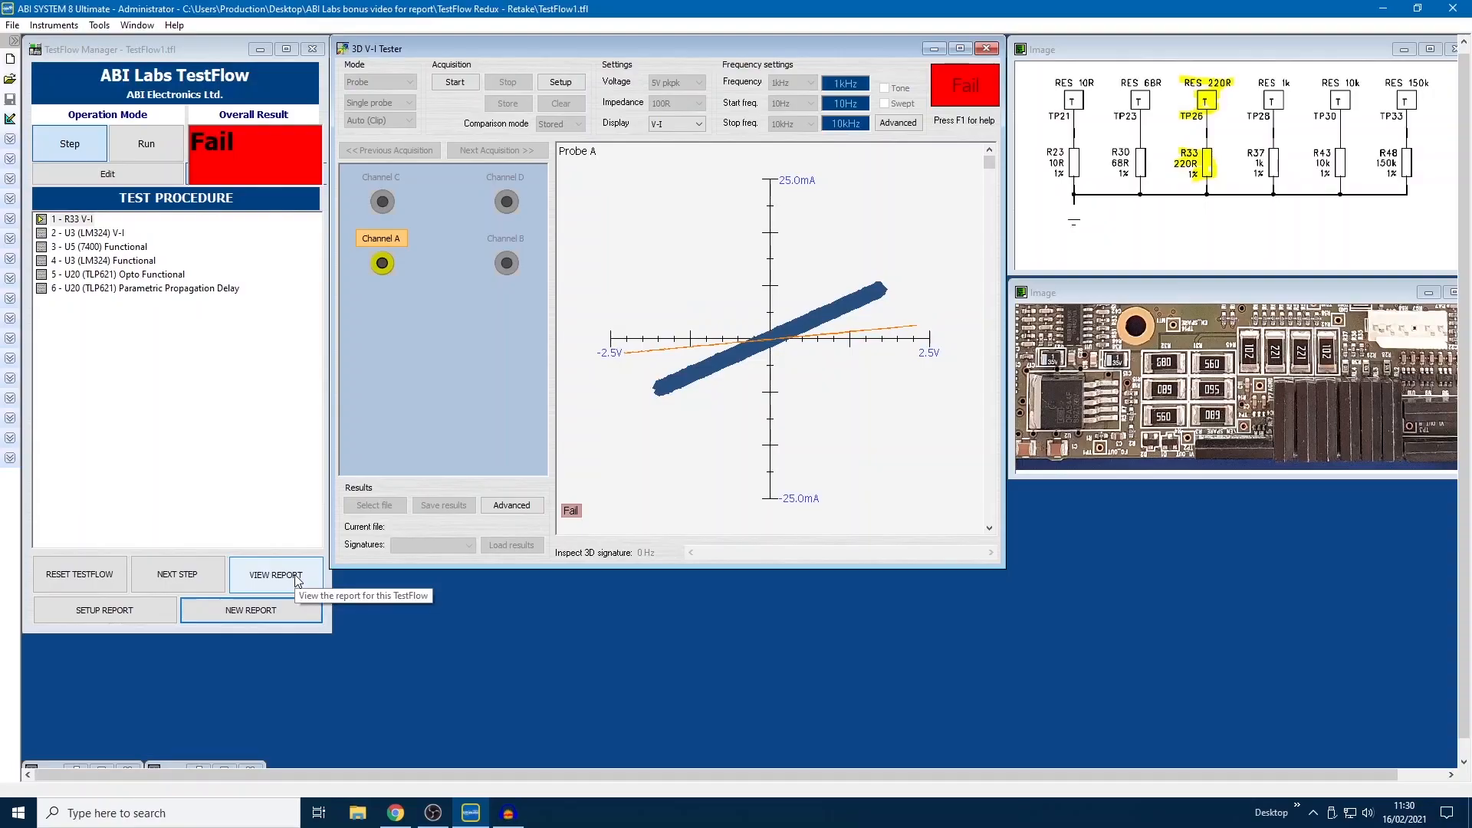
Step: View the TestFlow report, enlarge the Report Viewer, and select the ATM: IC Tester report options
click(298, 580)
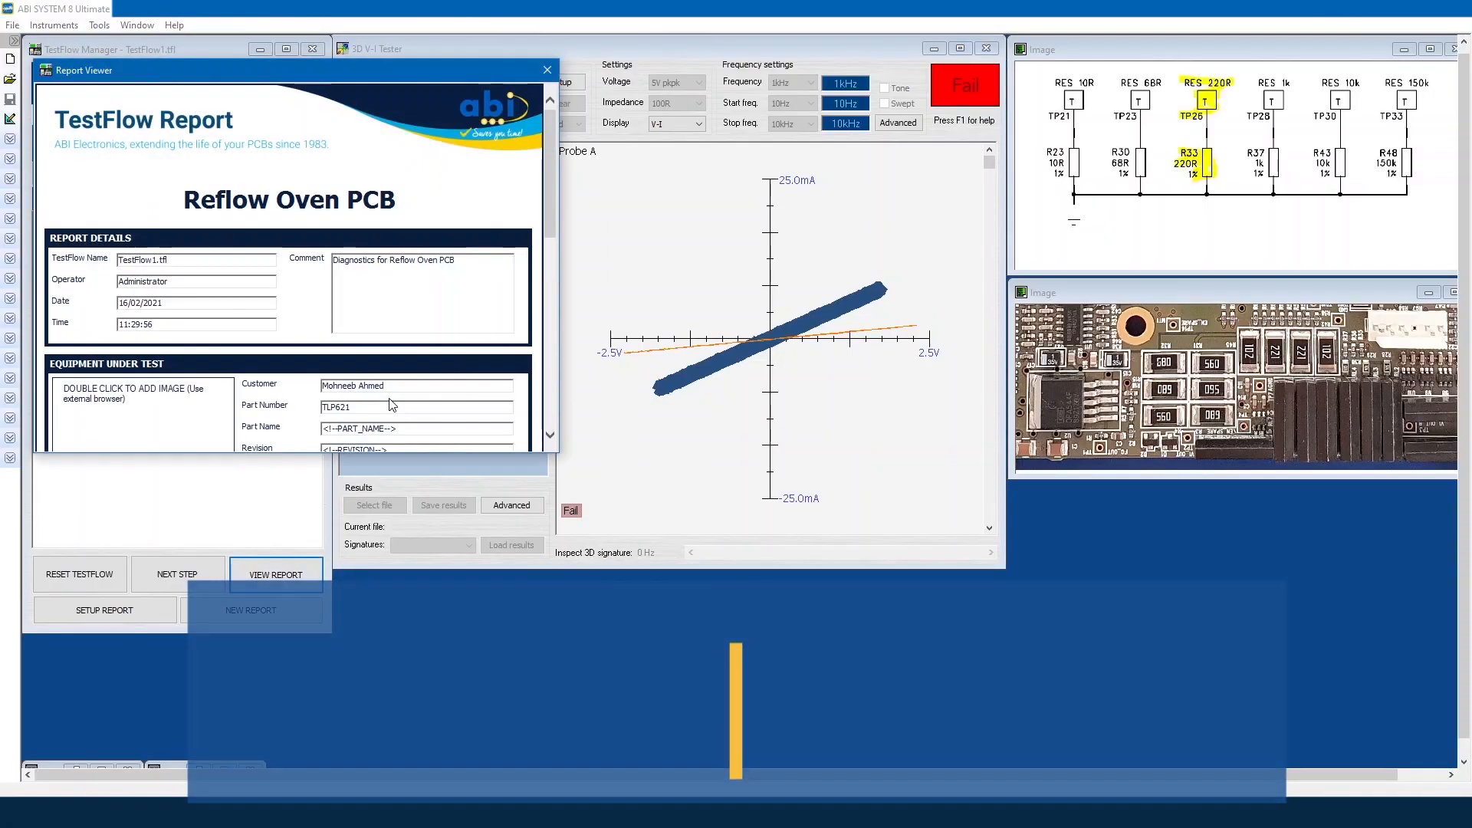
drag(806, 402, 1281, 706)
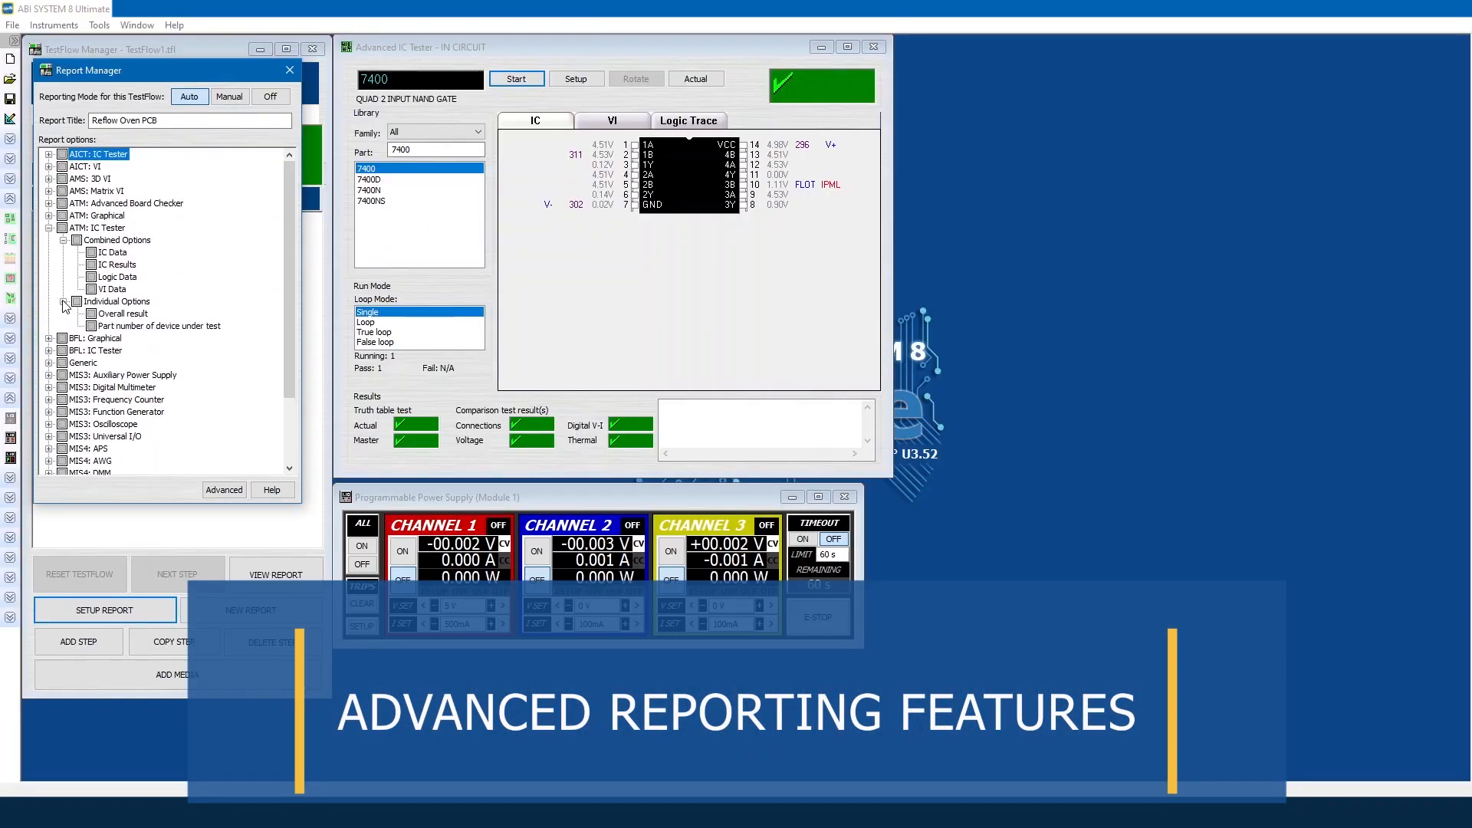
click(62, 229)
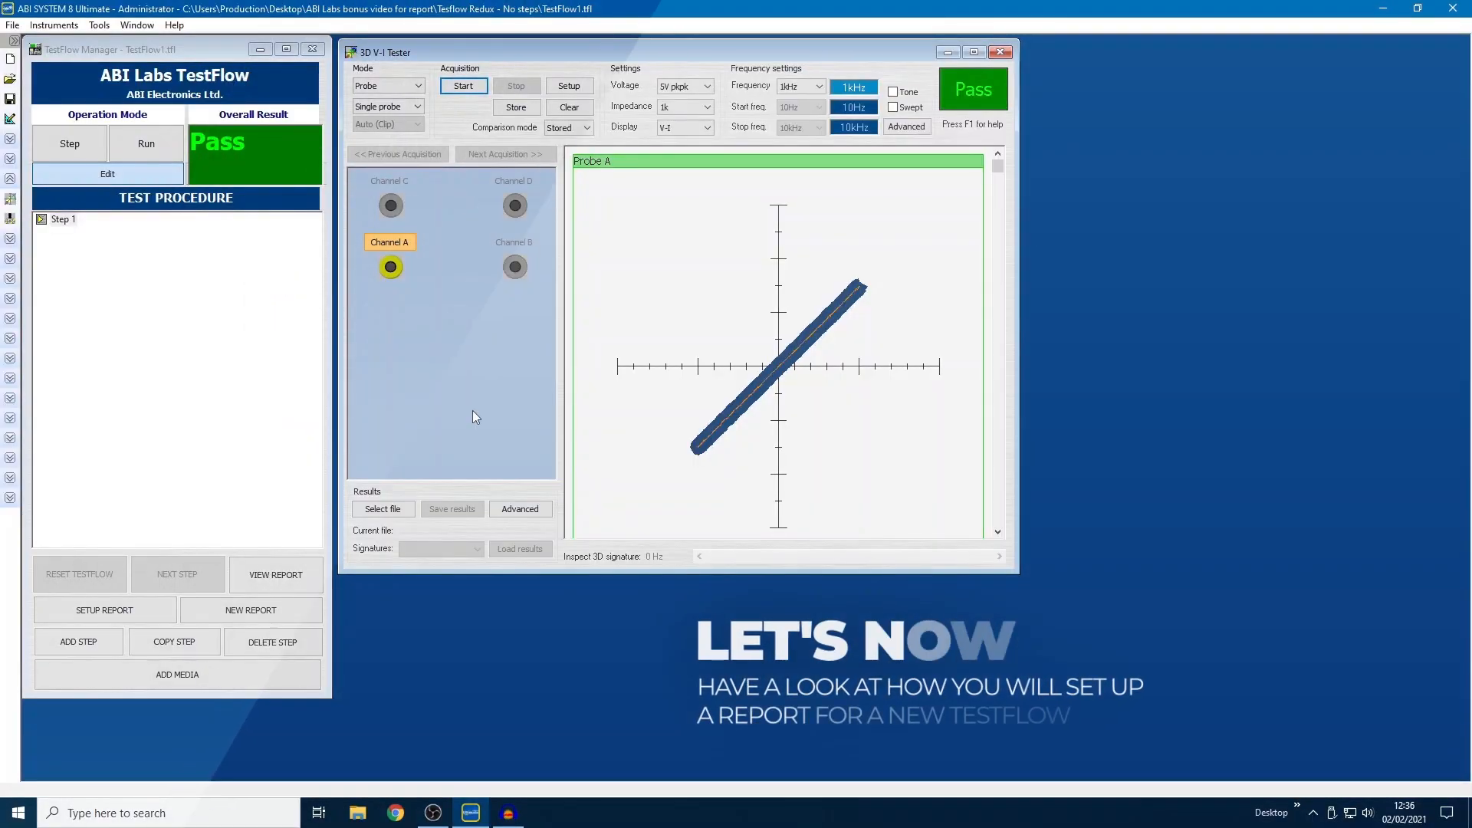
Step: Choose Add Image (bmp, jpeg) from the ADD MEDIA list for the step
click(277, 673)
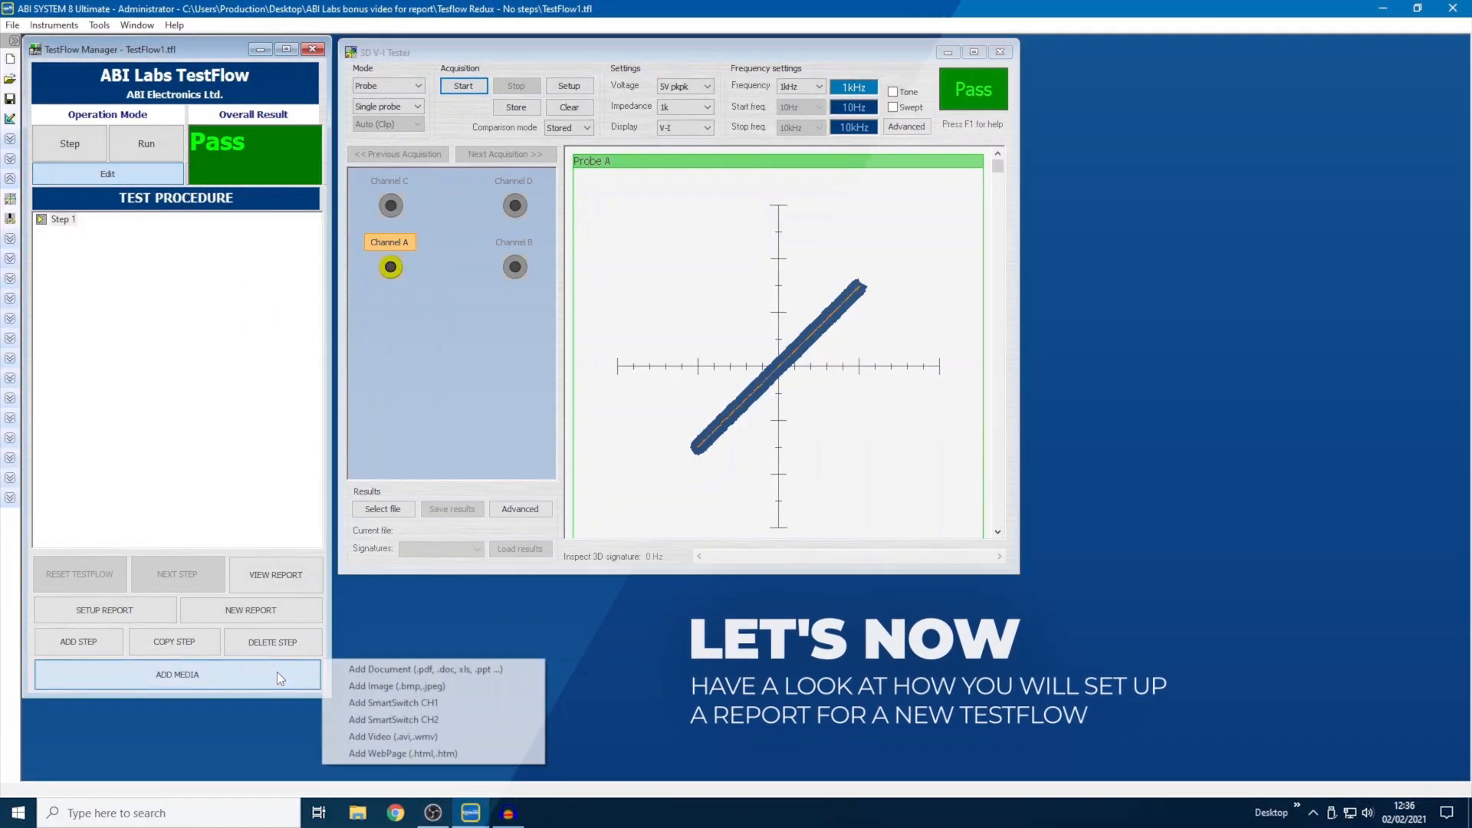
click(420, 687)
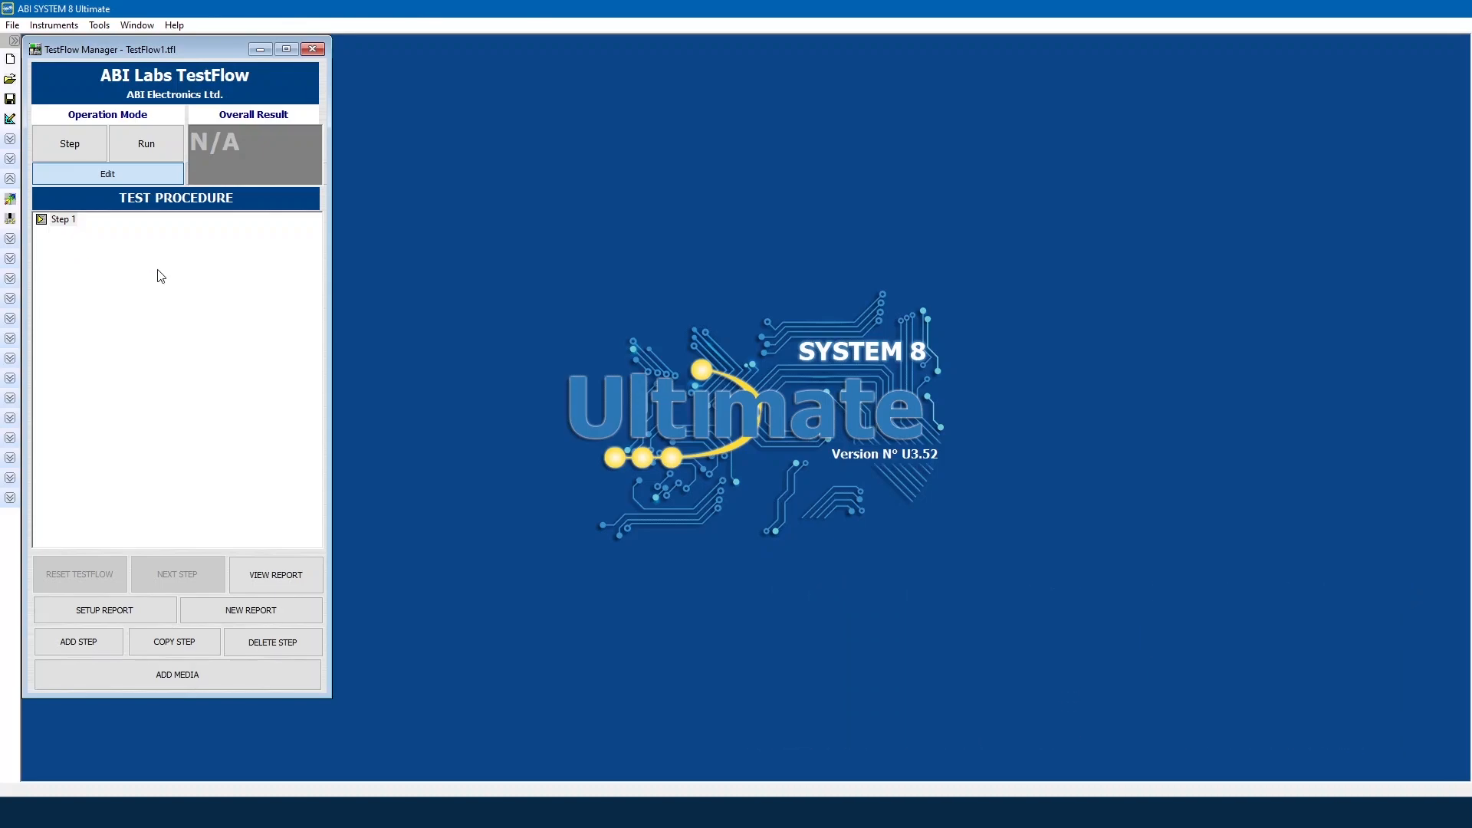
Step: Acquire a V-I signature on Channel A and store it as the comparison reference
click(11, 201)
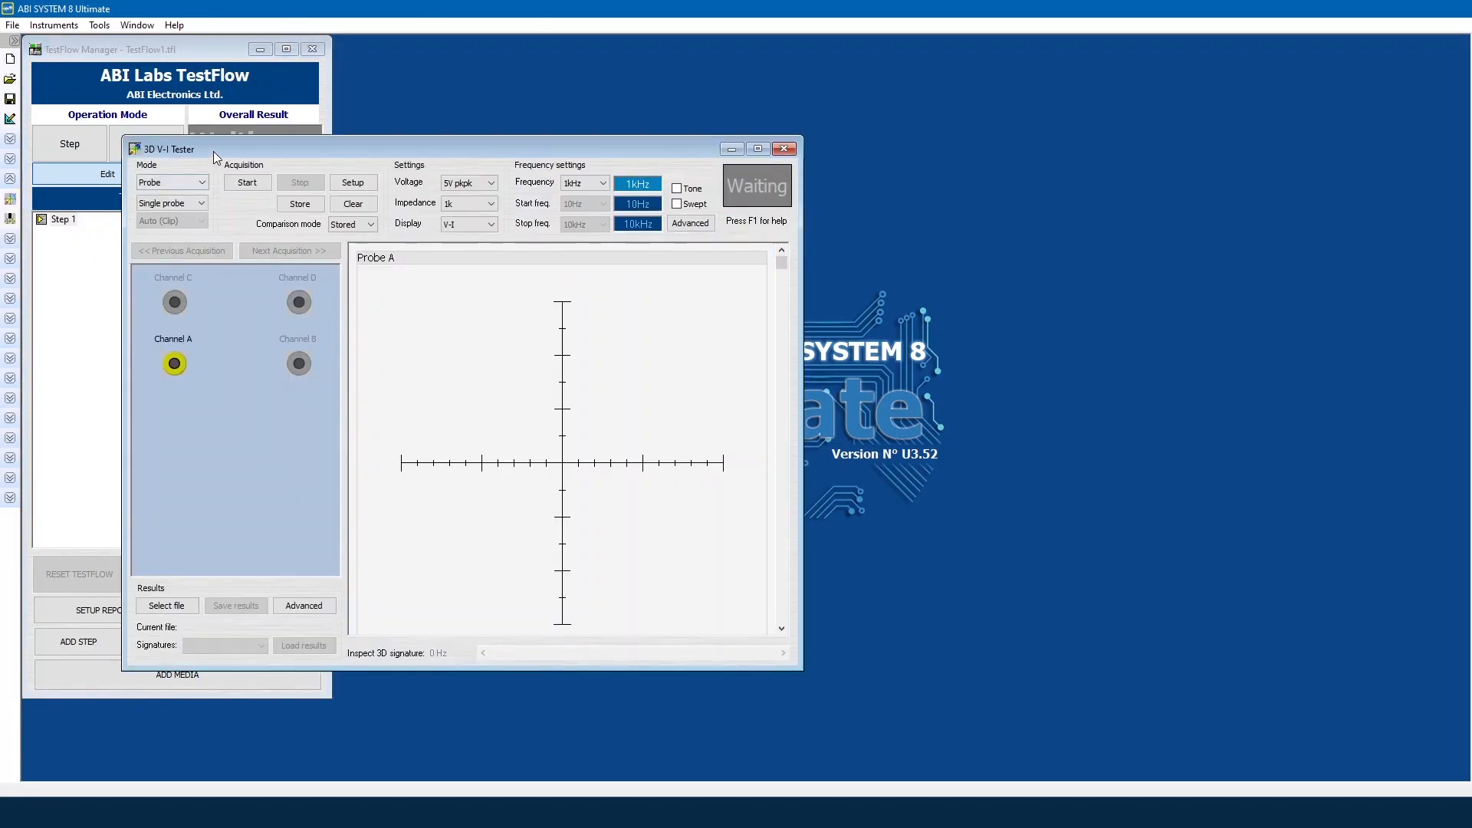
drag(214, 151, 443, 71)
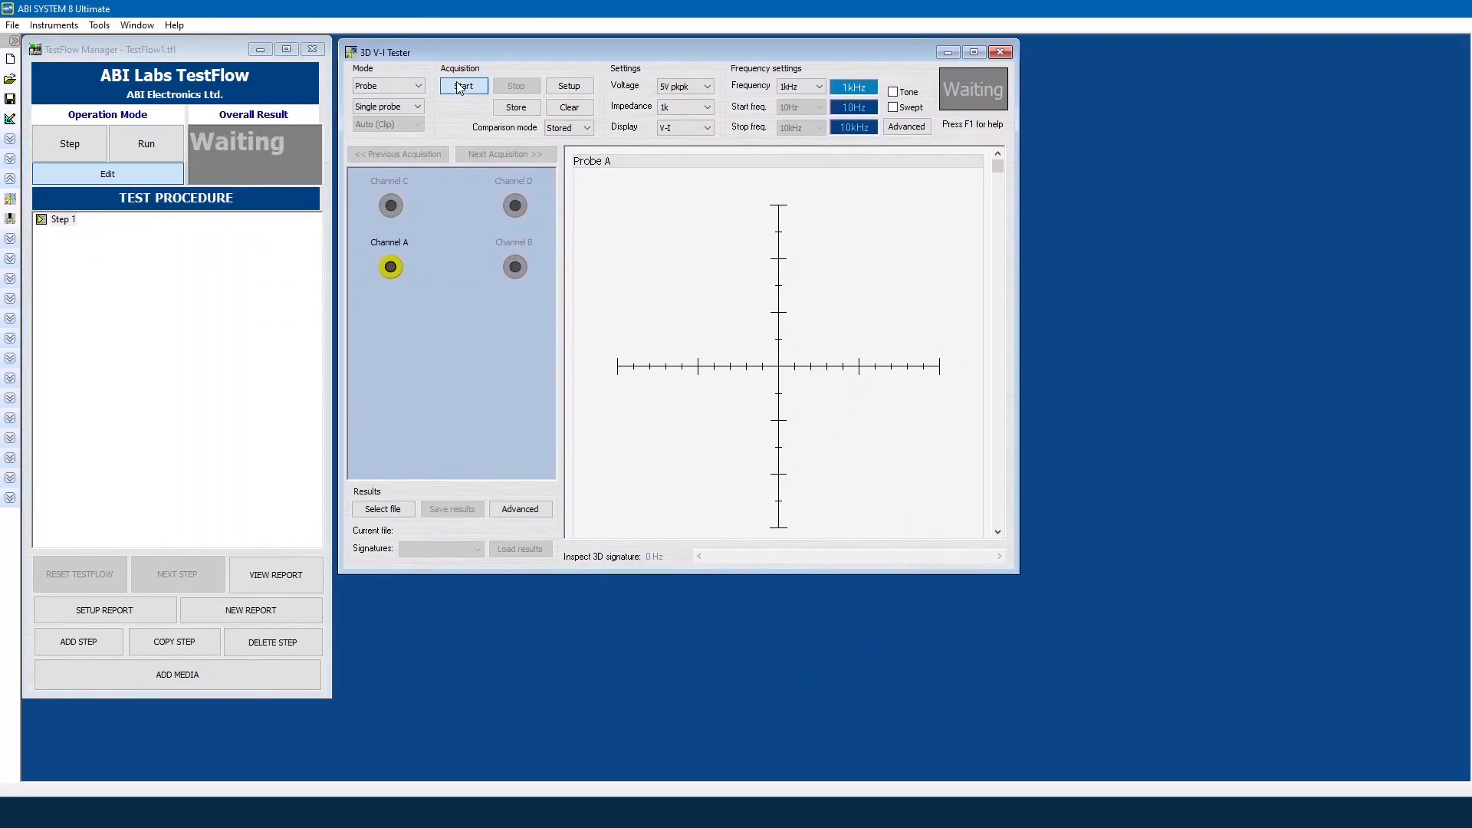
click(461, 88)
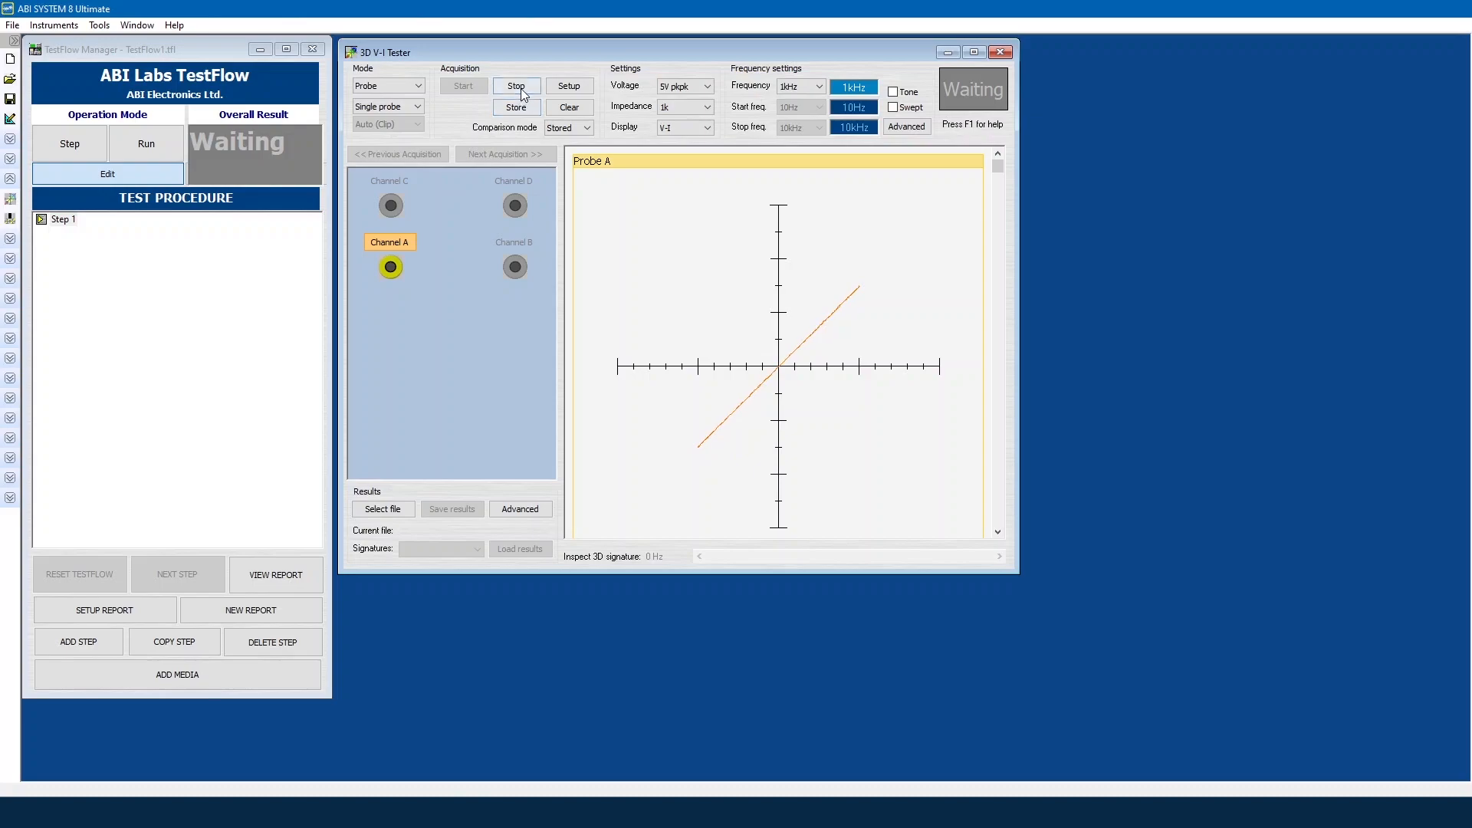
click(520, 89)
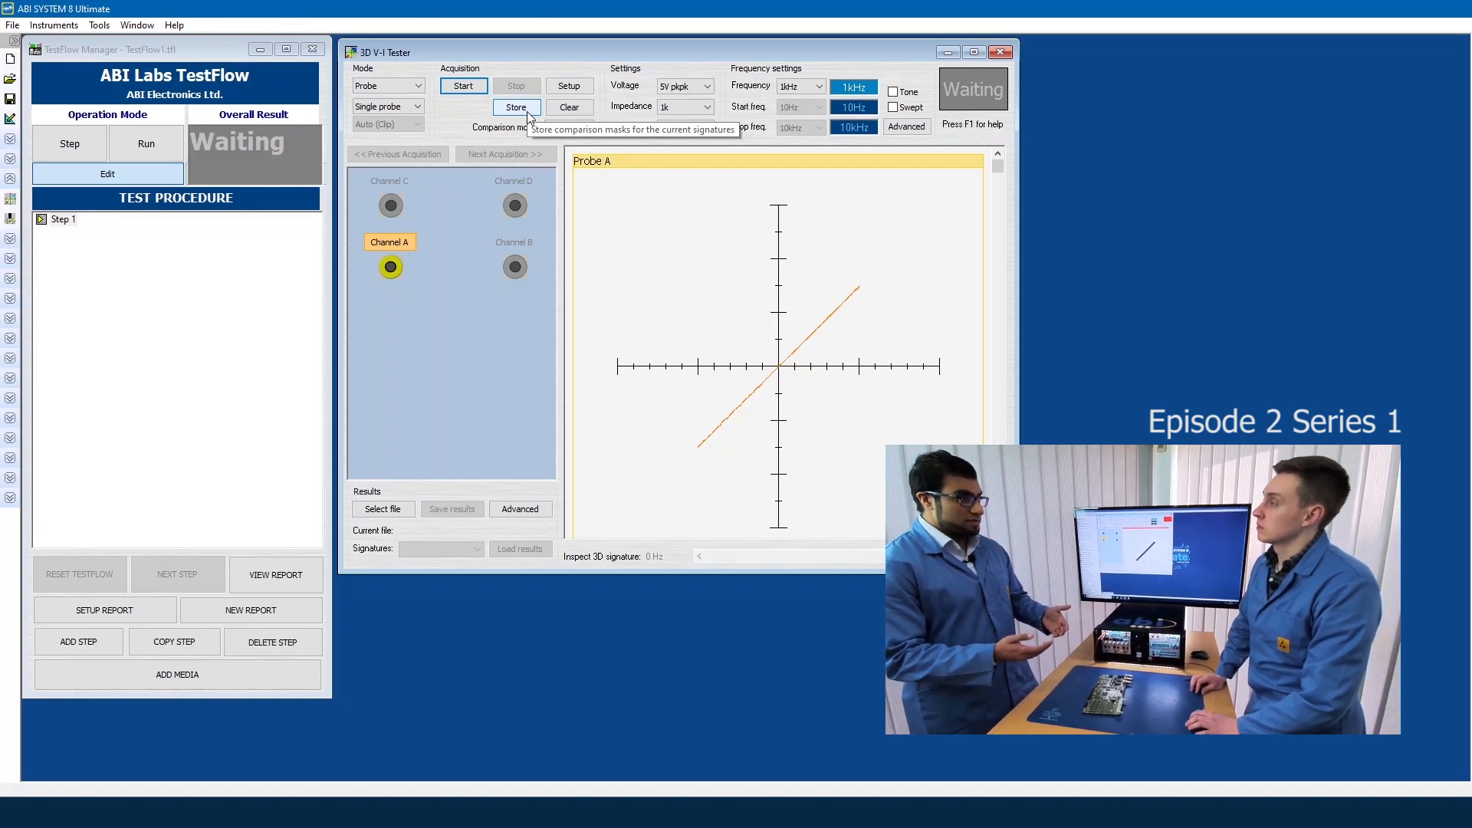
click(527, 112)
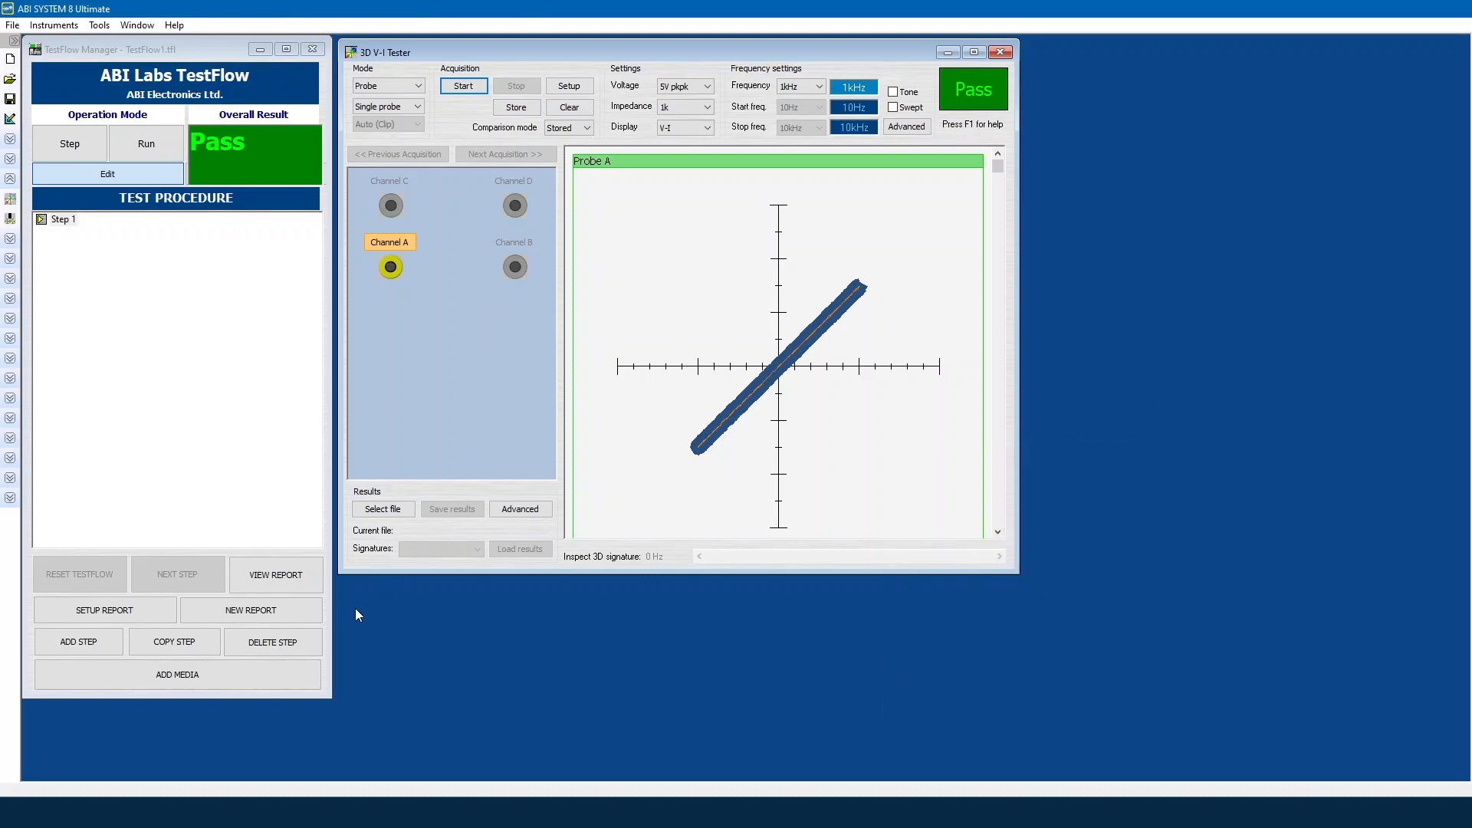
click(278, 673)
Step: Attach board photo 20200304_083624, resize its Image window, and place it at the upper right
click(420, 686)
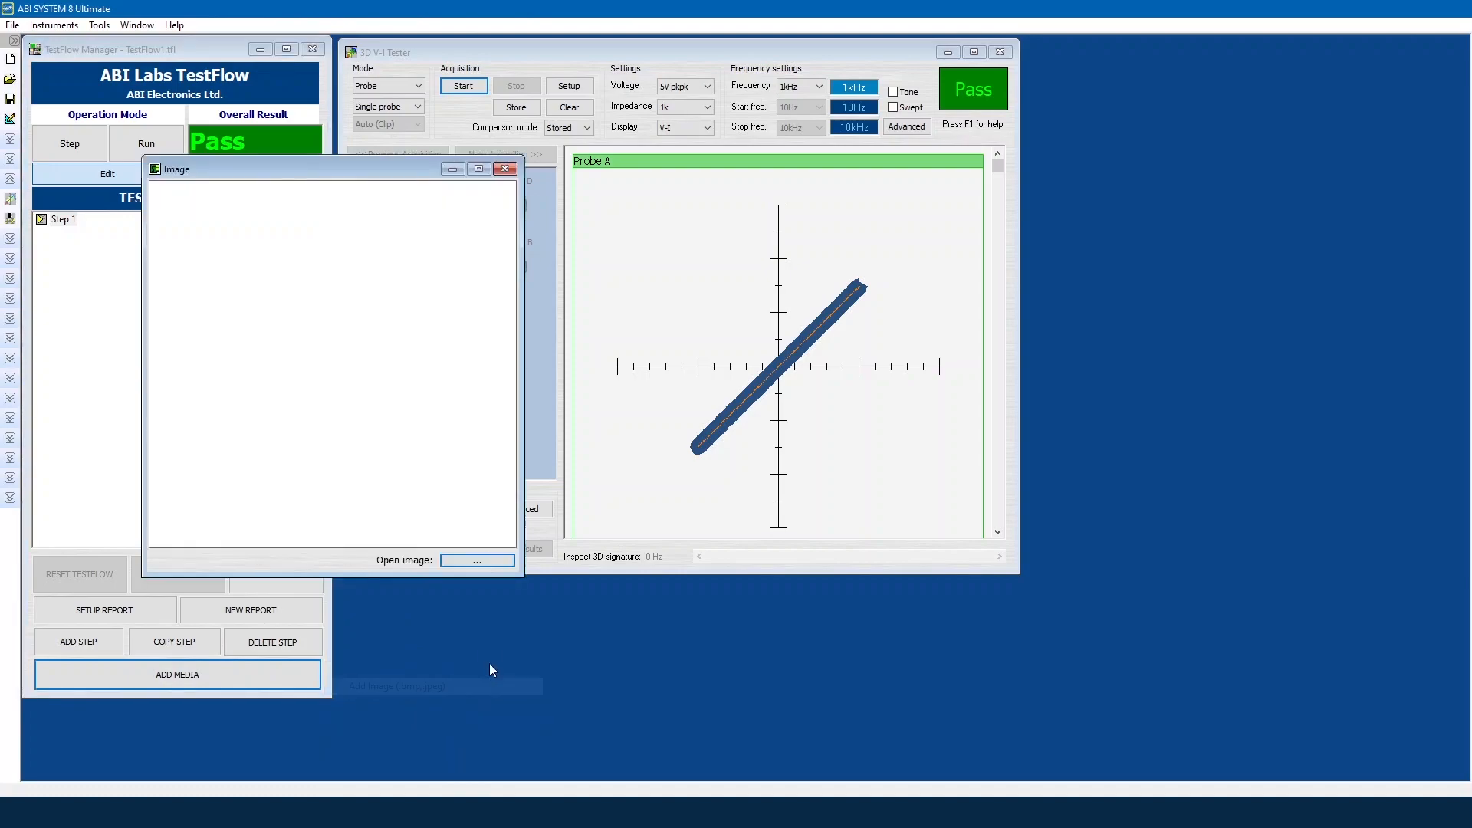
click(473, 557)
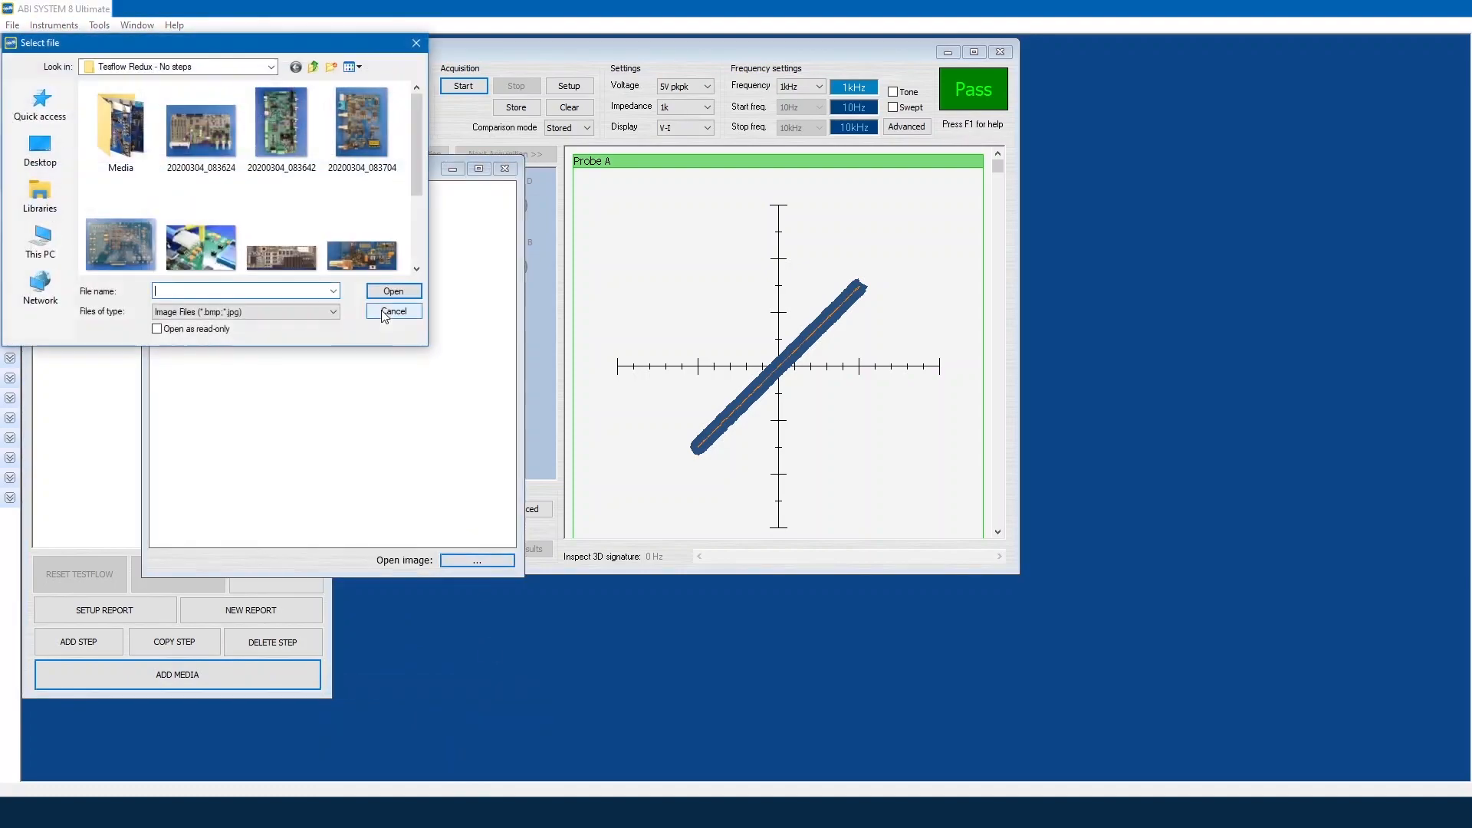
double_click(201, 126)
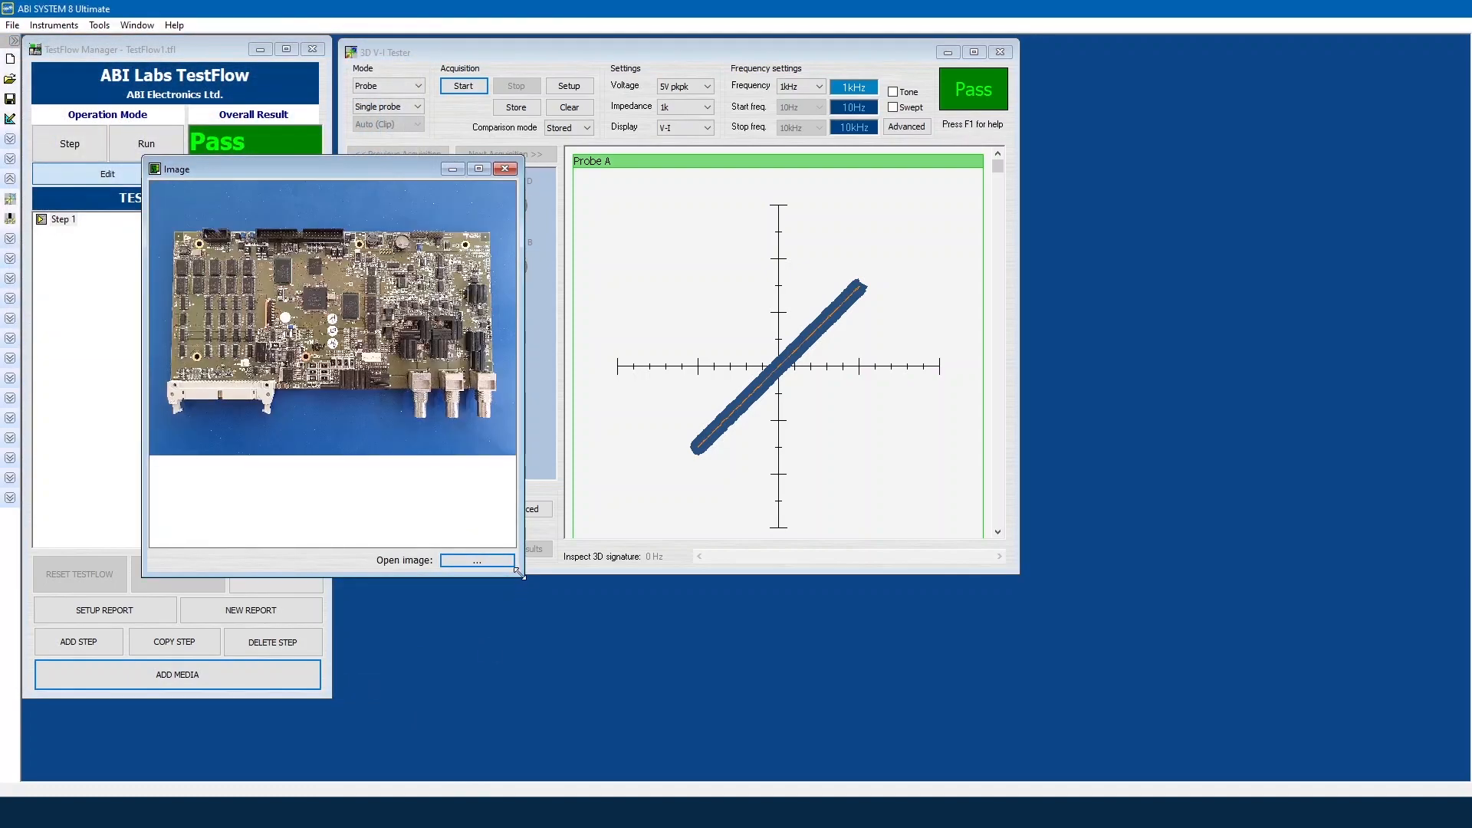
drag(518, 572, 540, 468)
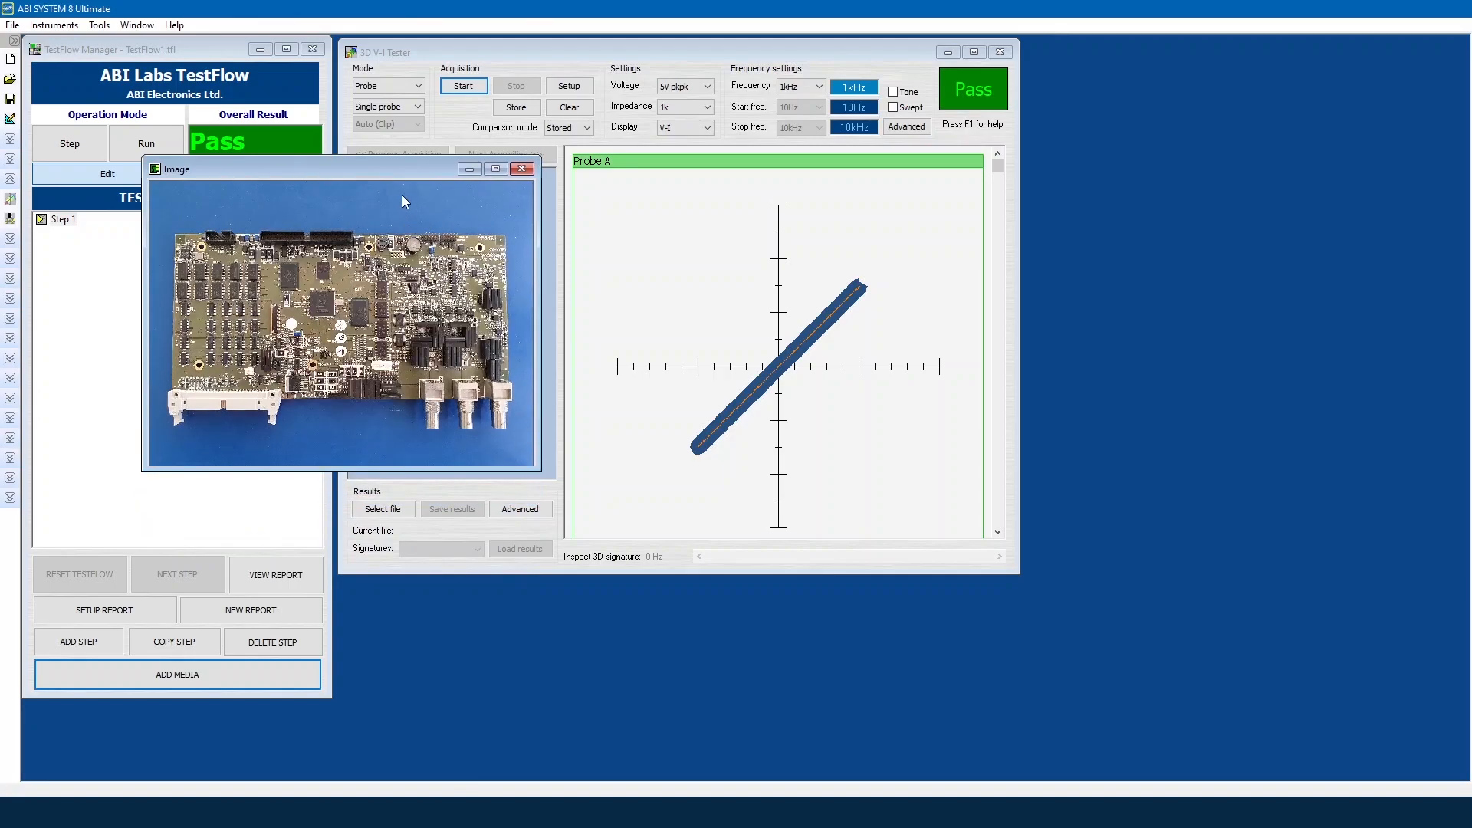
drag(398, 173, 1276, 56)
click(141, 609)
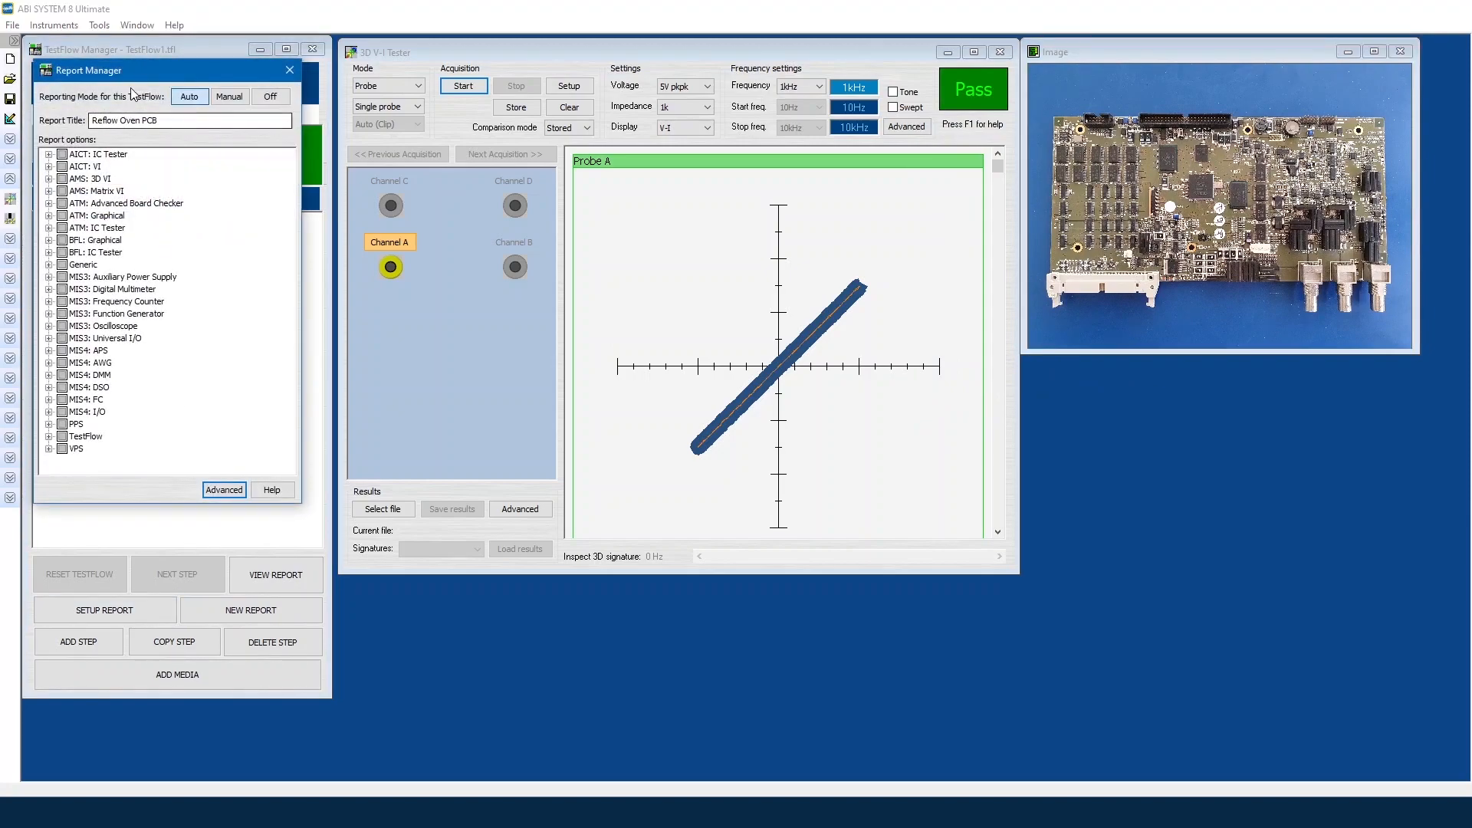
Step: Center the Report Manager and check the 'Reflow Oven PCB' report title
drag(135, 75, 458, 88)
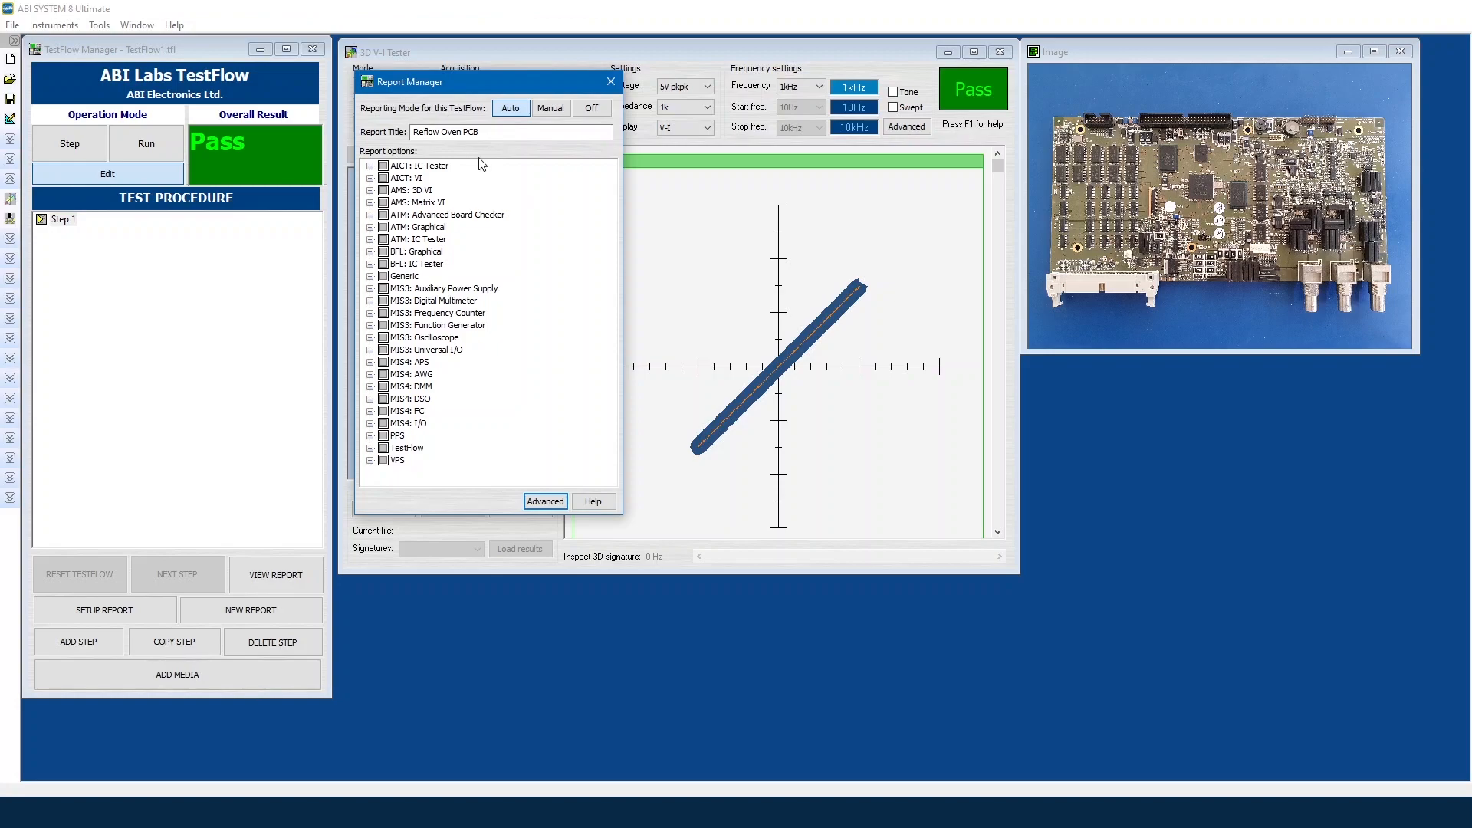
drag(480, 131, 405, 131)
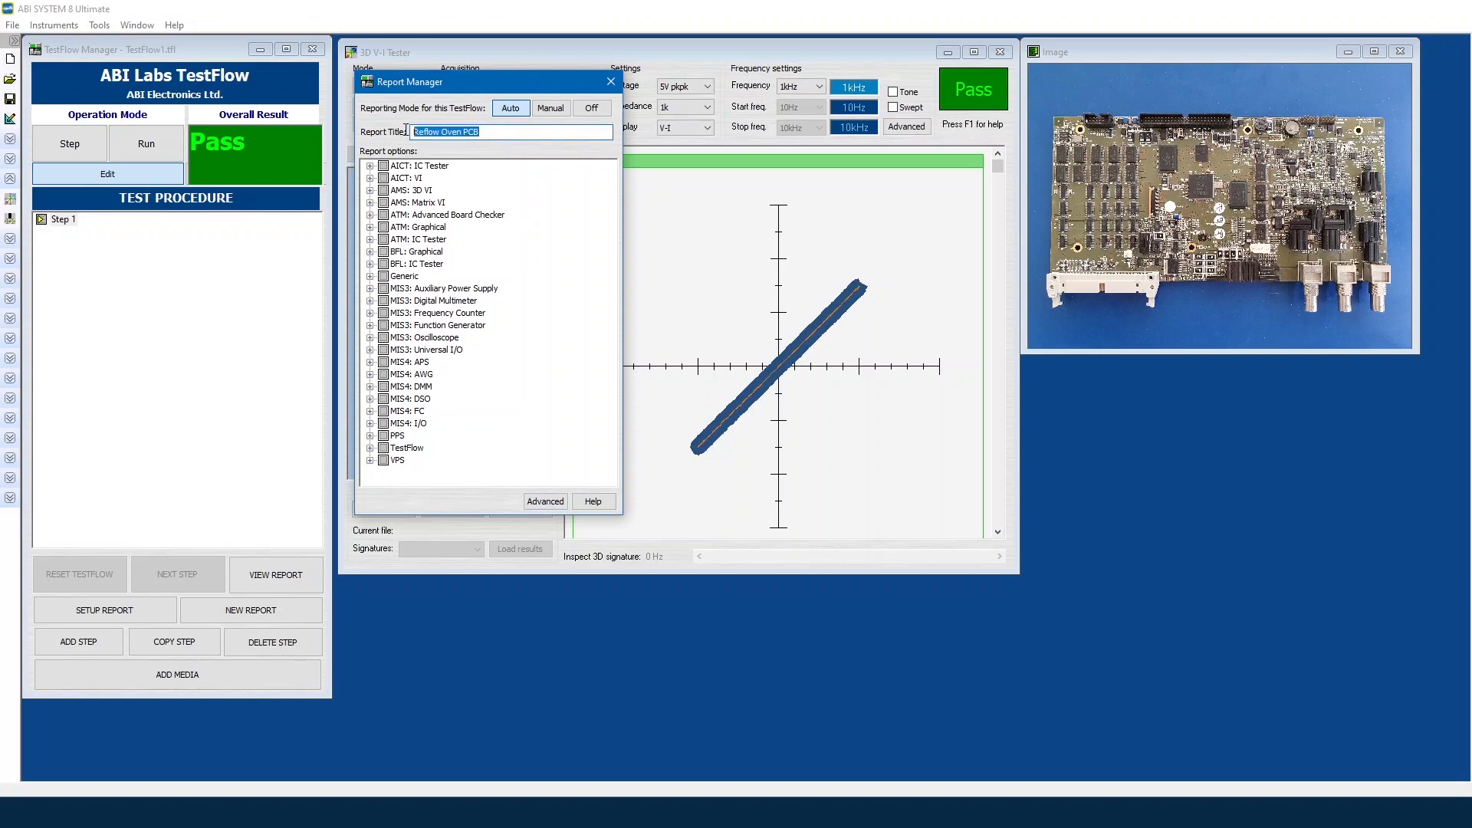
click(488, 137)
Step: Under AMS: 3D VI, include VI Data and Overall result in the report
click(369, 191)
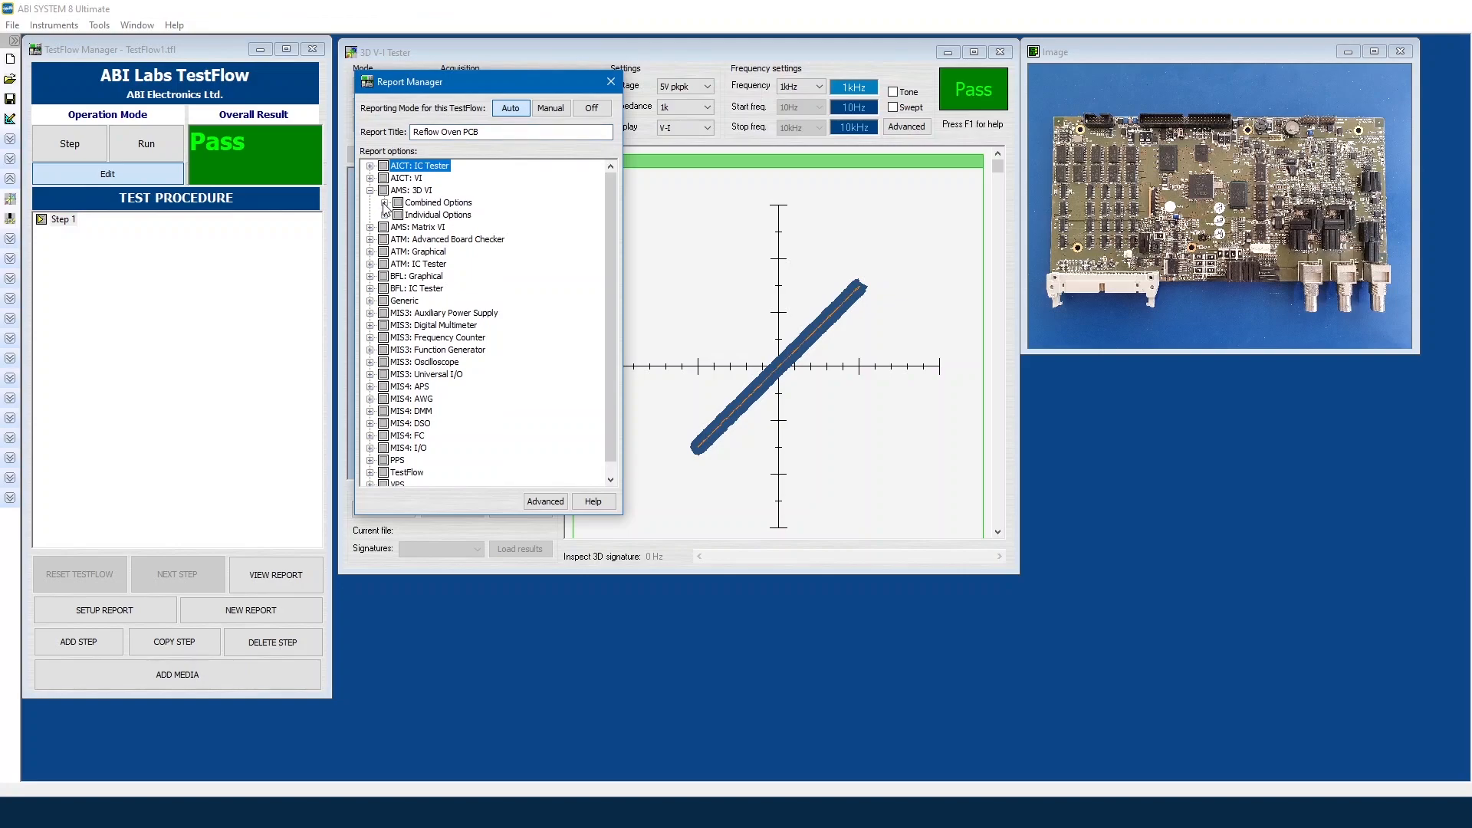
click(384, 203)
click(385, 228)
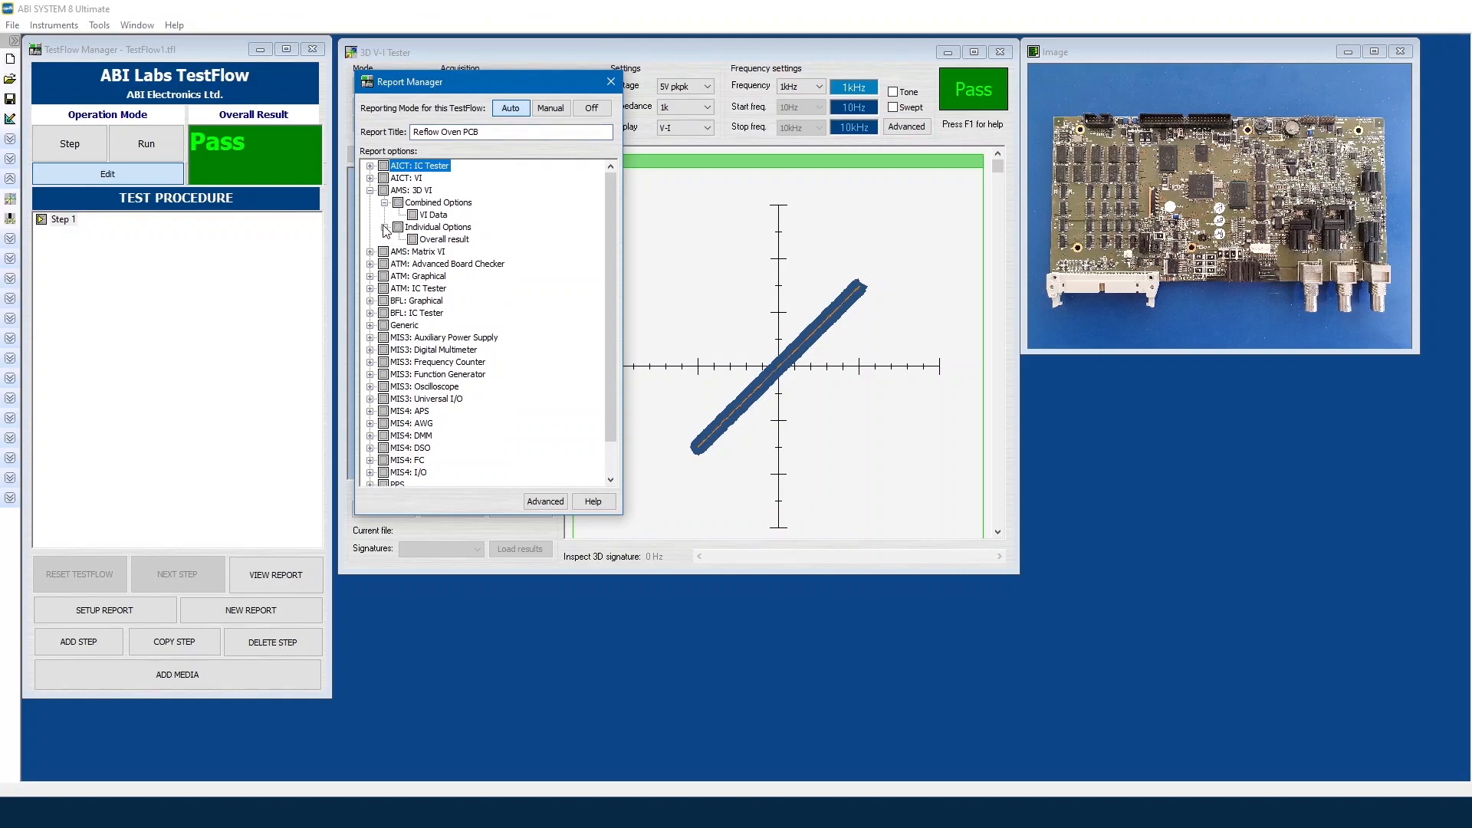
click(415, 216)
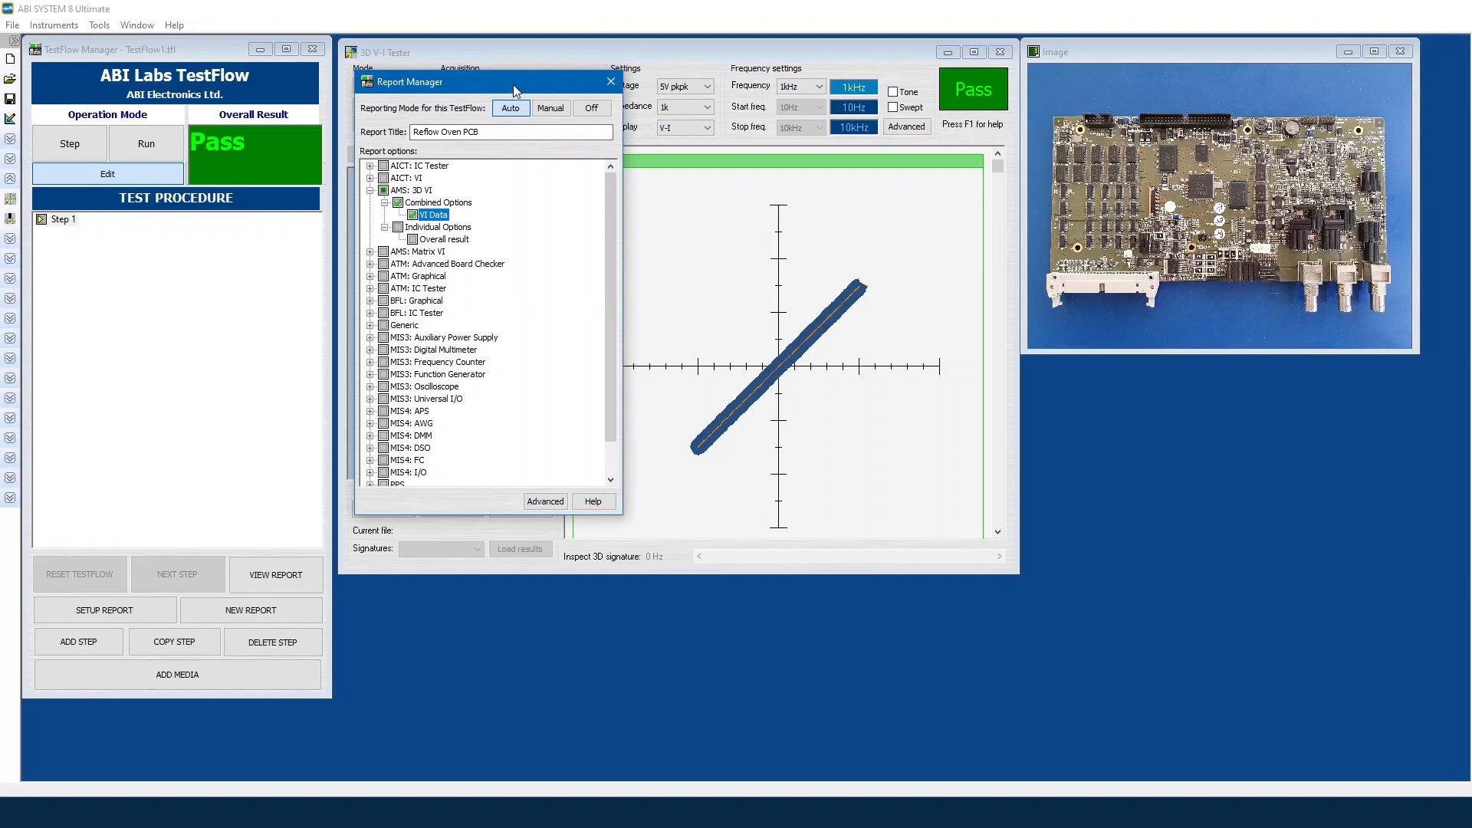
drag(513, 84, 429, 88)
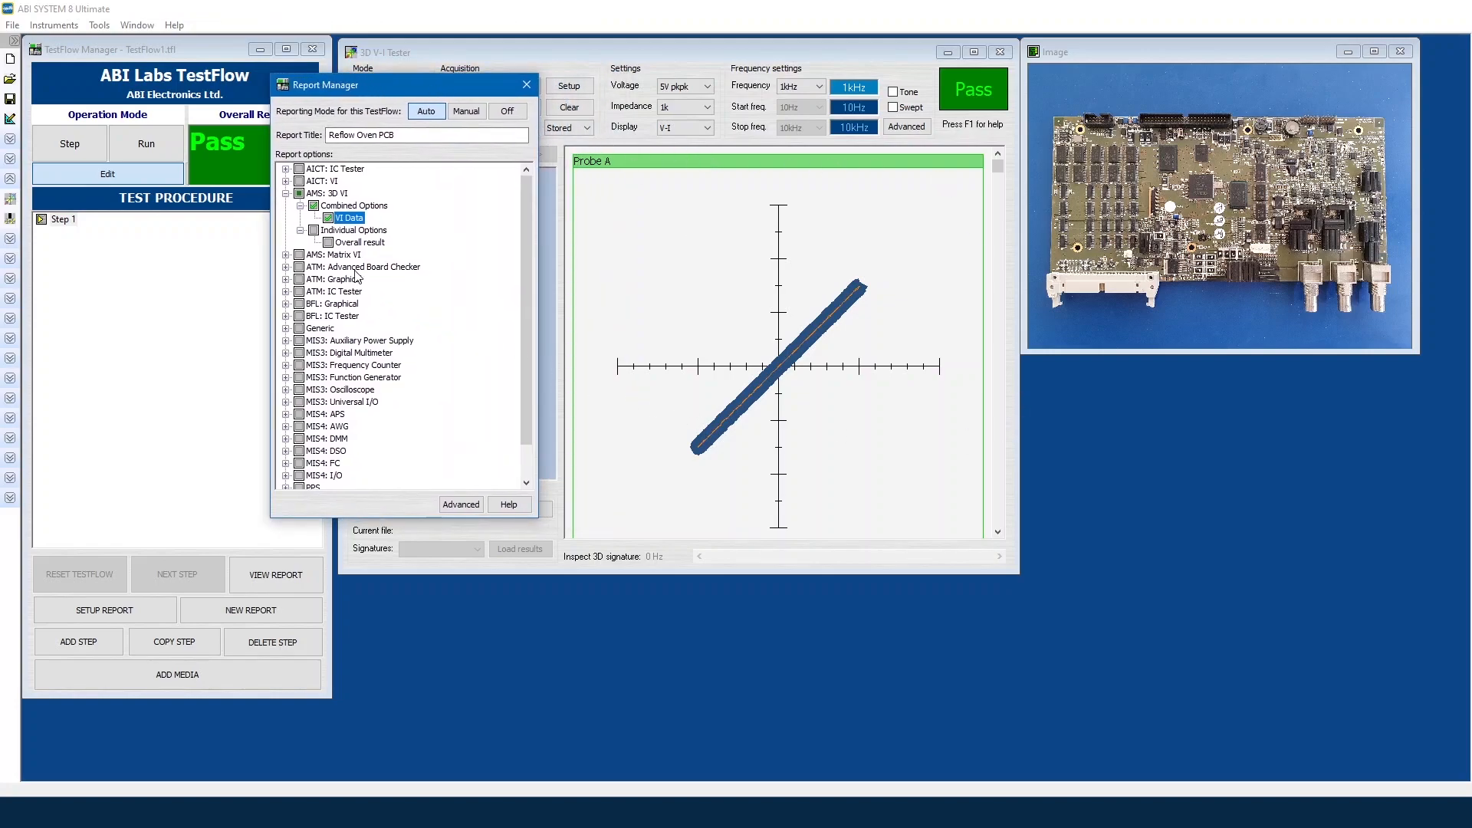
click(328, 243)
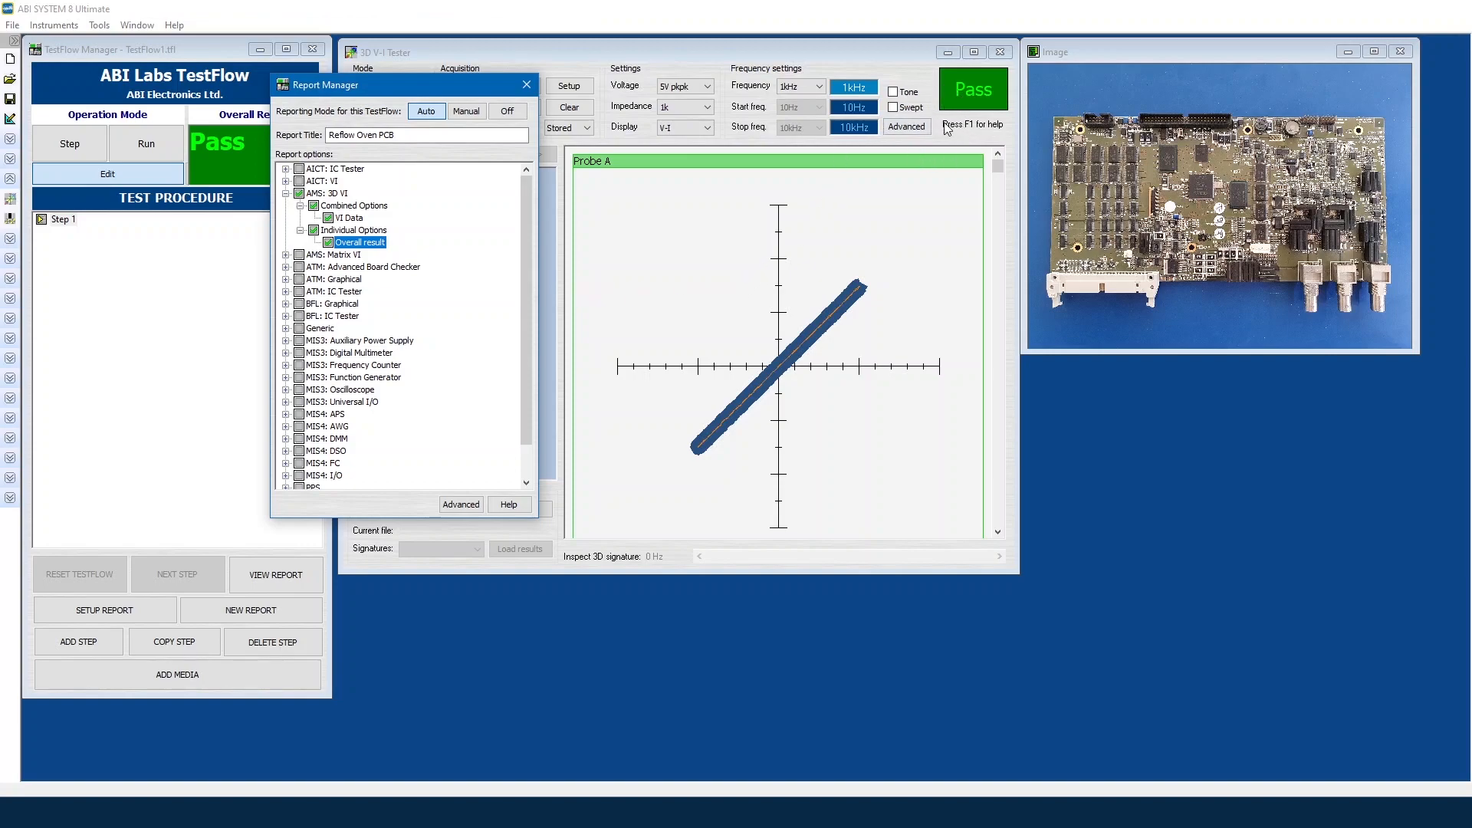
click(286, 193)
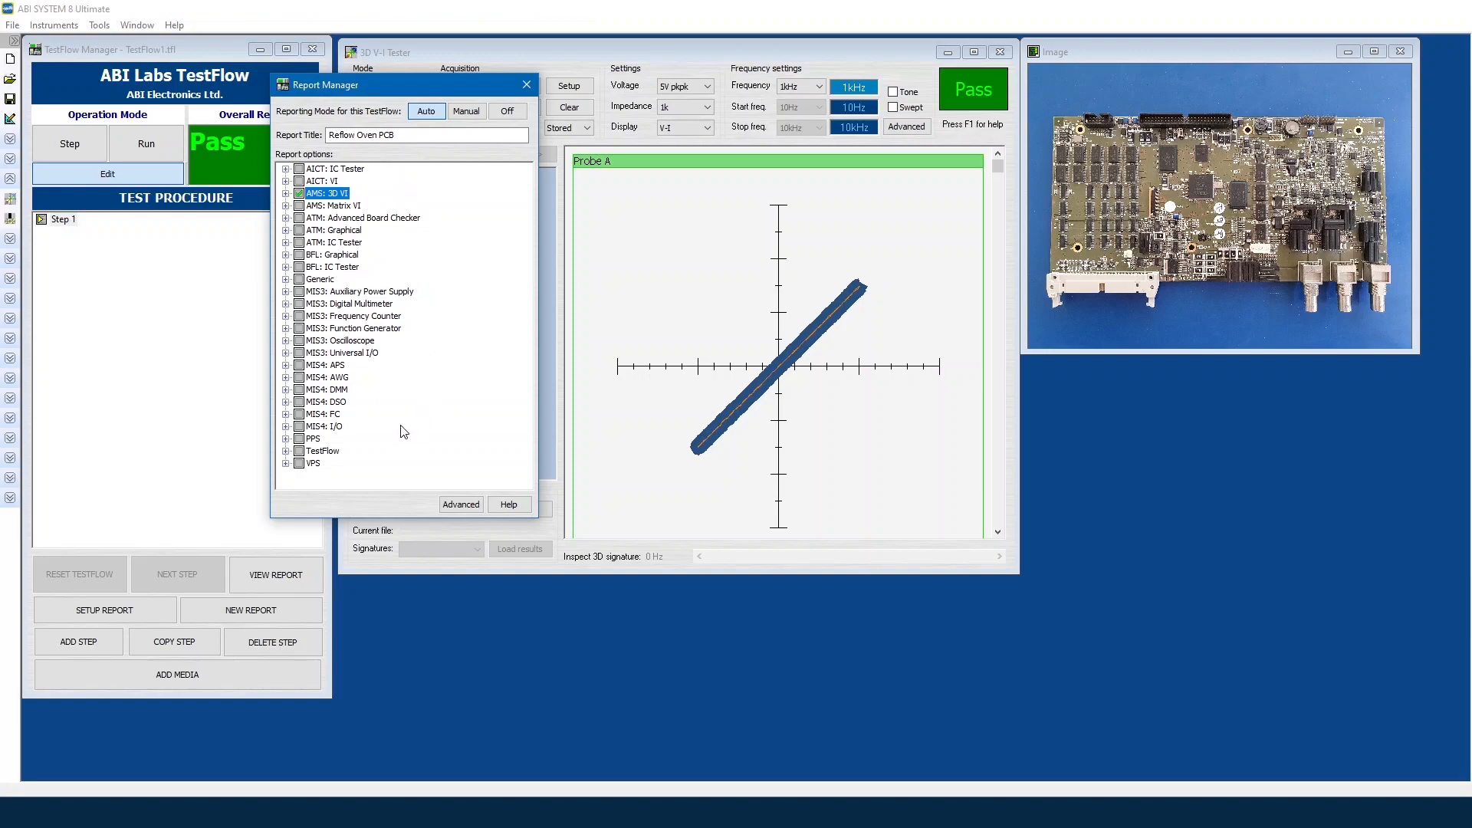
Step: Under TestFlow, include Capture Open Instruments and Measurement Result, then close the Report Manager
click(286, 451)
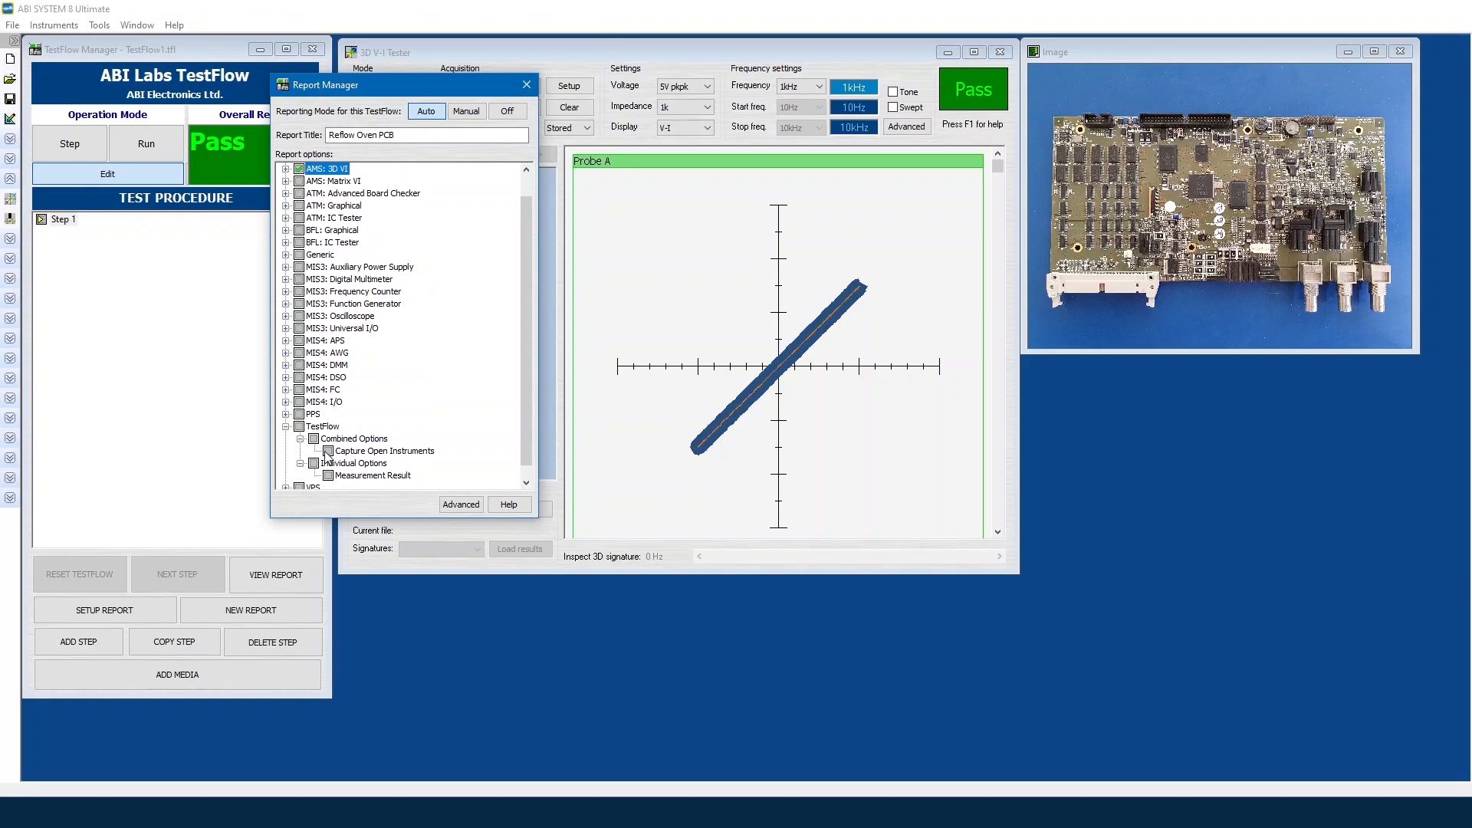
click(330, 454)
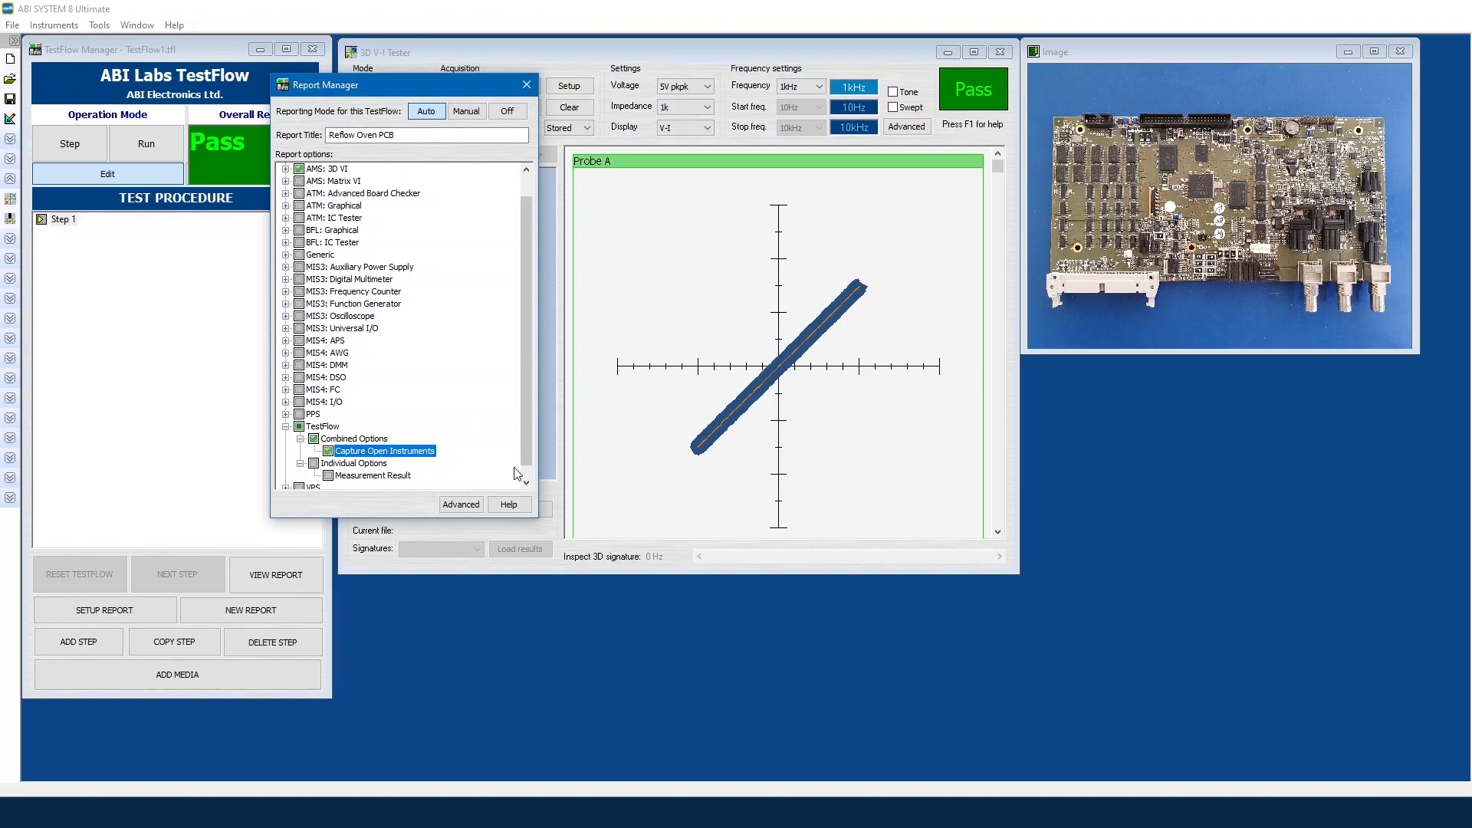
click(349, 463)
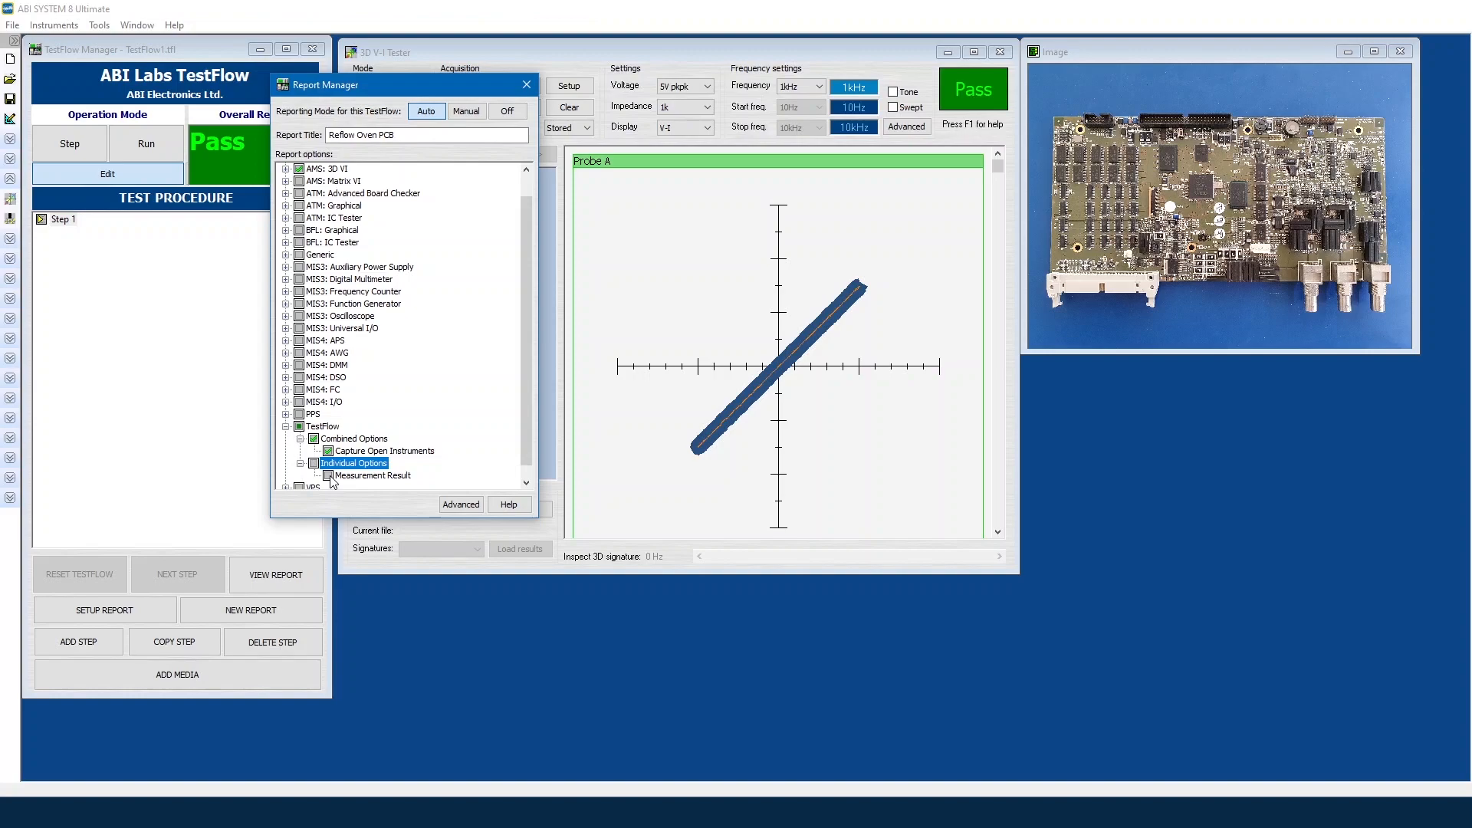
click(328, 476)
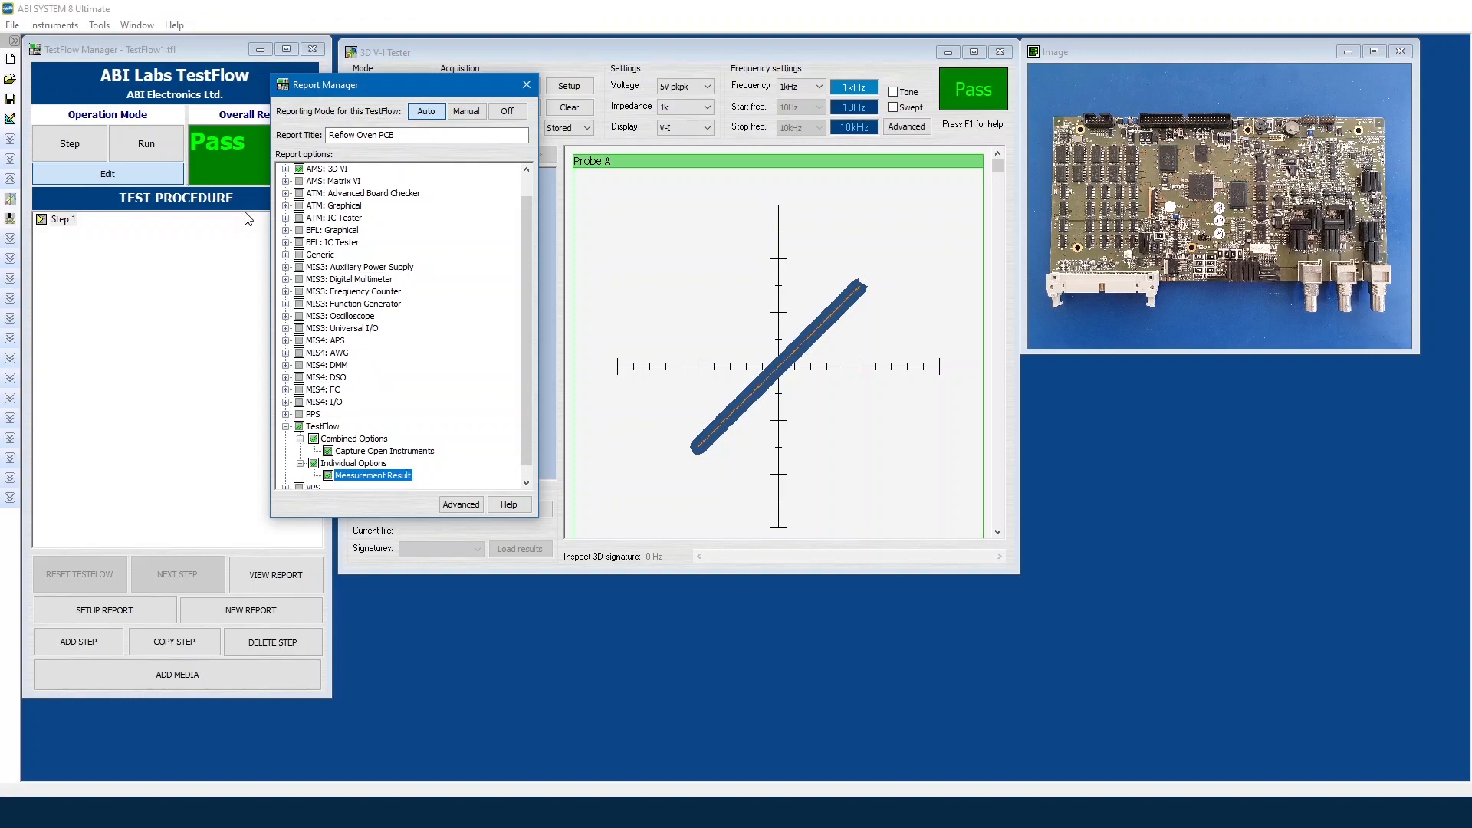
click(285, 427)
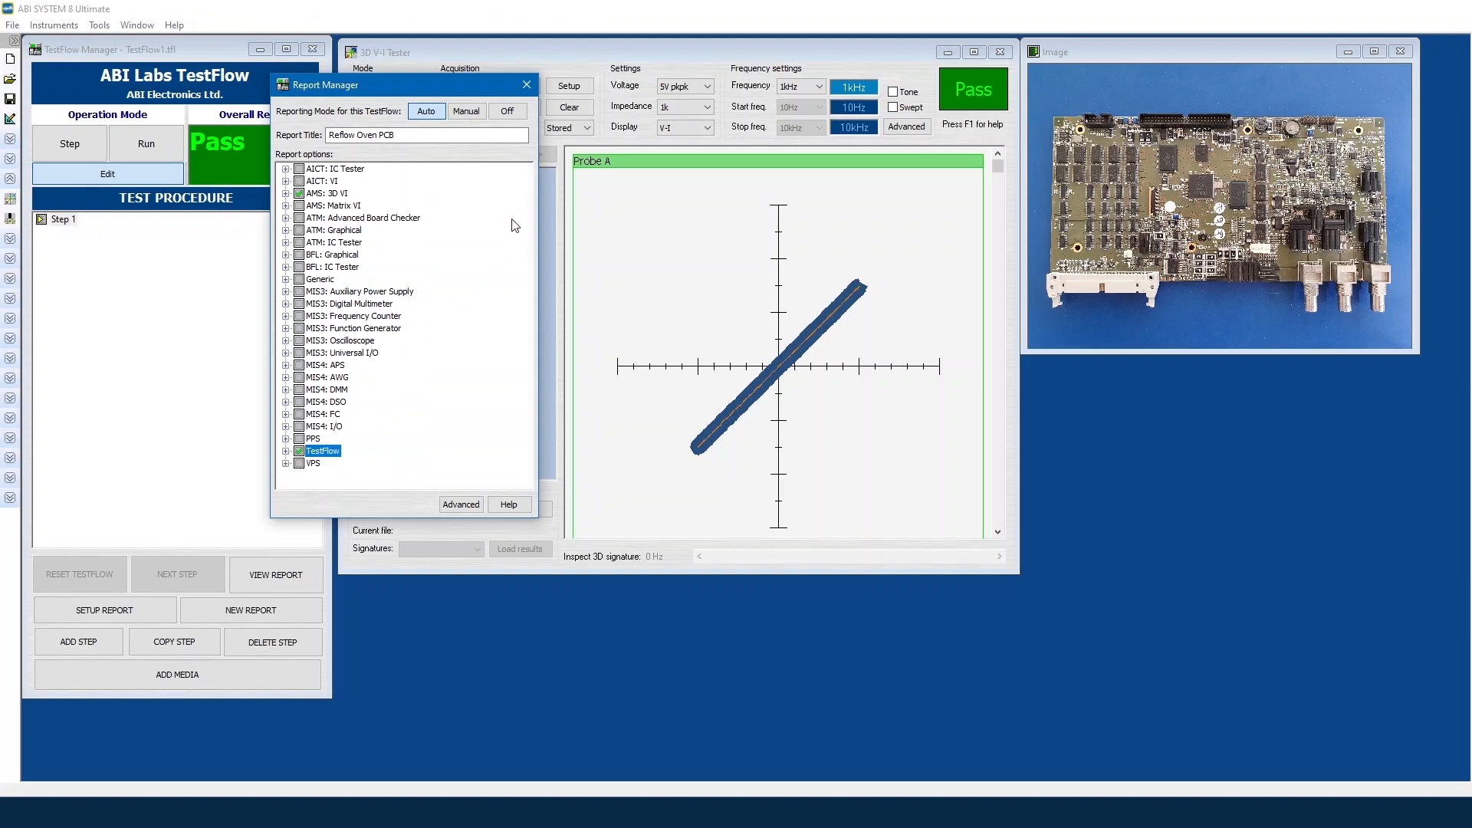
click(527, 85)
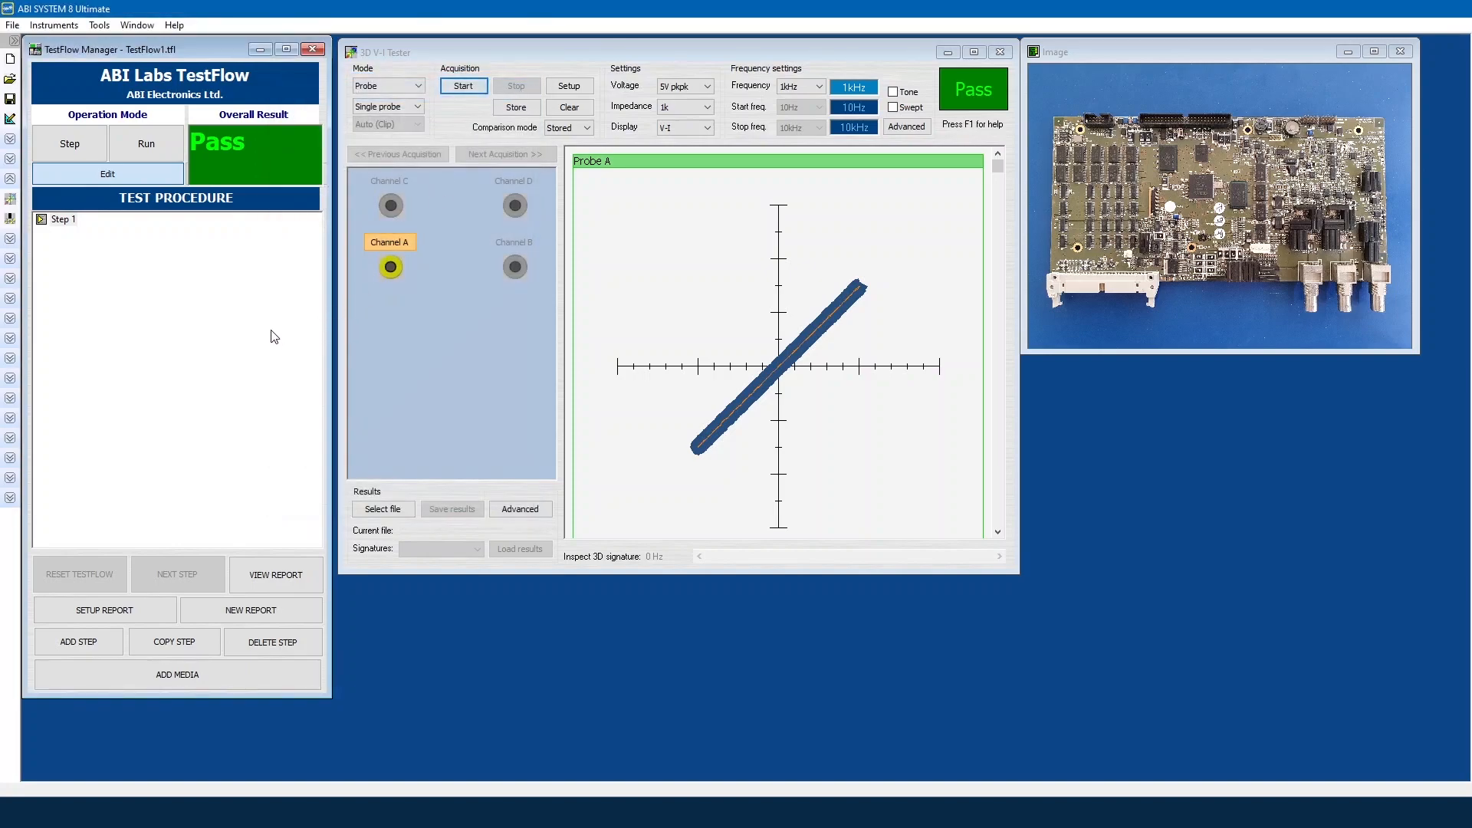
Step: Rename Step 1 to '1 - R33 VI'
click(60, 220)
click(60, 221)
text(1 - R33 VI)
key(Return)
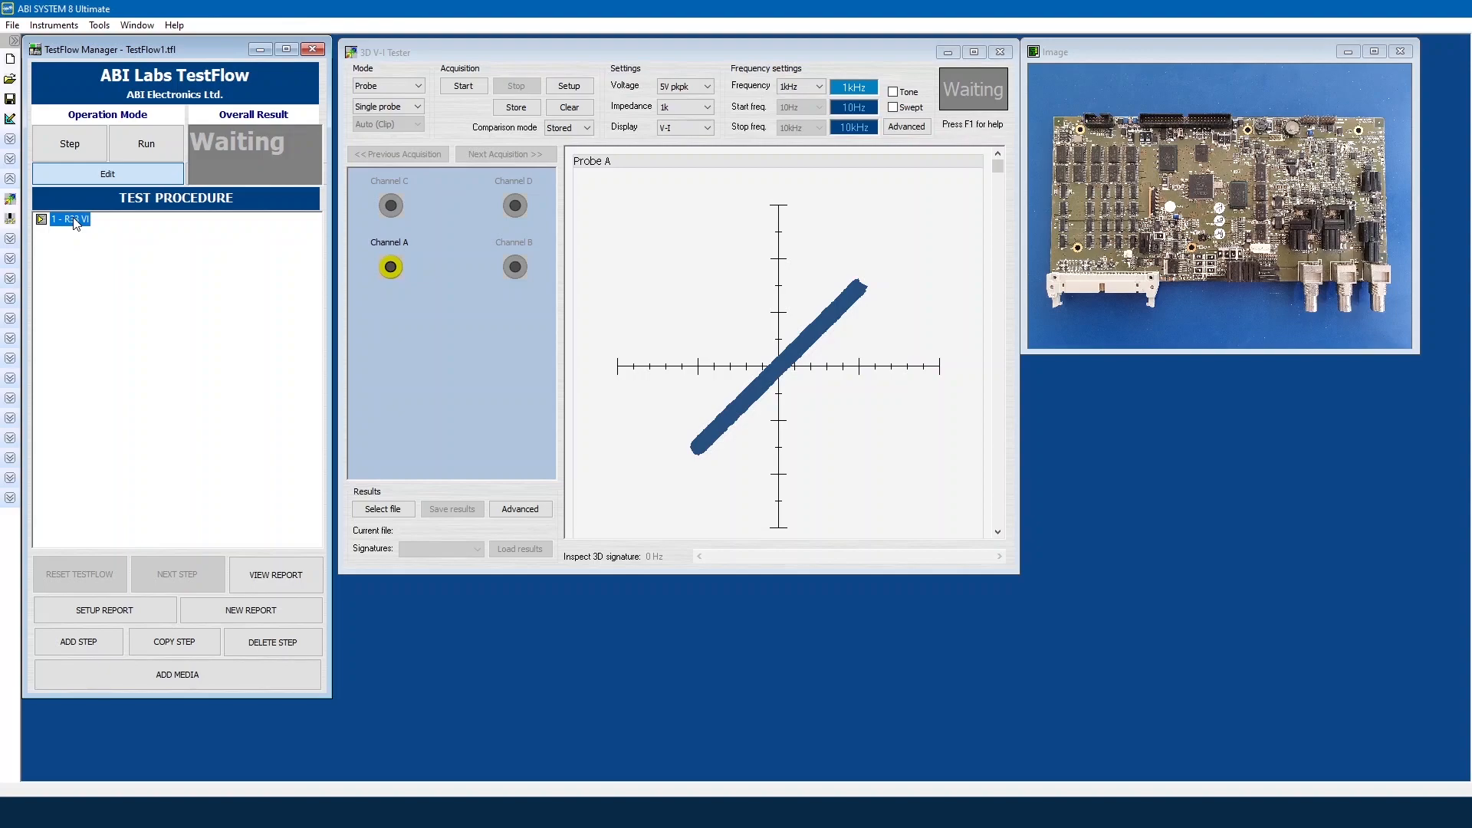
Step: Copy the R33 VI step and rename the copy 'LM324 VI'
click(206, 643)
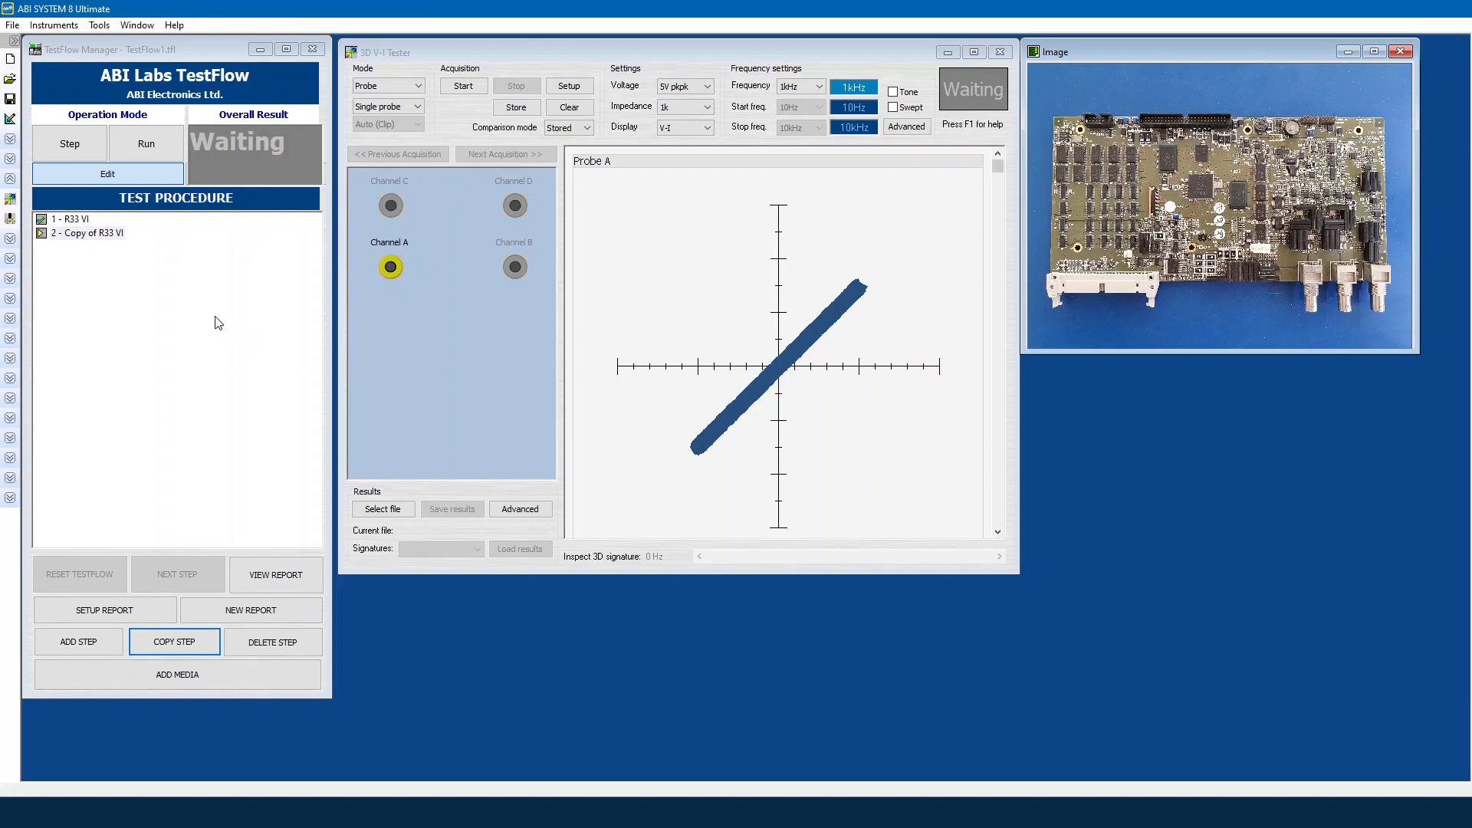
click(108, 238)
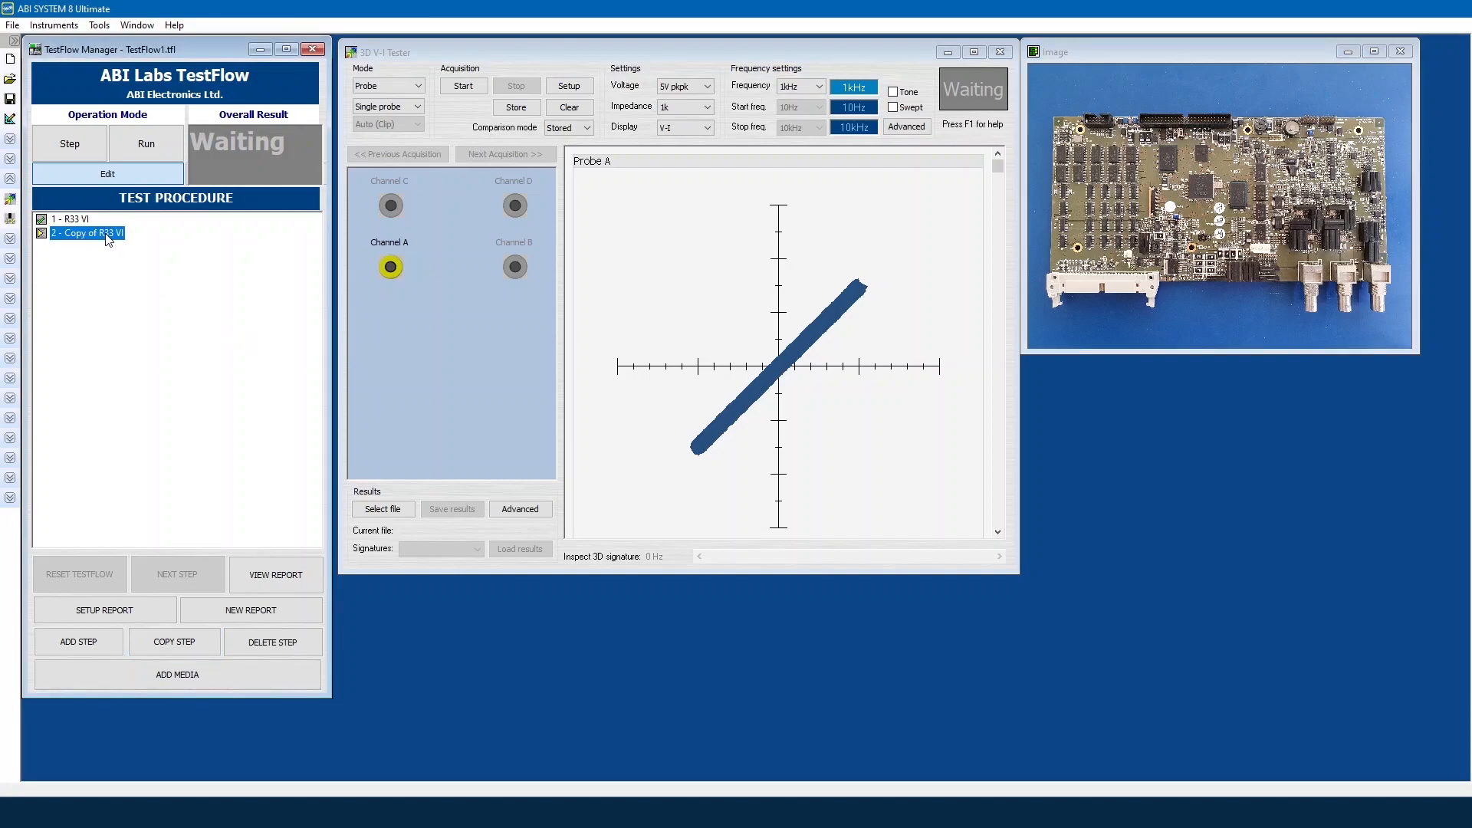
click(108, 237)
text(LM324 VI)
key(Return)
Step: Set the V-I tester to Clip mode with Clip 14 and Swept, start acquiring, and close the board image
click(375, 85)
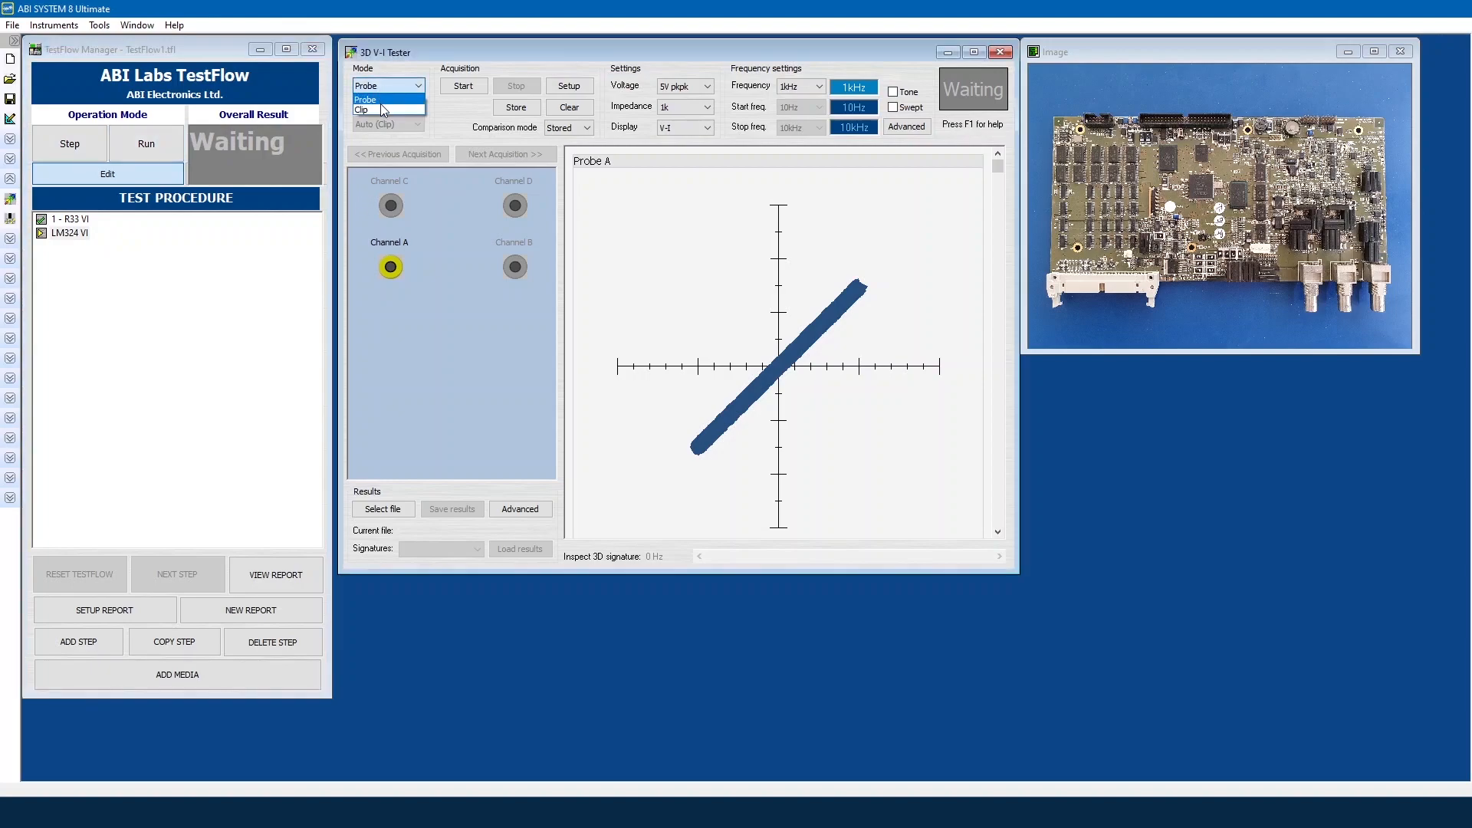
click(380, 109)
click(380, 107)
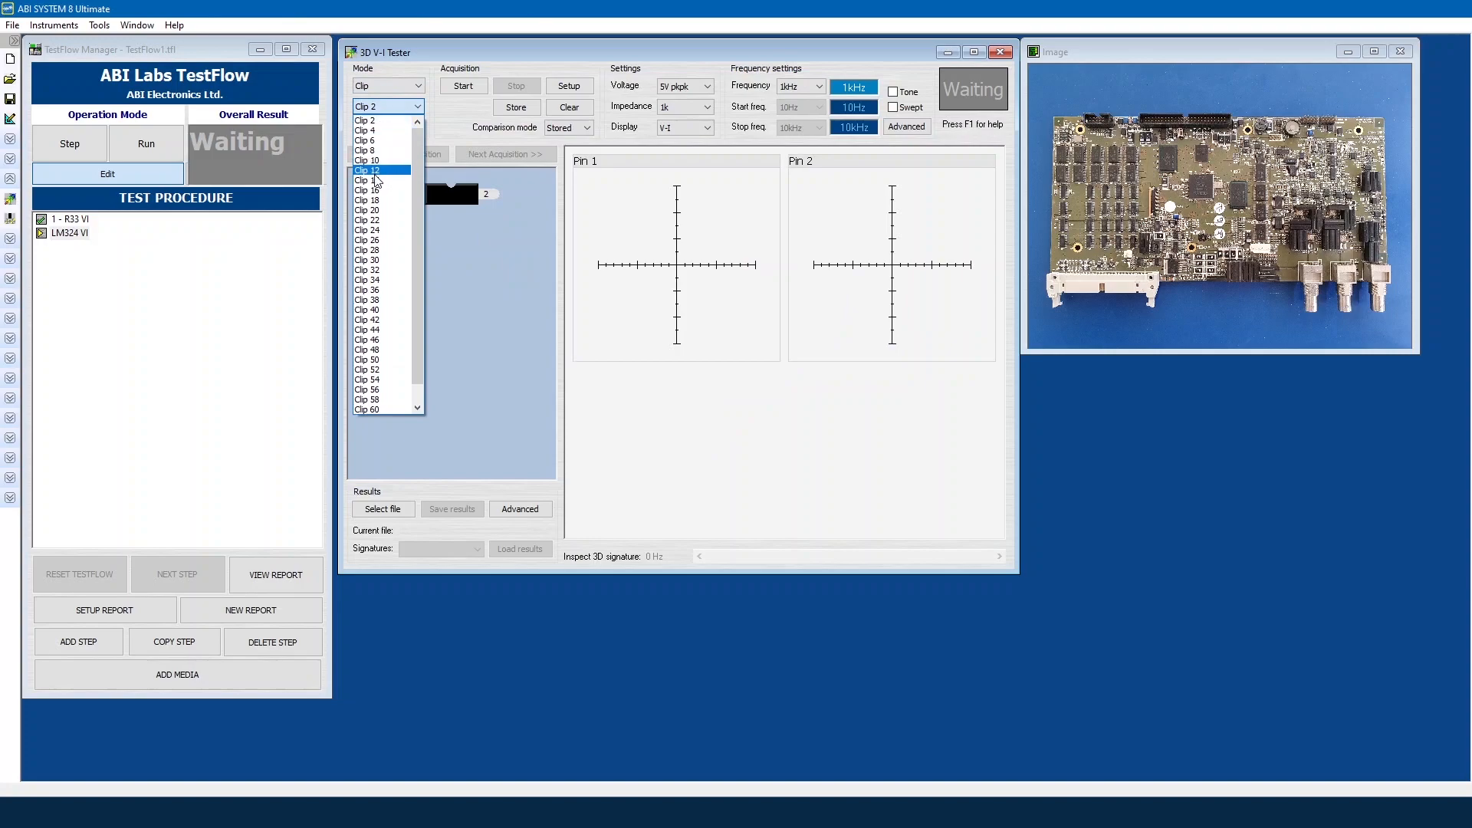
click(378, 181)
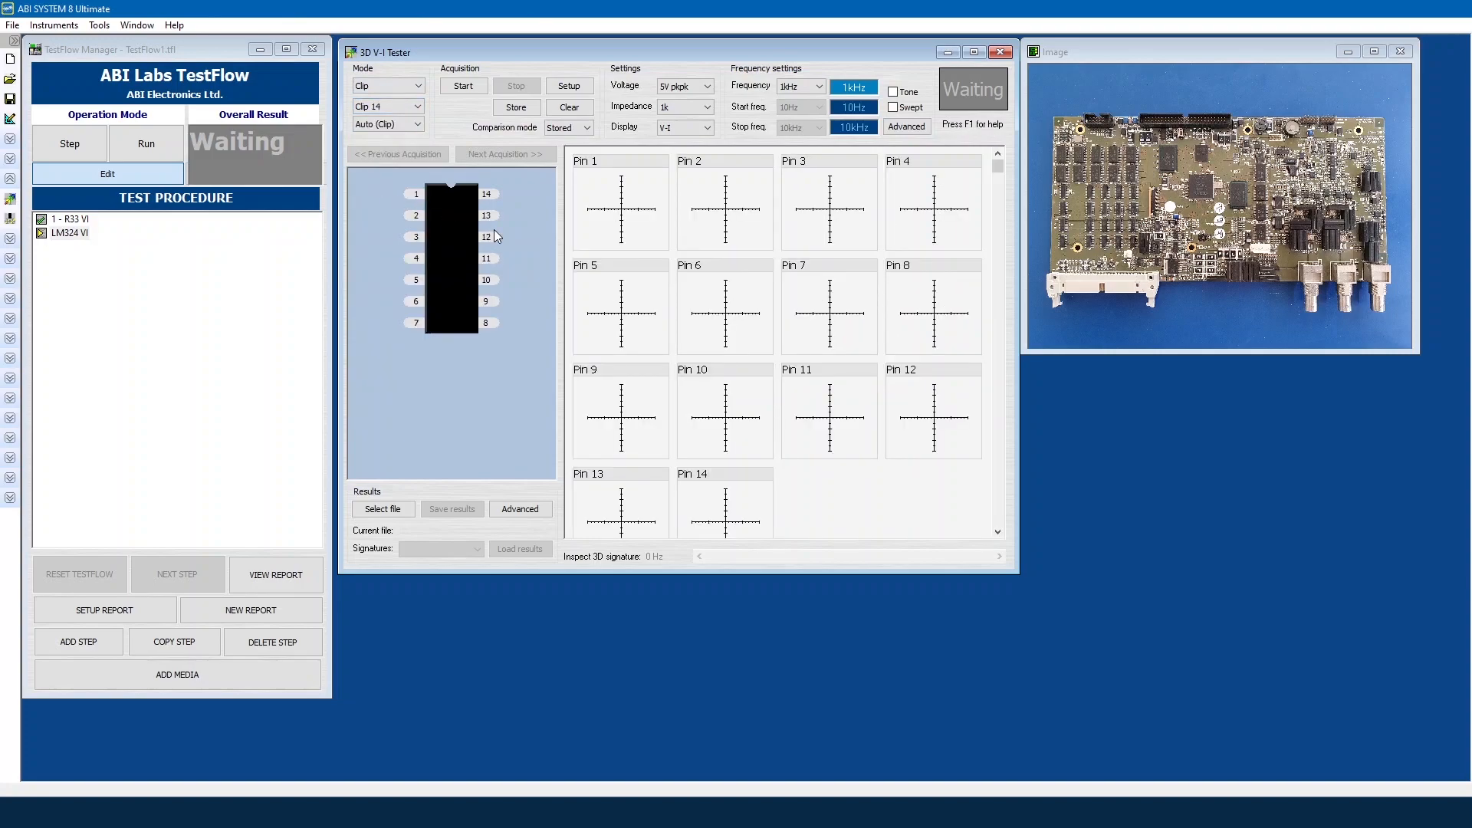
click(893, 107)
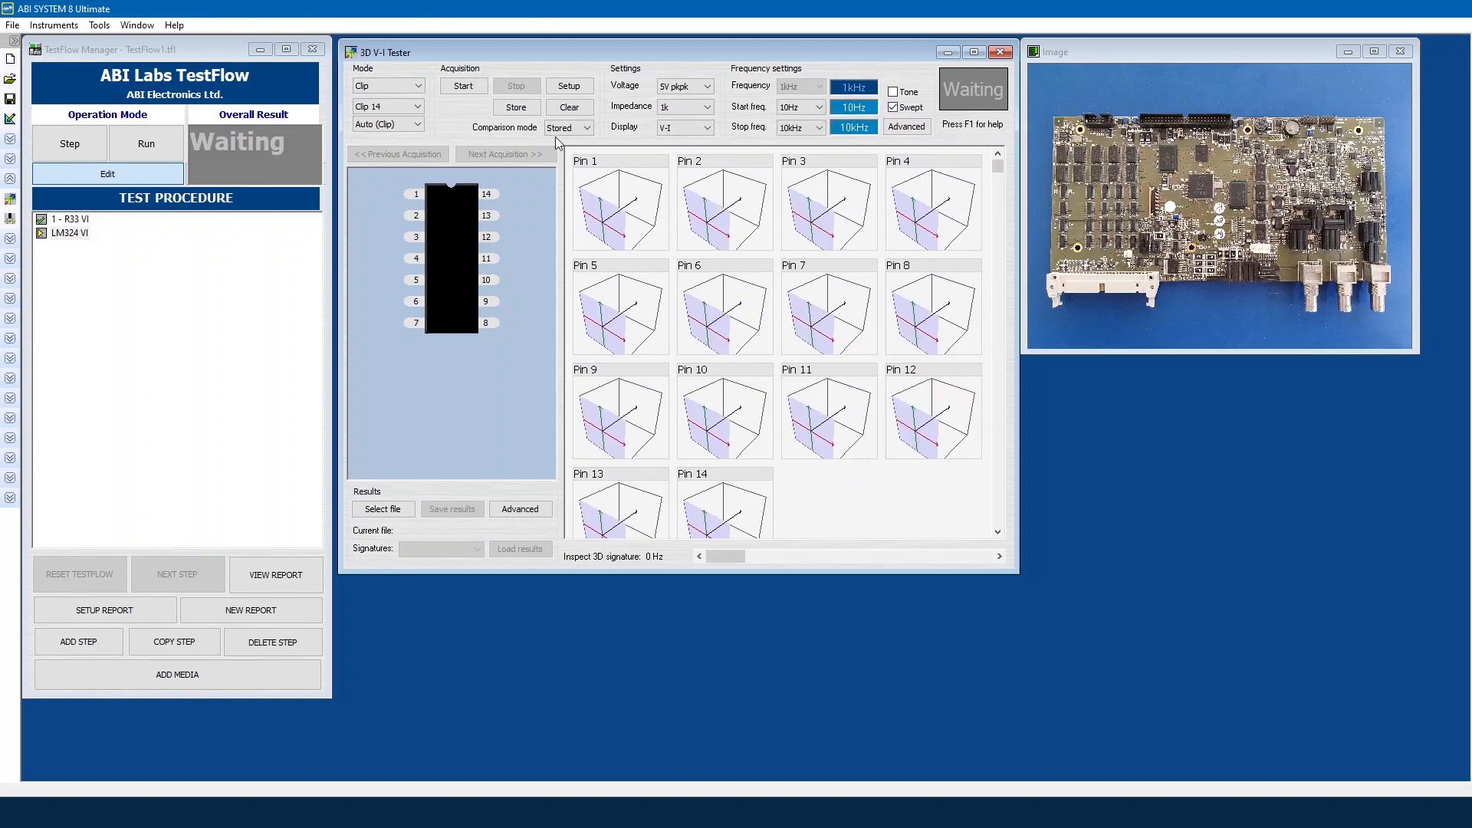
click(460, 89)
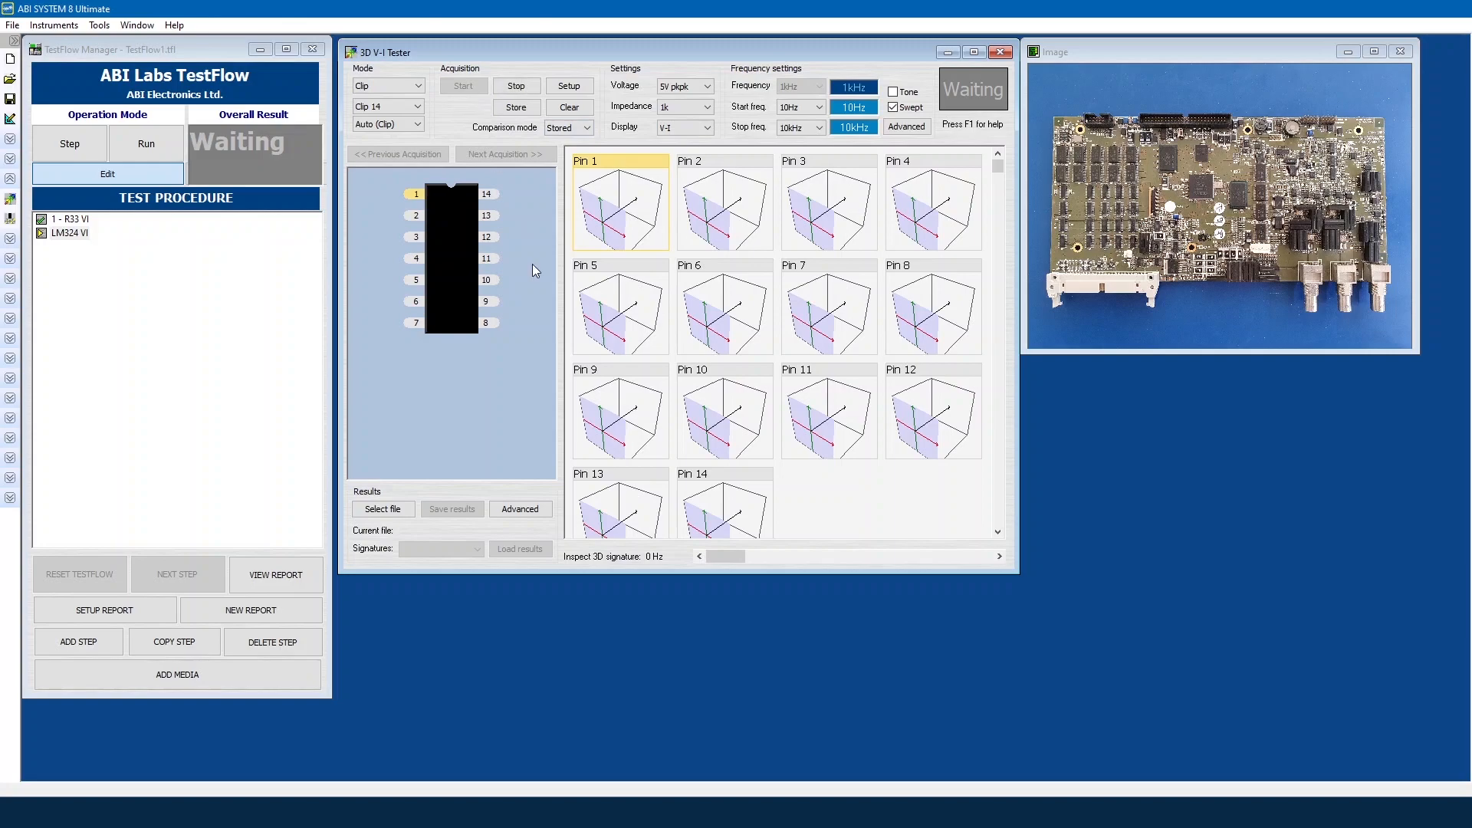
click(1400, 52)
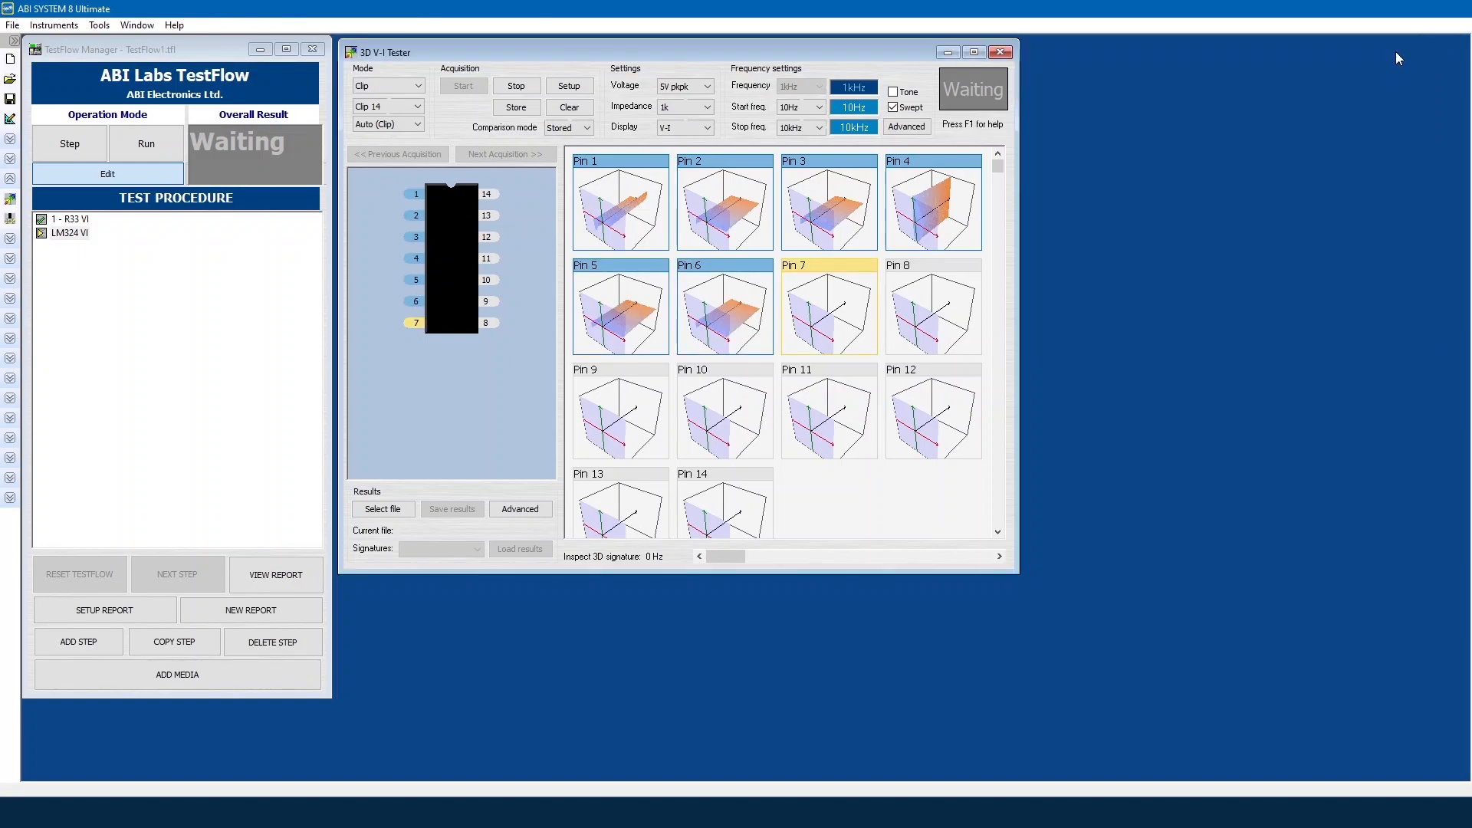
click(274, 675)
Step: Attach the clip-on-board photo (fifth thumbnail), enlarge it, and place it at the top right
click(361, 685)
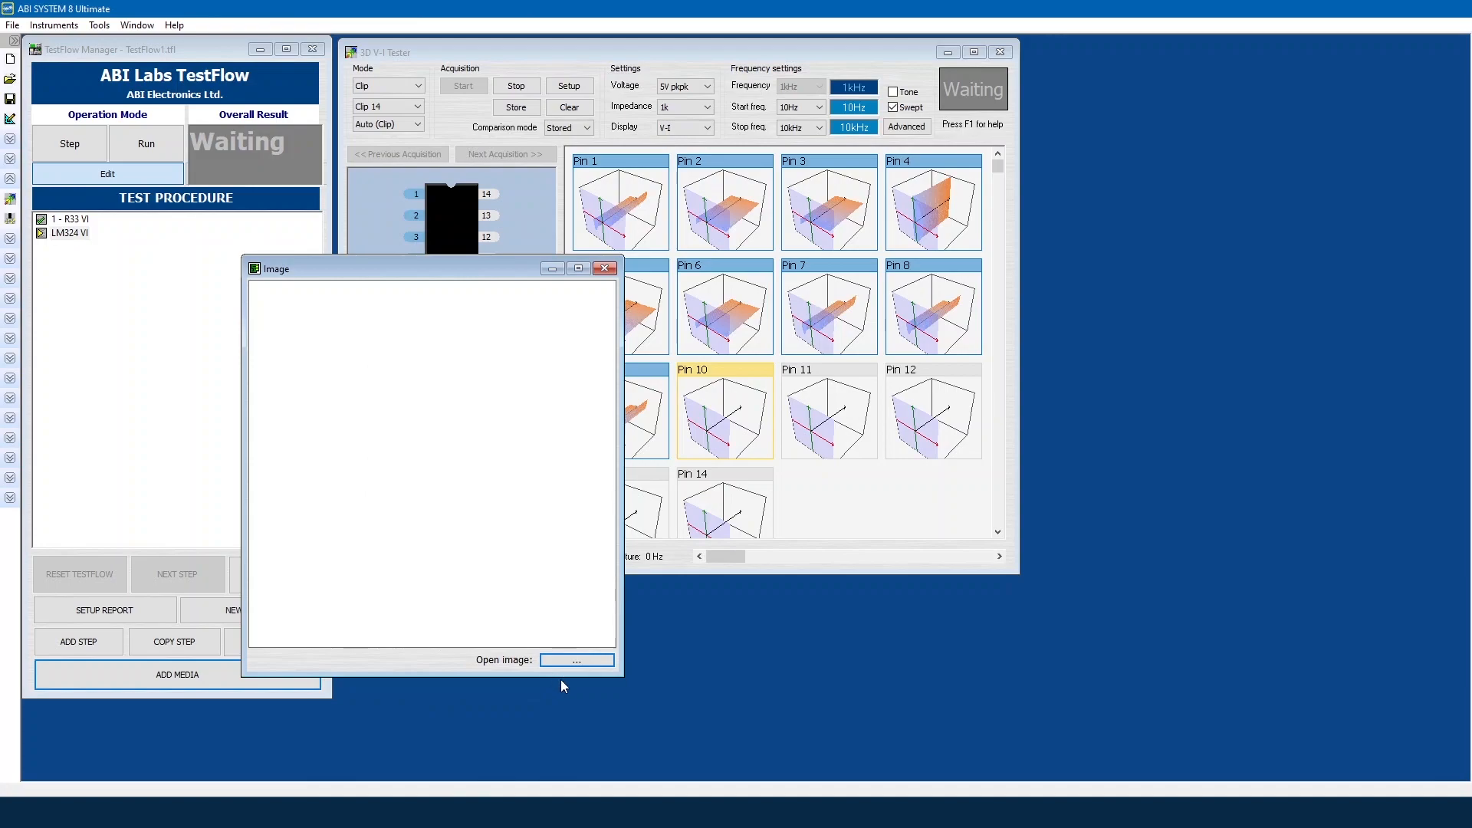
click(581, 660)
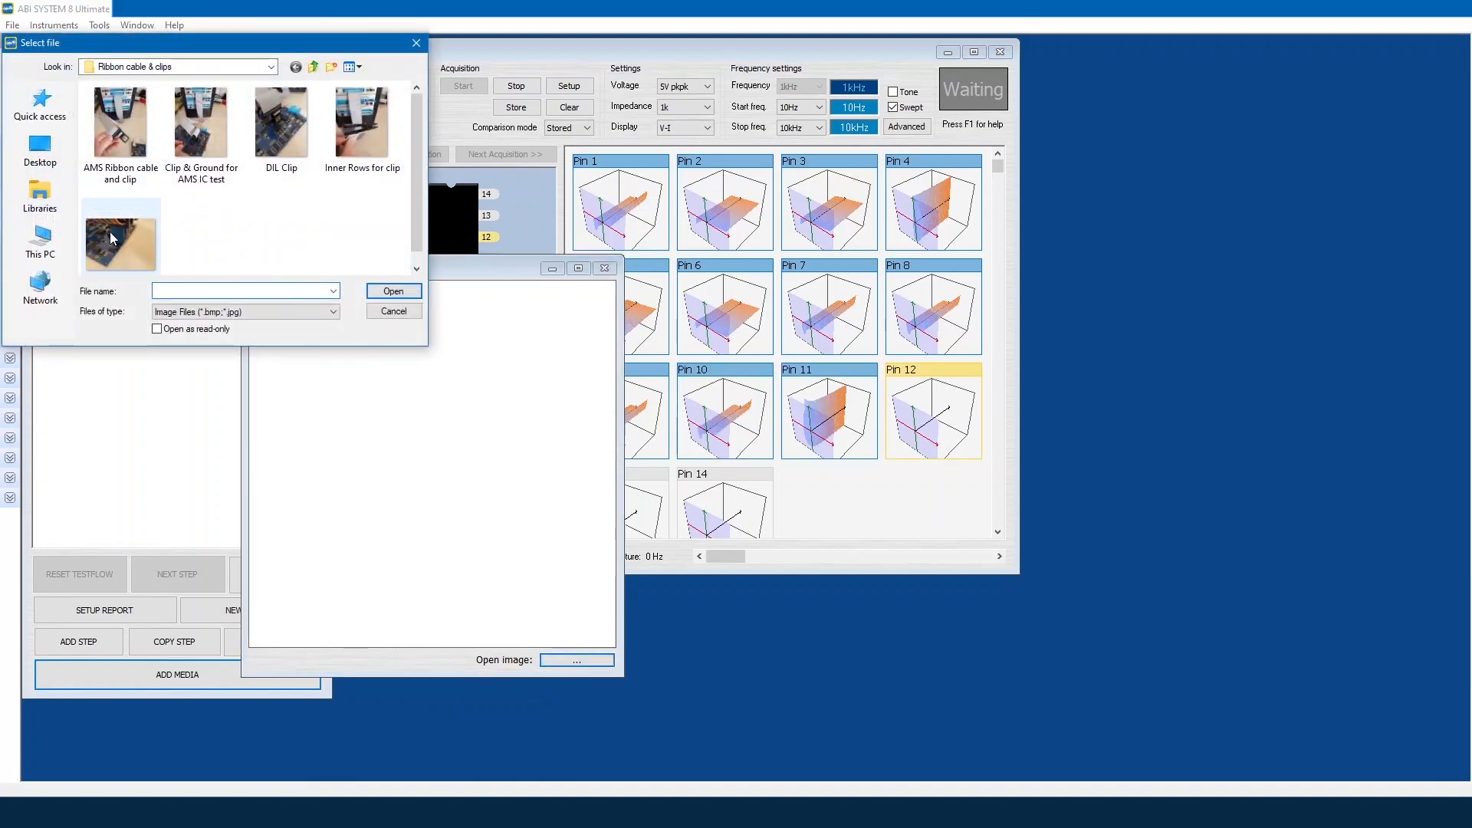
click(112, 239)
key(Return)
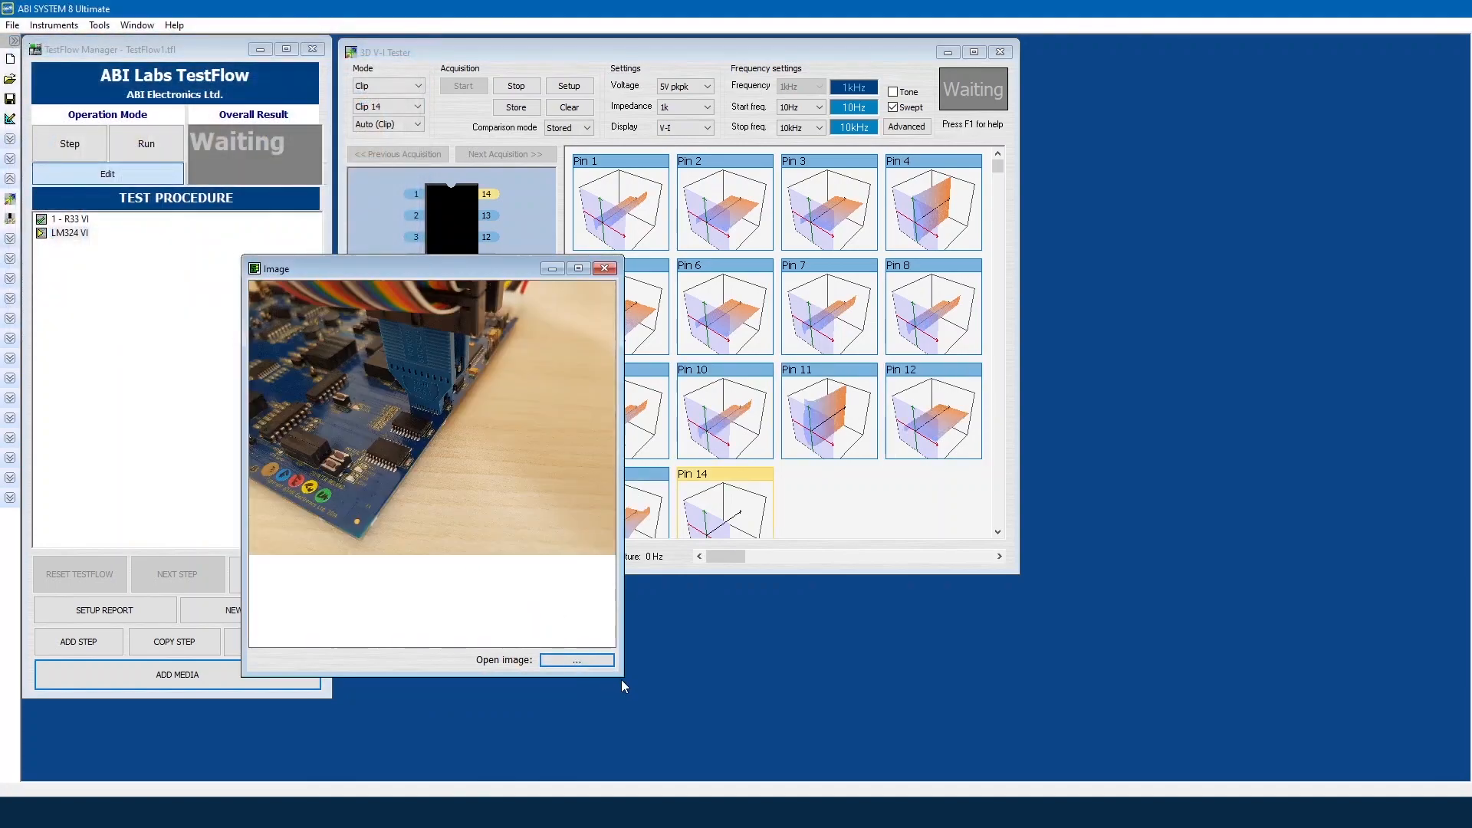
drag(623, 675, 672, 599)
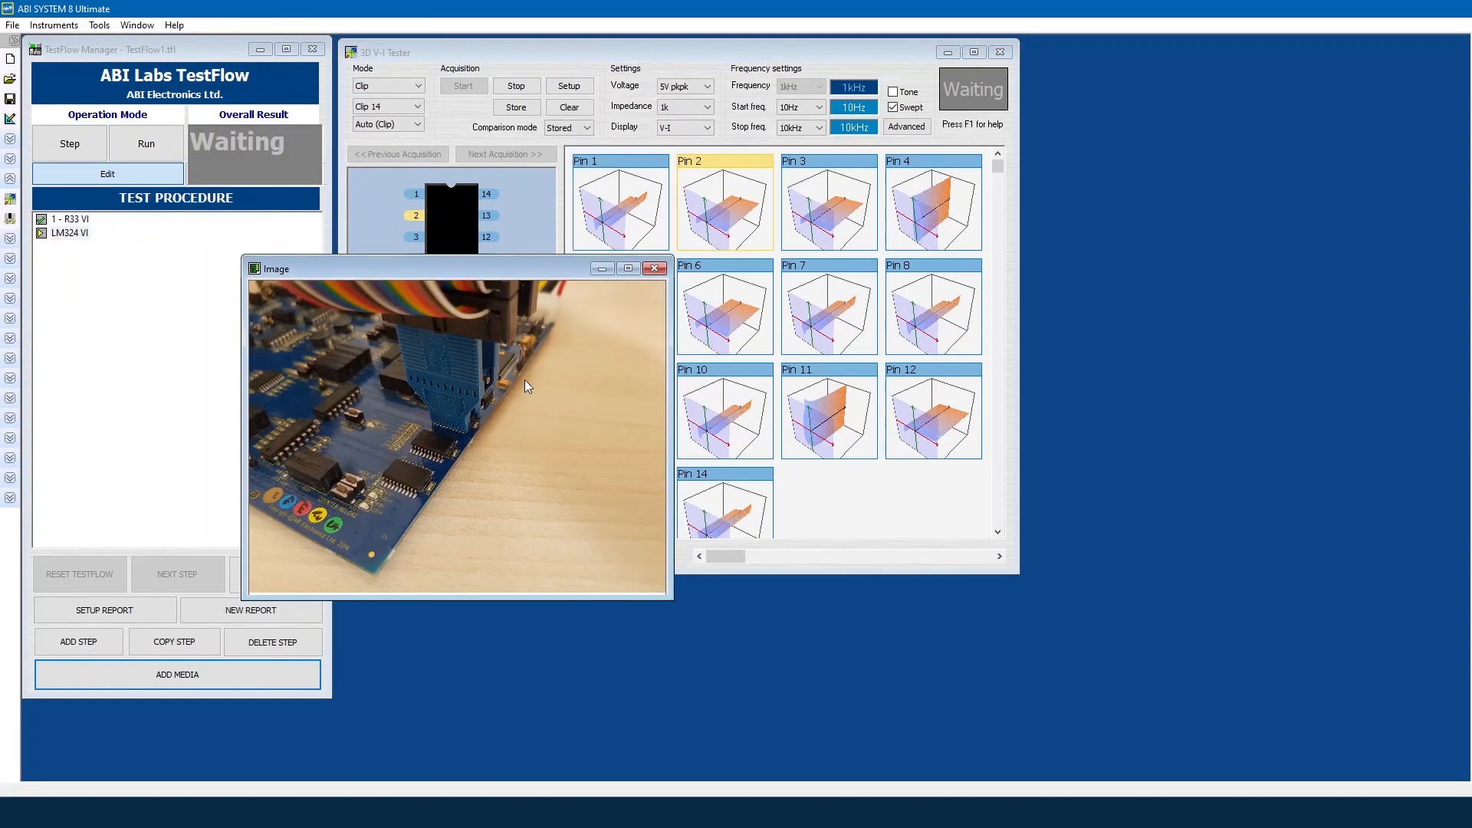
drag(512, 267, 1291, 46)
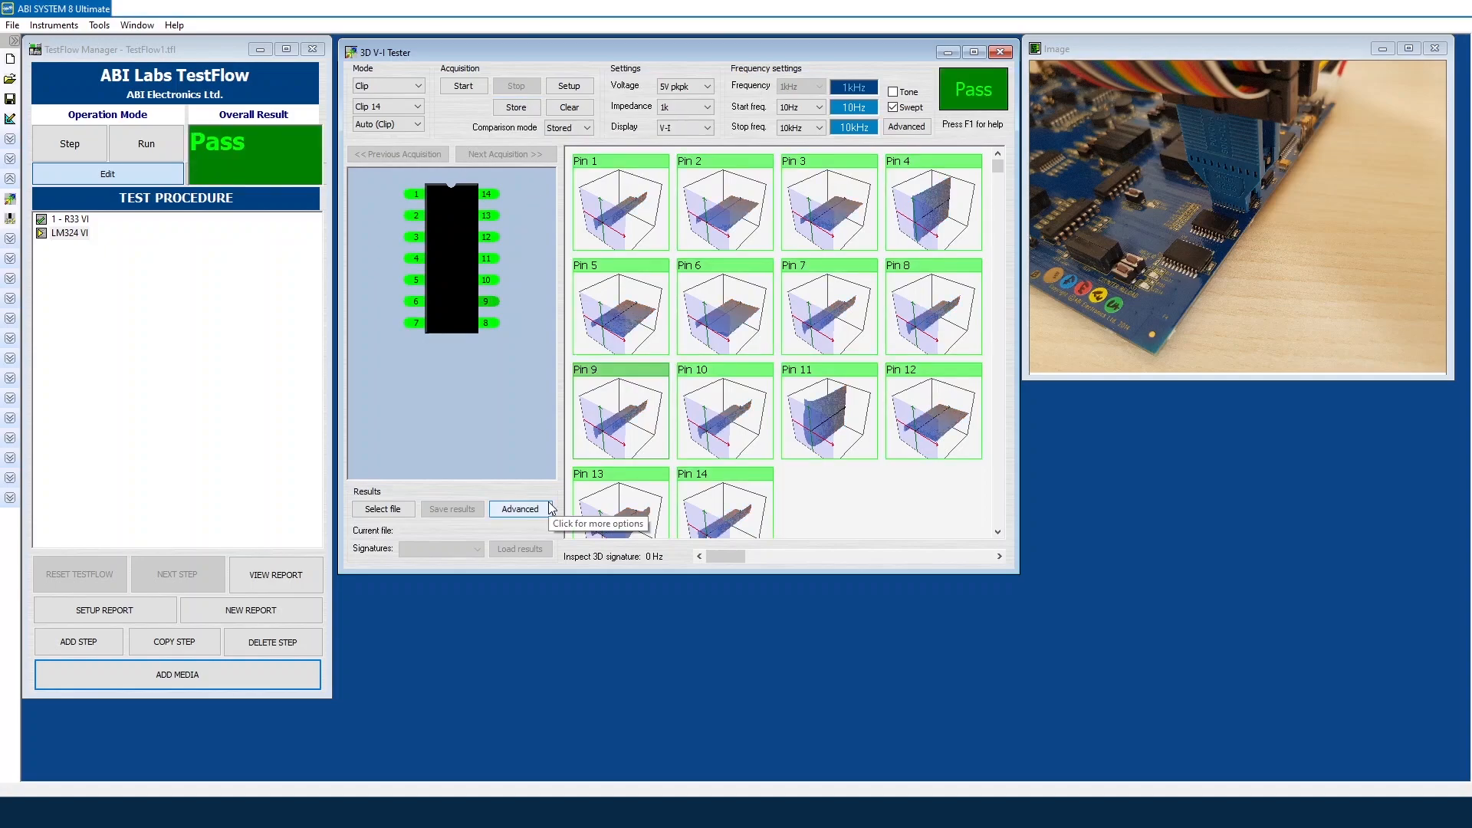
click(148, 614)
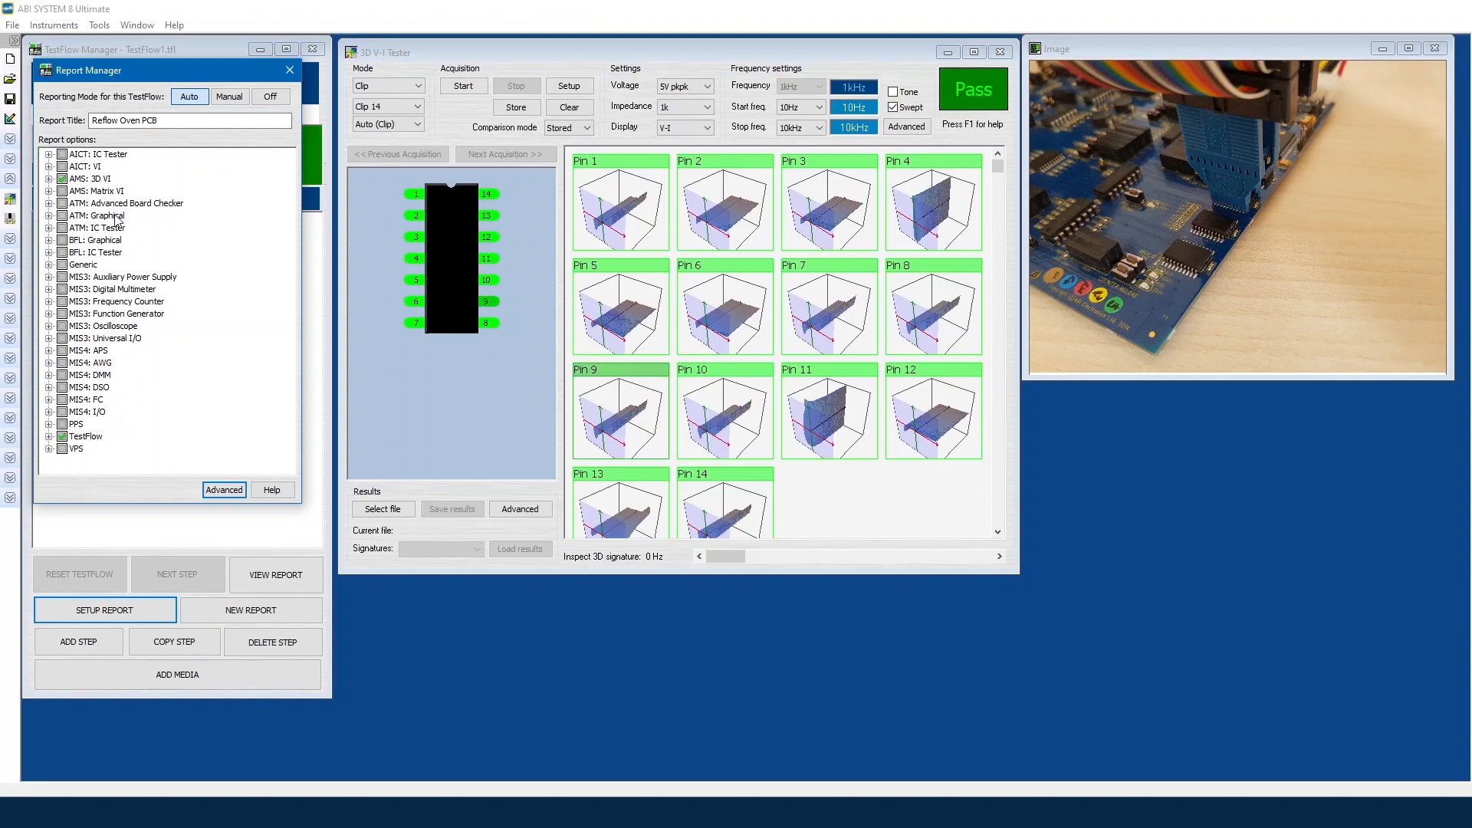
click(289, 70)
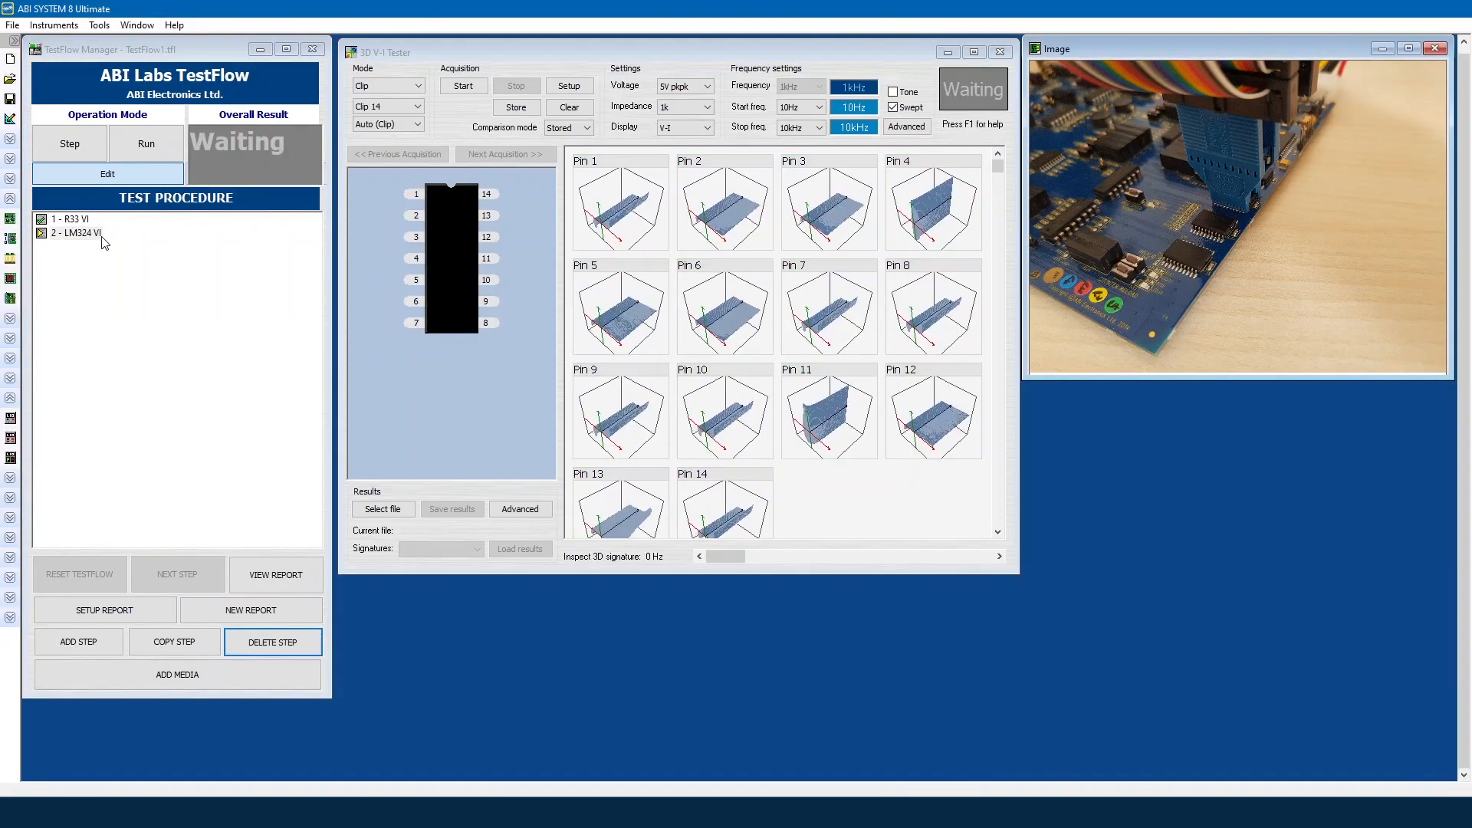
Step: Add Step 3 with the Advanced IC Tester on a single run and the Programmable Power Supply
click(107, 647)
click(8, 231)
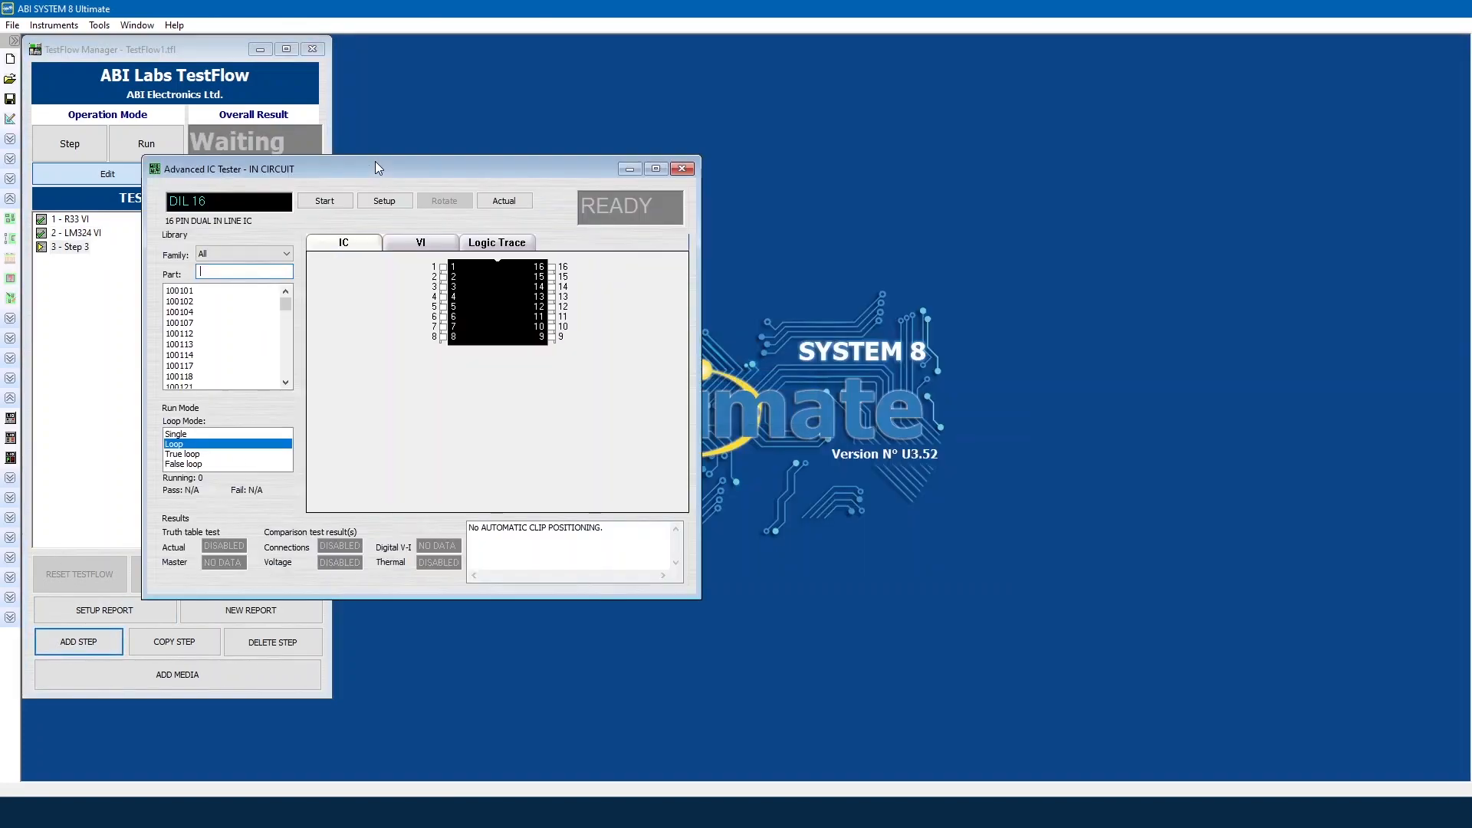
drag(385, 103, 566, 46)
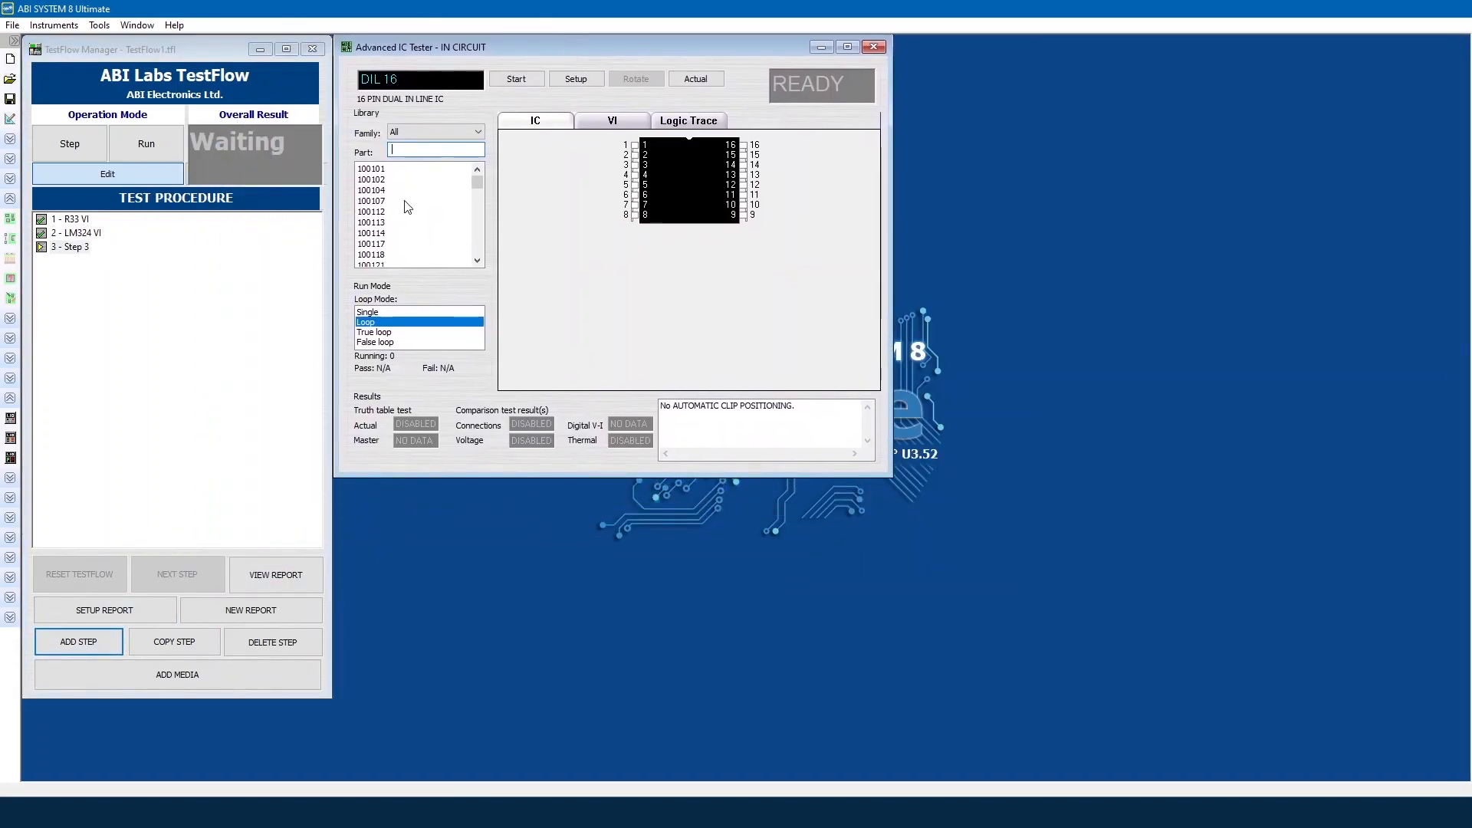
click(390, 312)
click(9, 436)
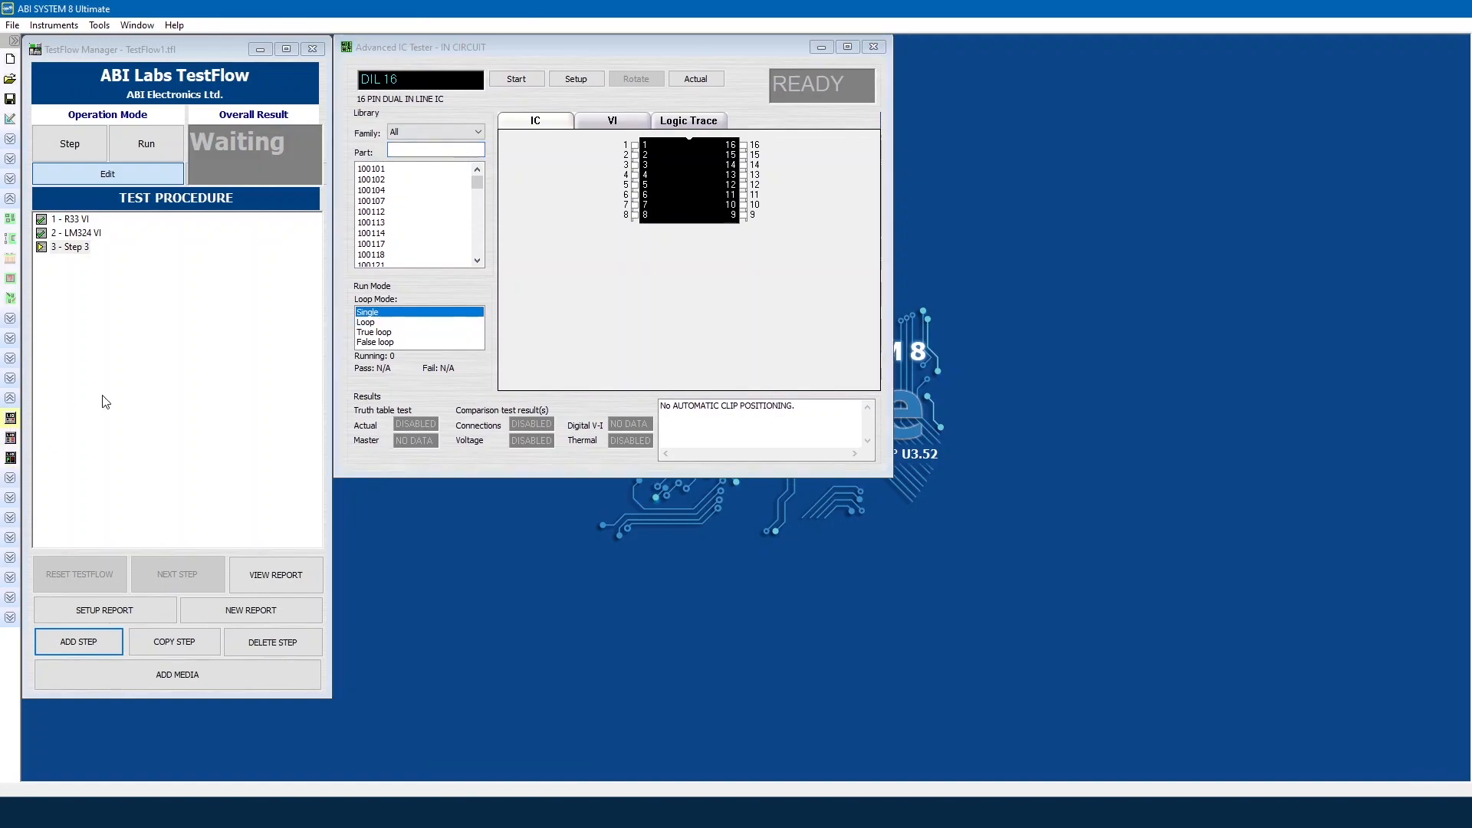
drag(395, 198, 569, 499)
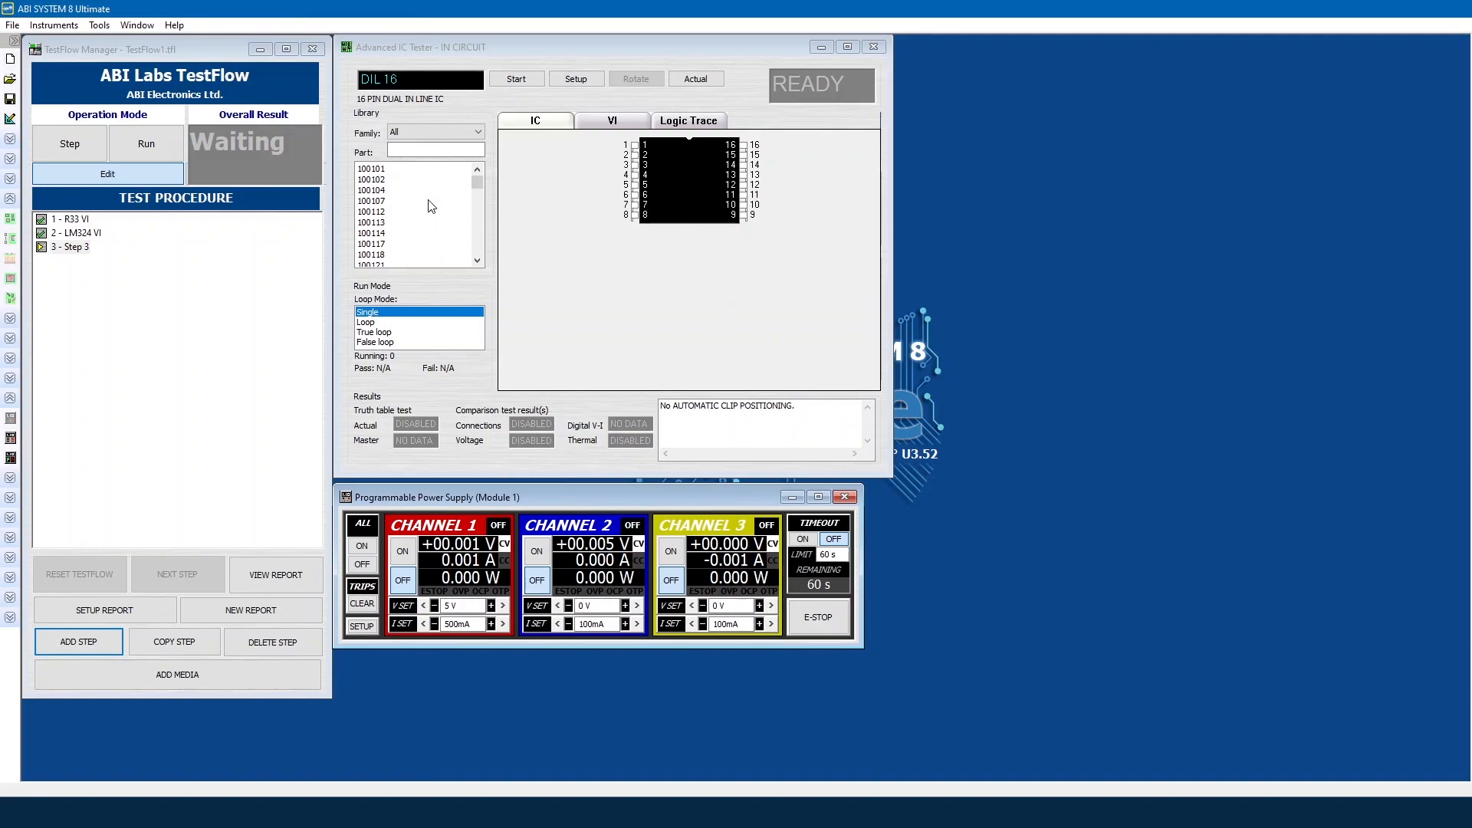
Step: Select part 7400 in the IC Tester and open its test parameters
click(405, 151)
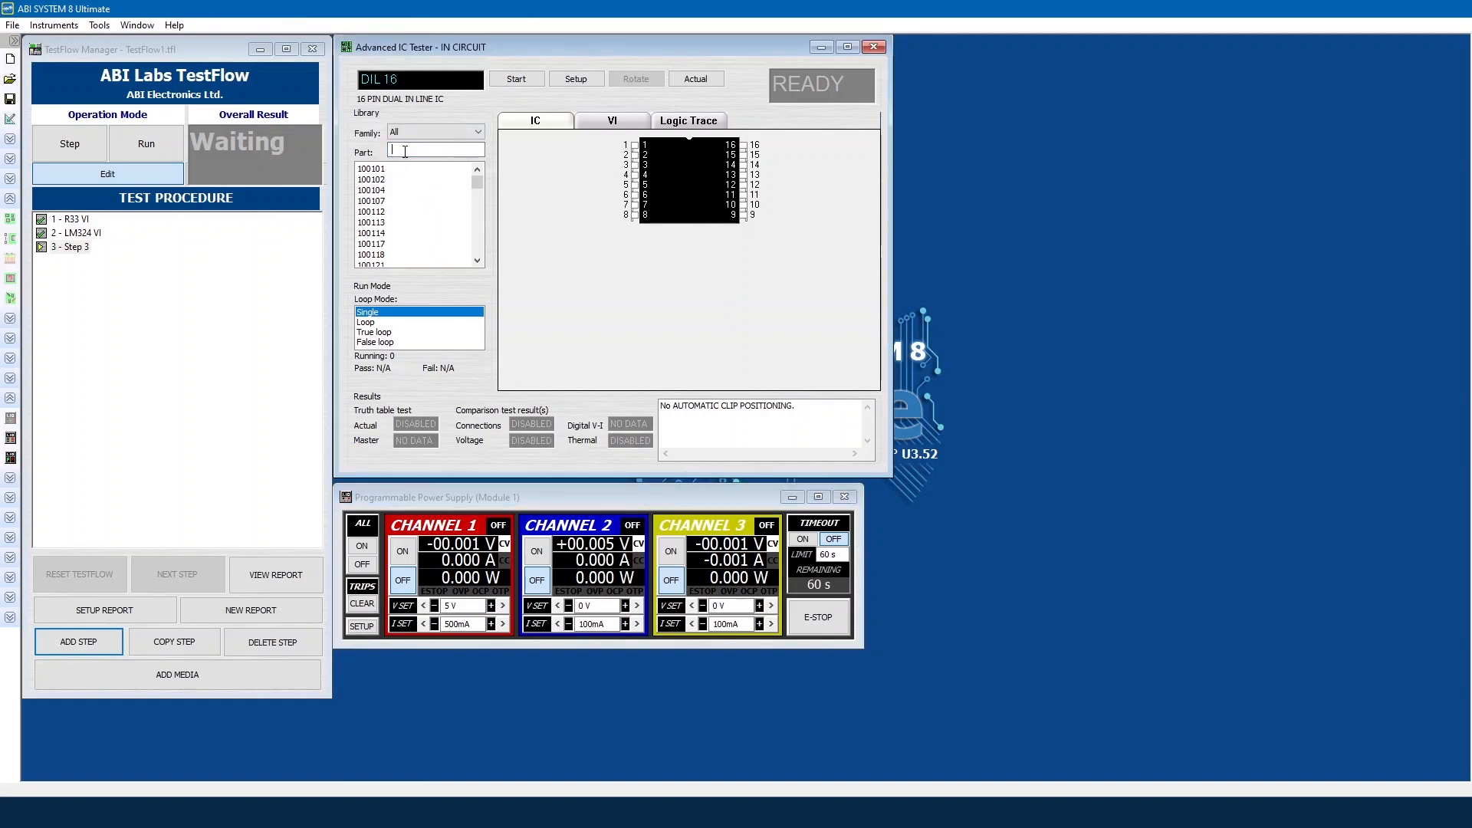
text(7400)
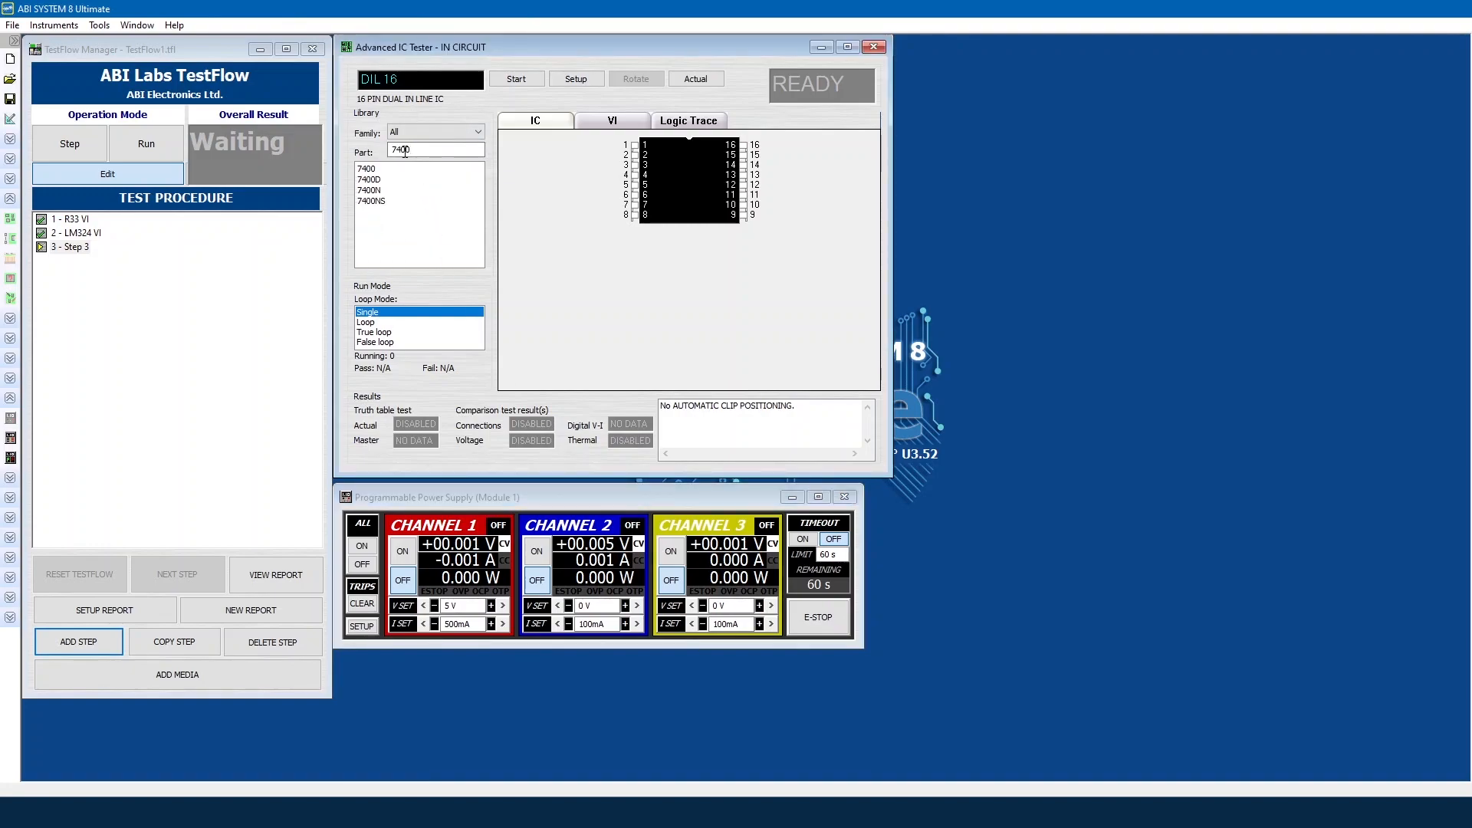
click(409, 169)
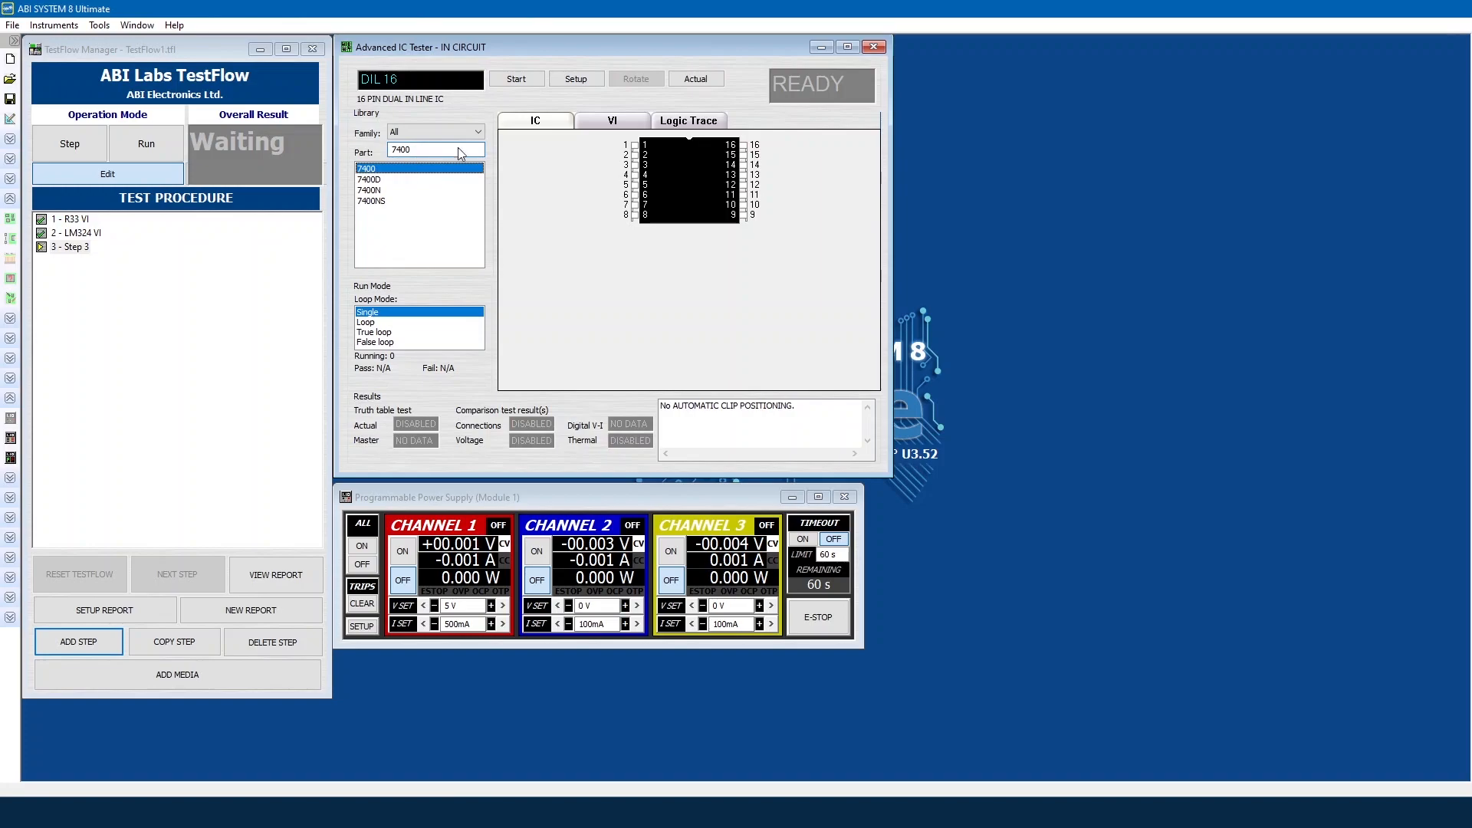
click(595, 81)
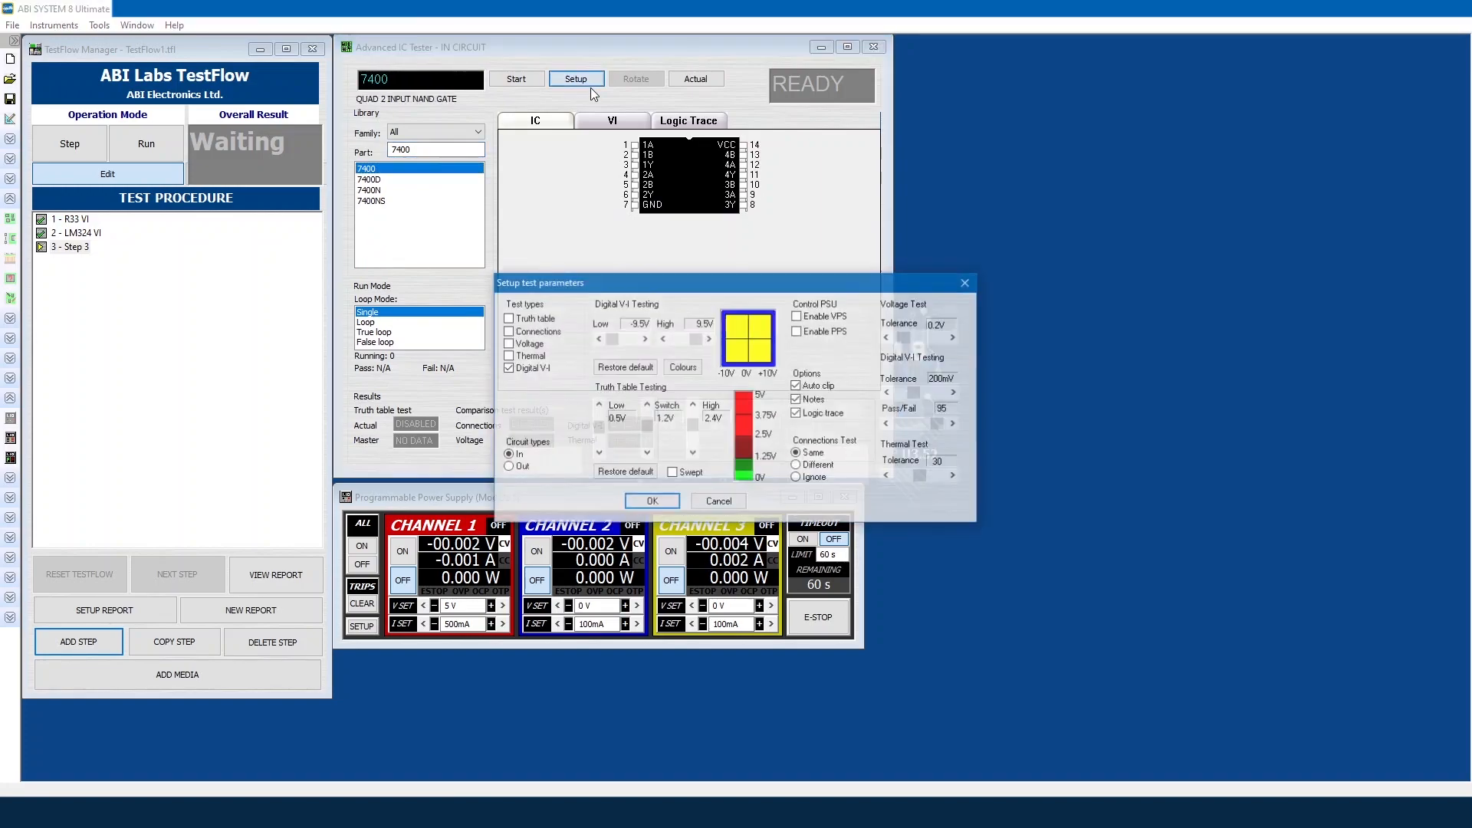
Step: Enable the Connections, Voltage and Thermal tests with PPS control, then run the 7400 test
click(534, 331)
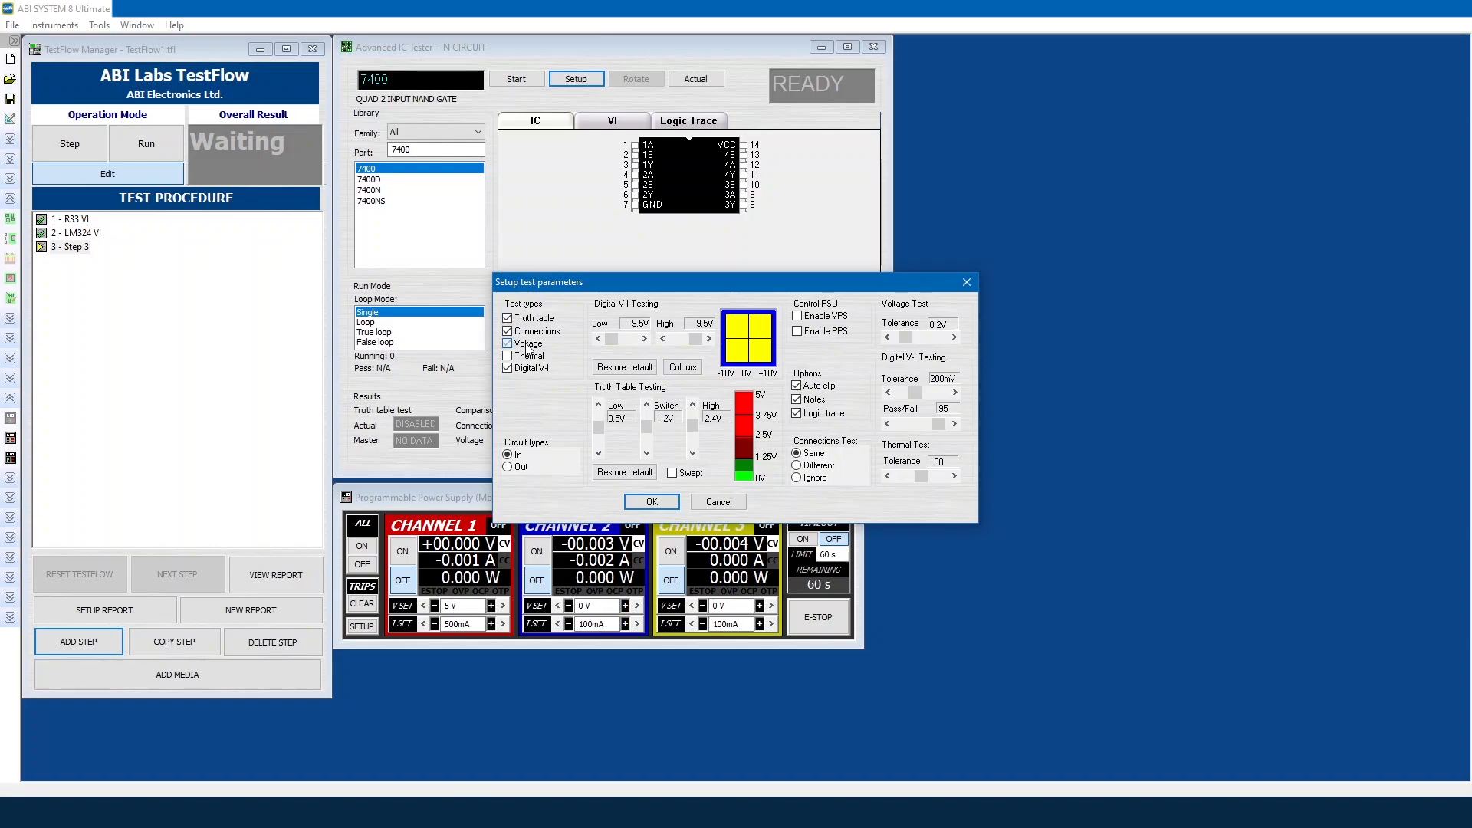
click(529, 343)
click(529, 356)
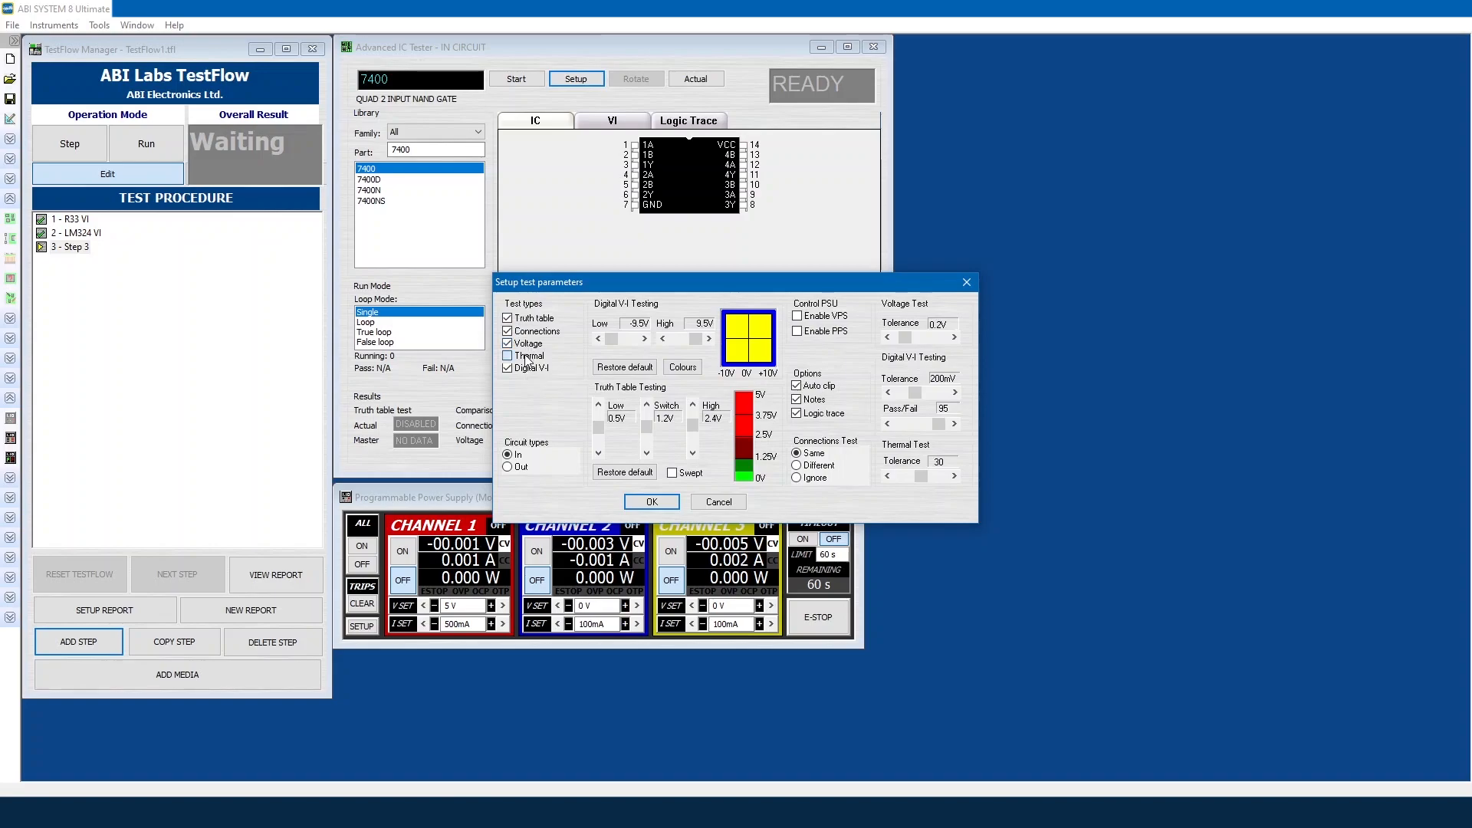
click(835, 335)
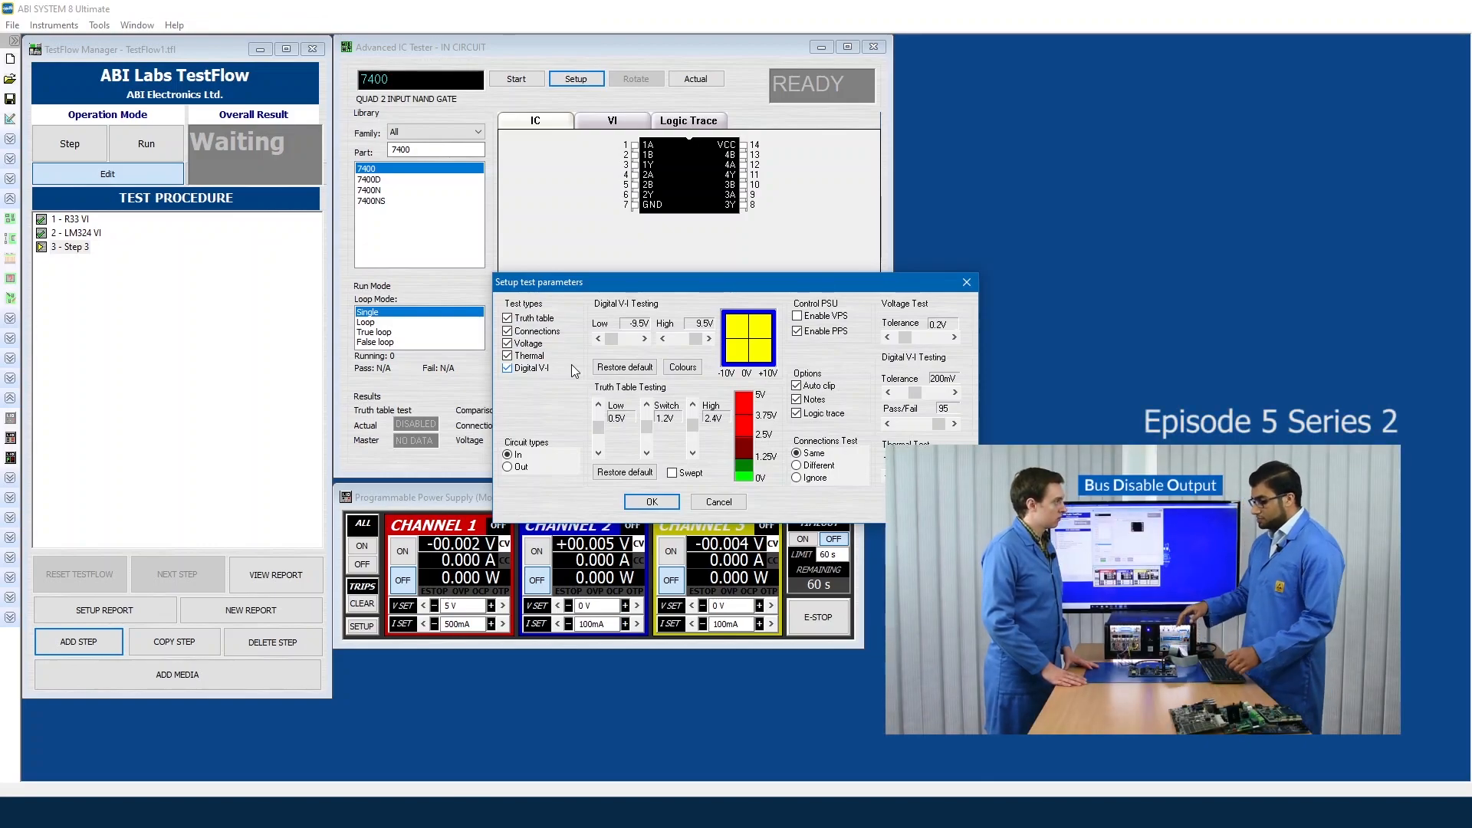
click(652, 501)
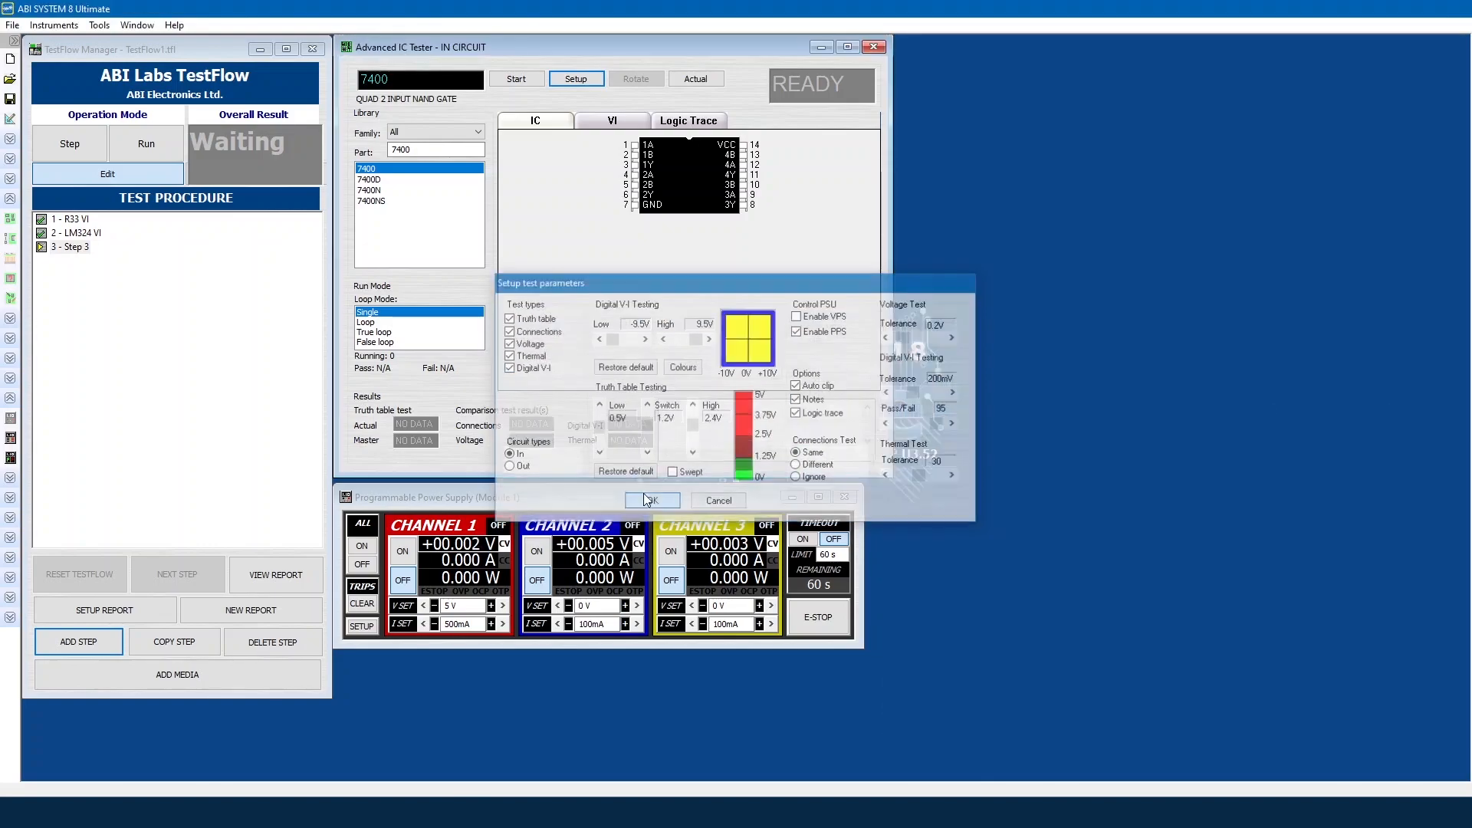
click(499, 79)
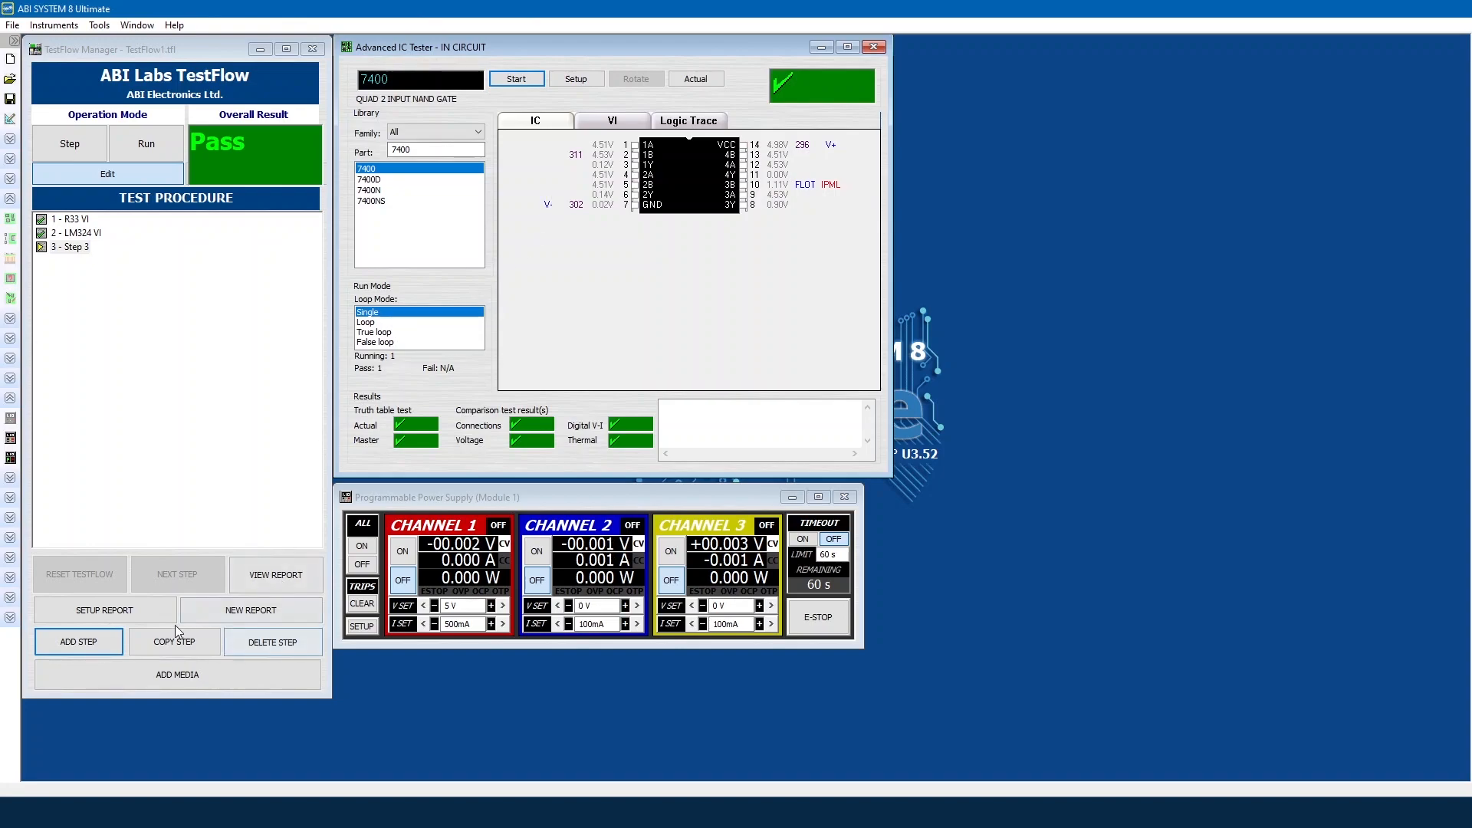
Step: In Report Manager, include all ATM: IC Tester results in the report
click(150, 614)
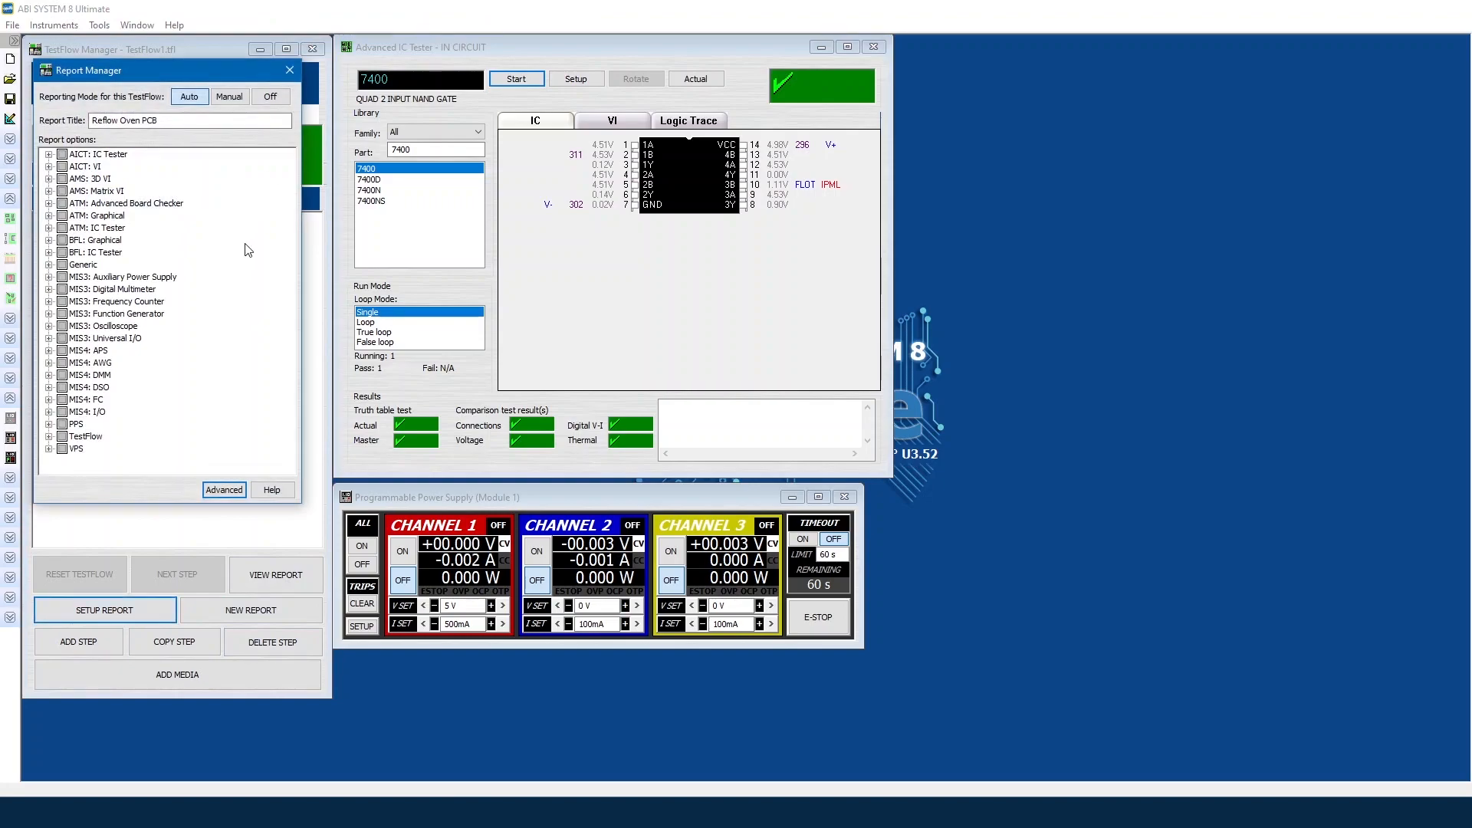
click(55, 240)
click(48, 227)
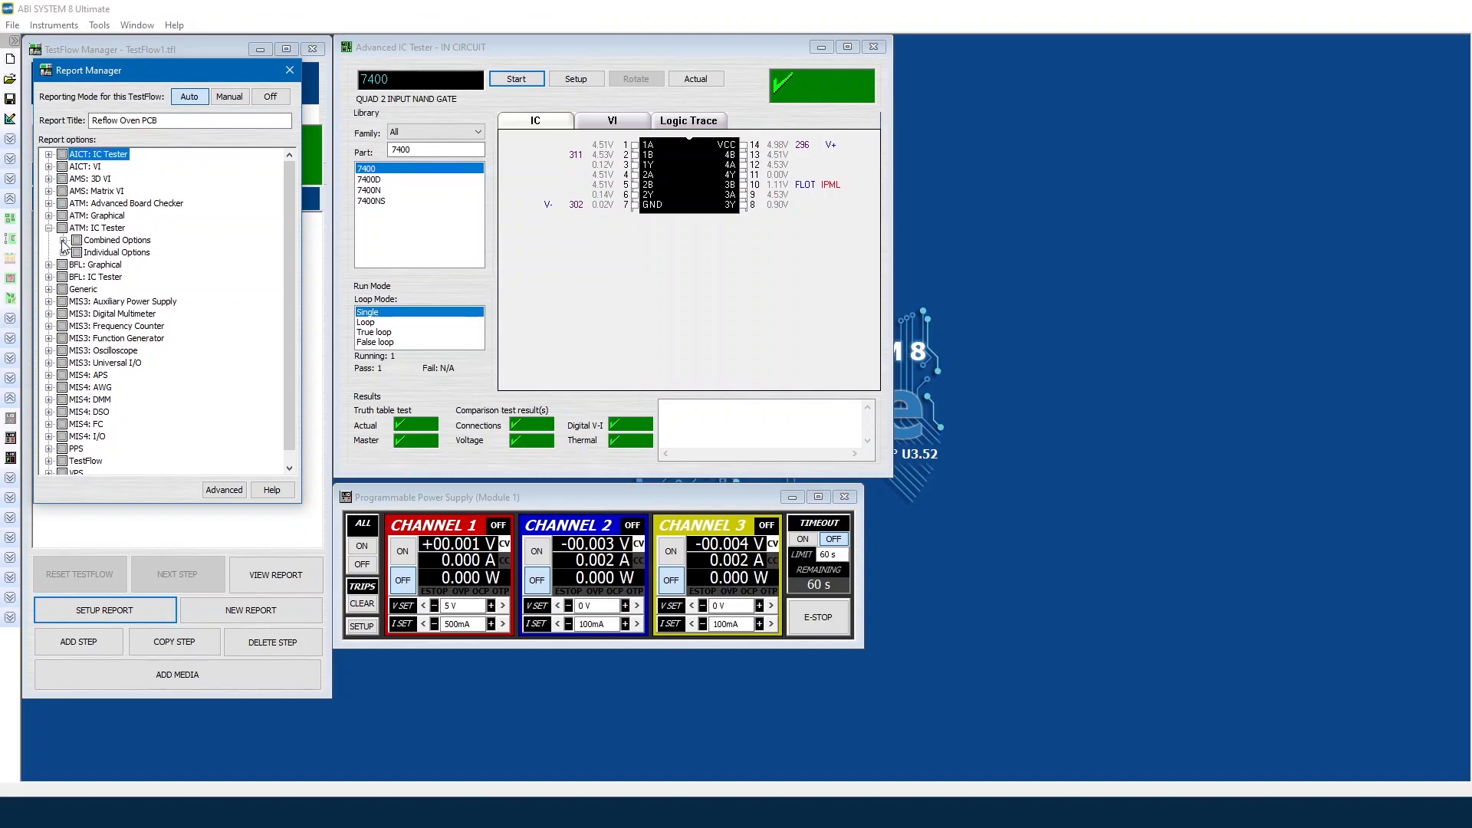
click(64, 240)
click(63, 301)
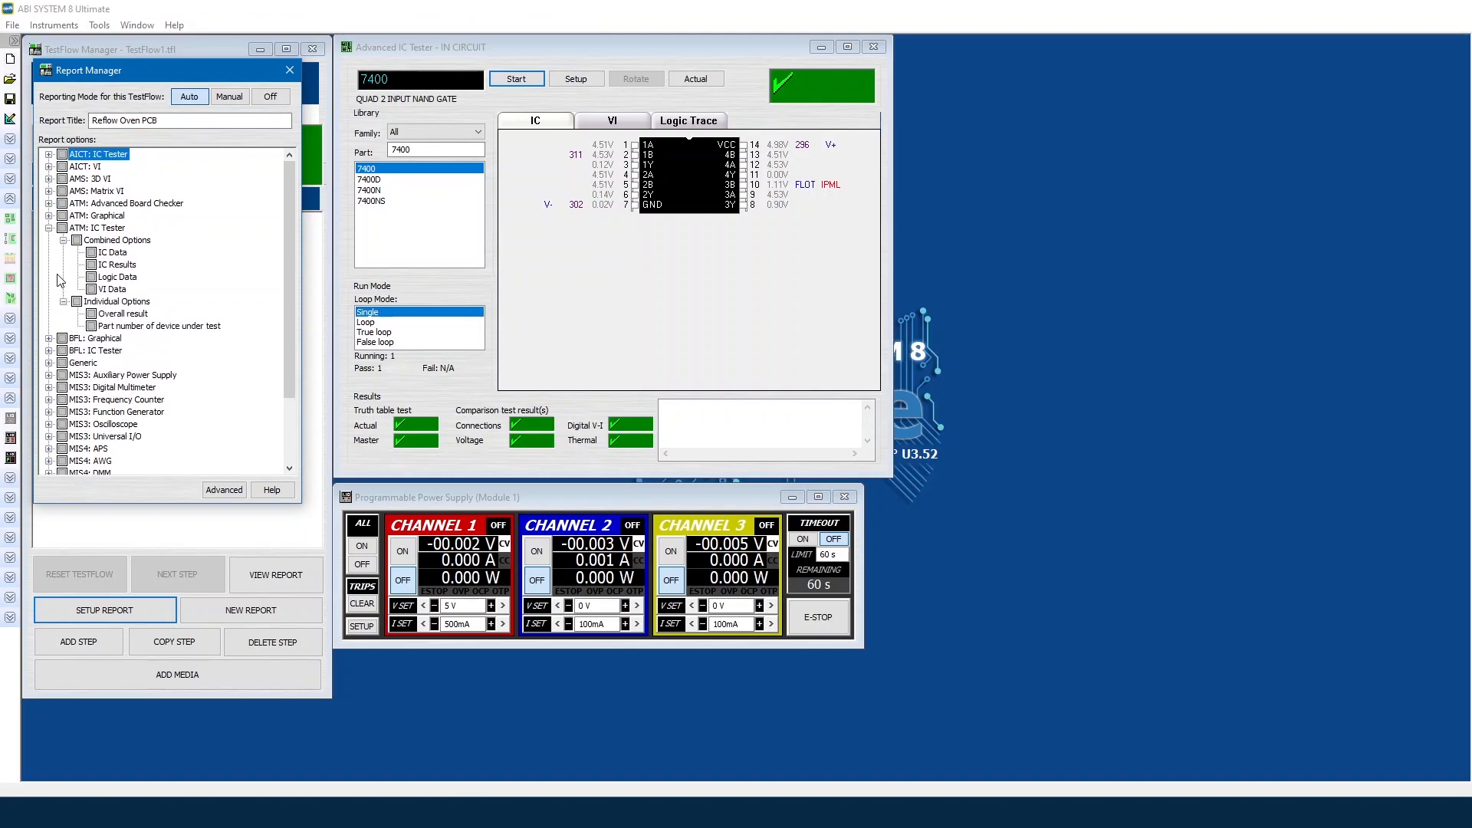
click(62, 228)
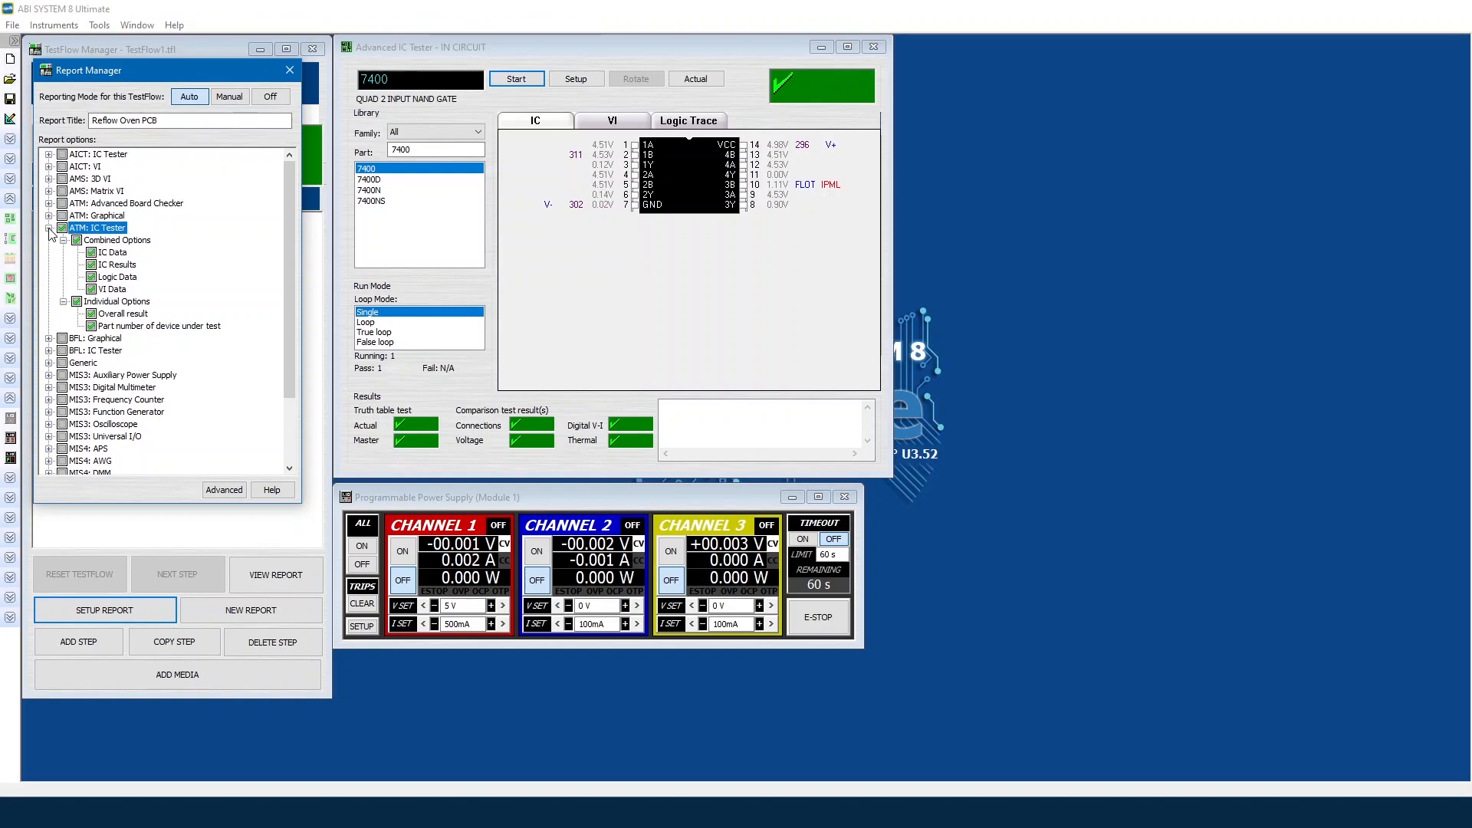
click(48, 229)
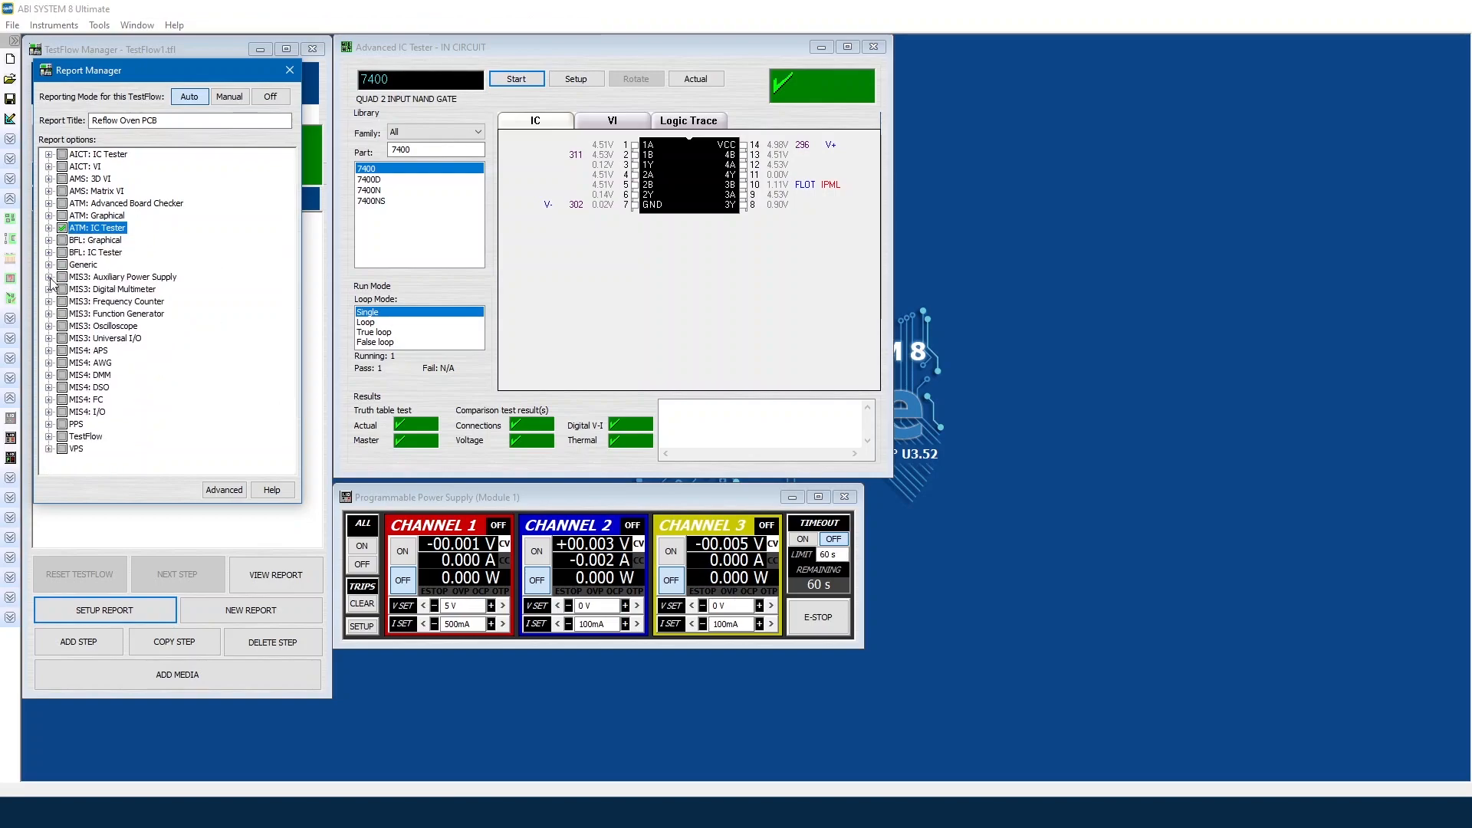
Step: Include PPS Channel Data from the Combined Options in the report
click(48, 424)
click(64, 436)
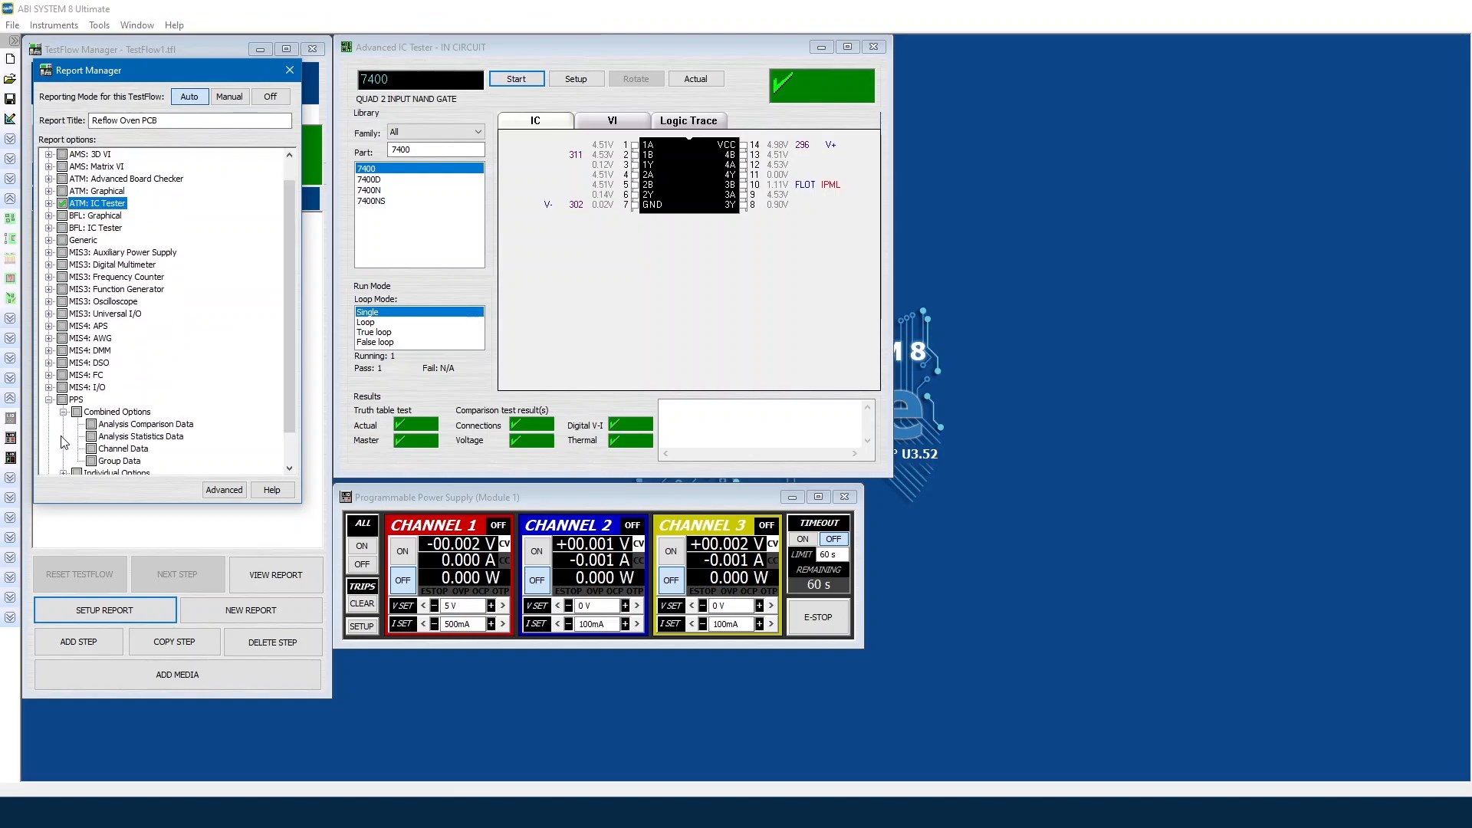
scroll(73, 443, down, 1)
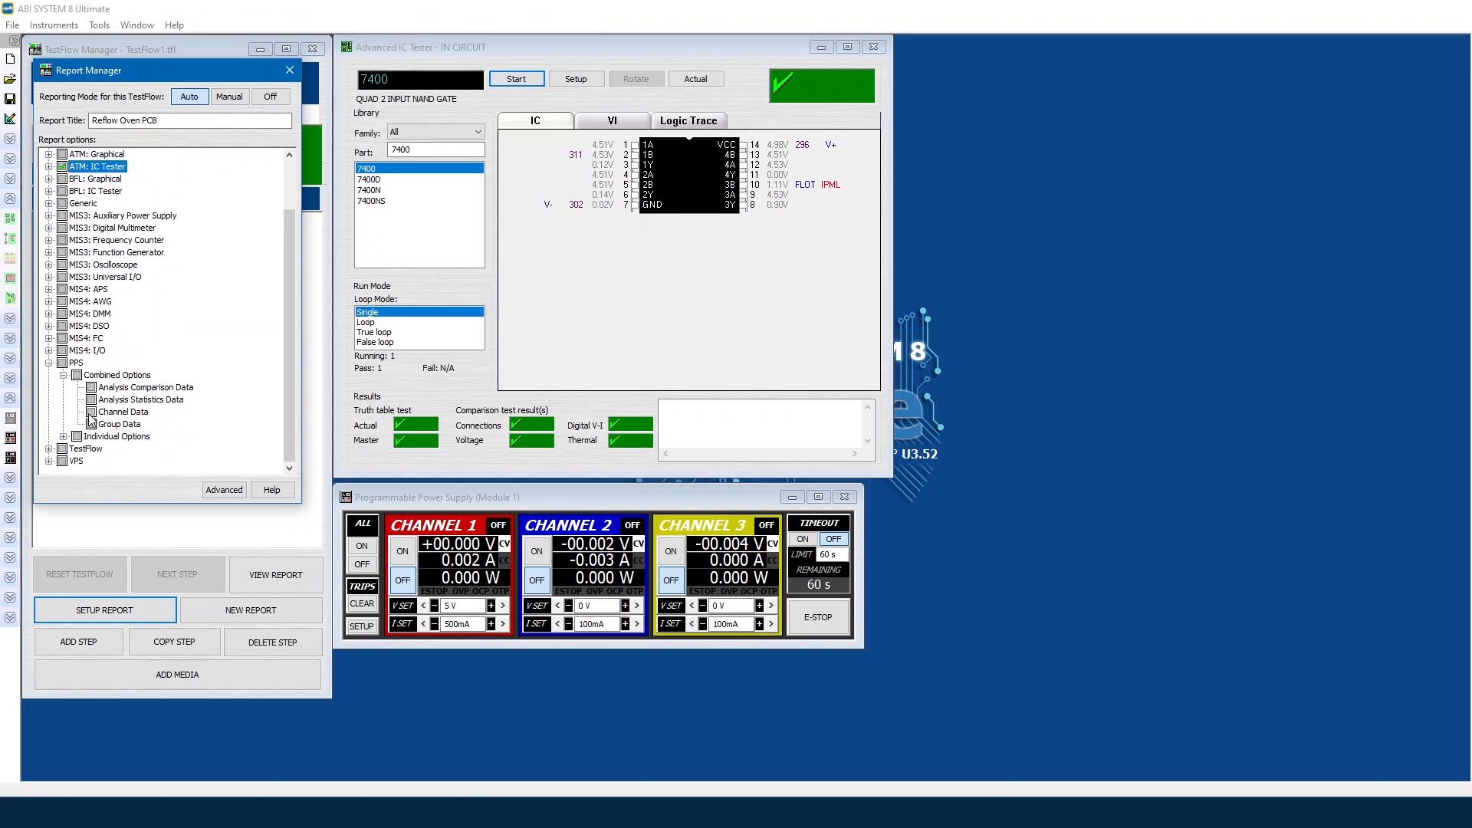
click(91, 413)
click(49, 362)
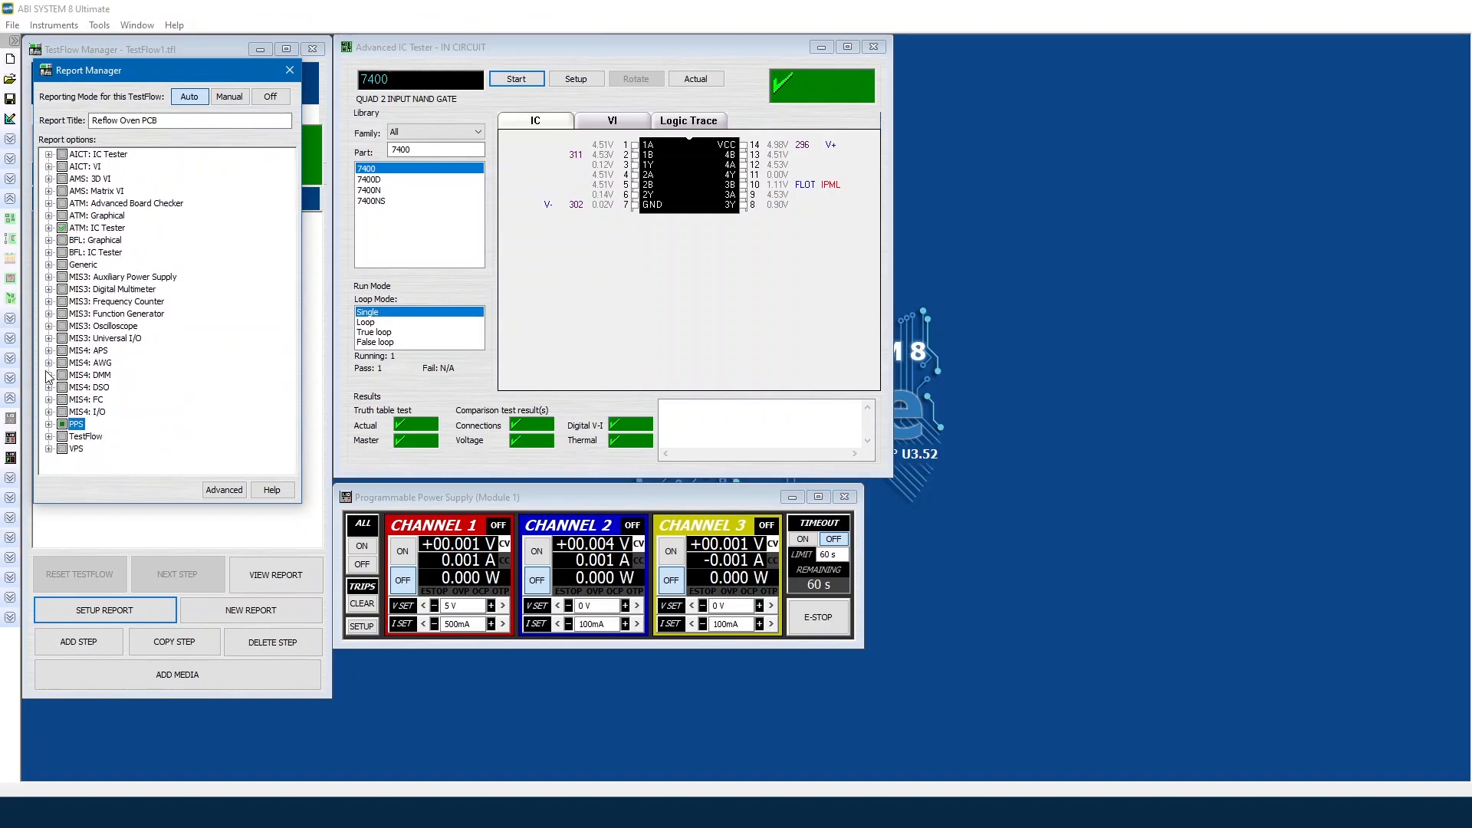
Step: Include TestFlow's Capture Open Instruments option and close Report Manager
click(48, 436)
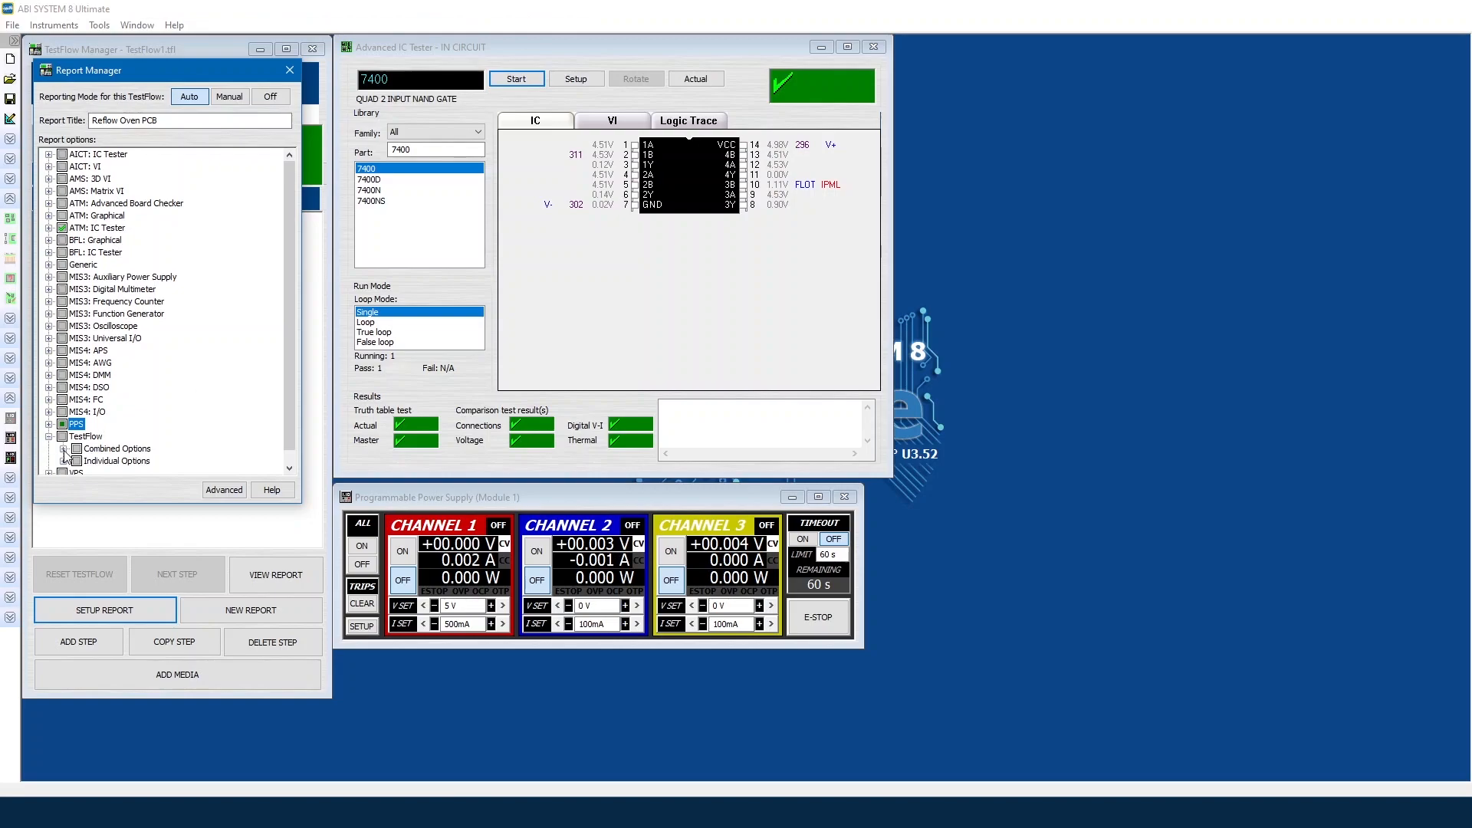
click(64, 448)
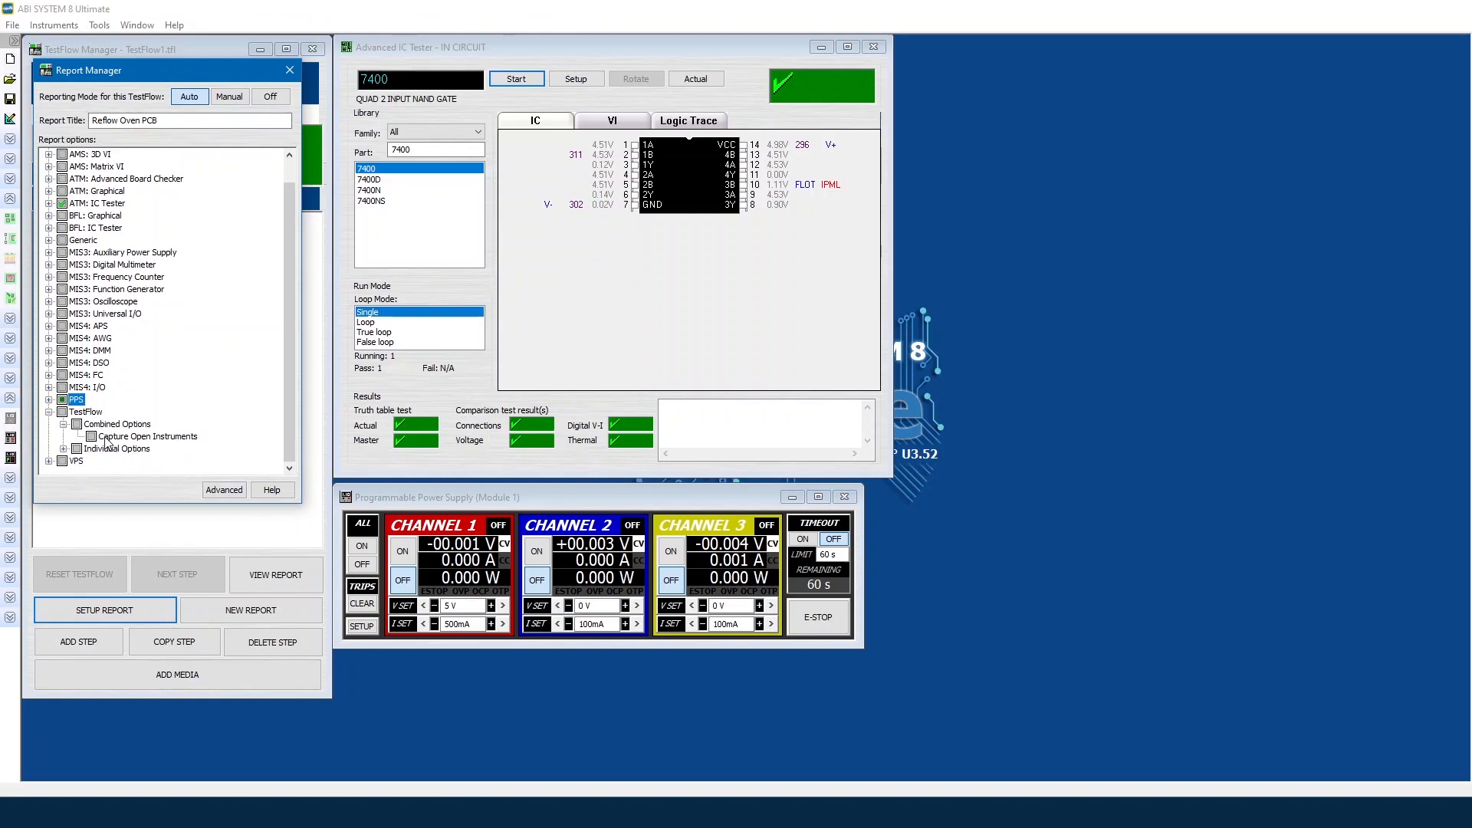
click(92, 437)
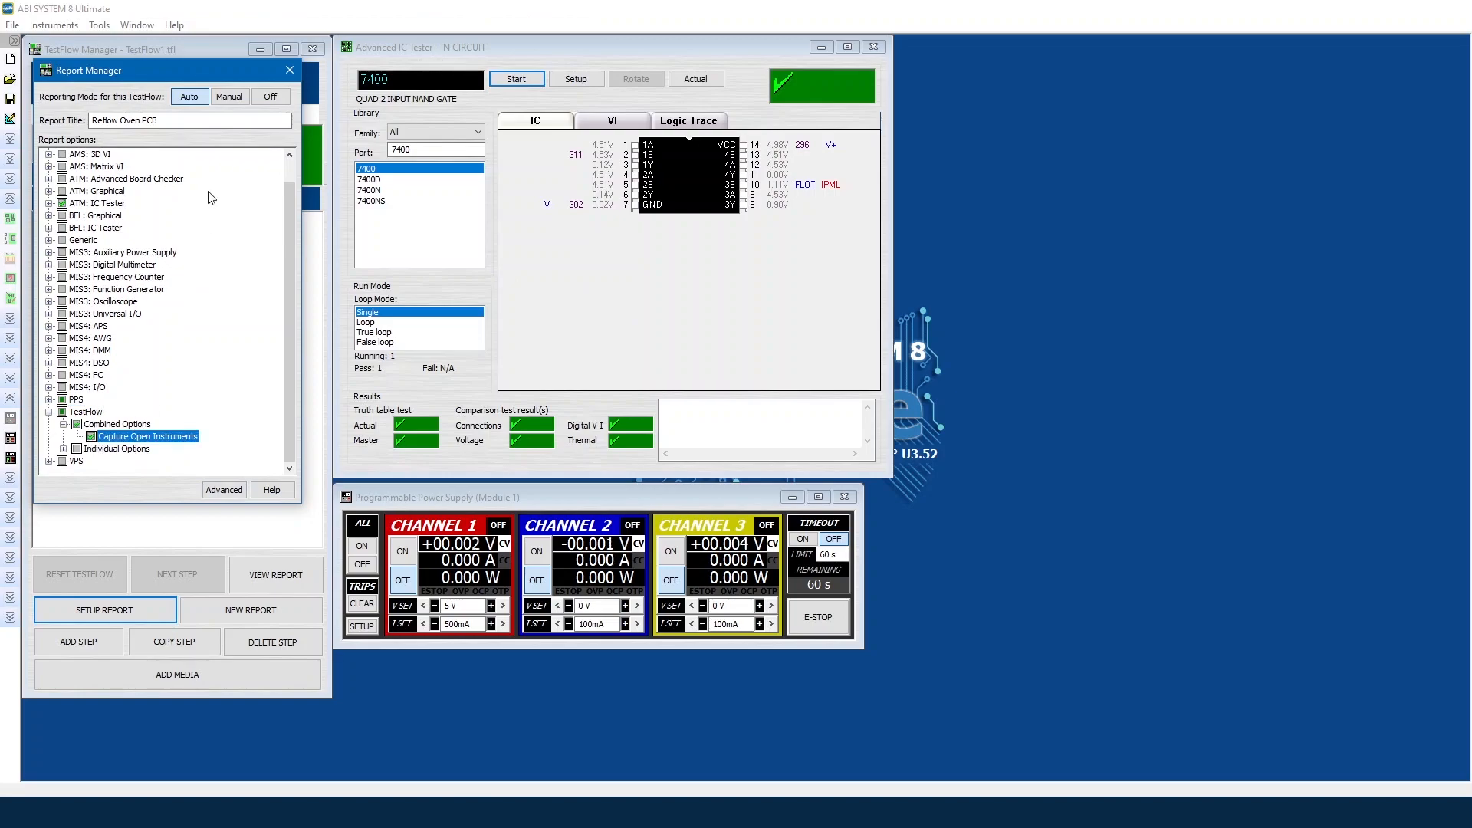
click(289, 71)
Step: Rename step 3 to 'Functional test 7400' and add a new step 4
click(76, 248)
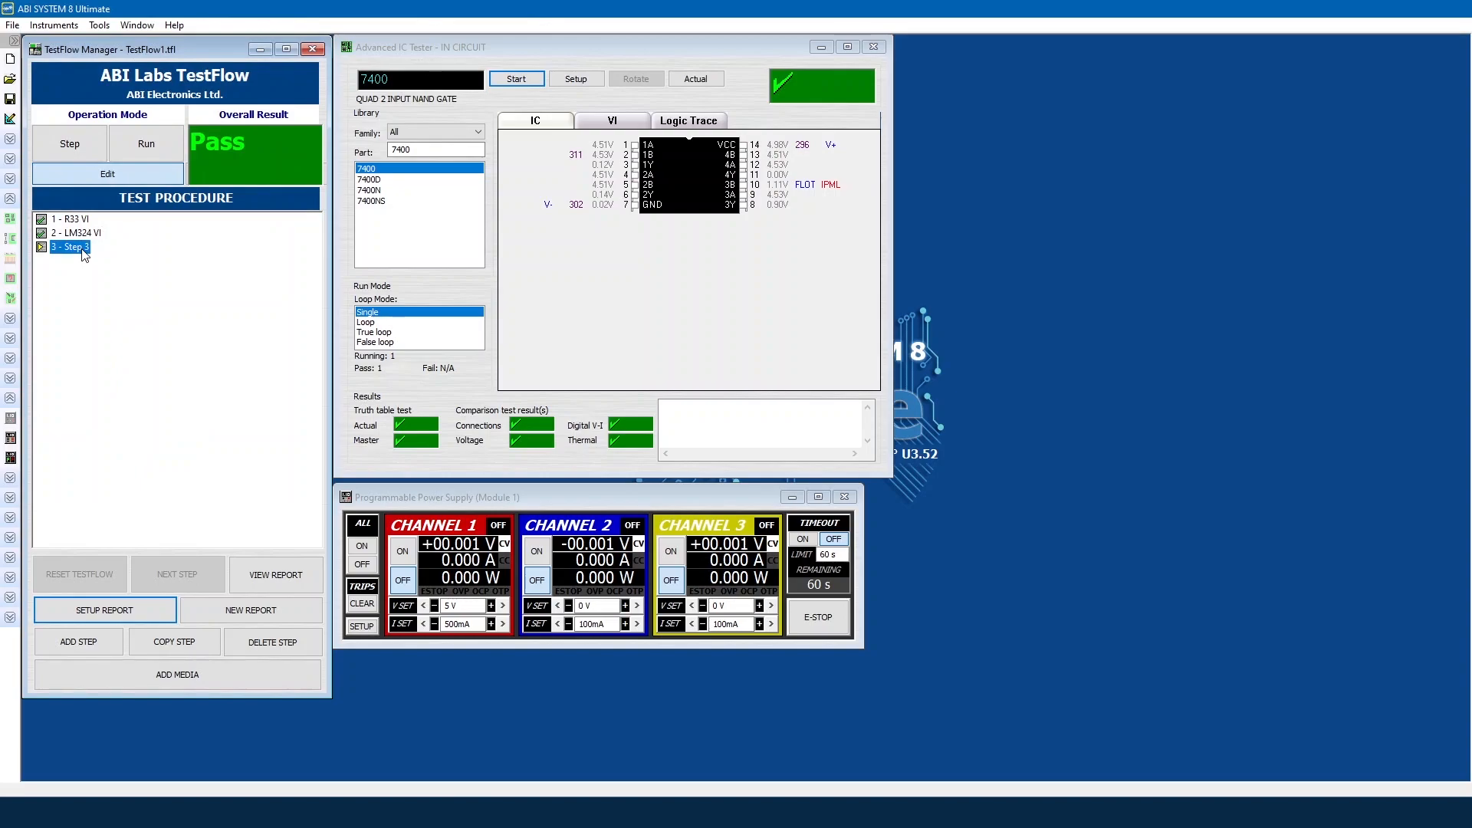
click(76, 248)
text(Functional tes)
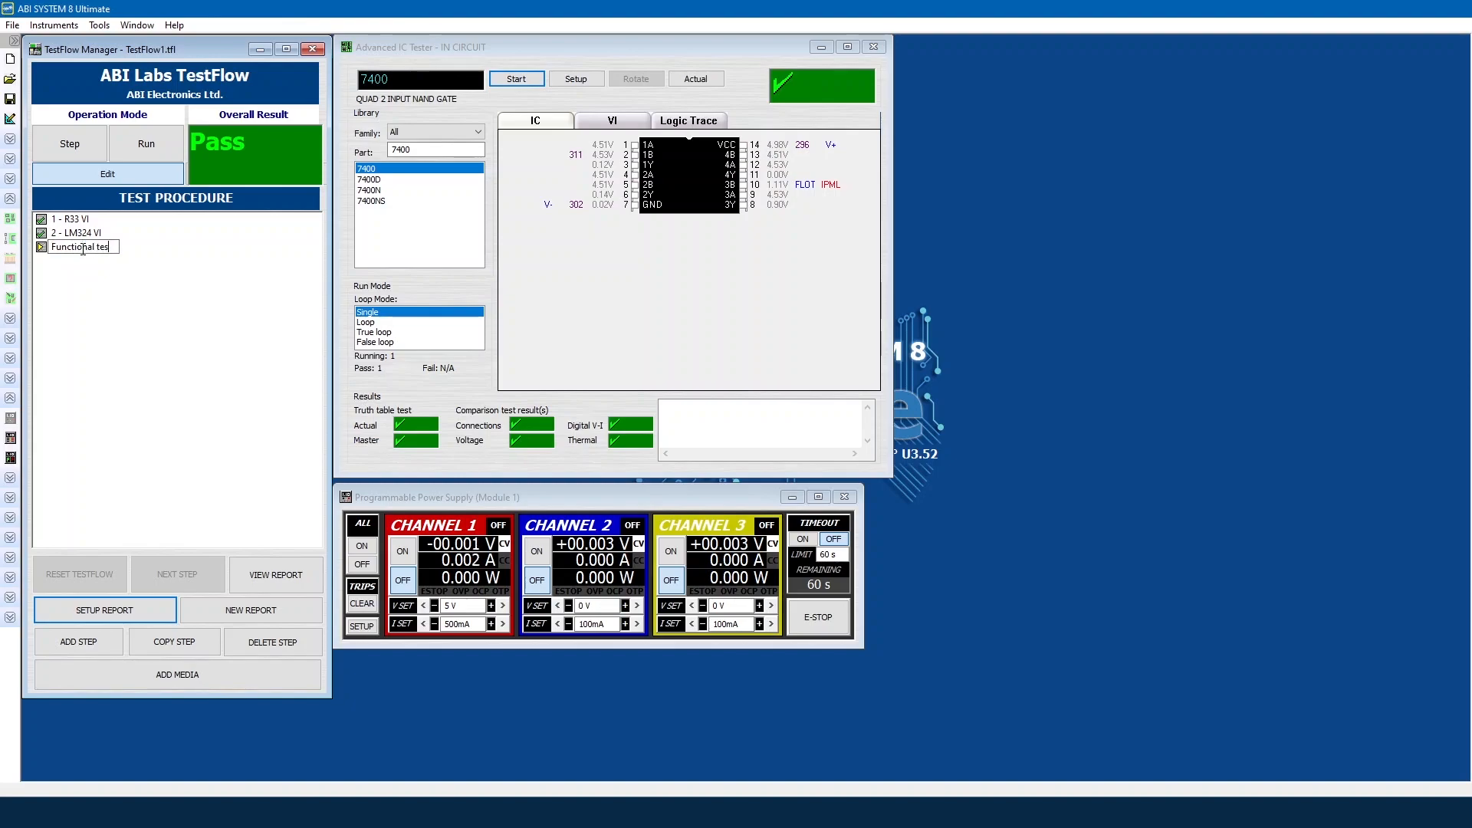
text(t 7400)
key(Return)
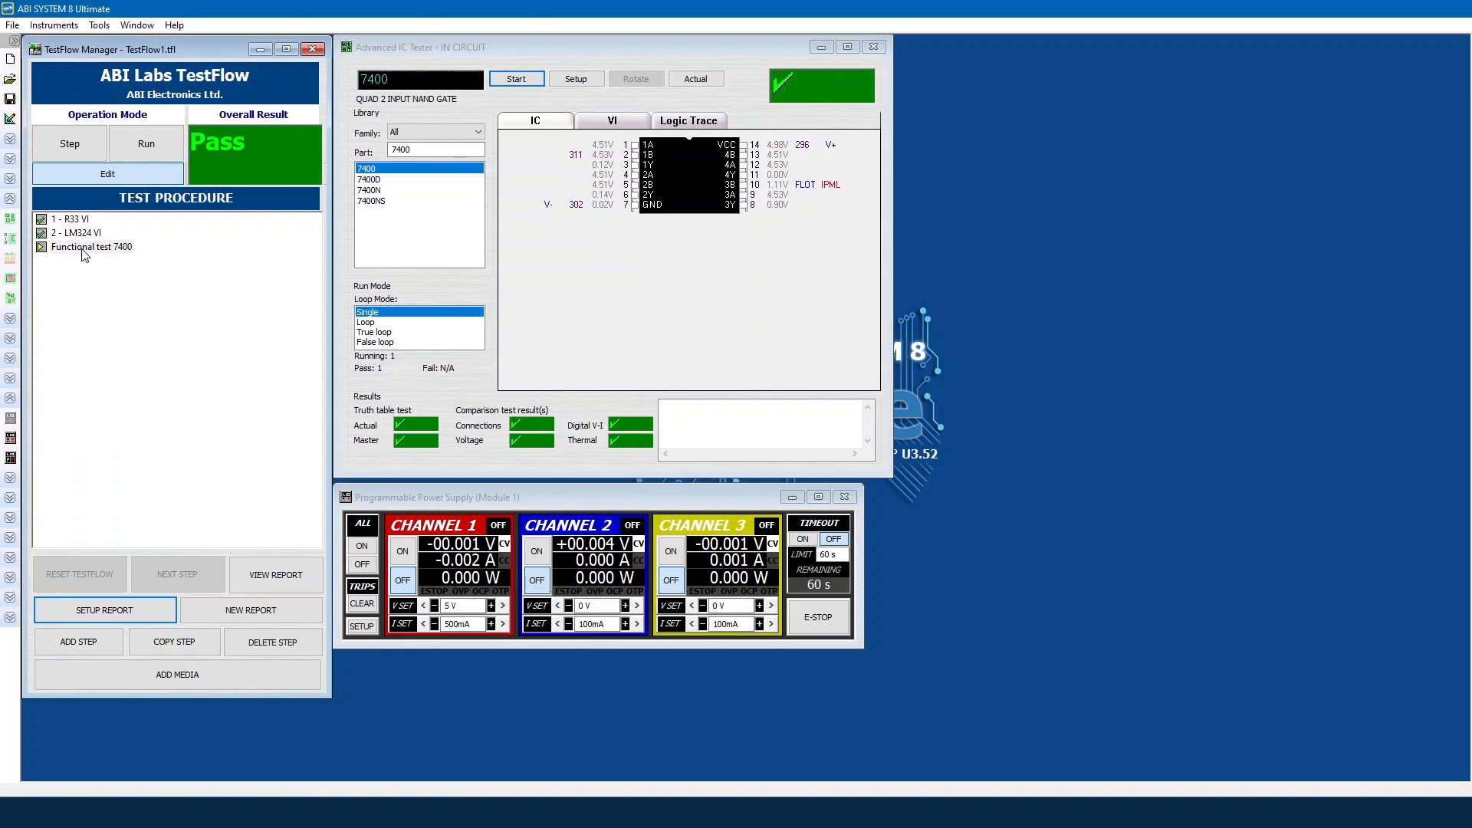
click(78, 641)
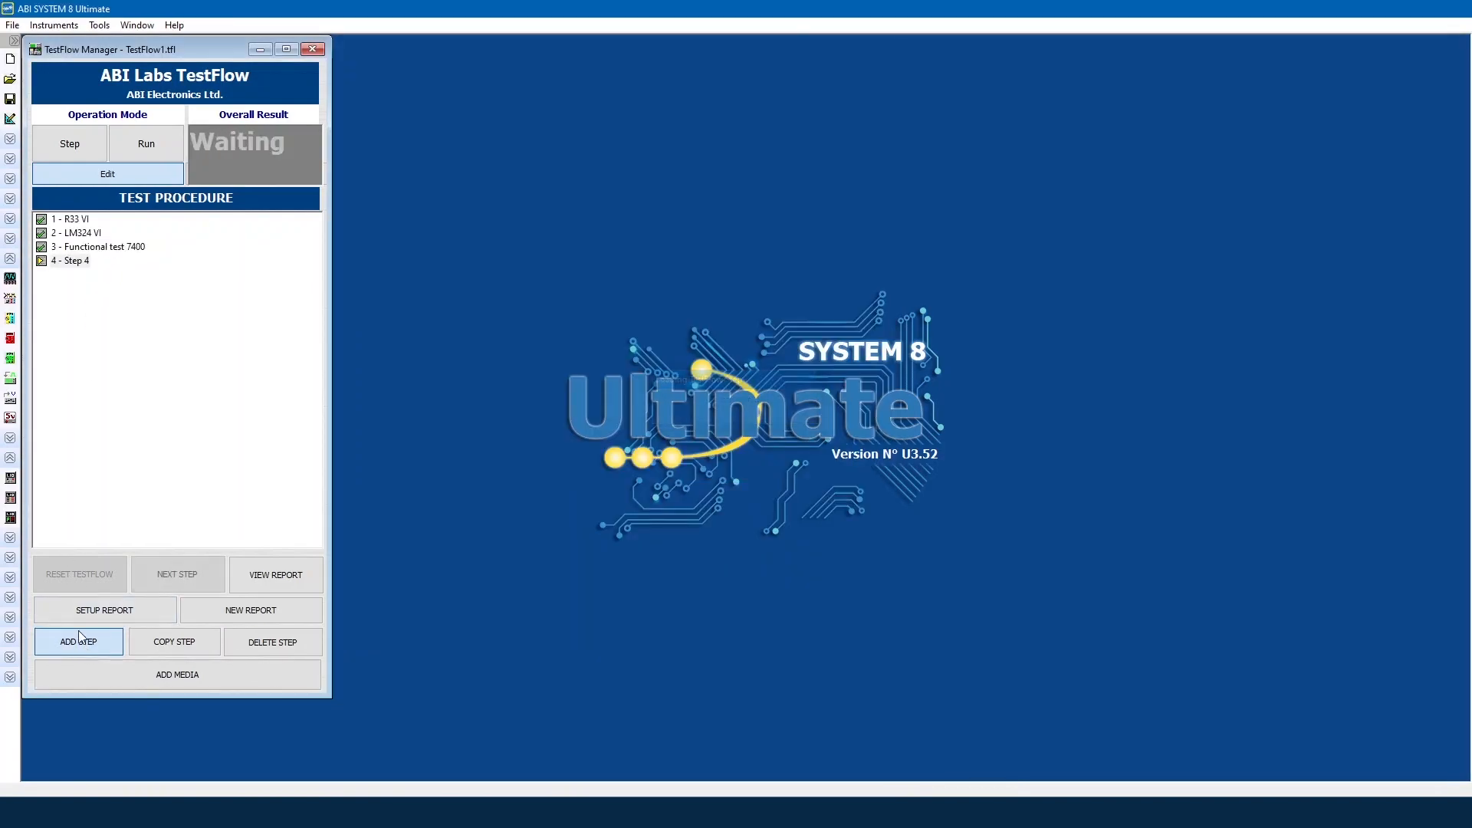
Step: Open the oscilloscope and the power supply, placing the power supply below the oscilloscope
click(9, 279)
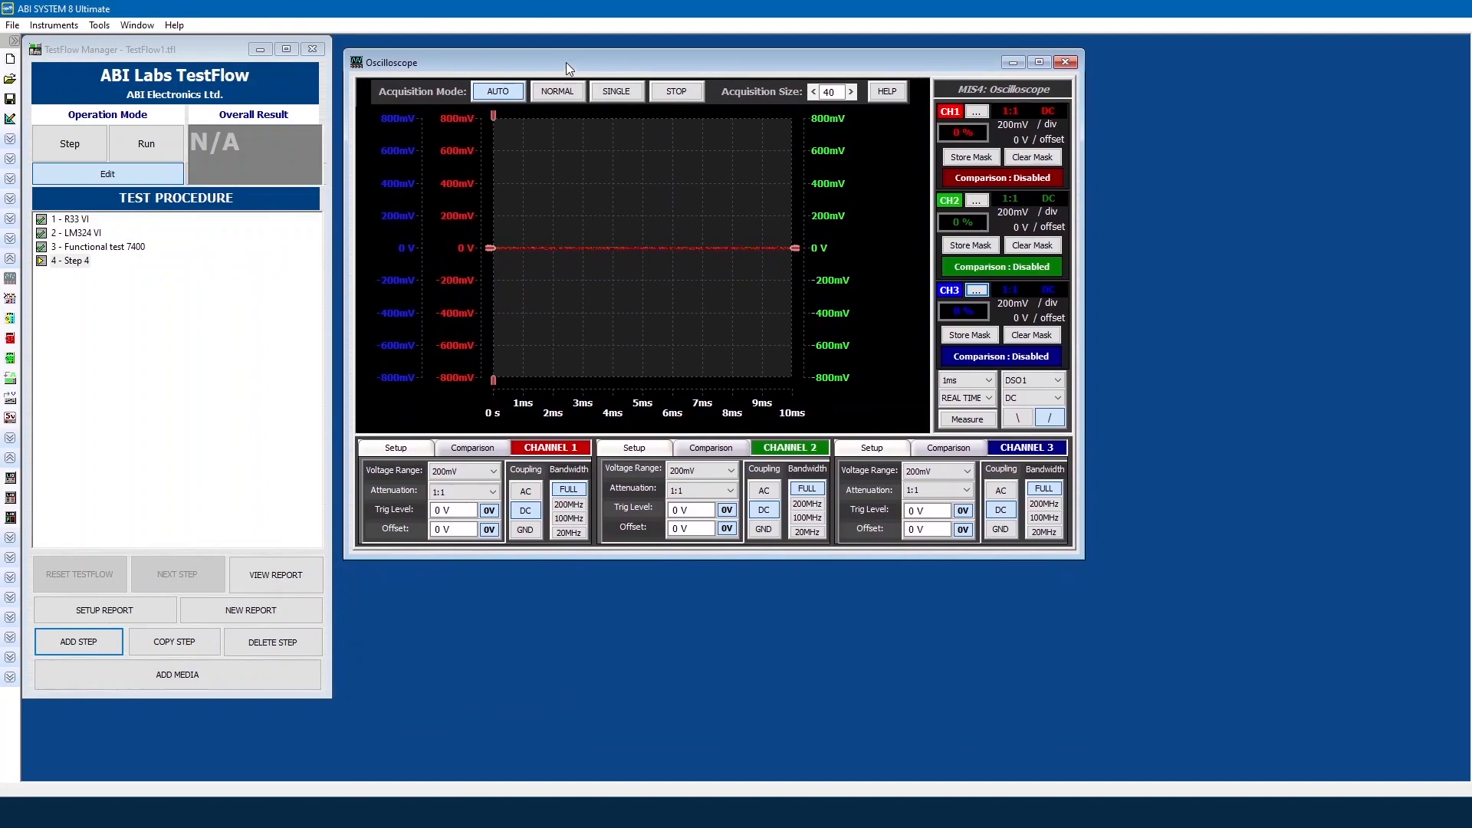
drag(566, 62, 556, 52)
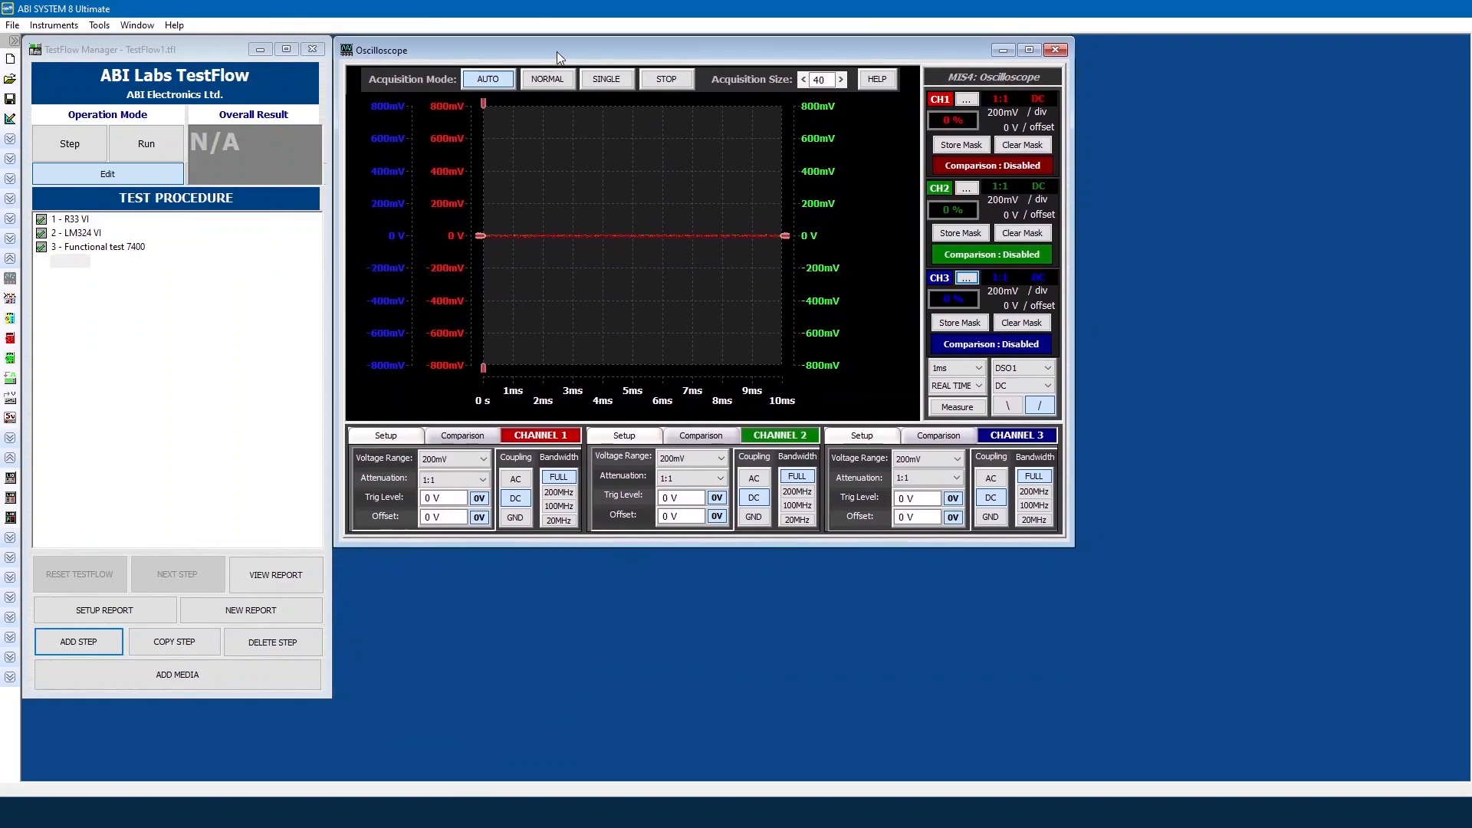
click(10, 477)
drag(407, 220, 563, 575)
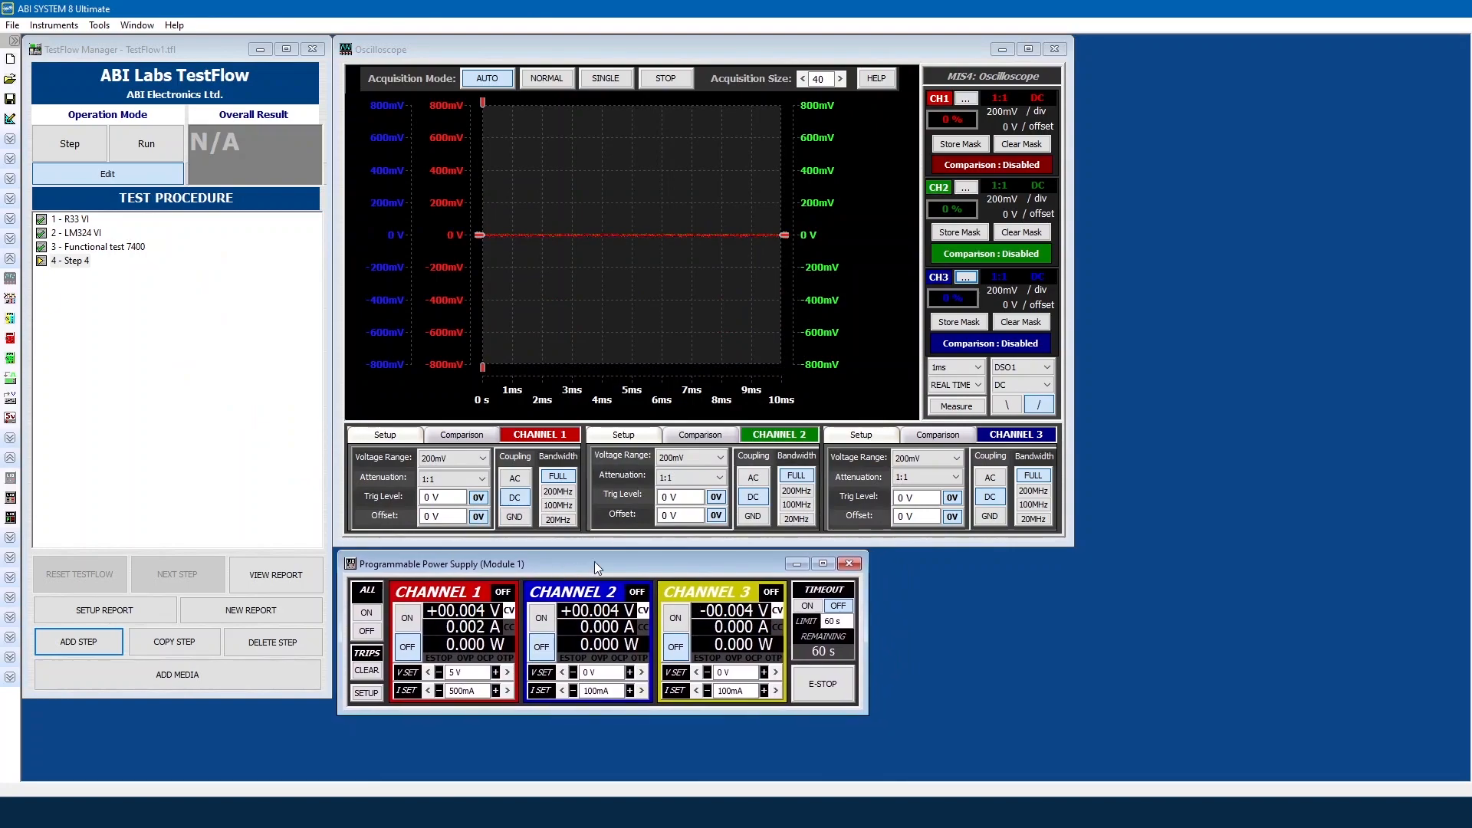
Step: Hide DSO channels 2 and 3 from the oscilloscope plot
right_click(841, 253)
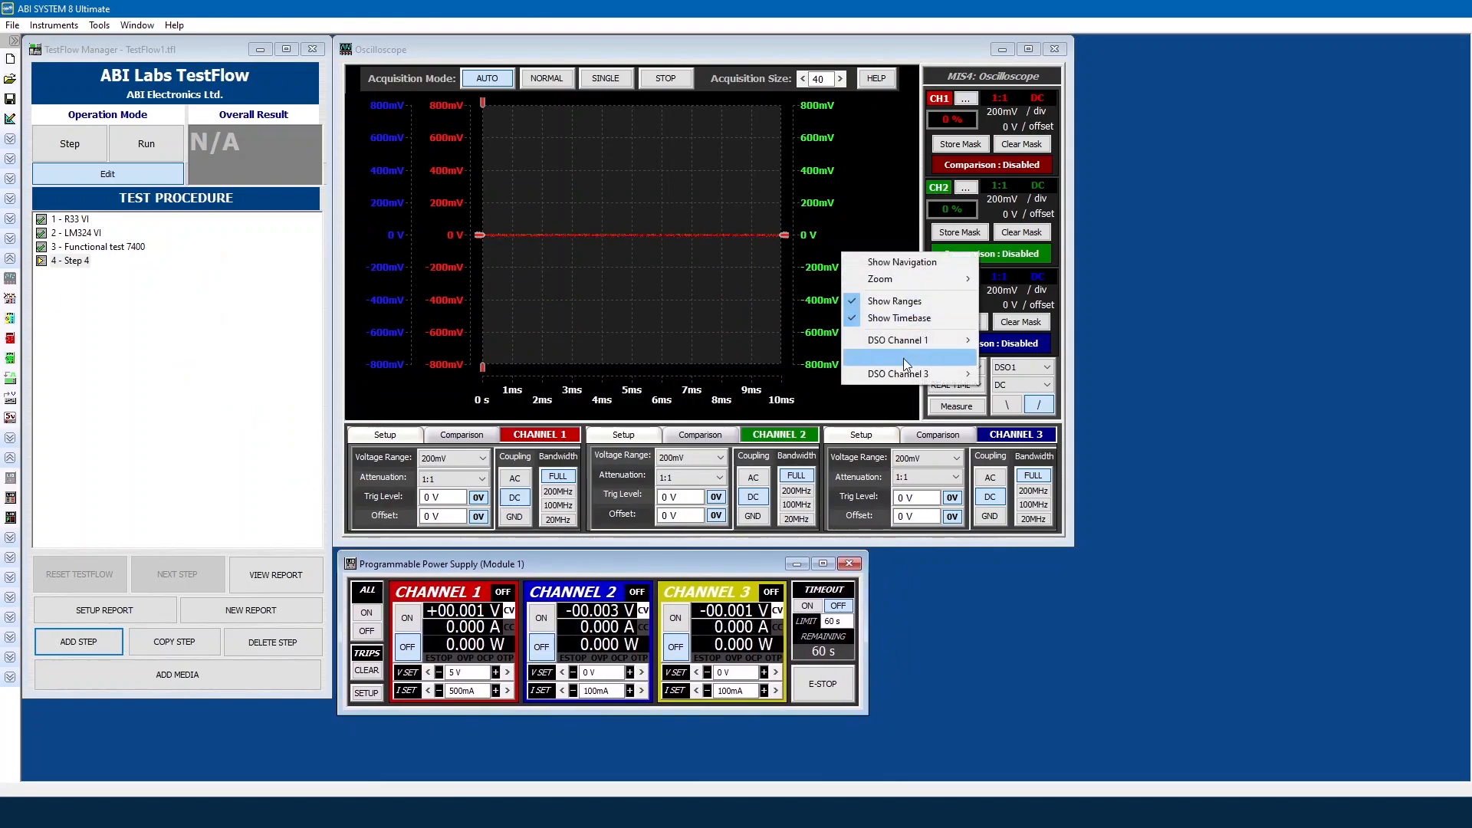
mouse_move(949, 363)
click(1004, 356)
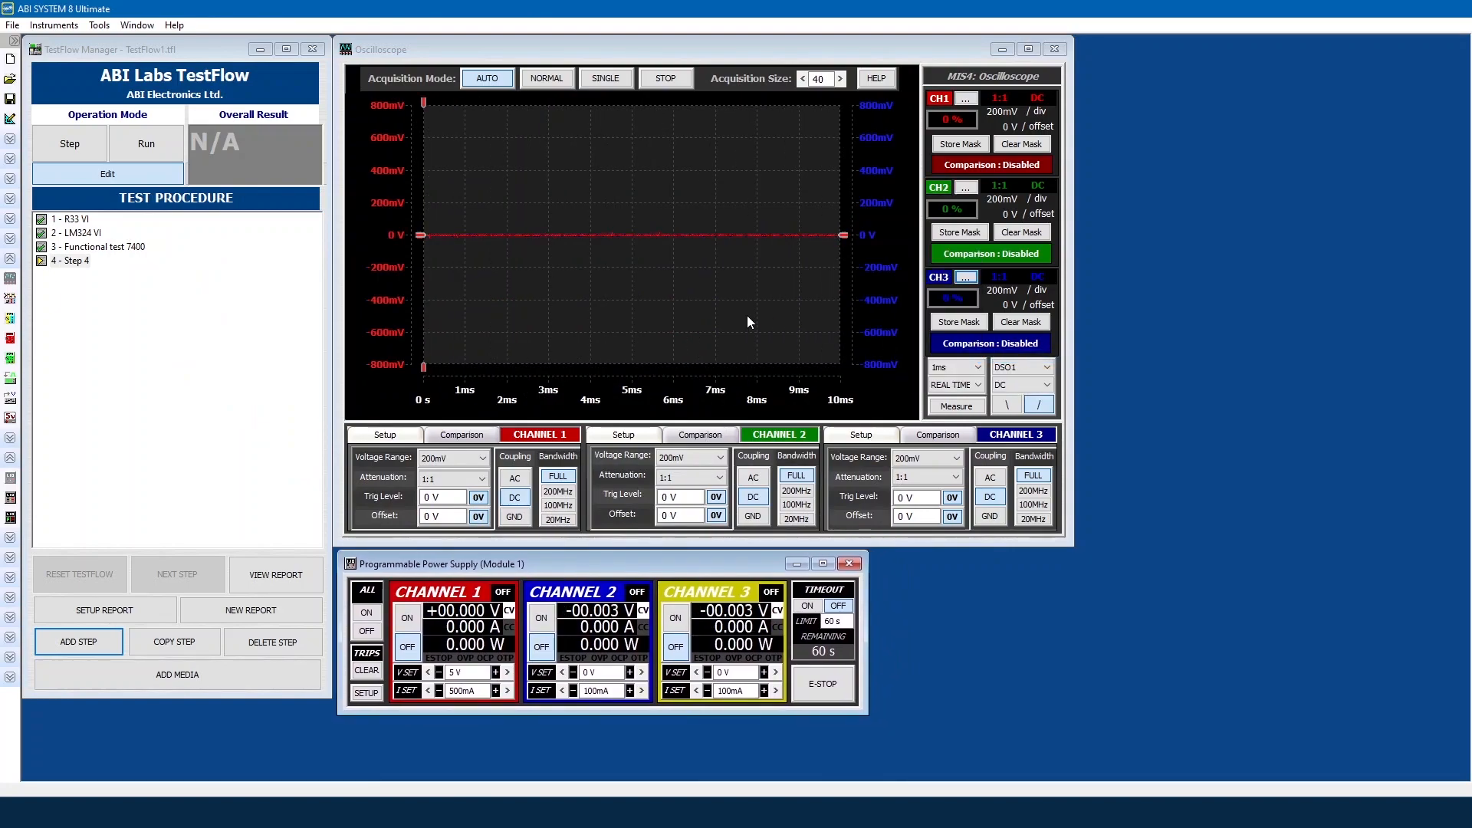
right_click(749, 318)
mouse_move(850, 438)
click(913, 438)
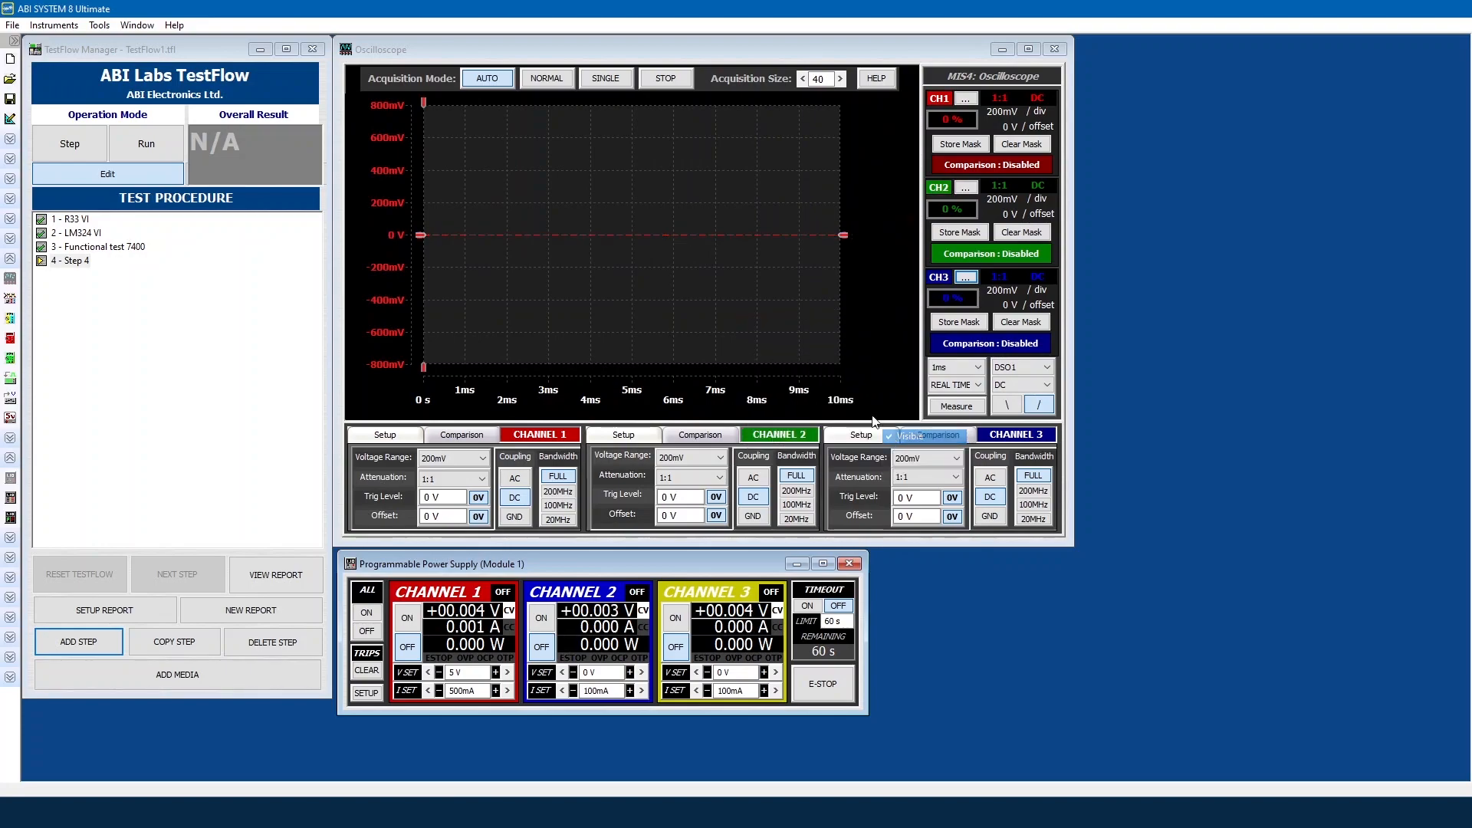
Step: Set channel 1 to 1V and the timebase to 50ns, and switch on PSU channel 1
click(487, 458)
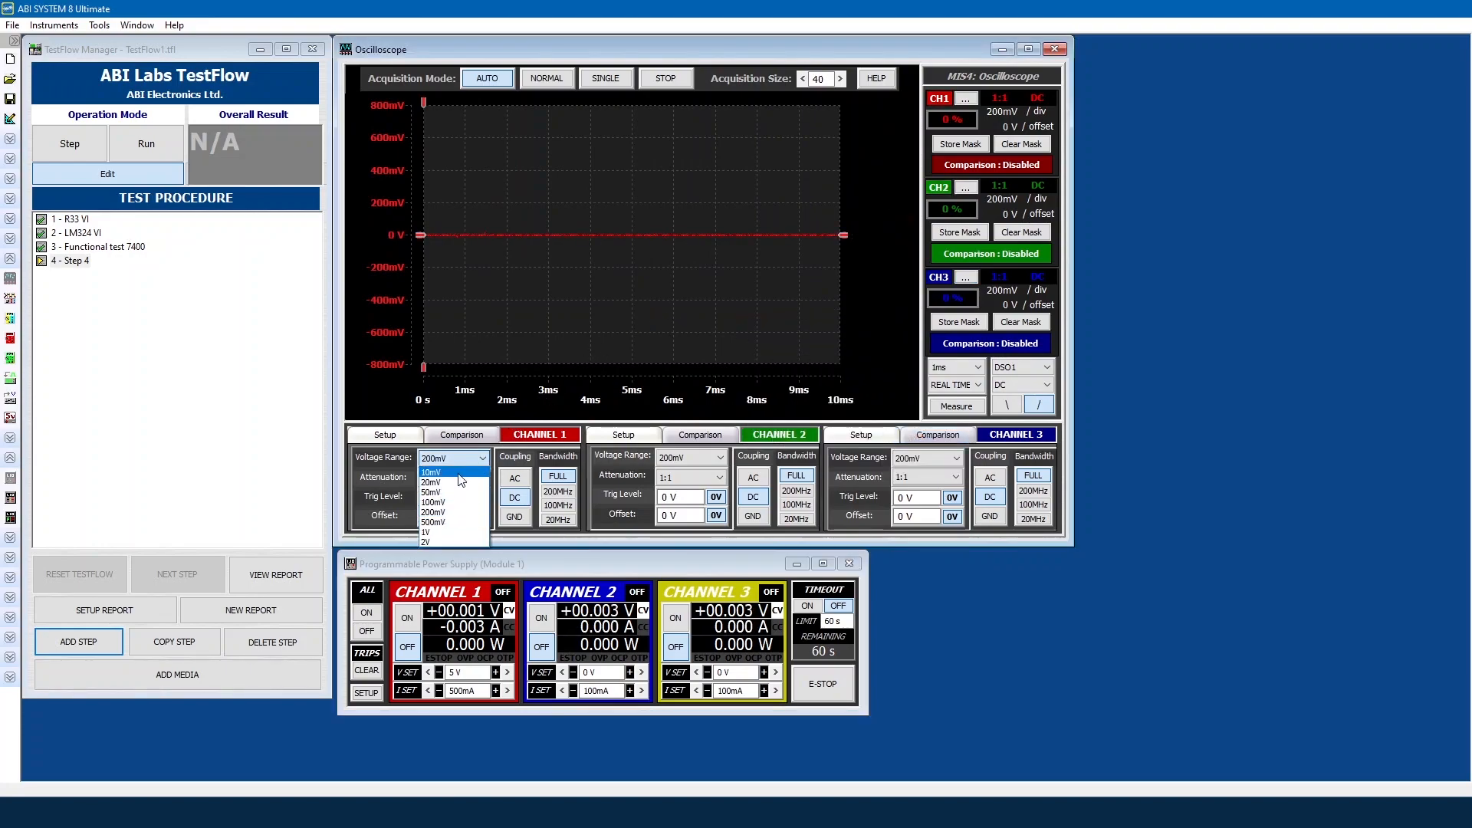
click(434, 532)
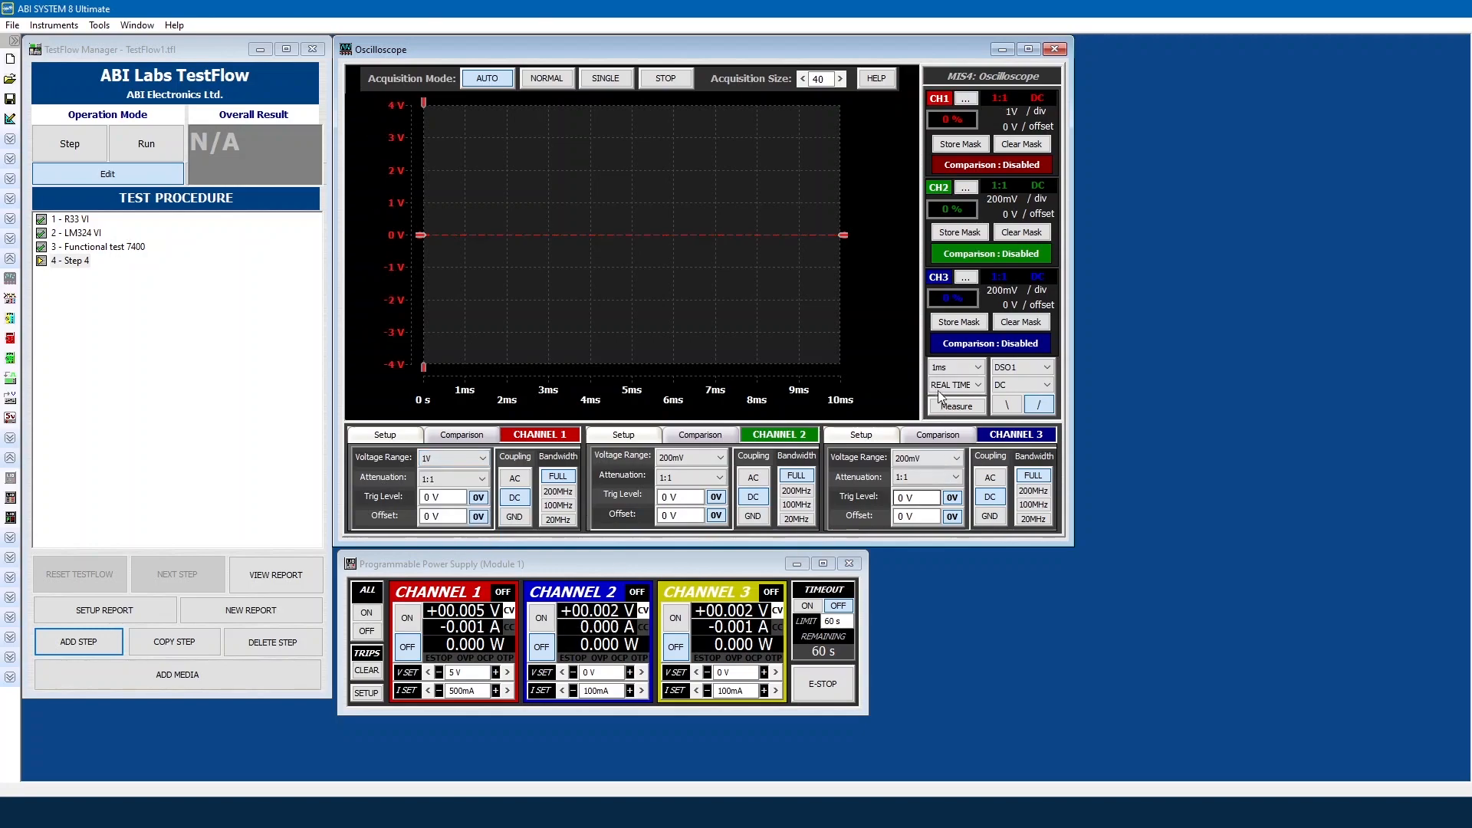
click(956, 367)
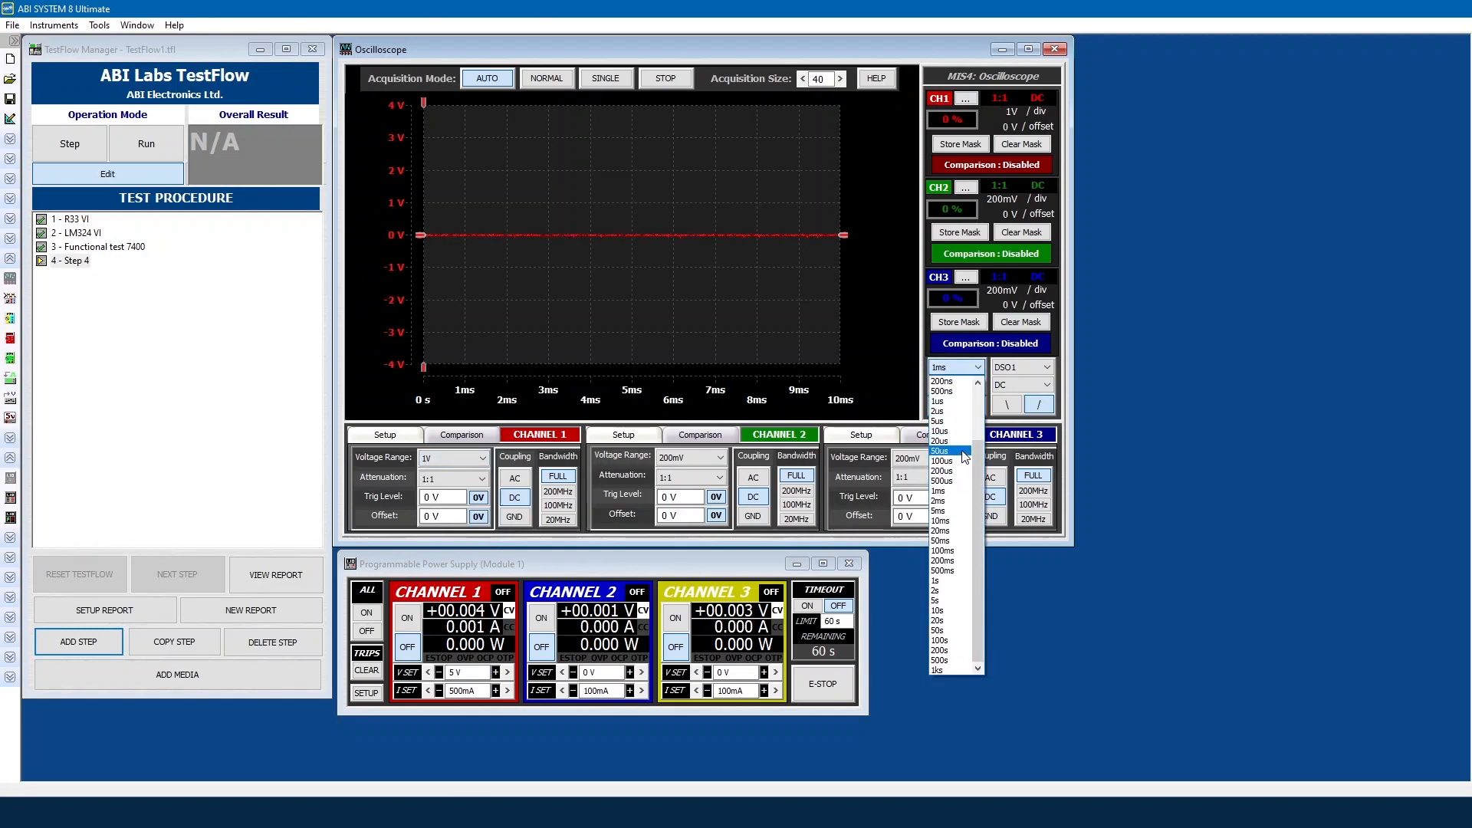
scroll(955, 434, up, 2)
click(951, 421)
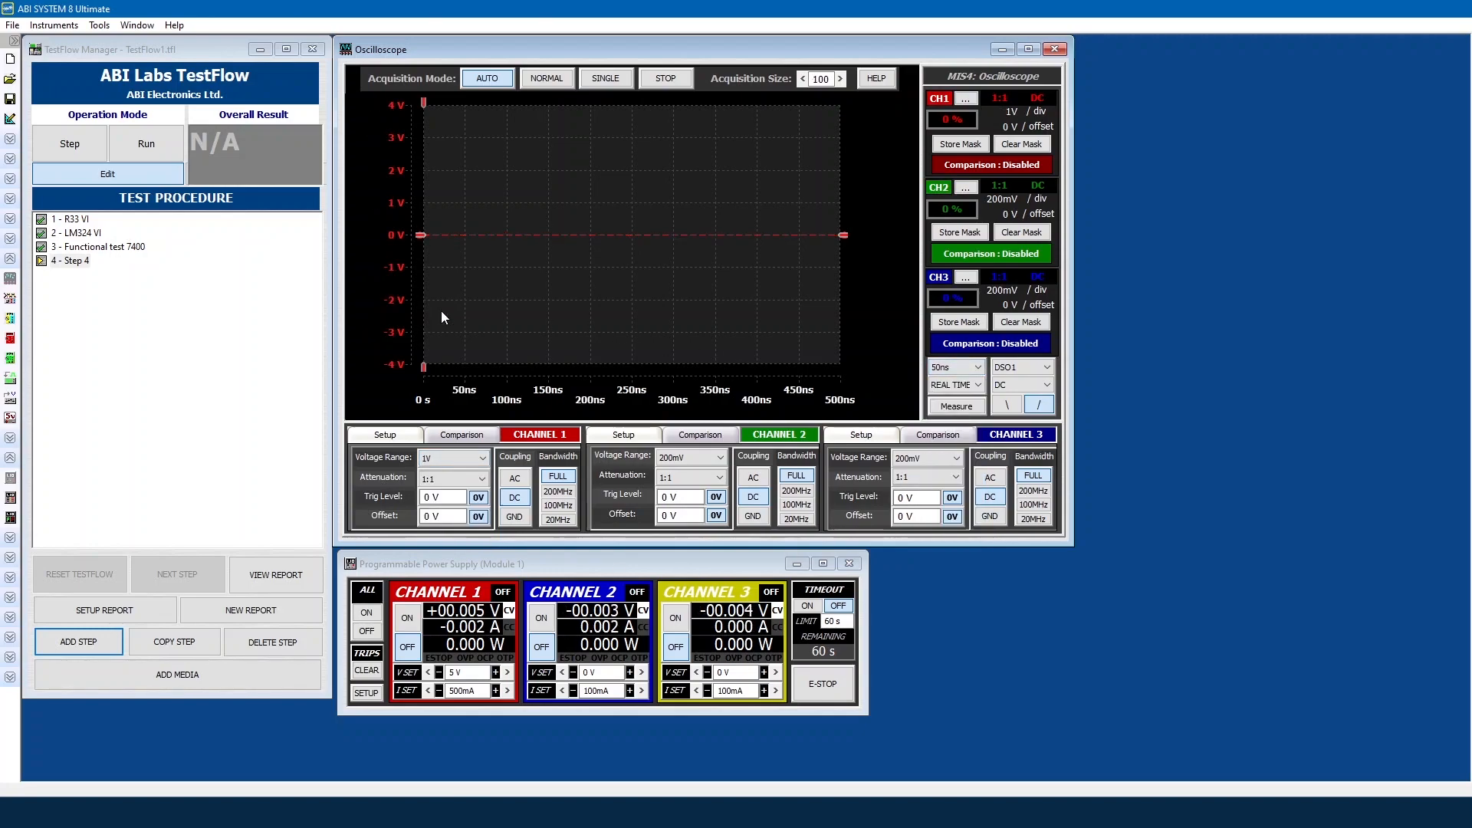
click(407, 624)
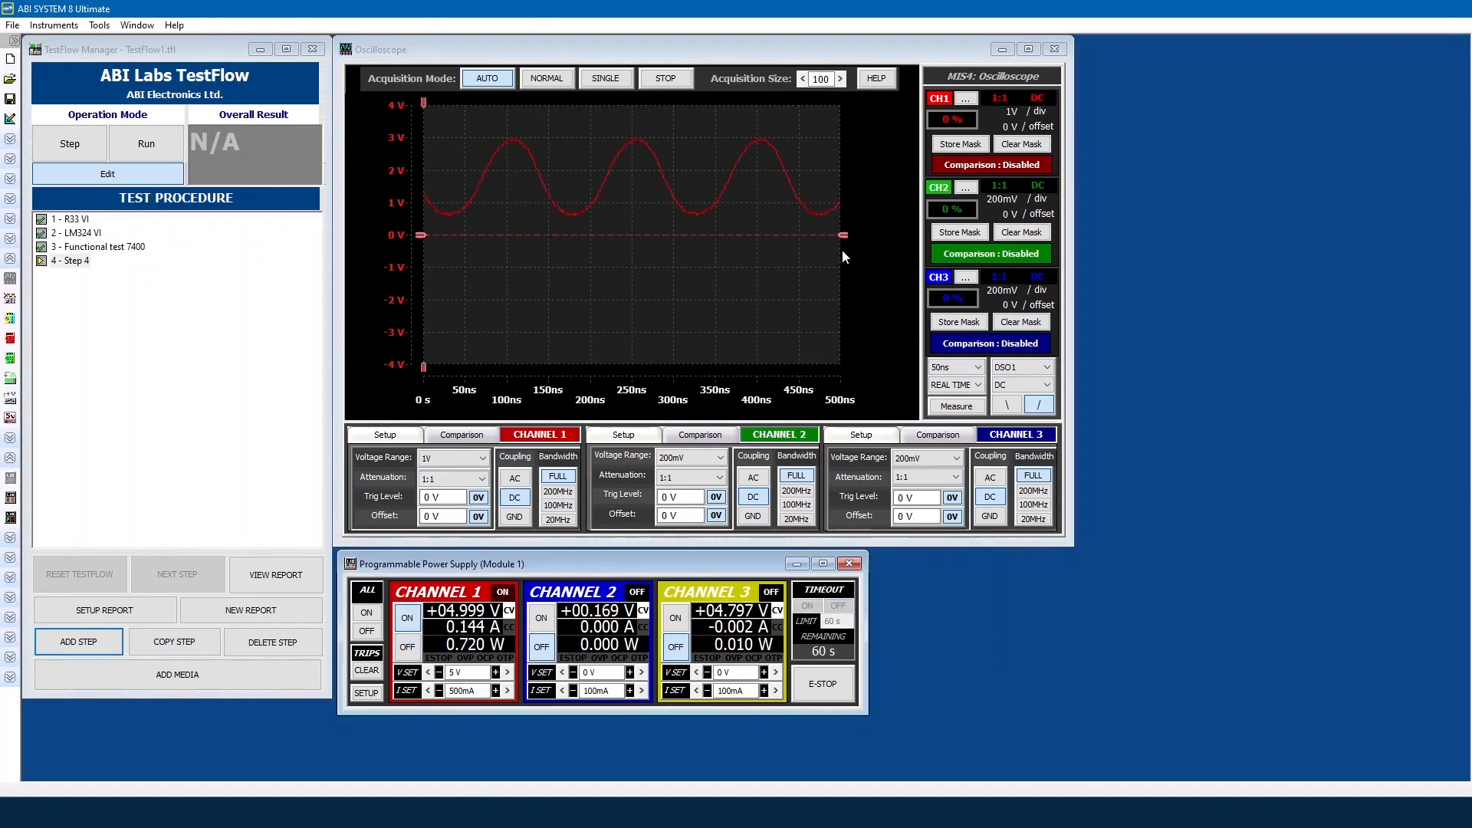
Step: Raise the trigger to 1.8 V, offset to -1.9 V, store a mask, and take a single acquisition
drag(844, 242, 843, 177)
mouse_move(822, 235)
mouse_down()
mouse_move(834, 320)
mouse_move(836, 293)
mouse_up()
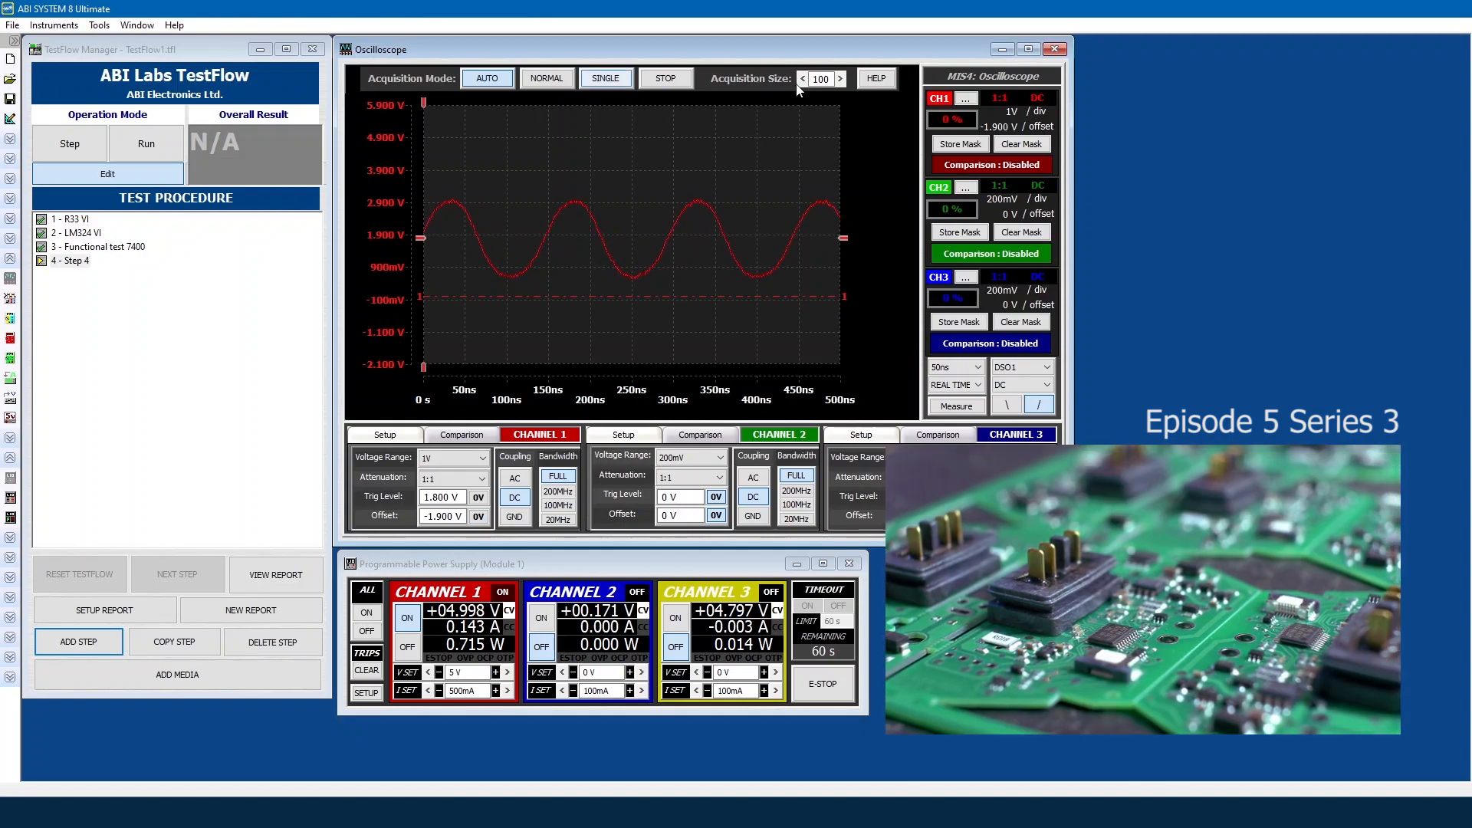
click(949, 146)
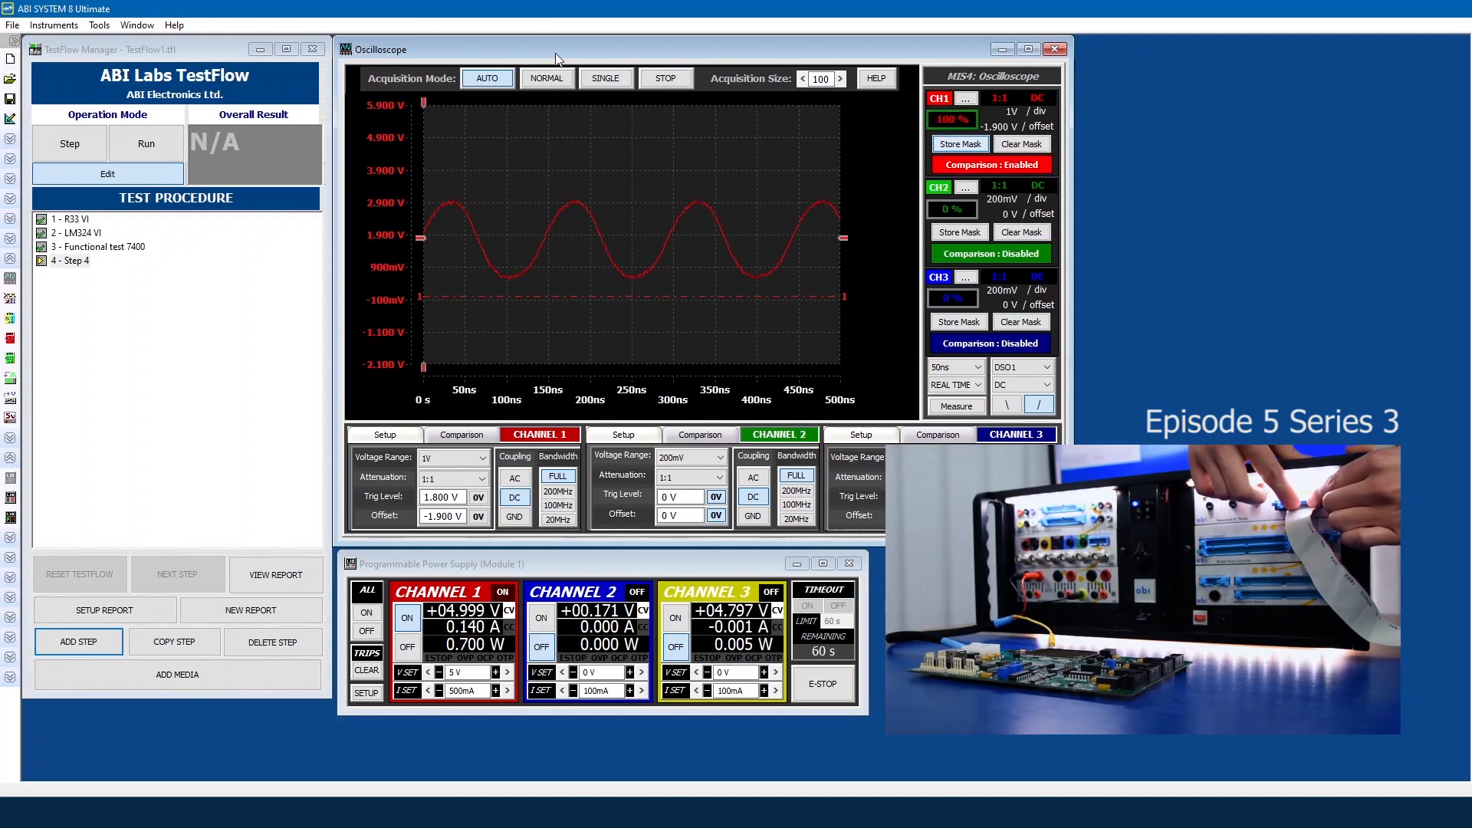
click(604, 79)
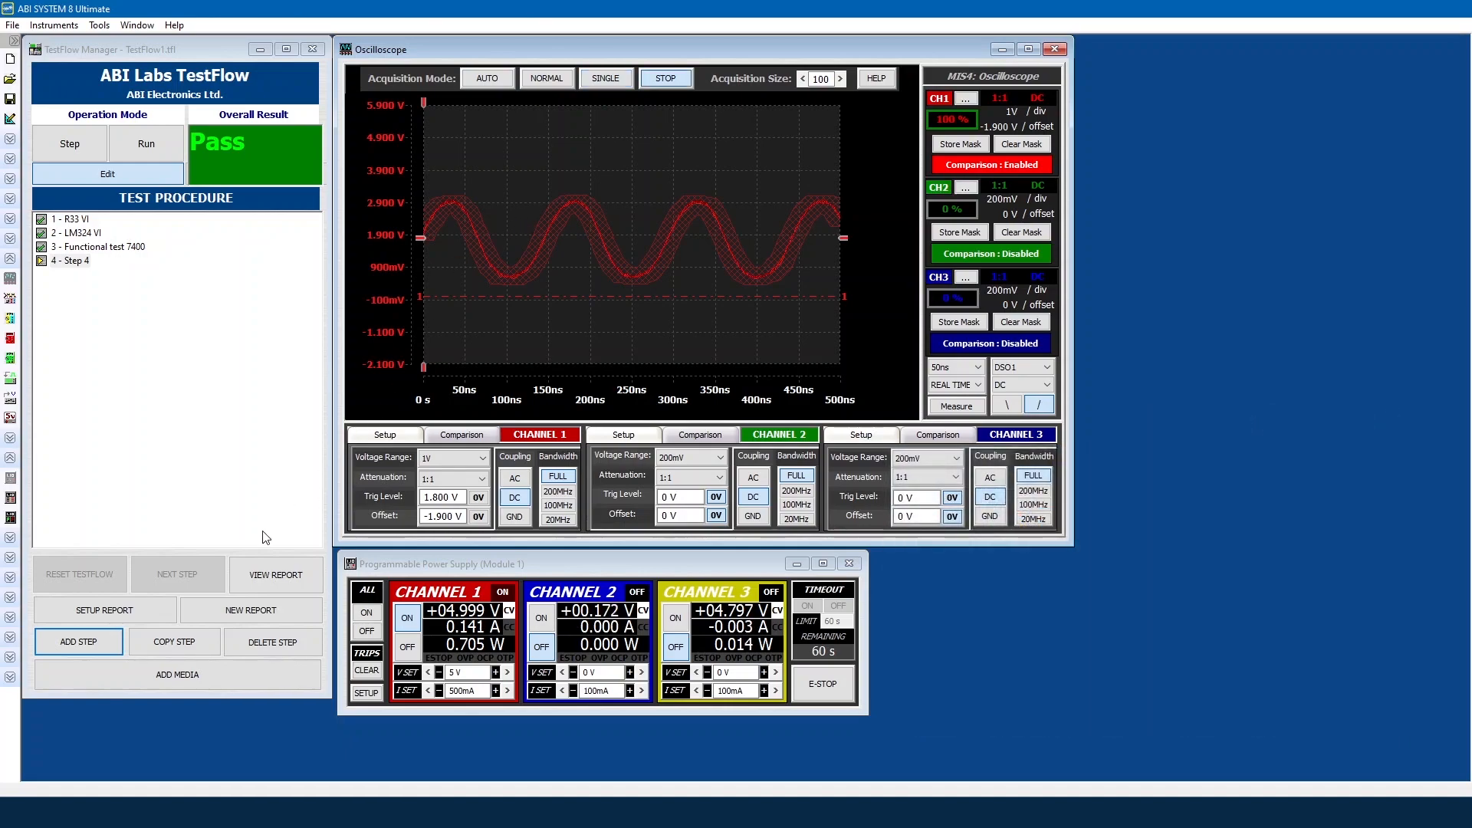
click(104, 610)
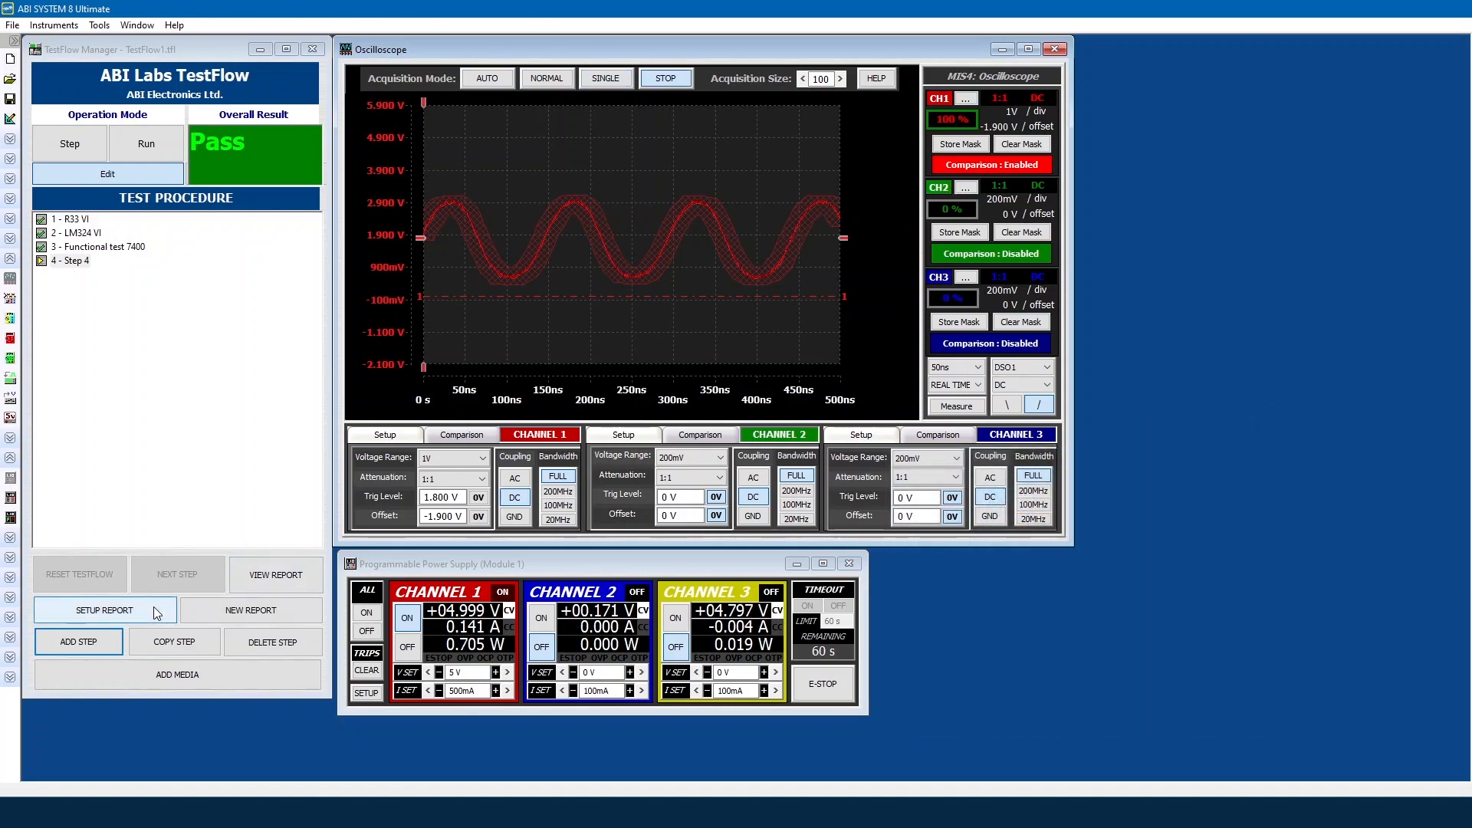
Step: Include the DSO Channel 1 Amplitude, Frequency and Period values in the report
drag(179, 70, 365, 69)
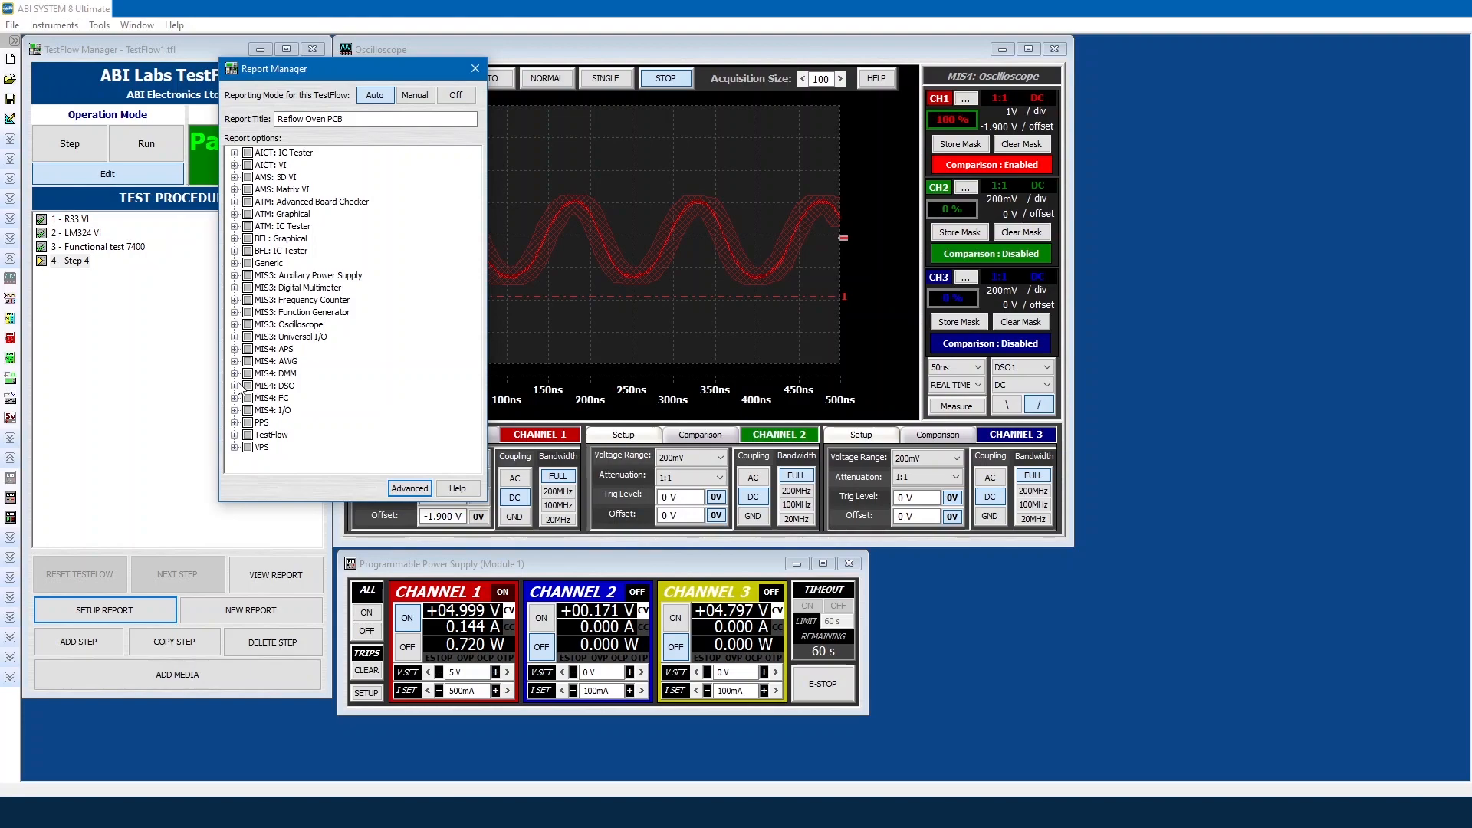
click(235, 385)
click(249, 398)
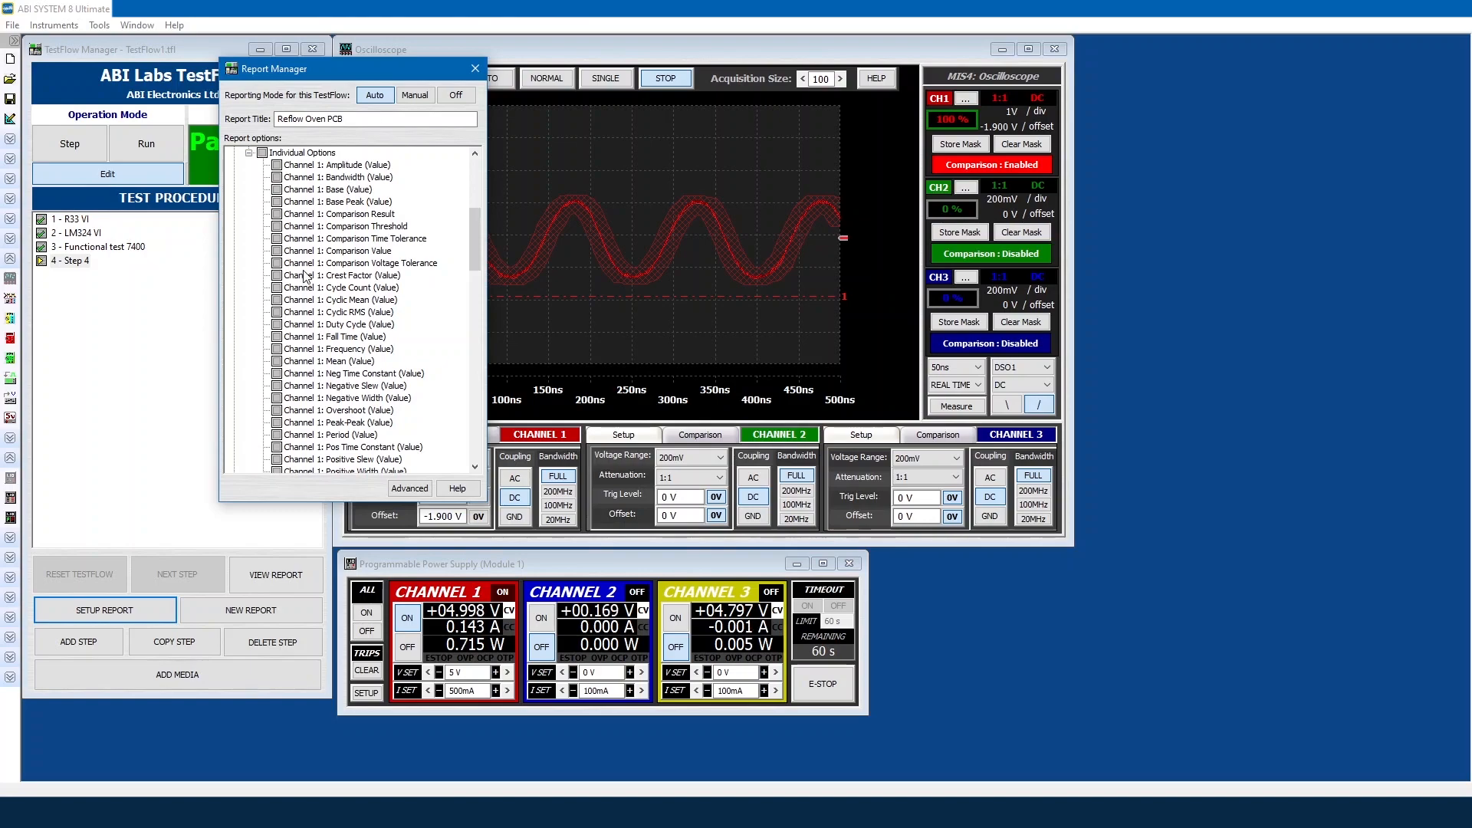
click(277, 165)
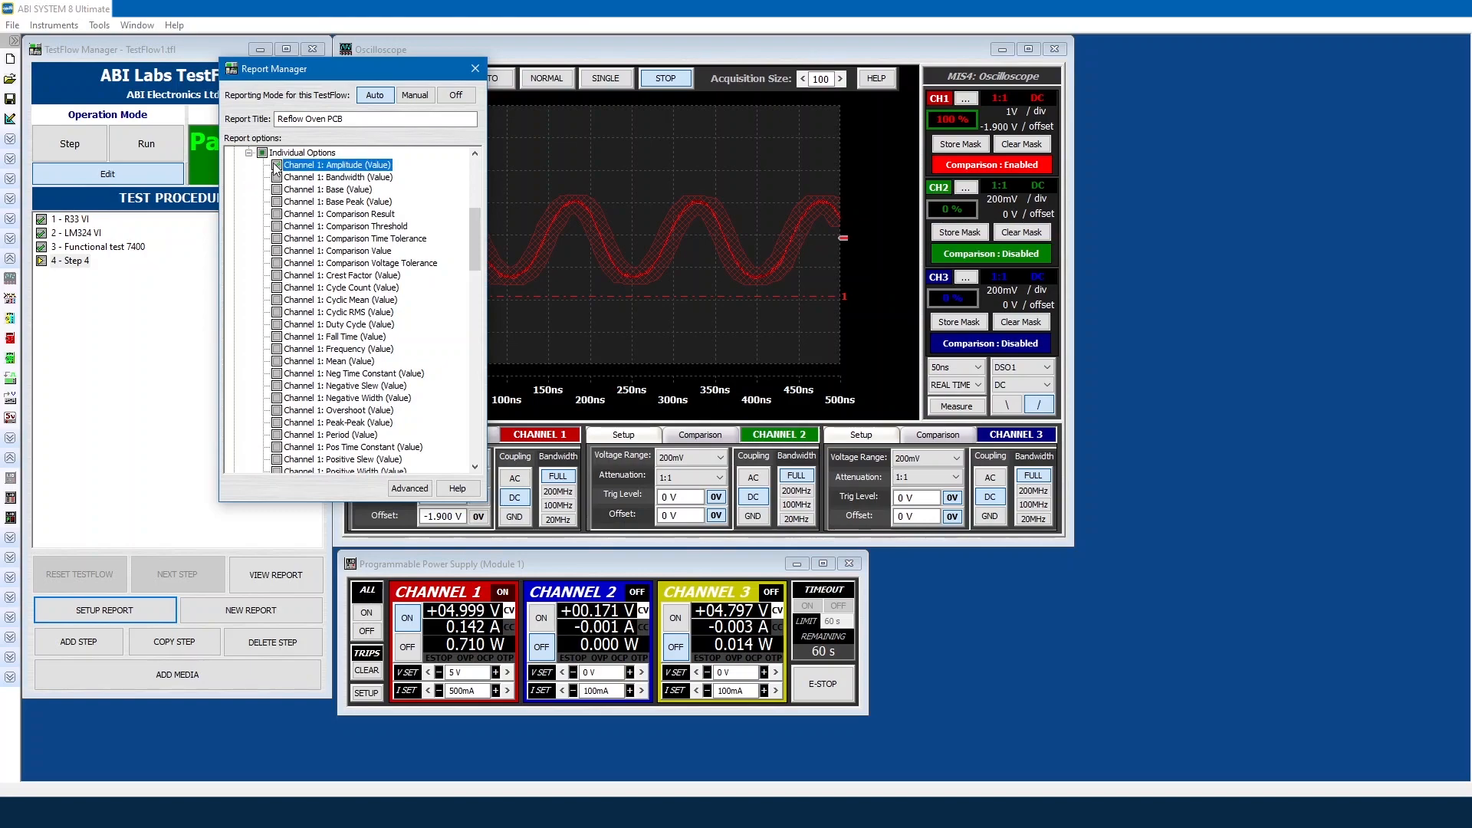
click(277, 349)
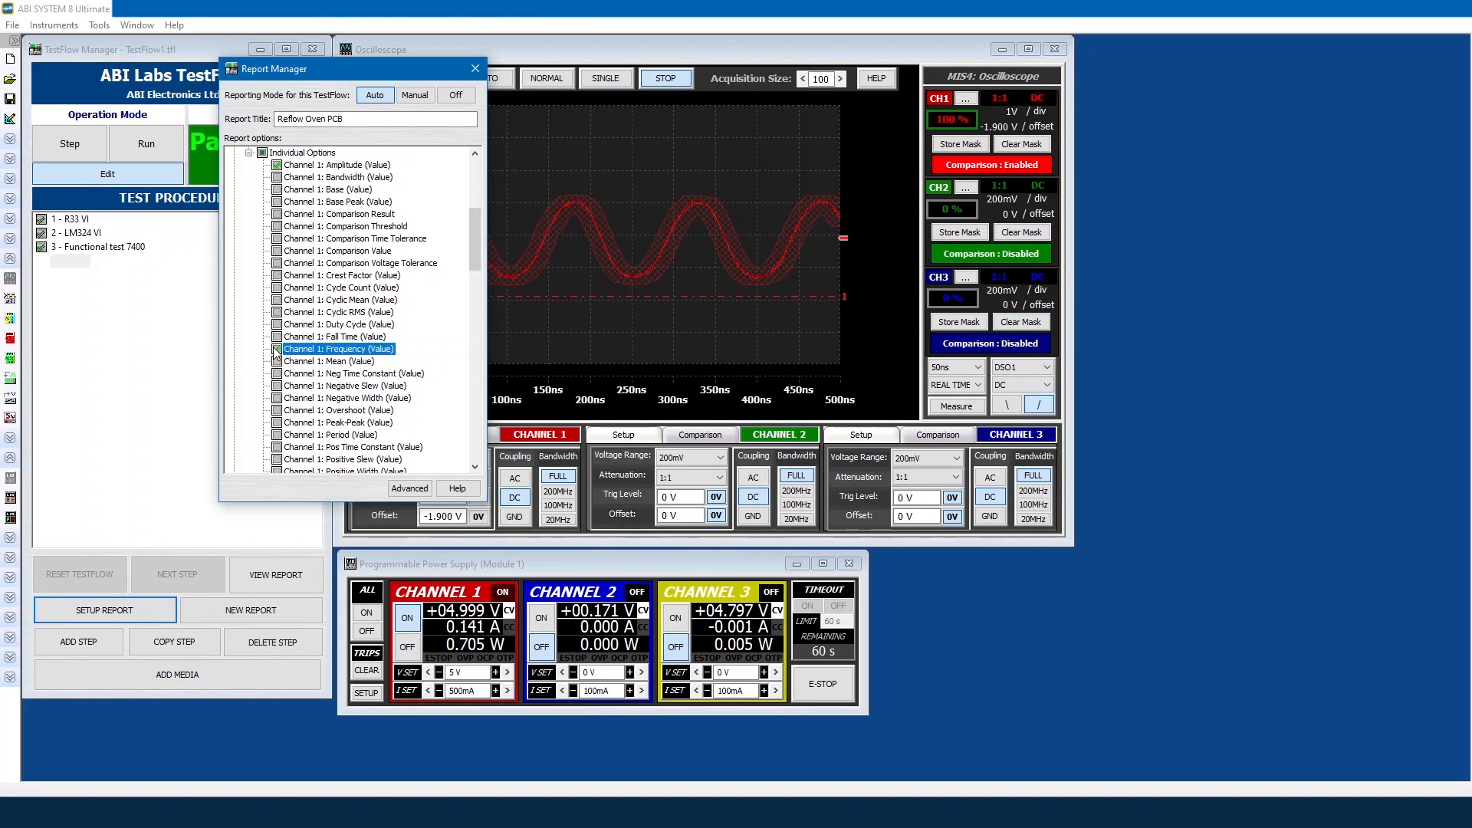
click(276, 435)
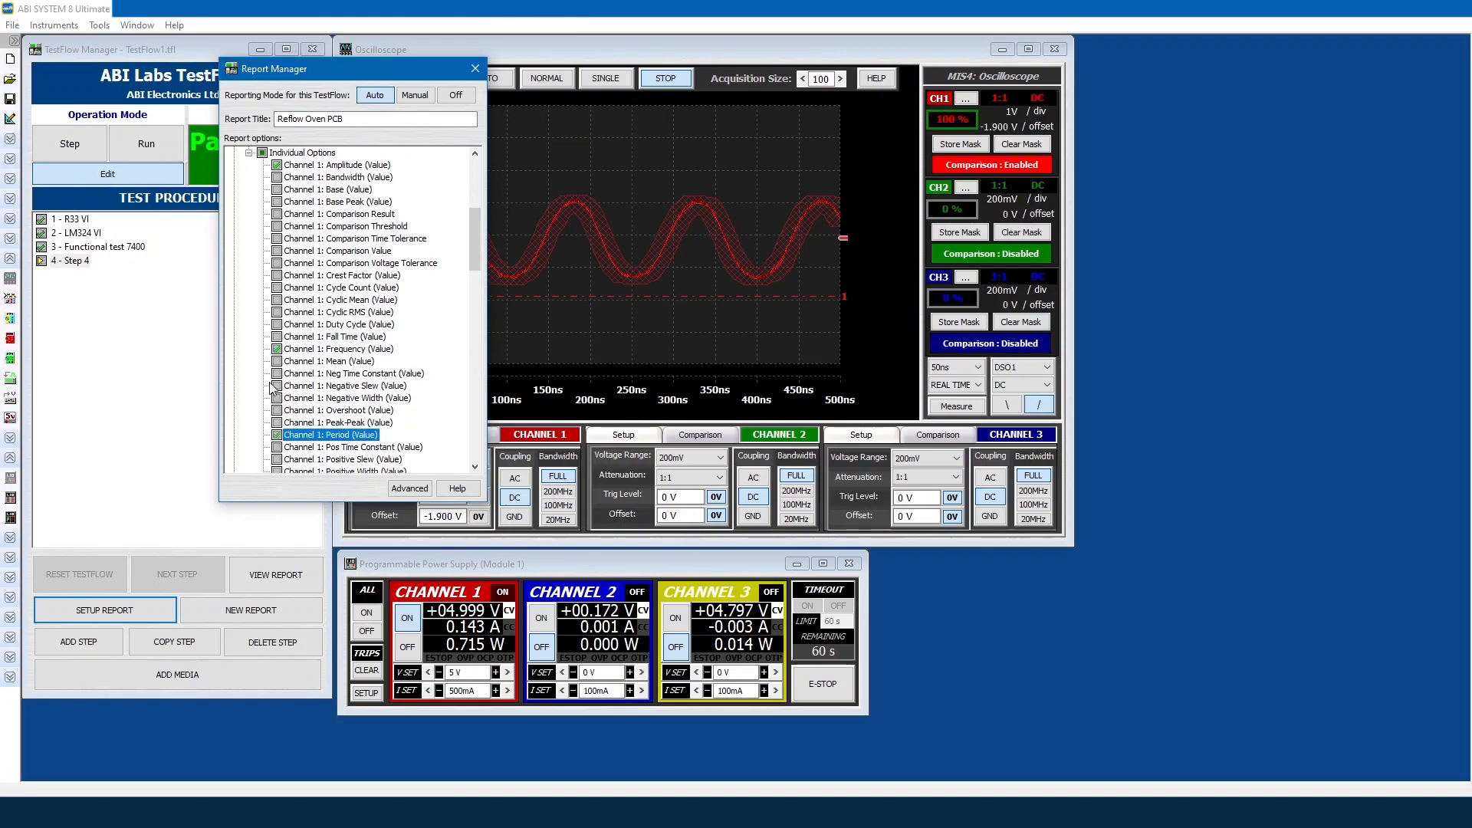
click(248, 154)
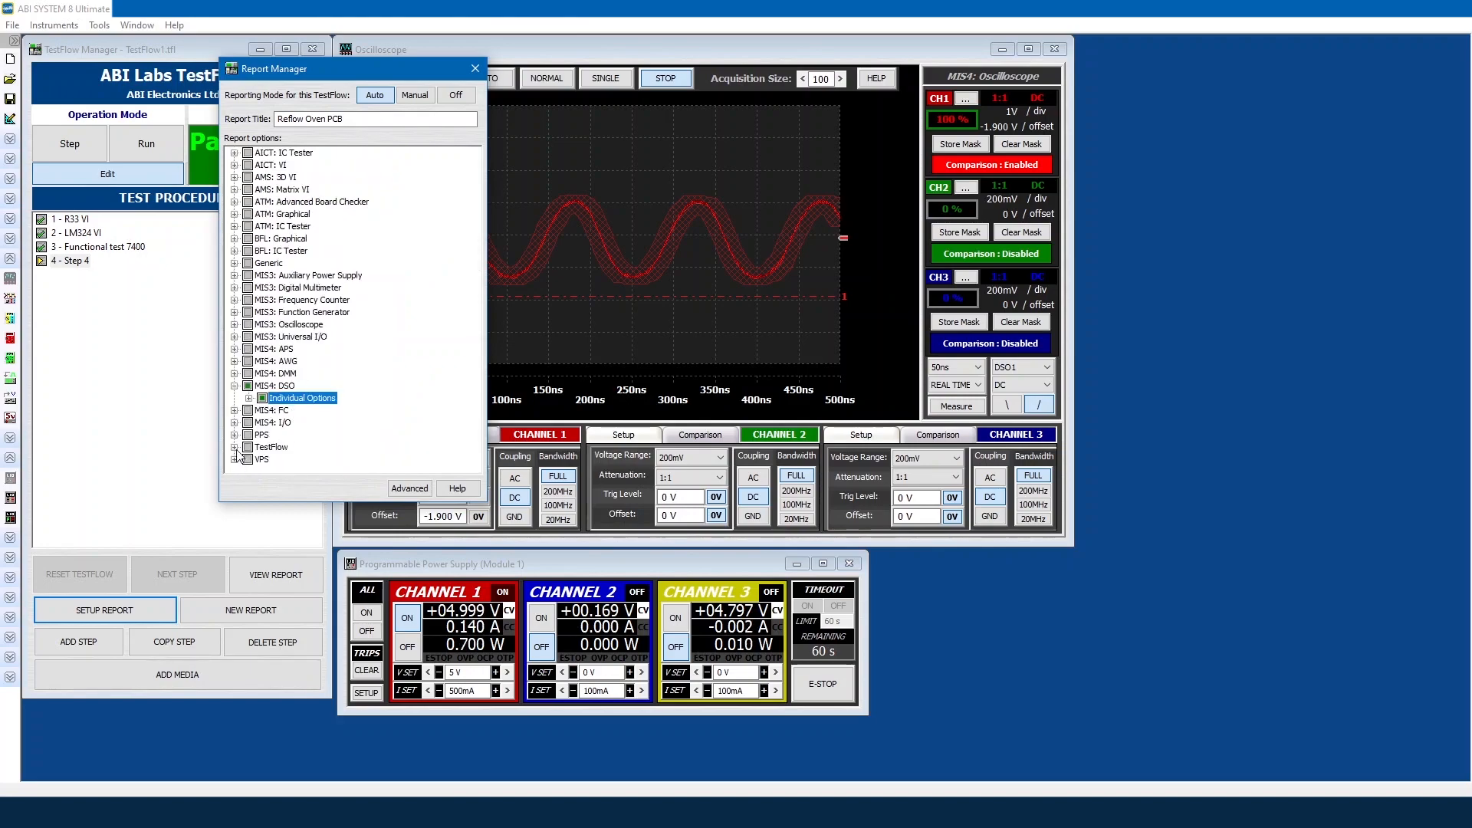
Step: Include all TestFlow options in the report and close Report Manager
click(234, 448)
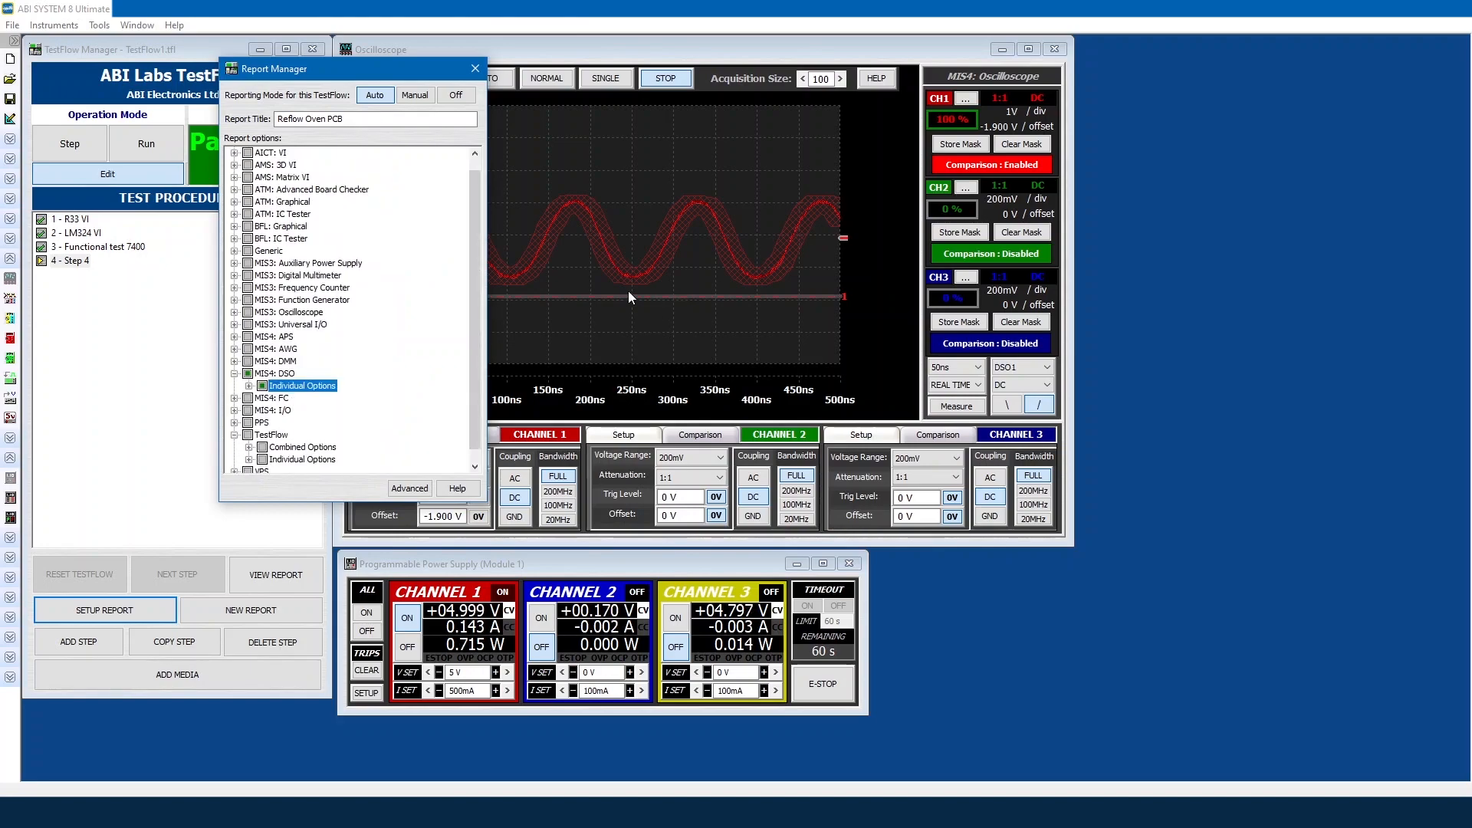
click(249, 437)
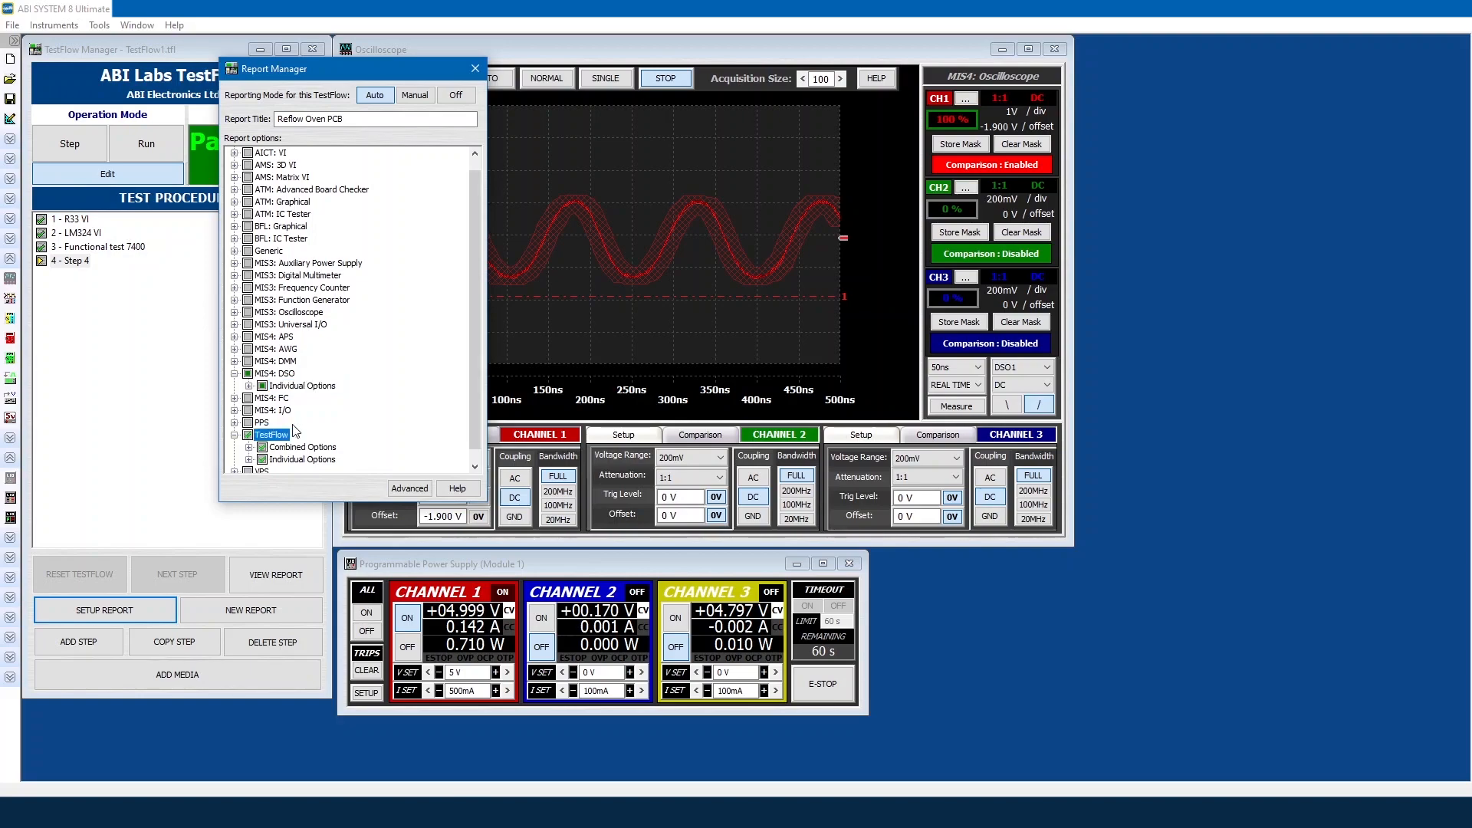
click(475, 70)
Step: Rename step 4 to 'PIC CLK Signal'
click(83, 263)
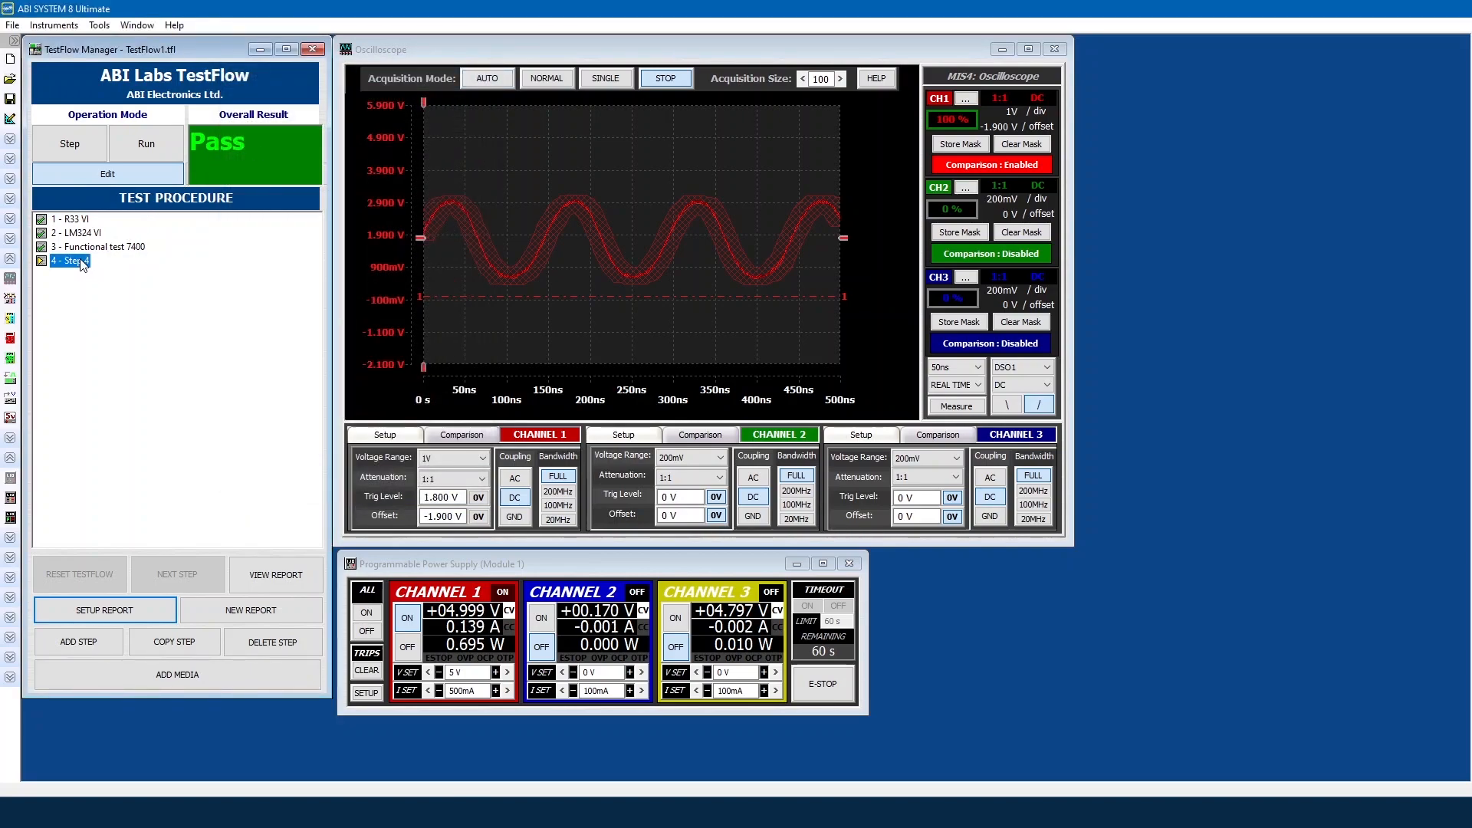
click(83, 262)
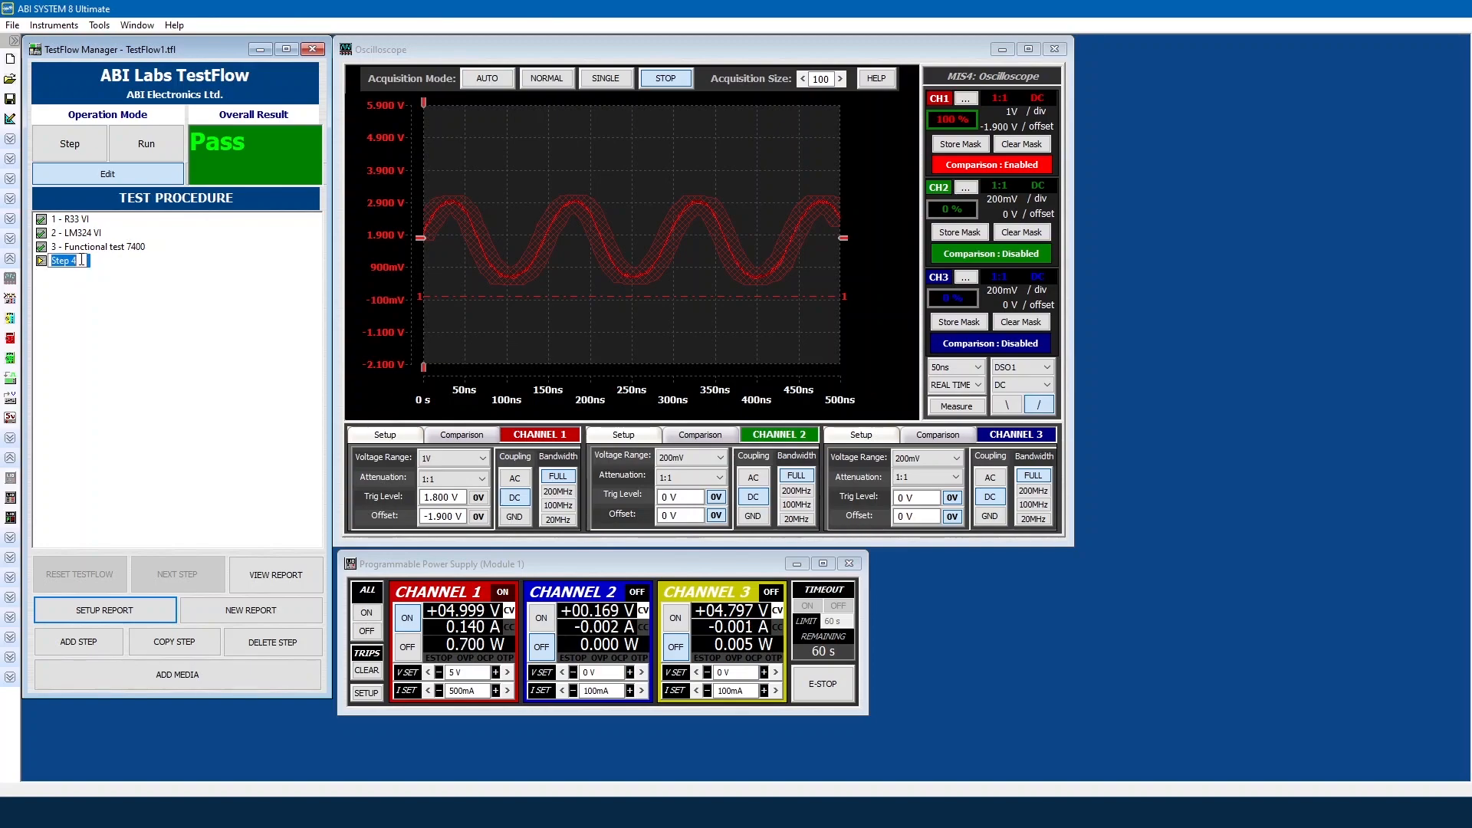
text(PIC clock)
key(Return)
text(PIC CLK Signal)
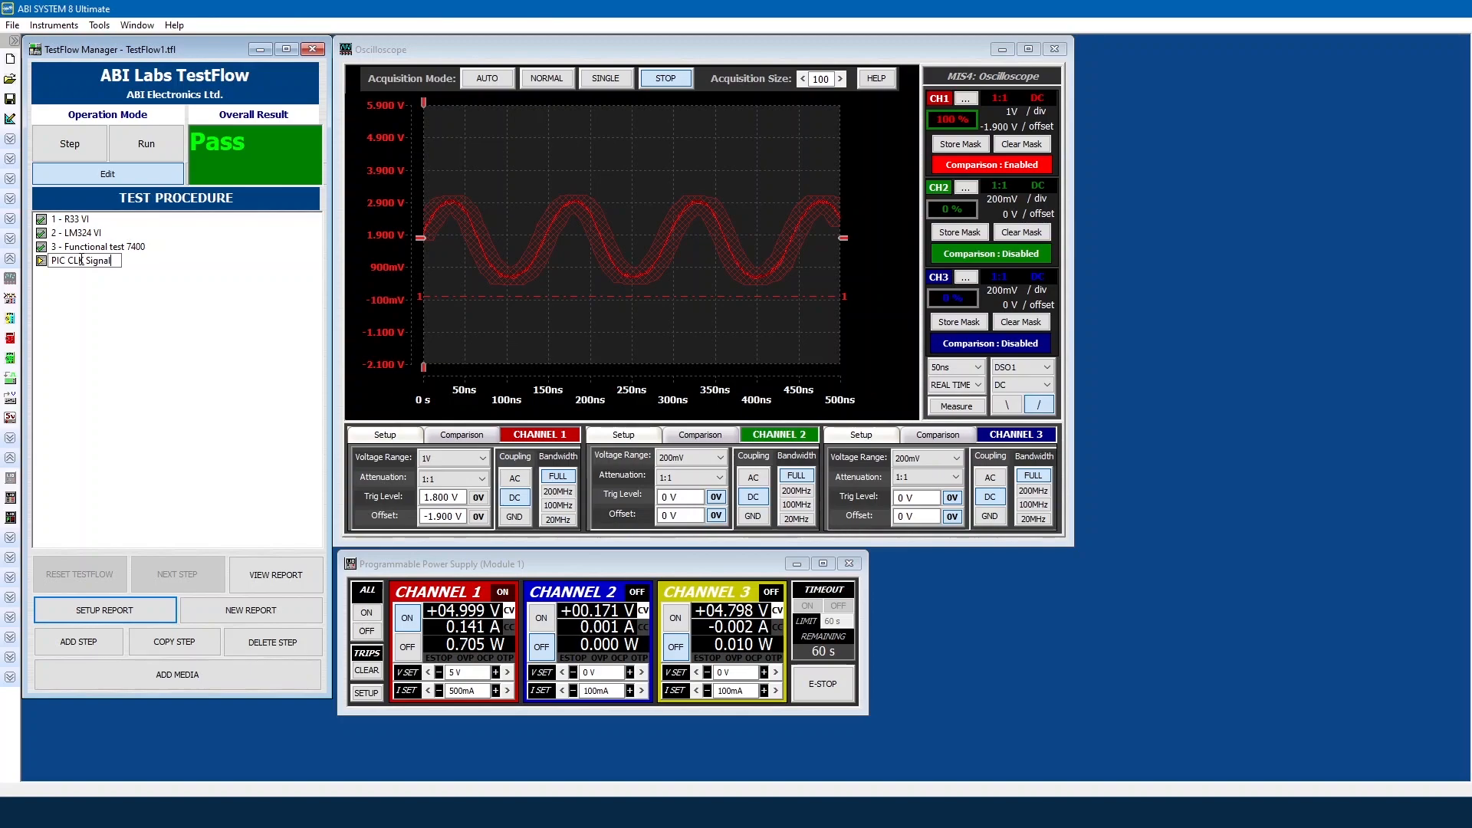
key(Return)
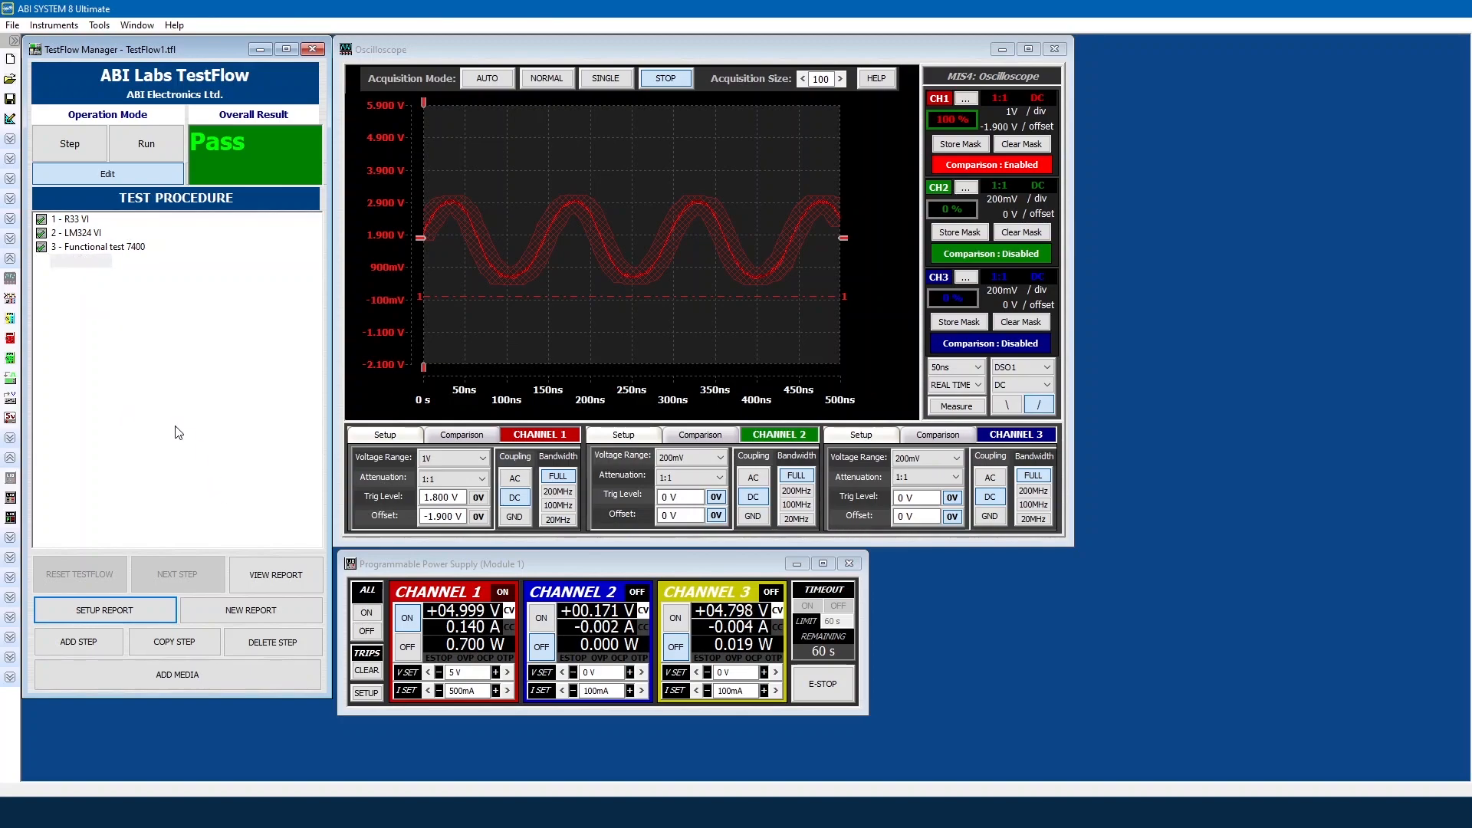
Step: Generate a new report named test, overwriting the existing test.htm
click(253, 614)
text(tes)
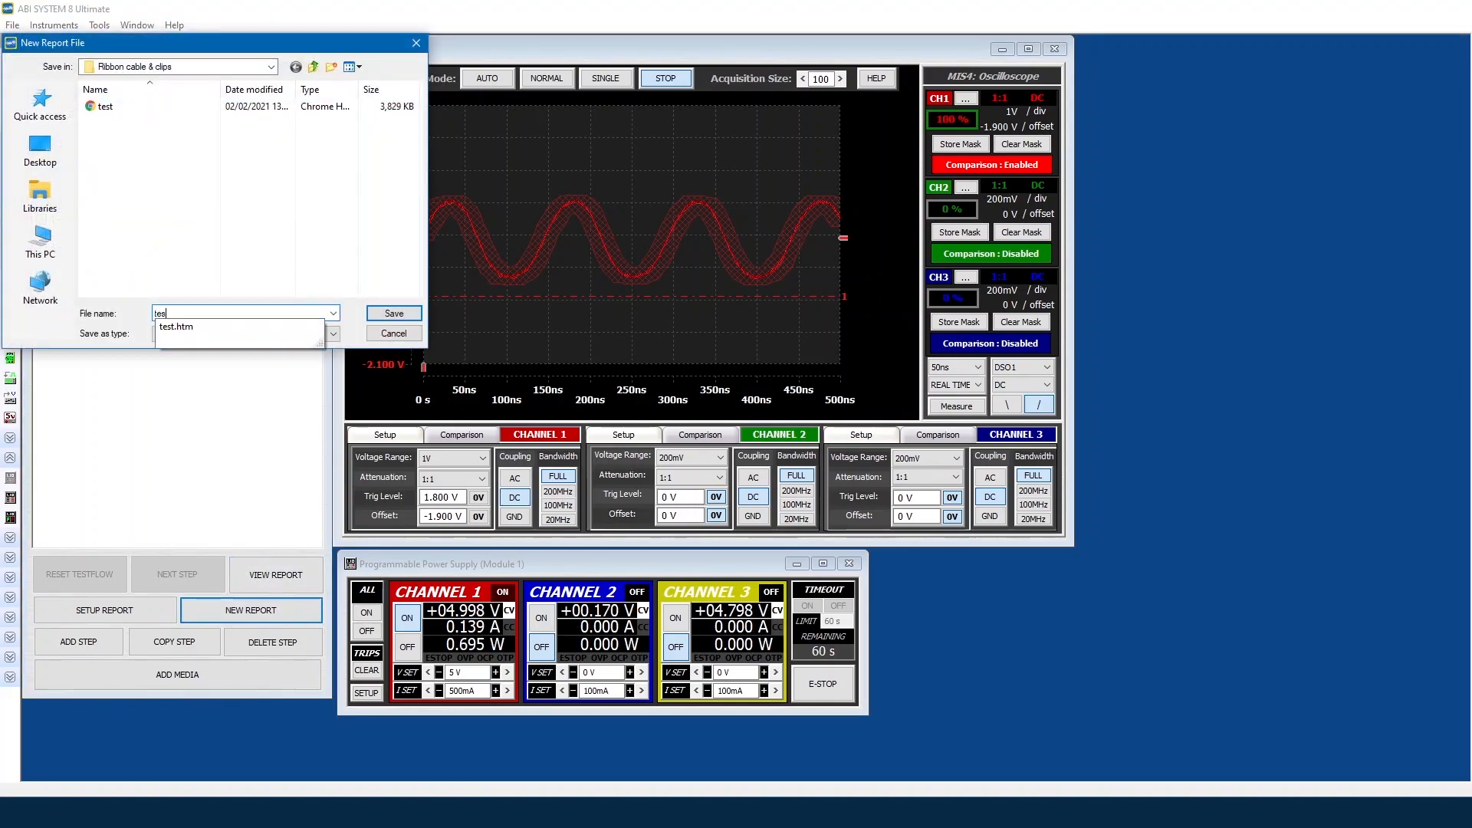
text(t)
key(Return)
key(y)
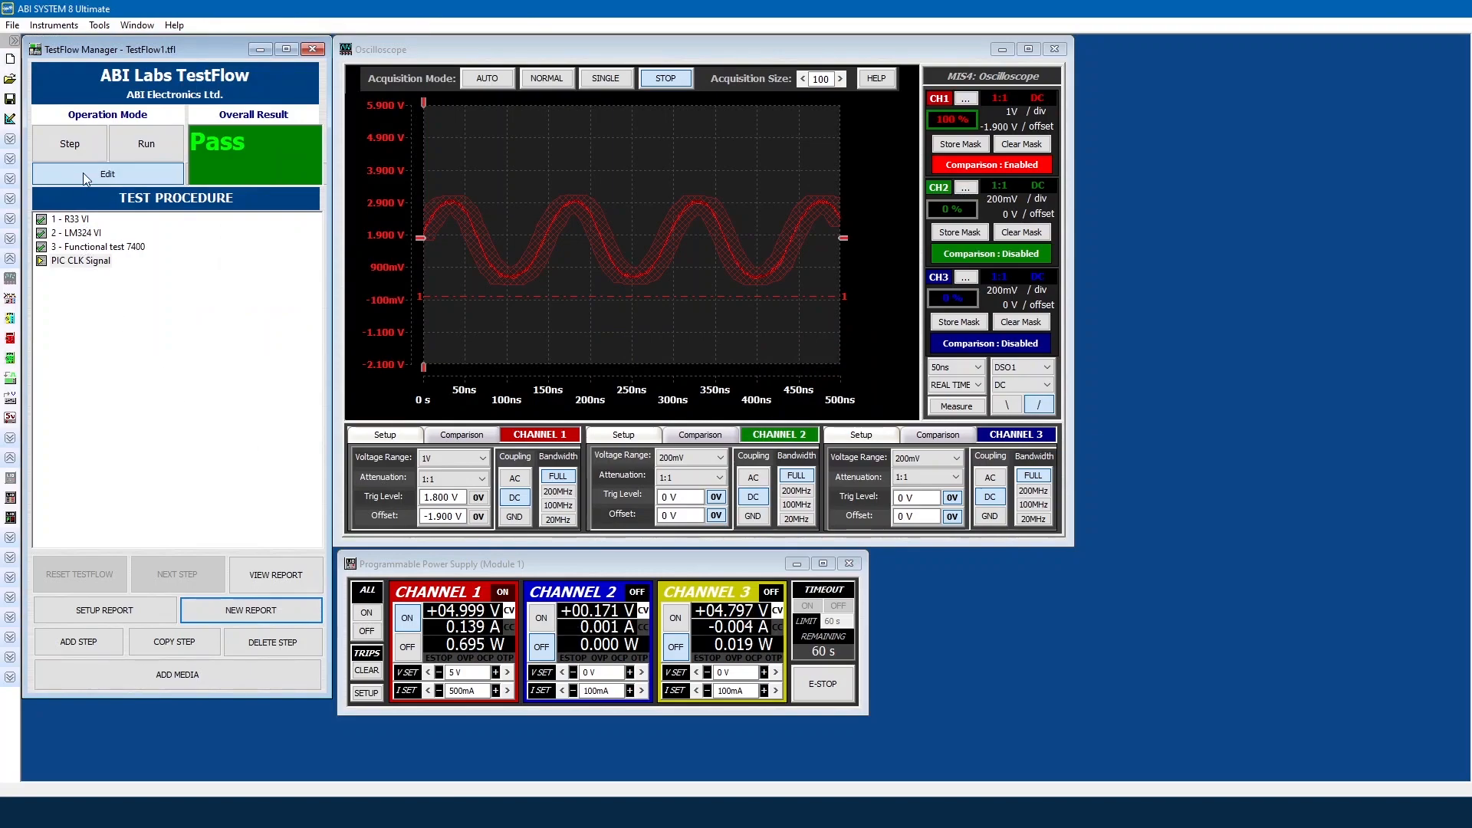
click(76, 149)
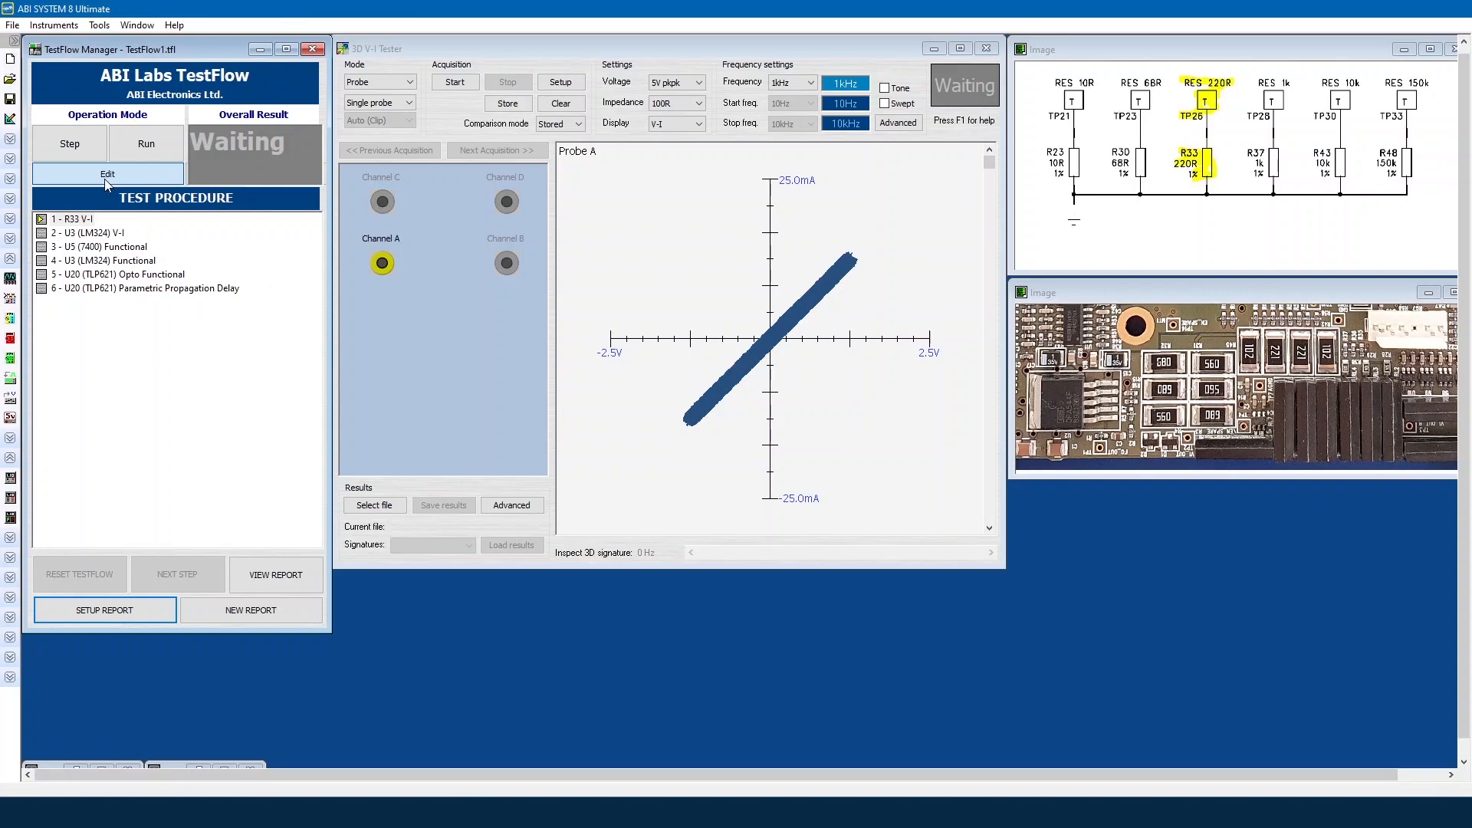
Step: Open Report Manager for the six-step TestFlow1 board test
click(132, 608)
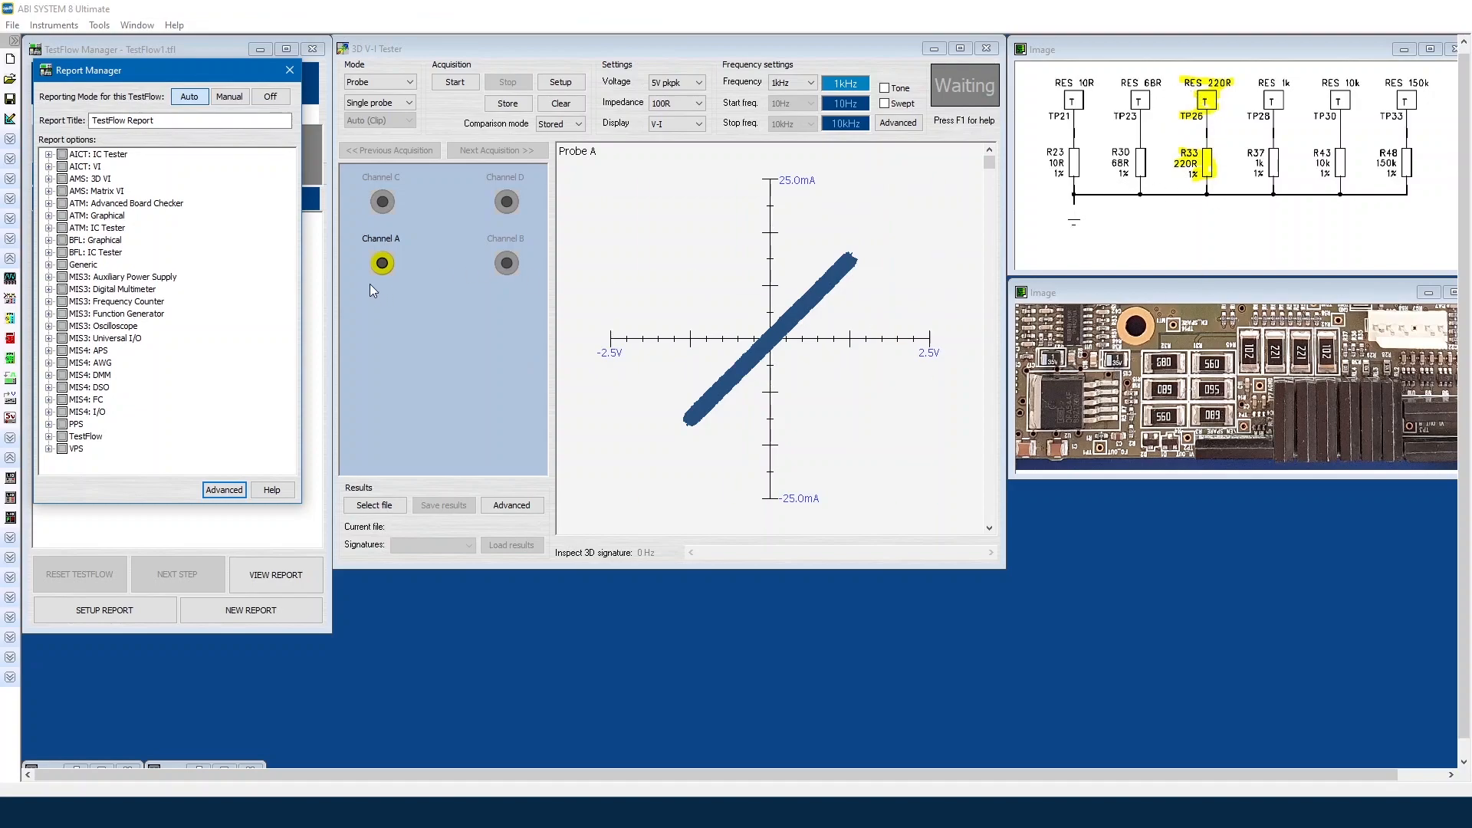
Step: Include the AMS: 3D VI's VI Data and Overall result in the report
click(49, 179)
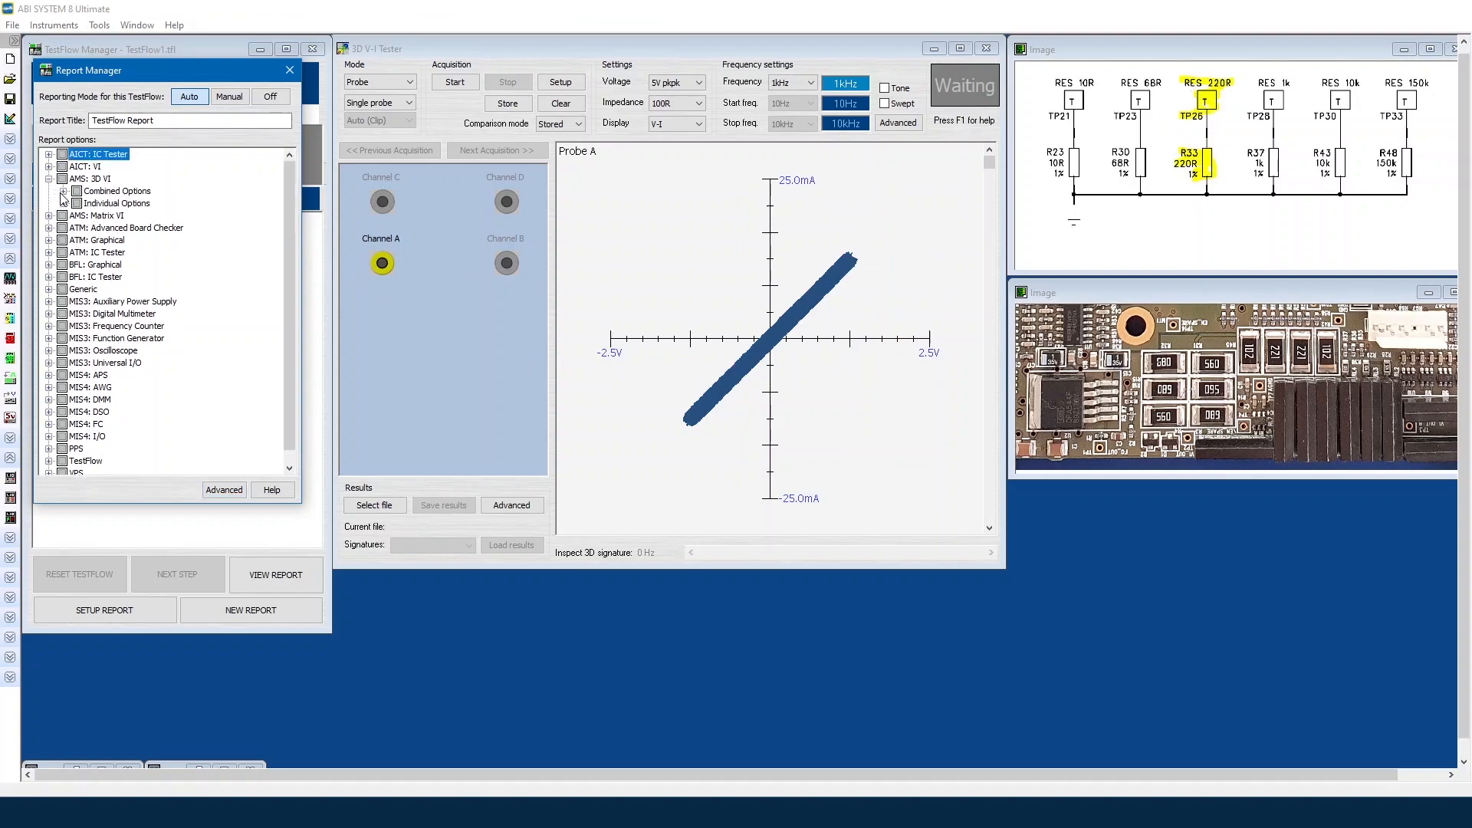
click(64, 191)
click(64, 216)
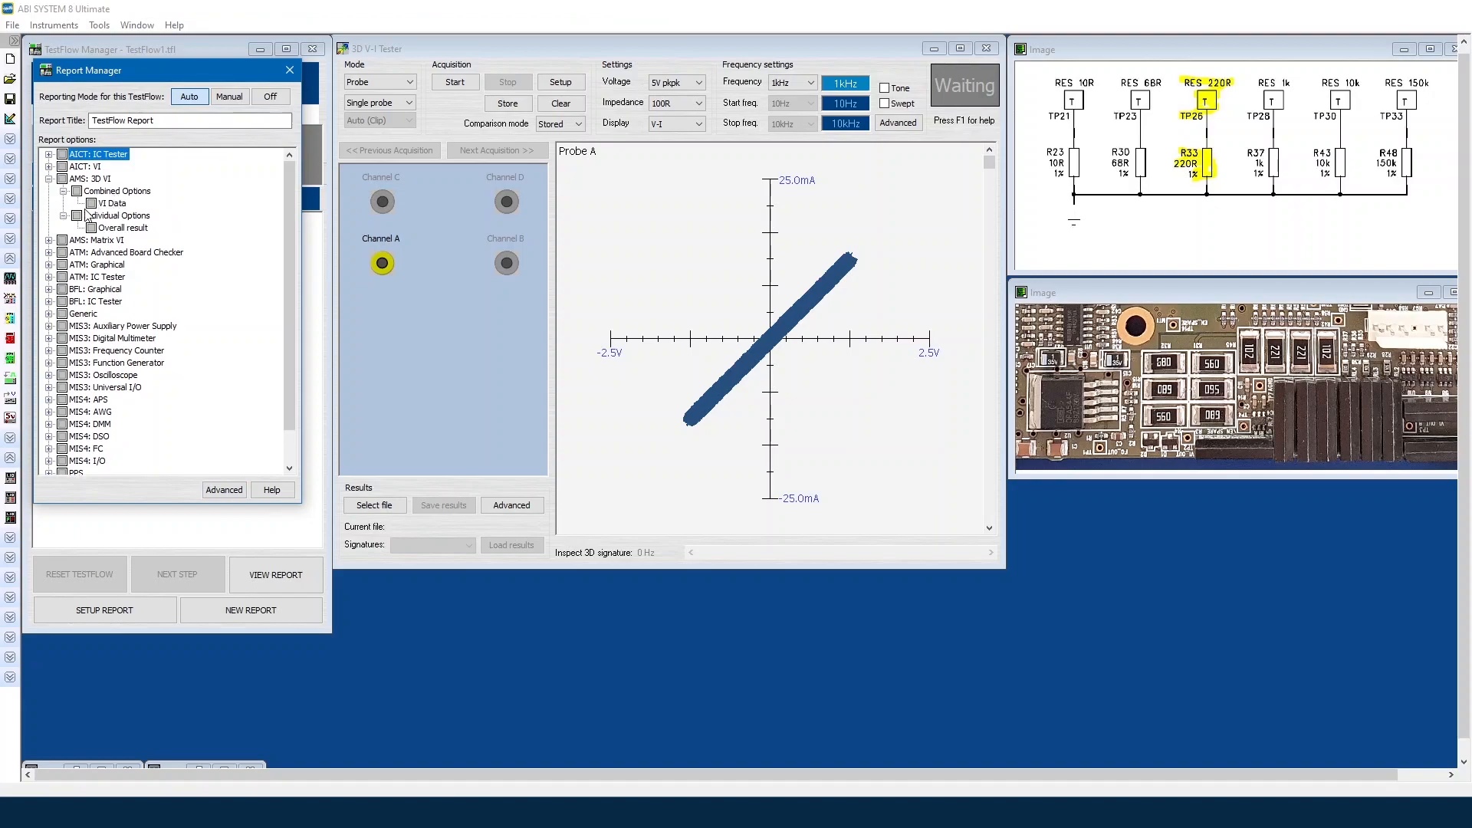
click(94, 203)
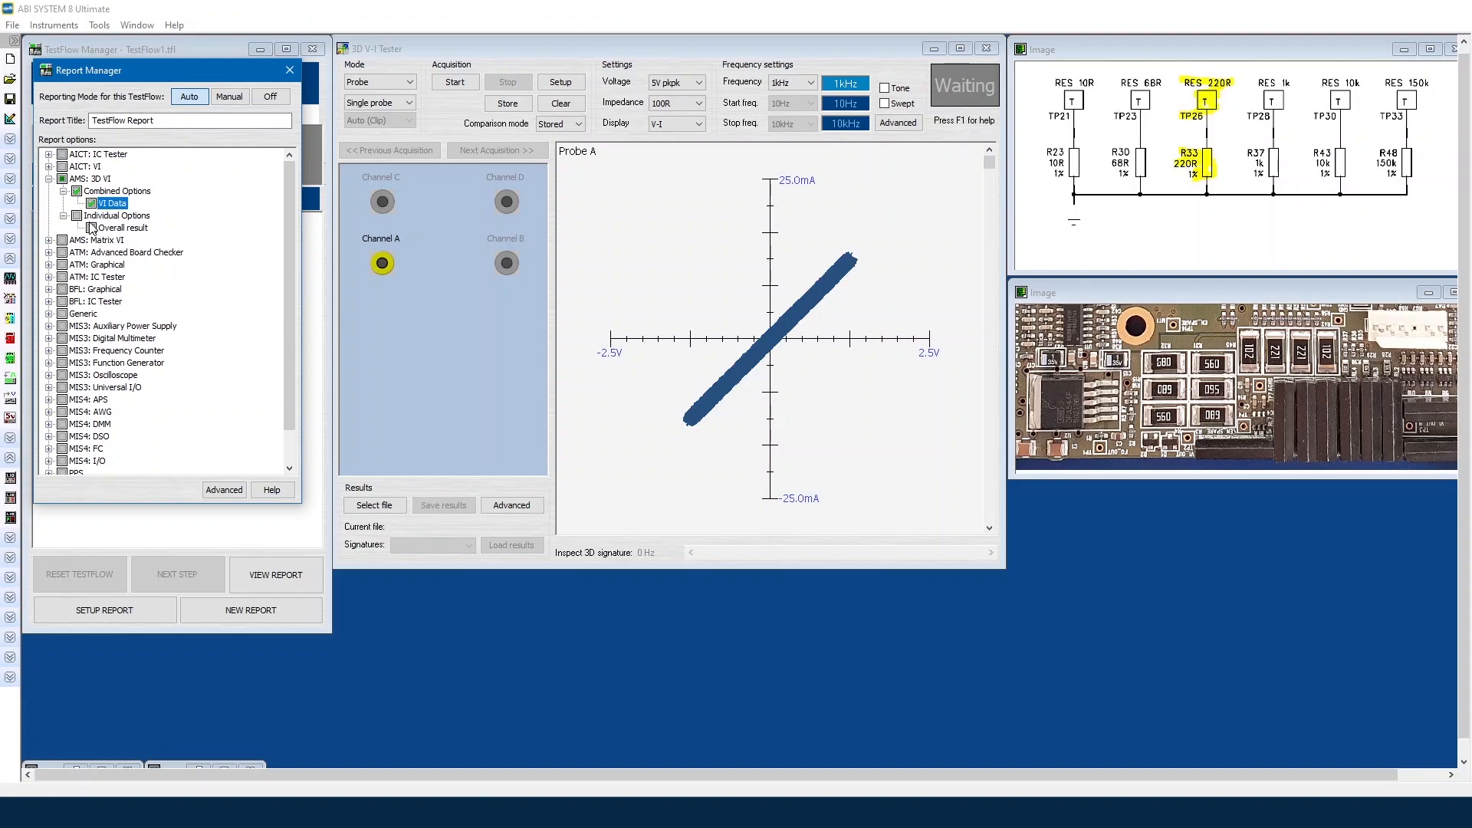
click(92, 228)
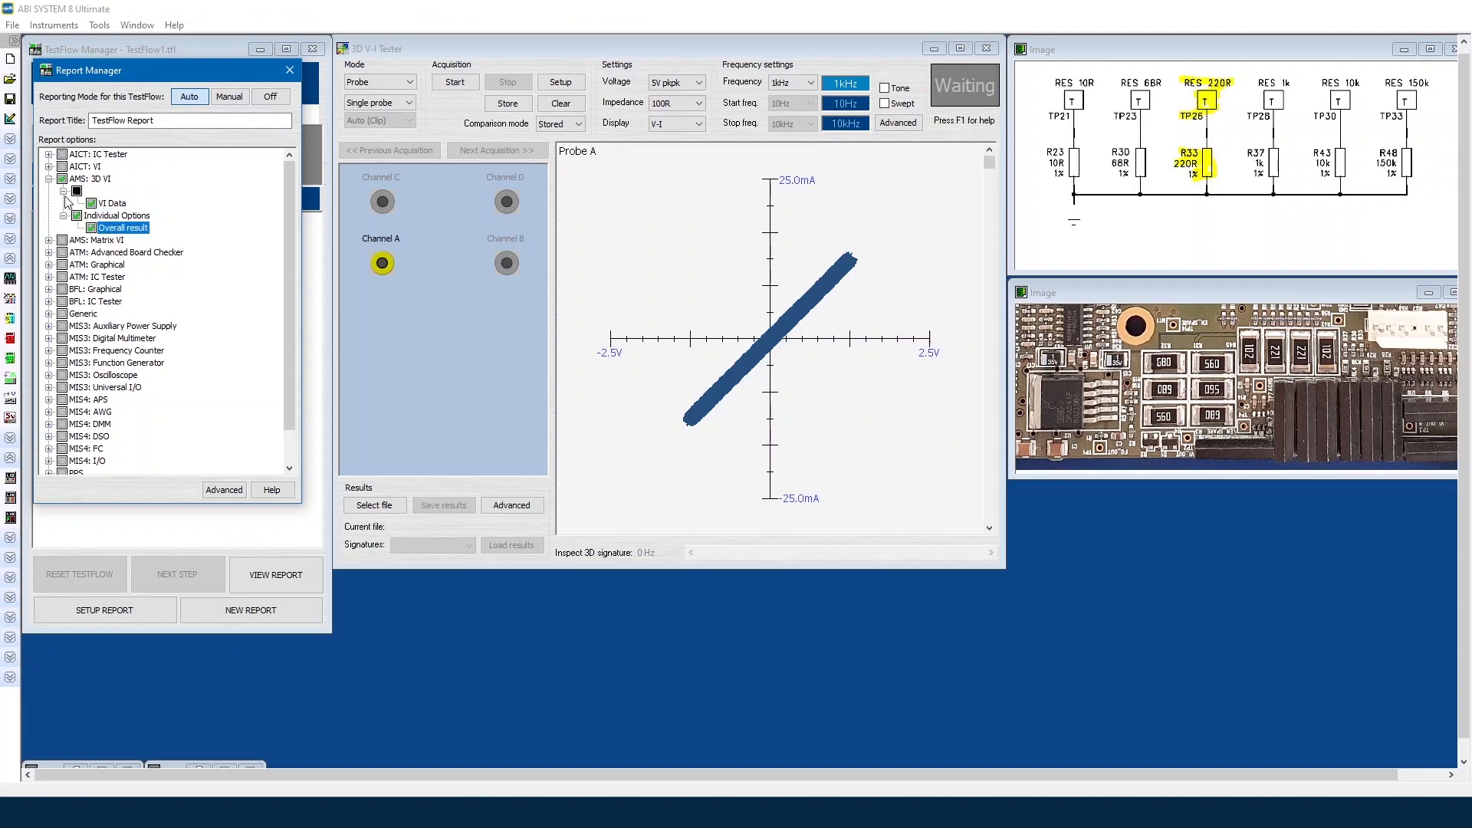
click(49, 179)
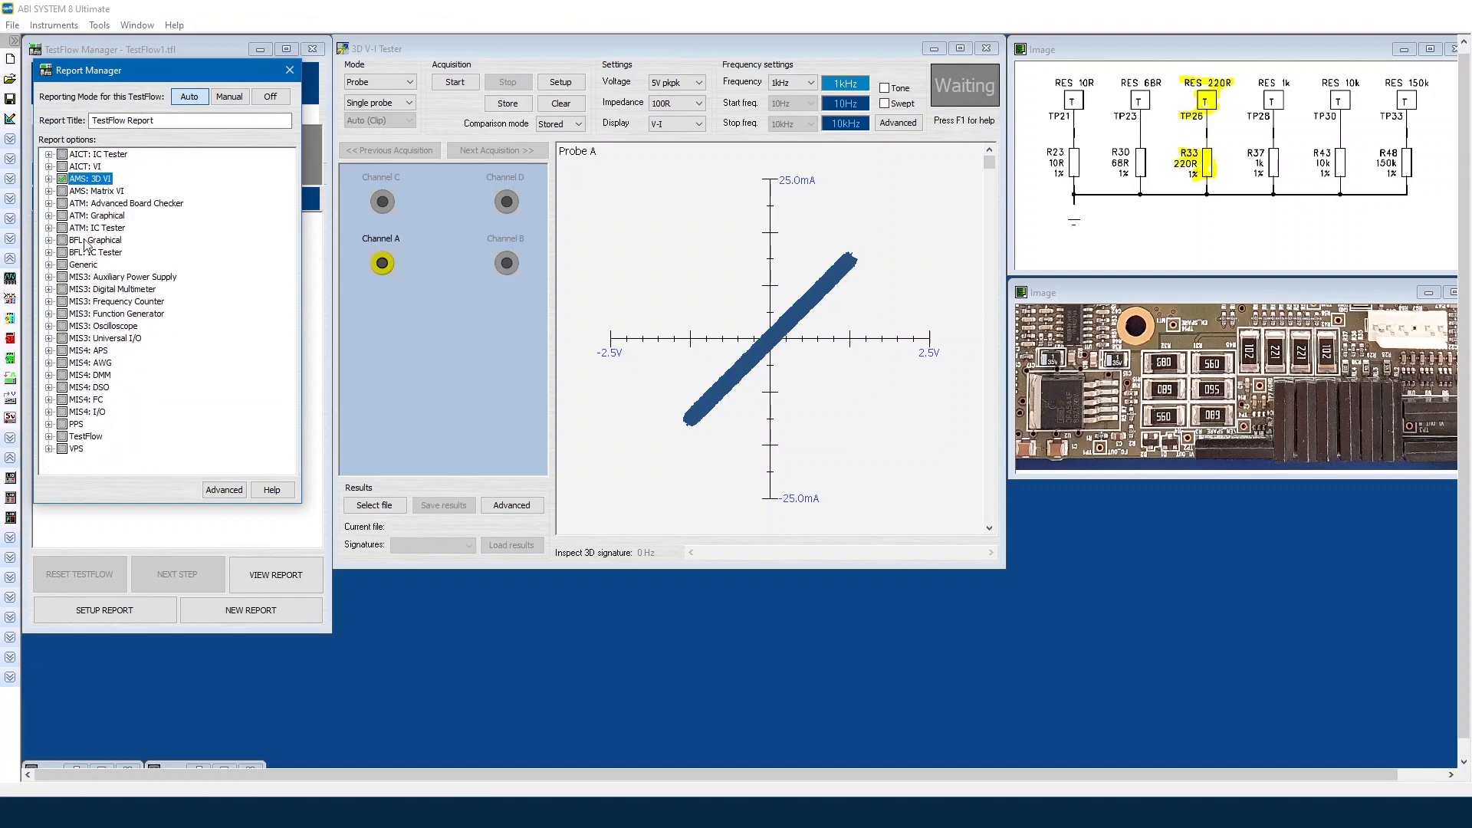
Step: Include TestFlow's Capture Open Instruments option and close Report Manager
click(49, 436)
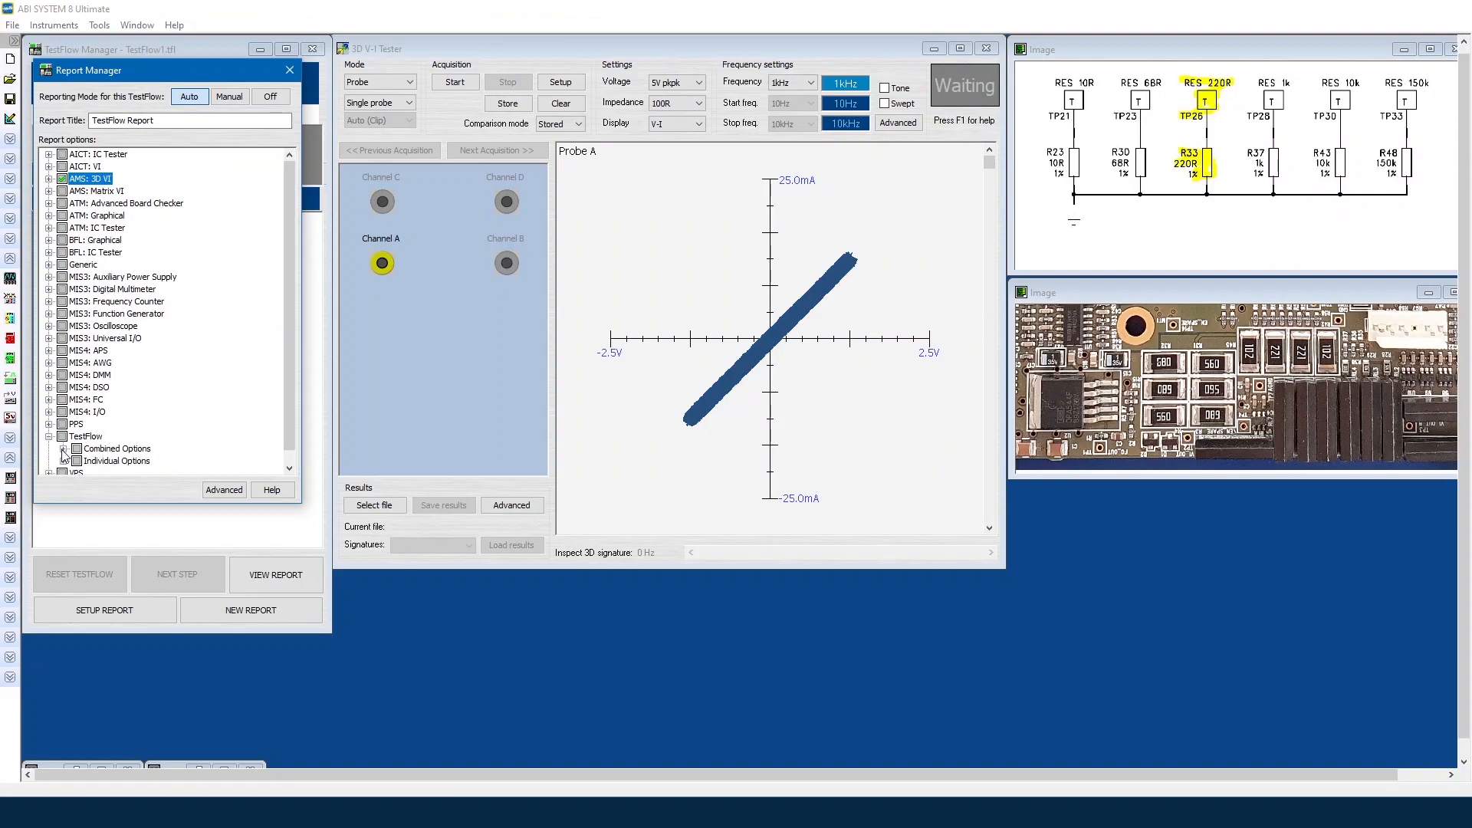
click(64, 450)
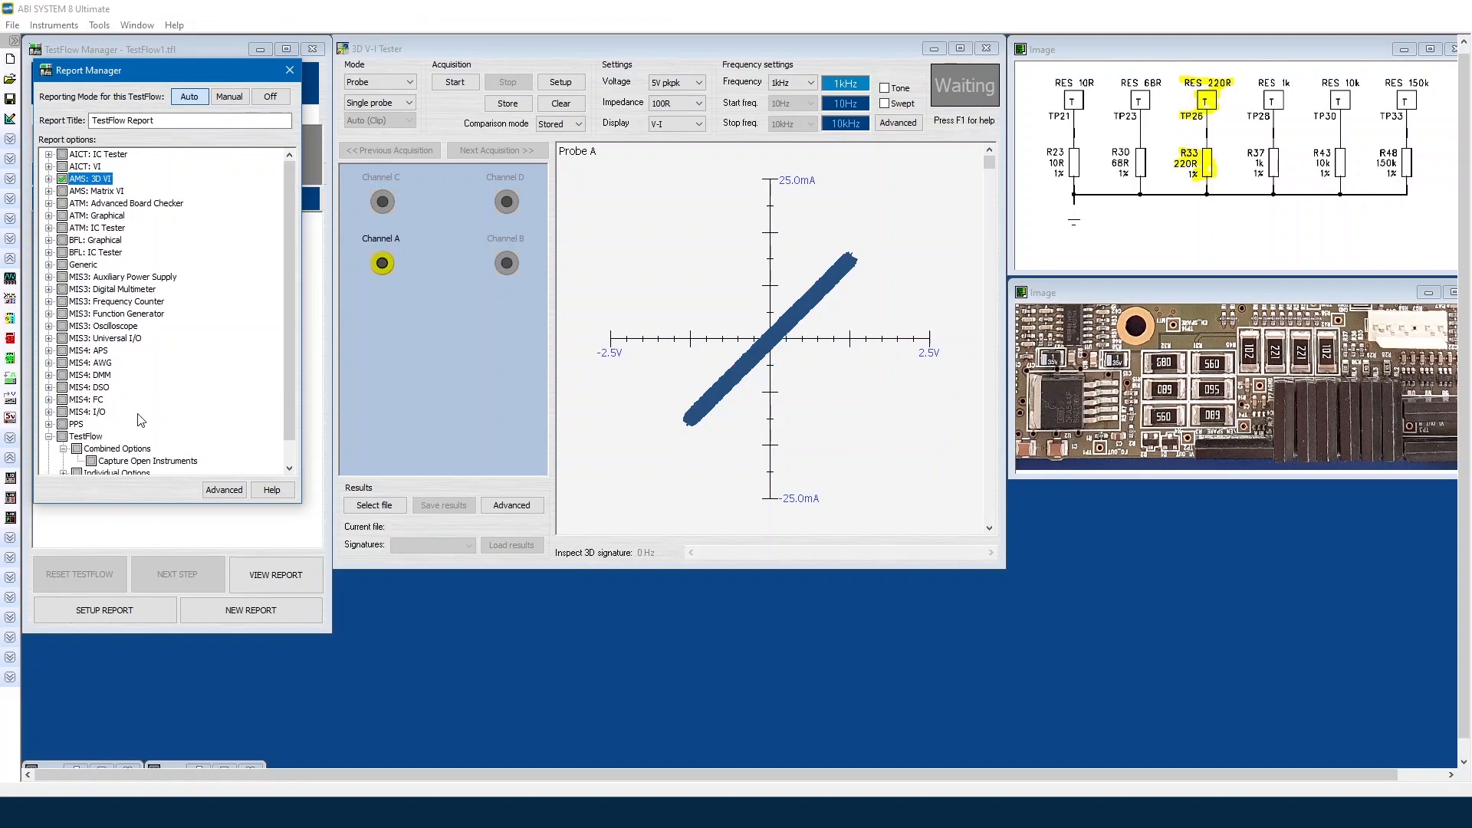
scroll(140, 421, down, 1)
click(91, 437)
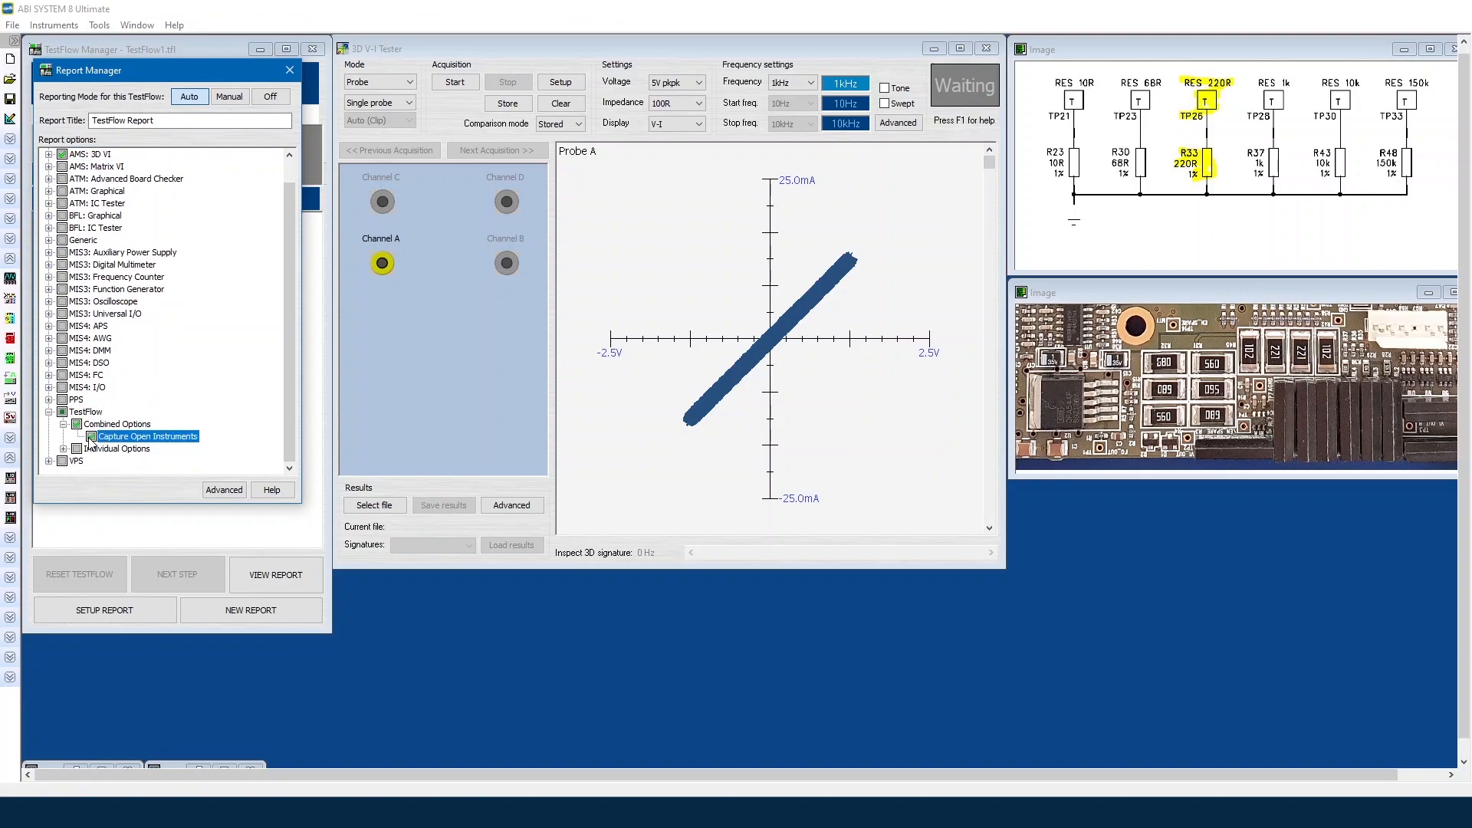
click(290, 70)
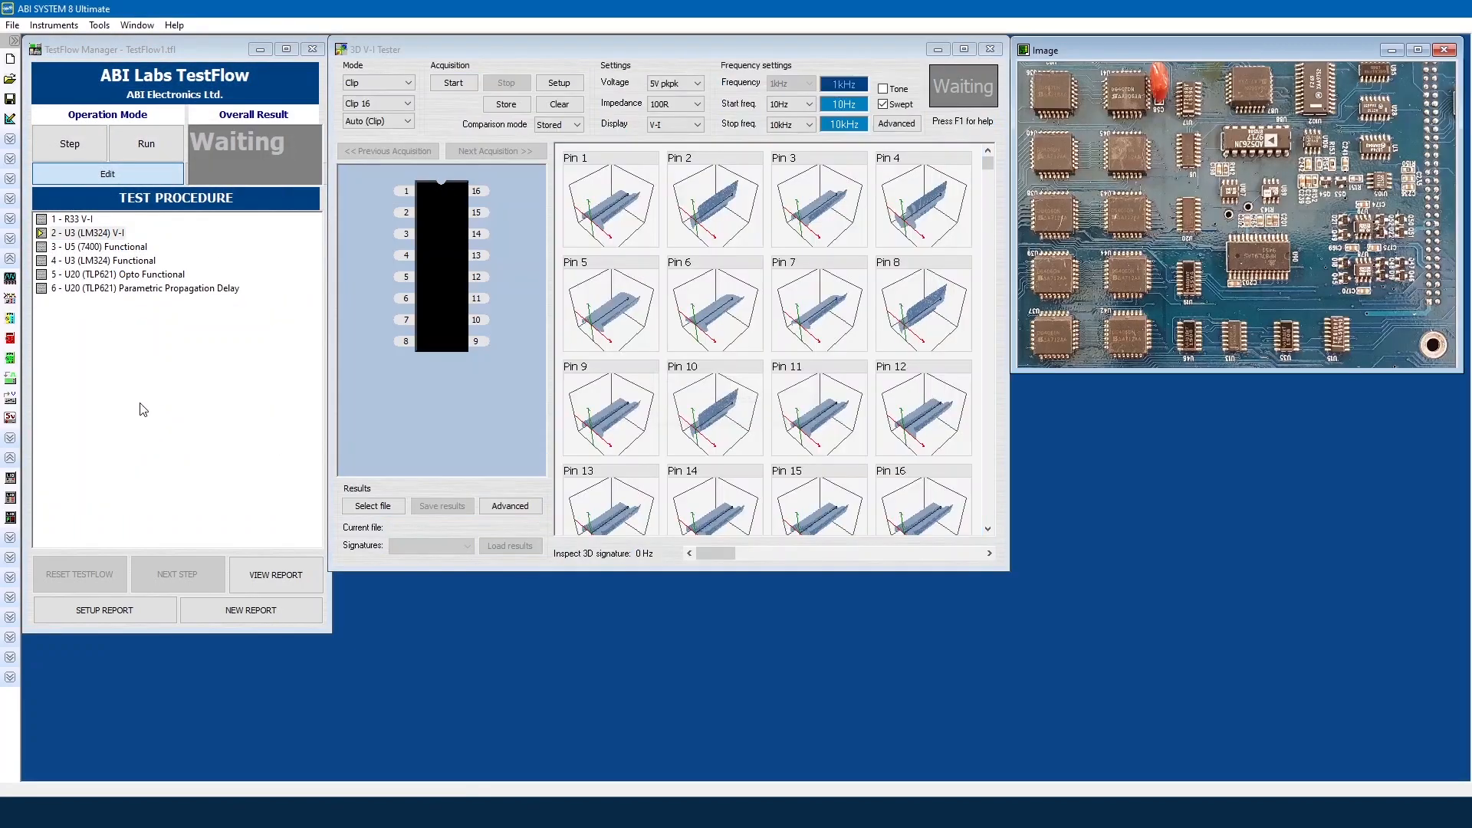
Step: Tick TestFlow's Combined Options in Report Manager, then load step 3, U5 (7400) Functional
click(121, 610)
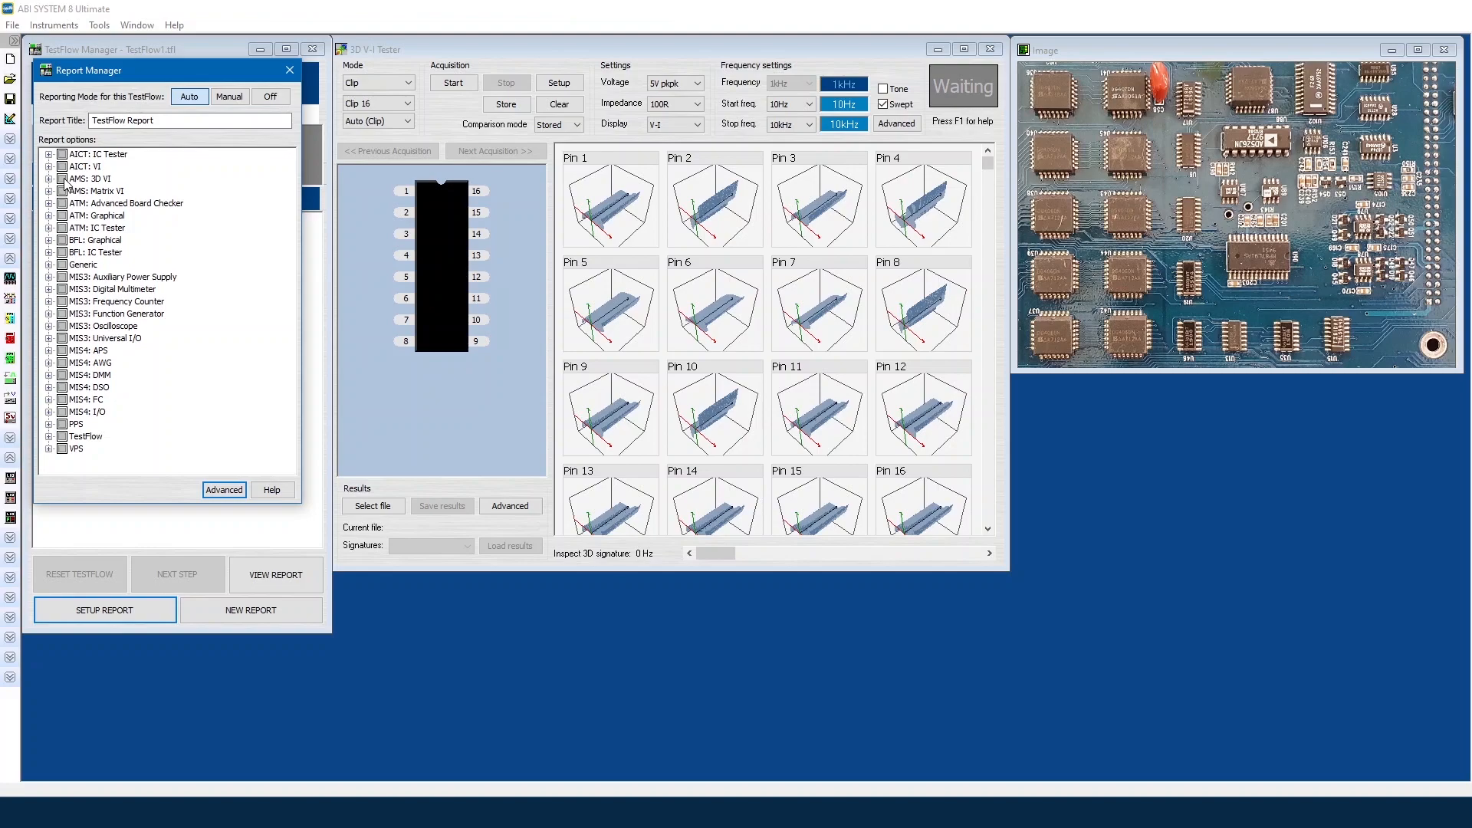
click(77, 179)
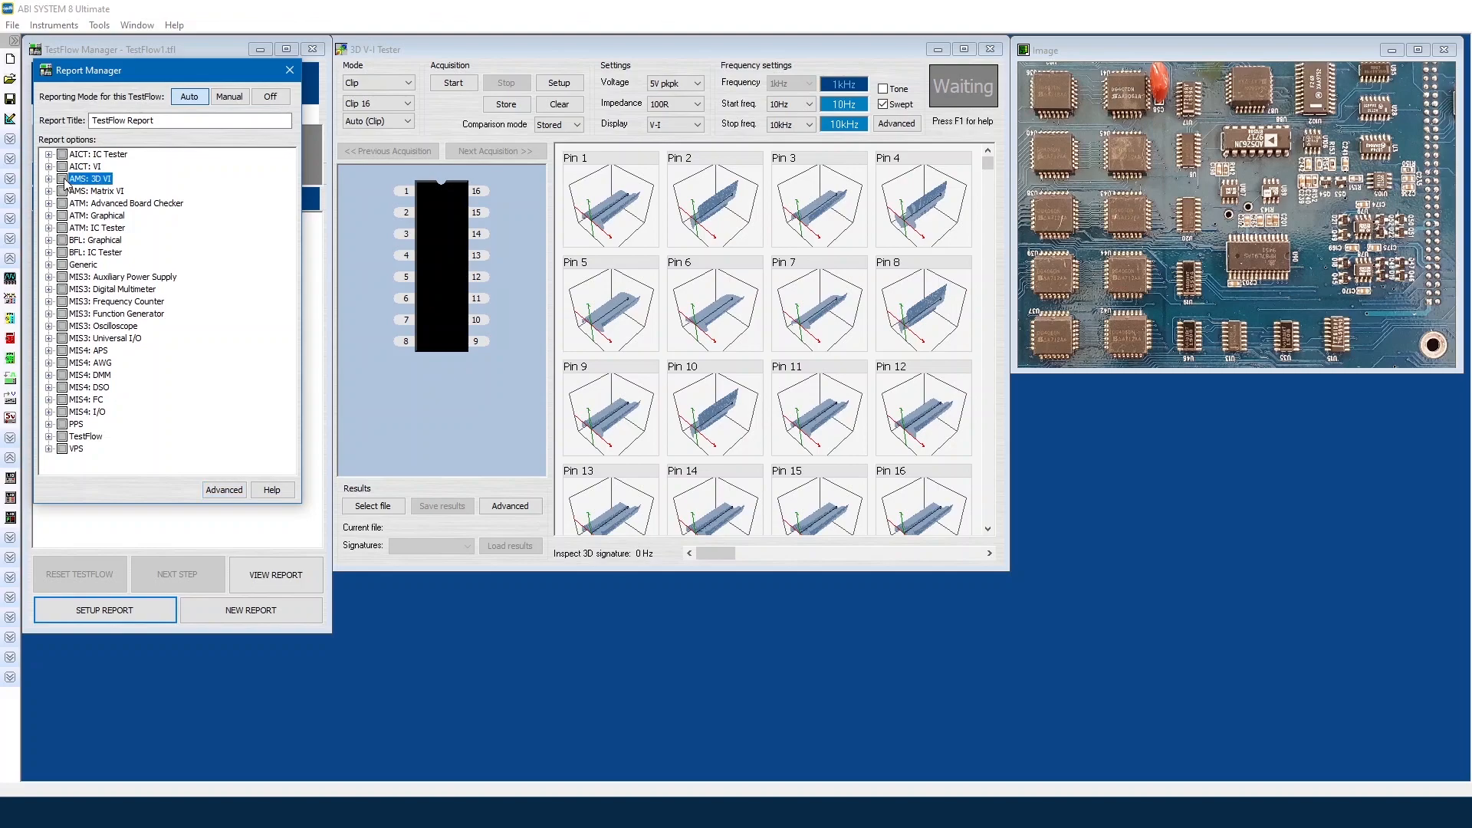
click(48, 436)
click(76, 450)
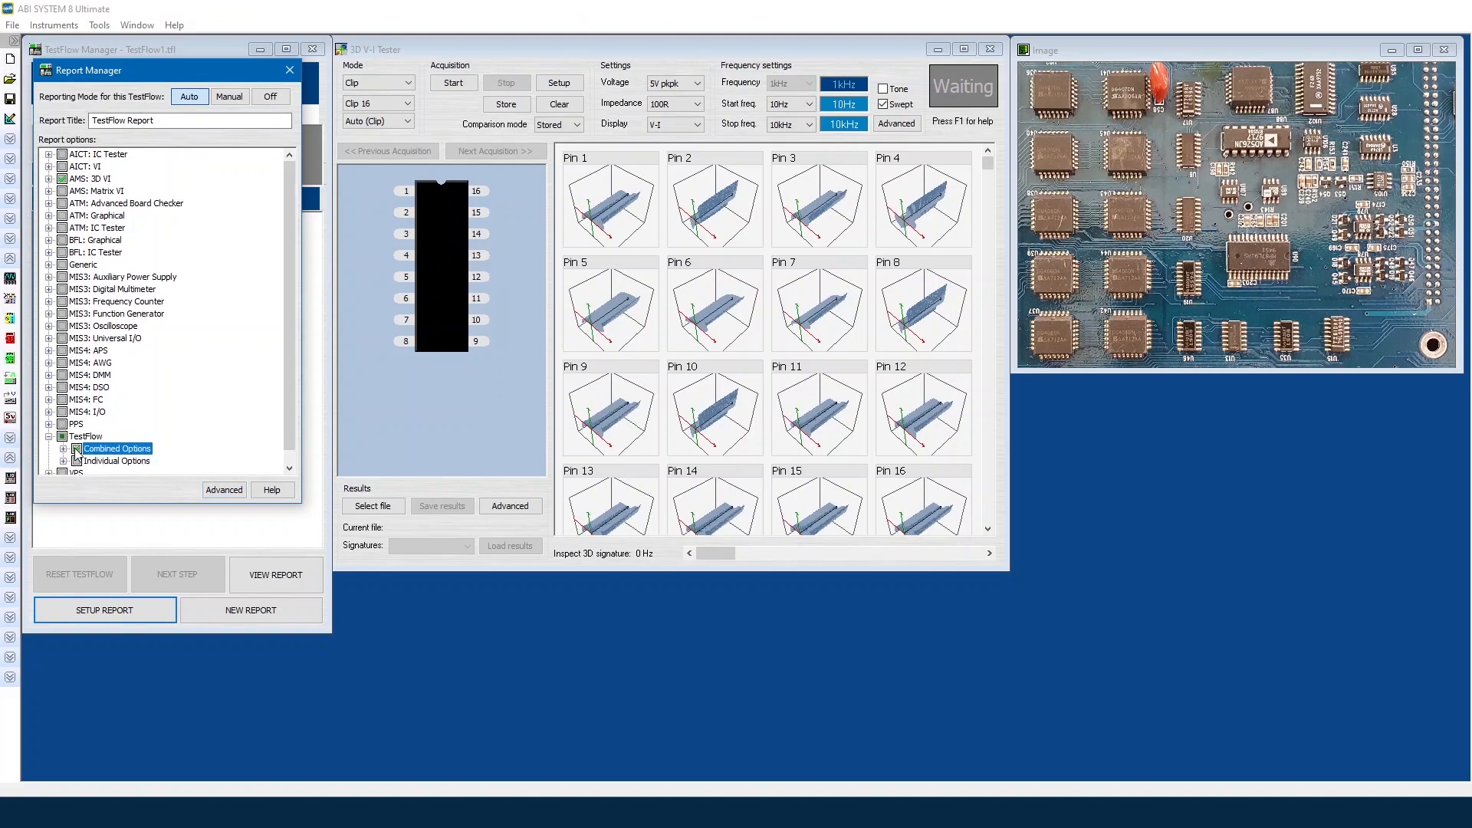
click(289, 70)
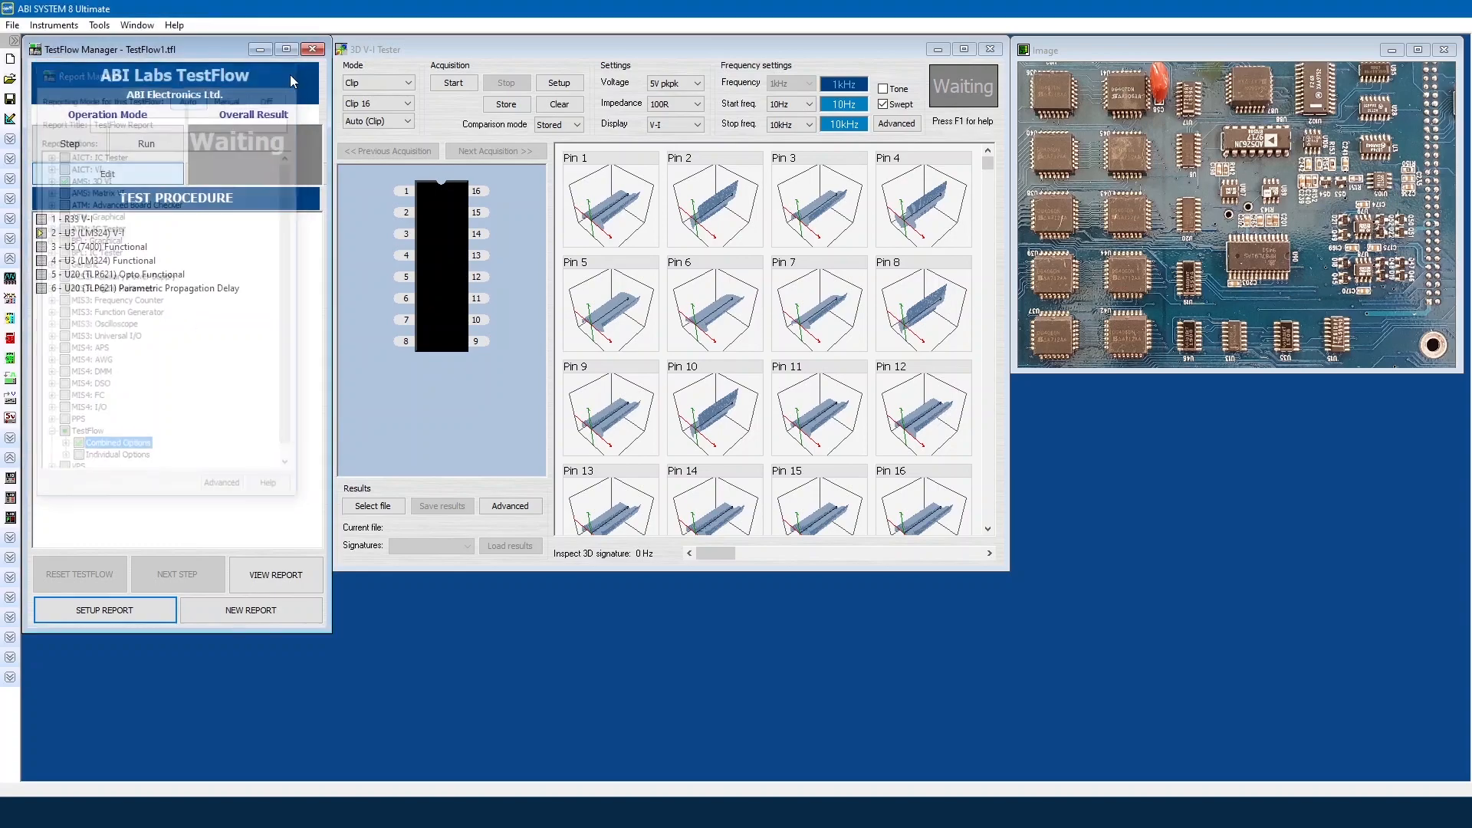
click(132, 248)
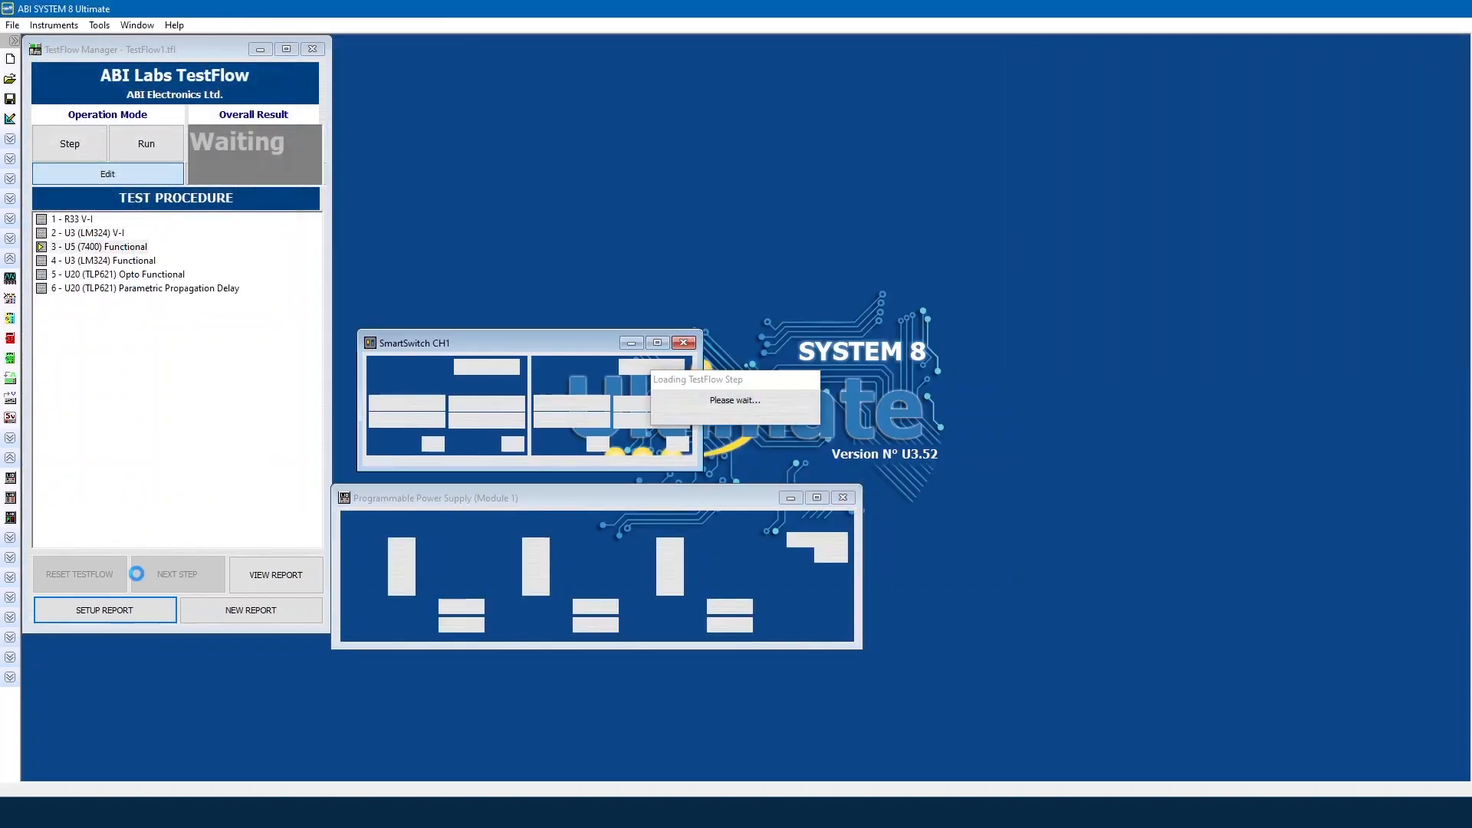
Step: Include all IC Tester combined options and the device part number in the report
click(104, 611)
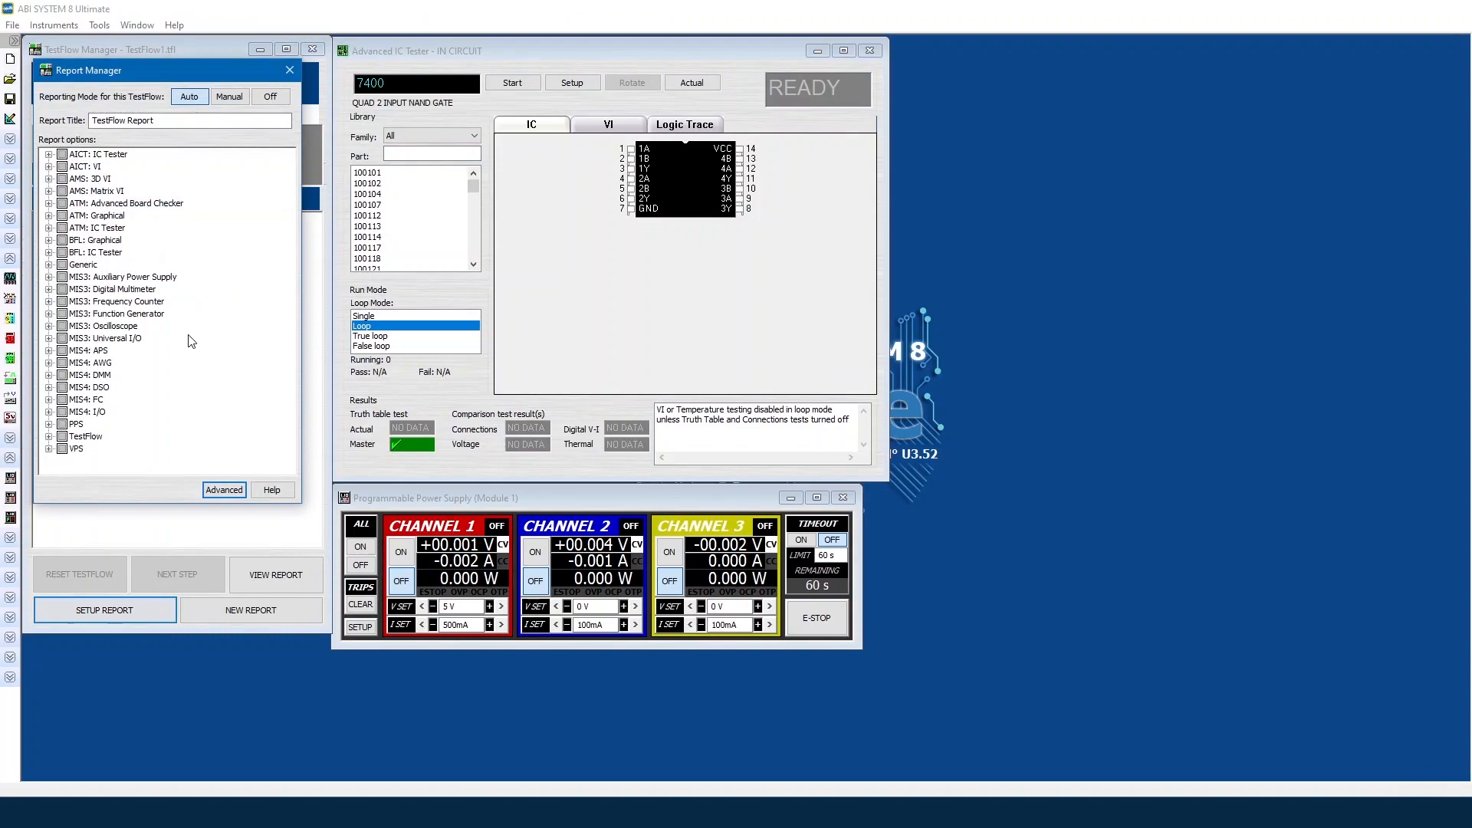
click(48, 228)
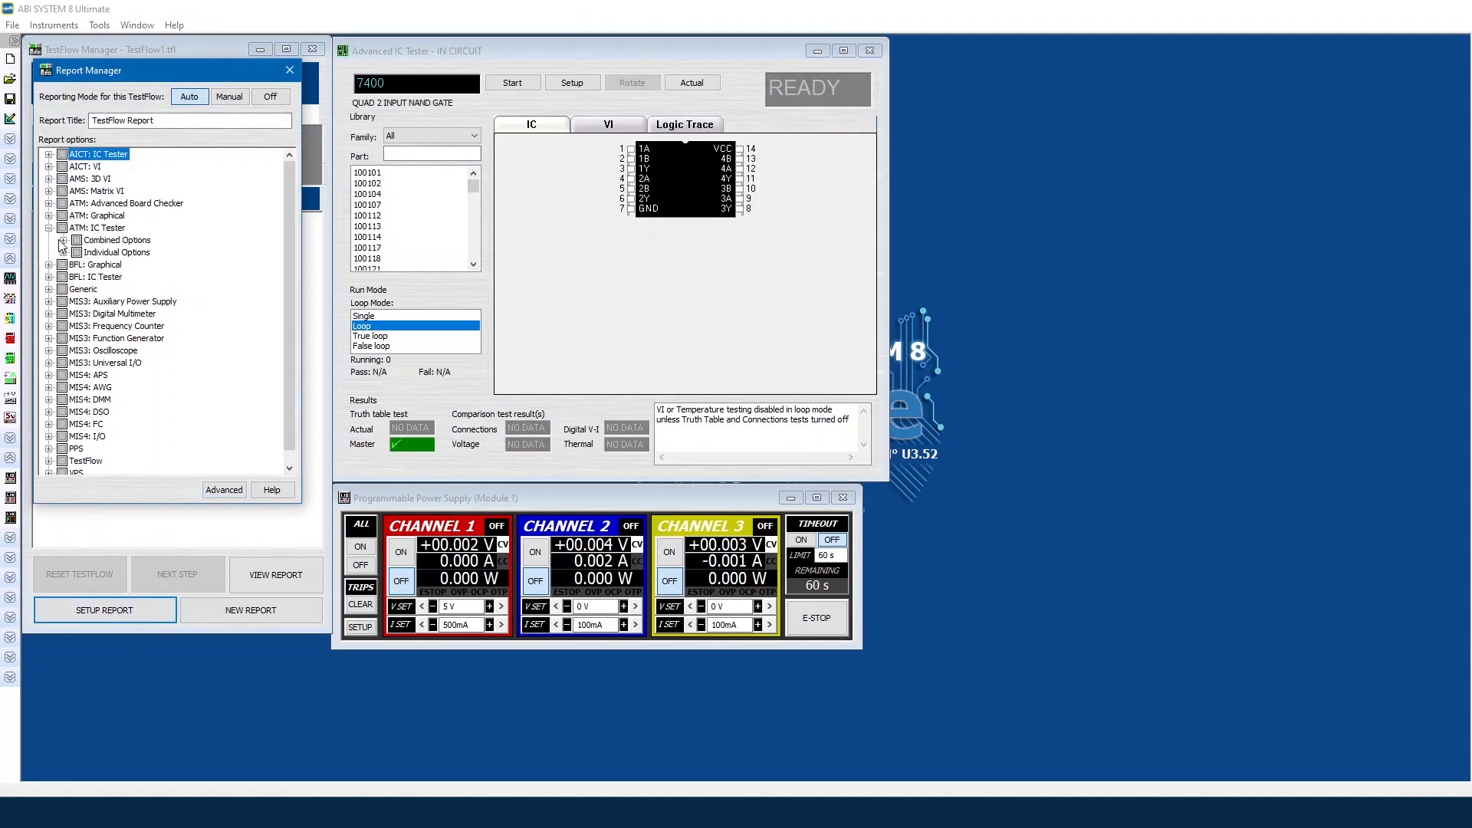
click(63, 240)
click(63, 301)
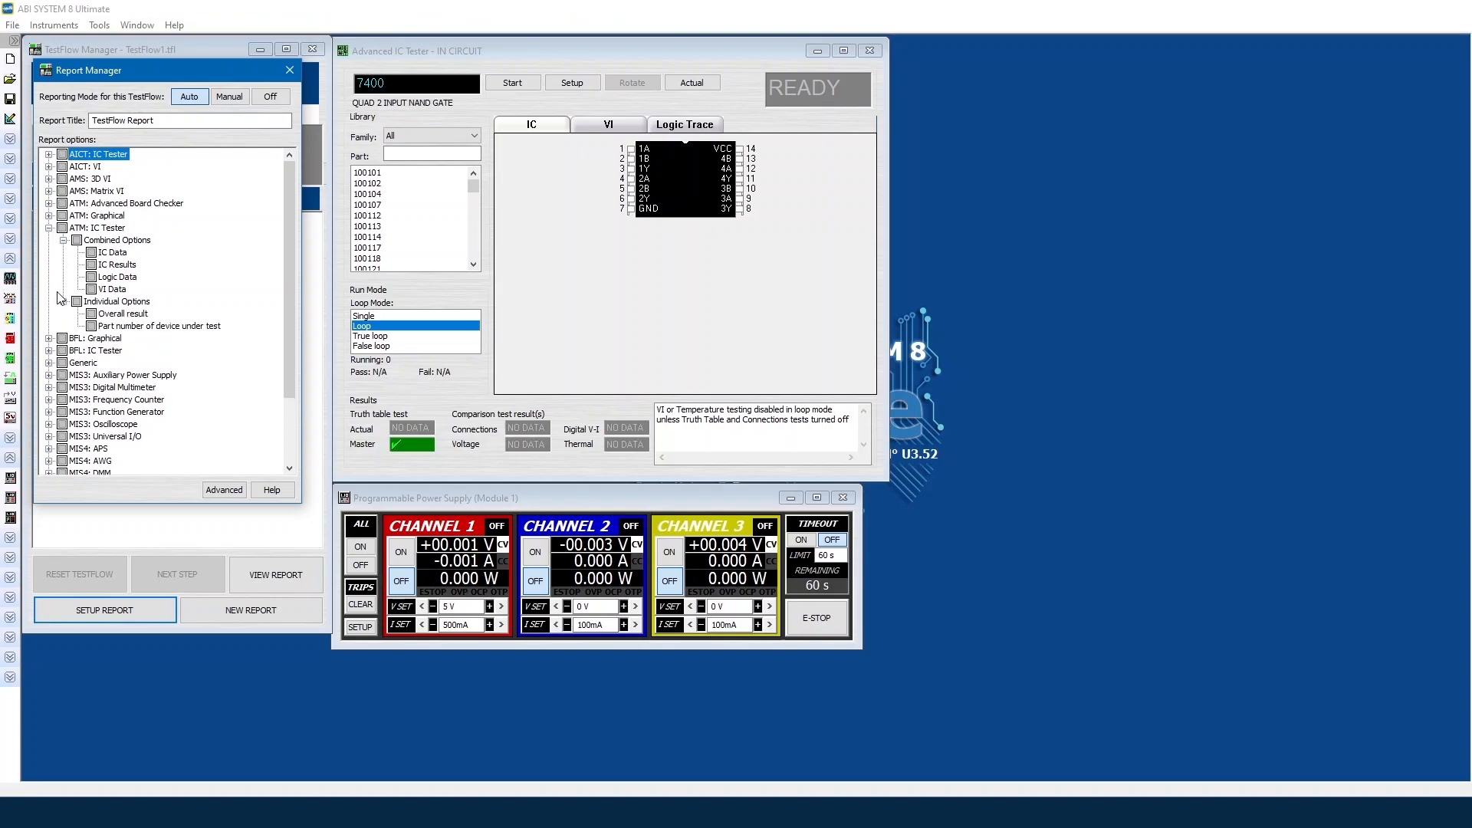
click(77, 240)
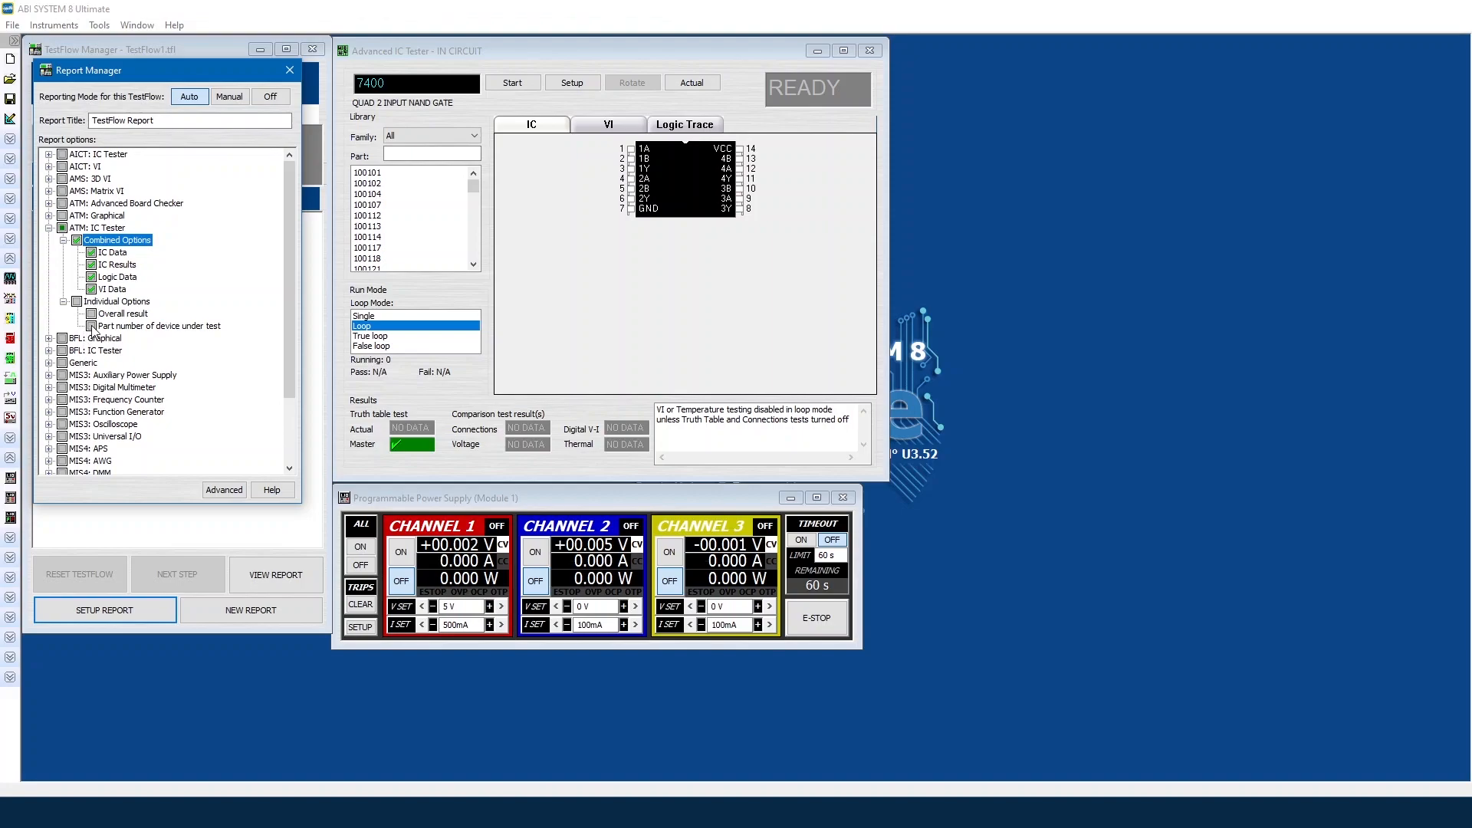
click(91, 326)
scroll(95, 345, down, 3)
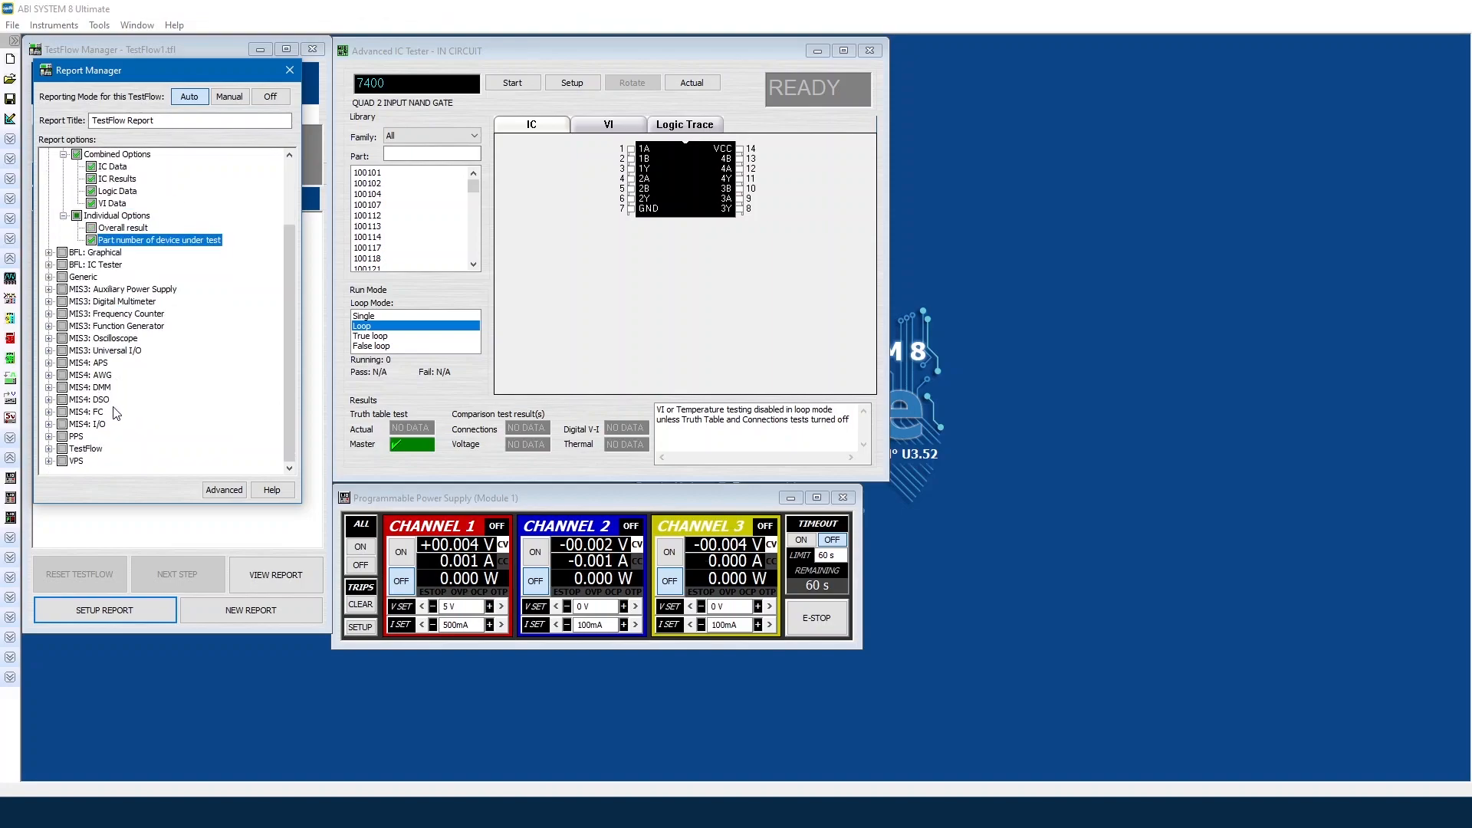
Step: Include PPS Channel Data in the report
click(49, 437)
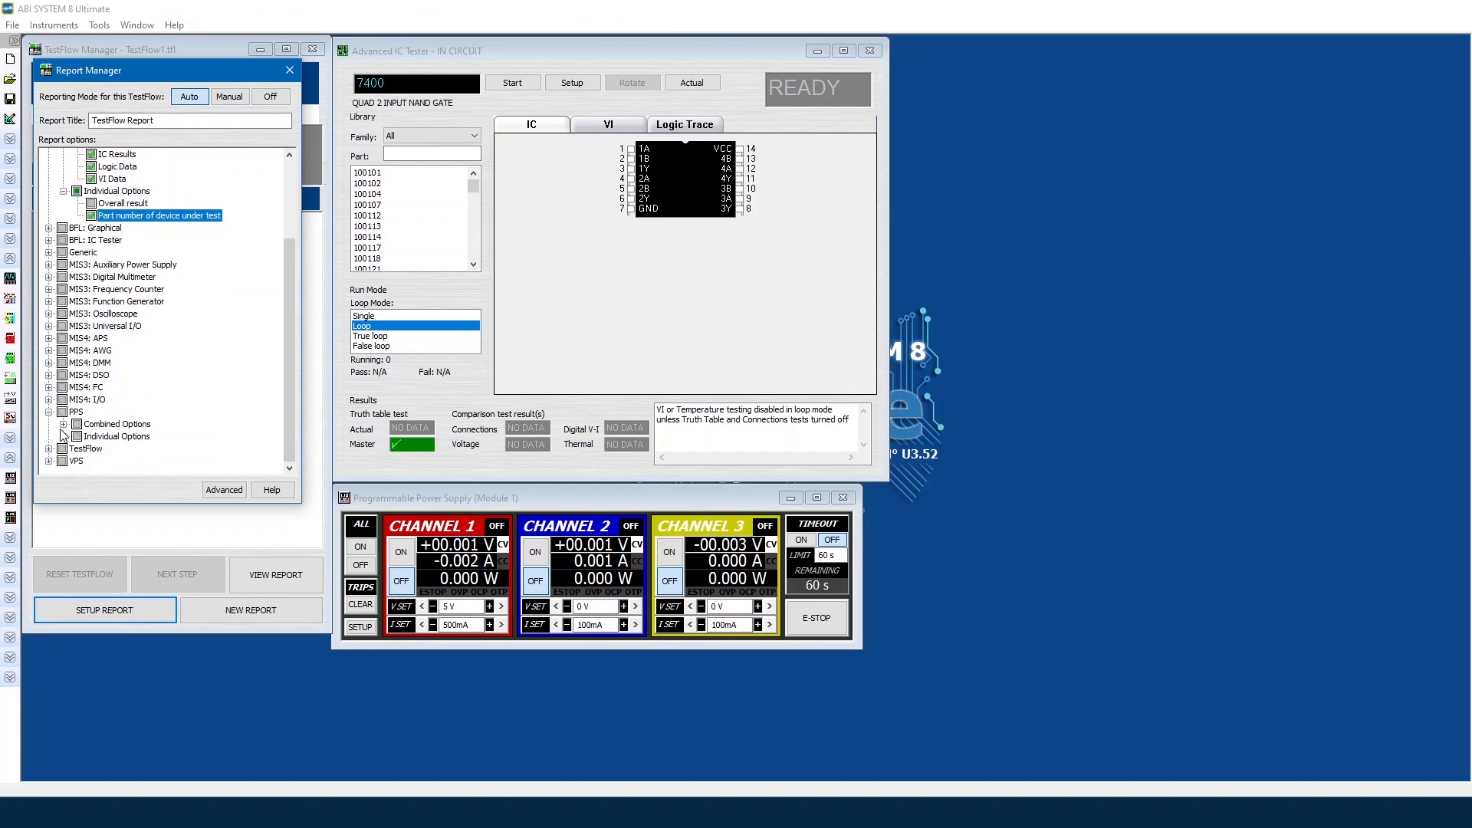
click(64, 424)
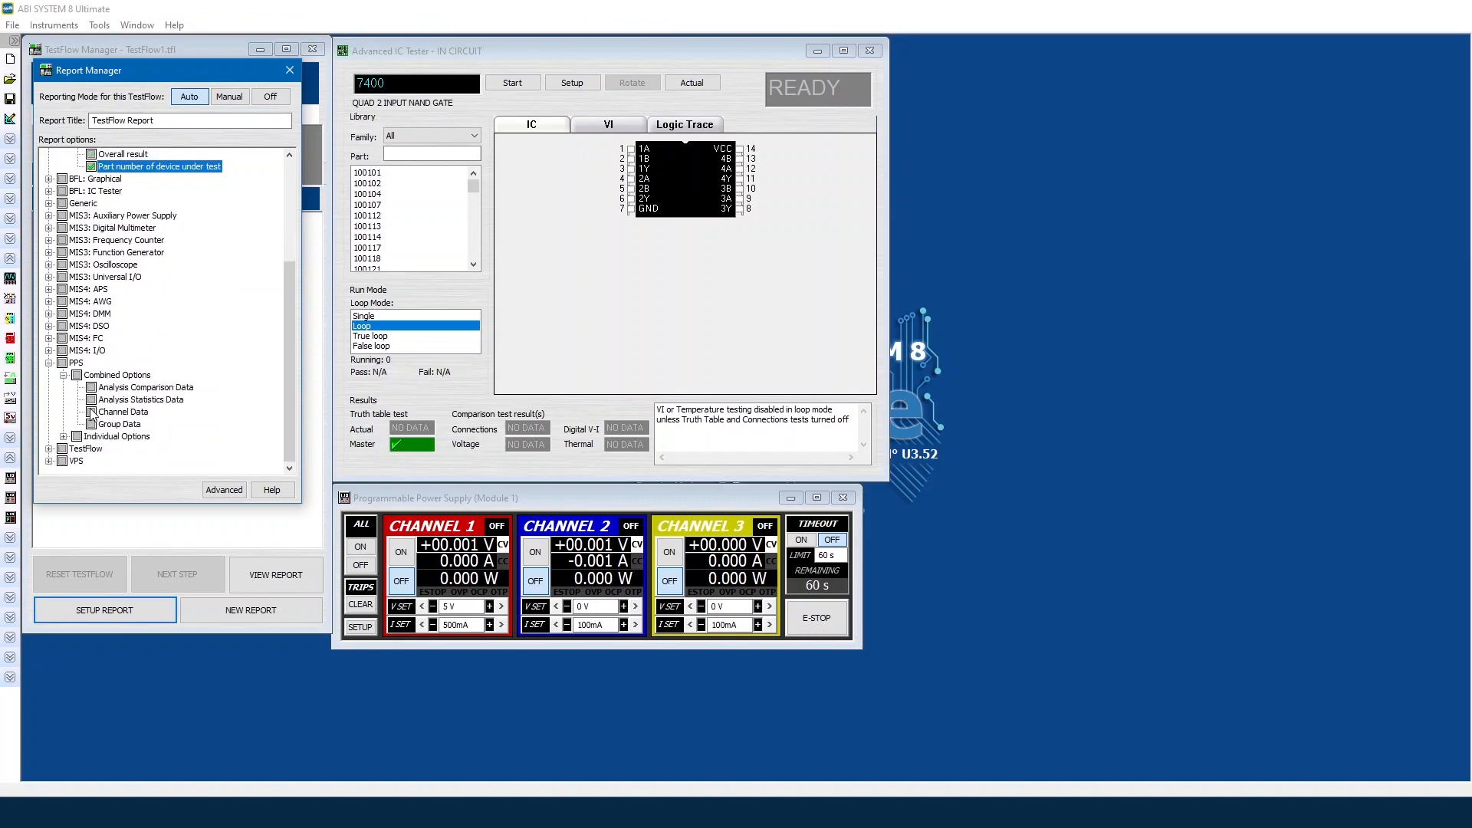
click(91, 412)
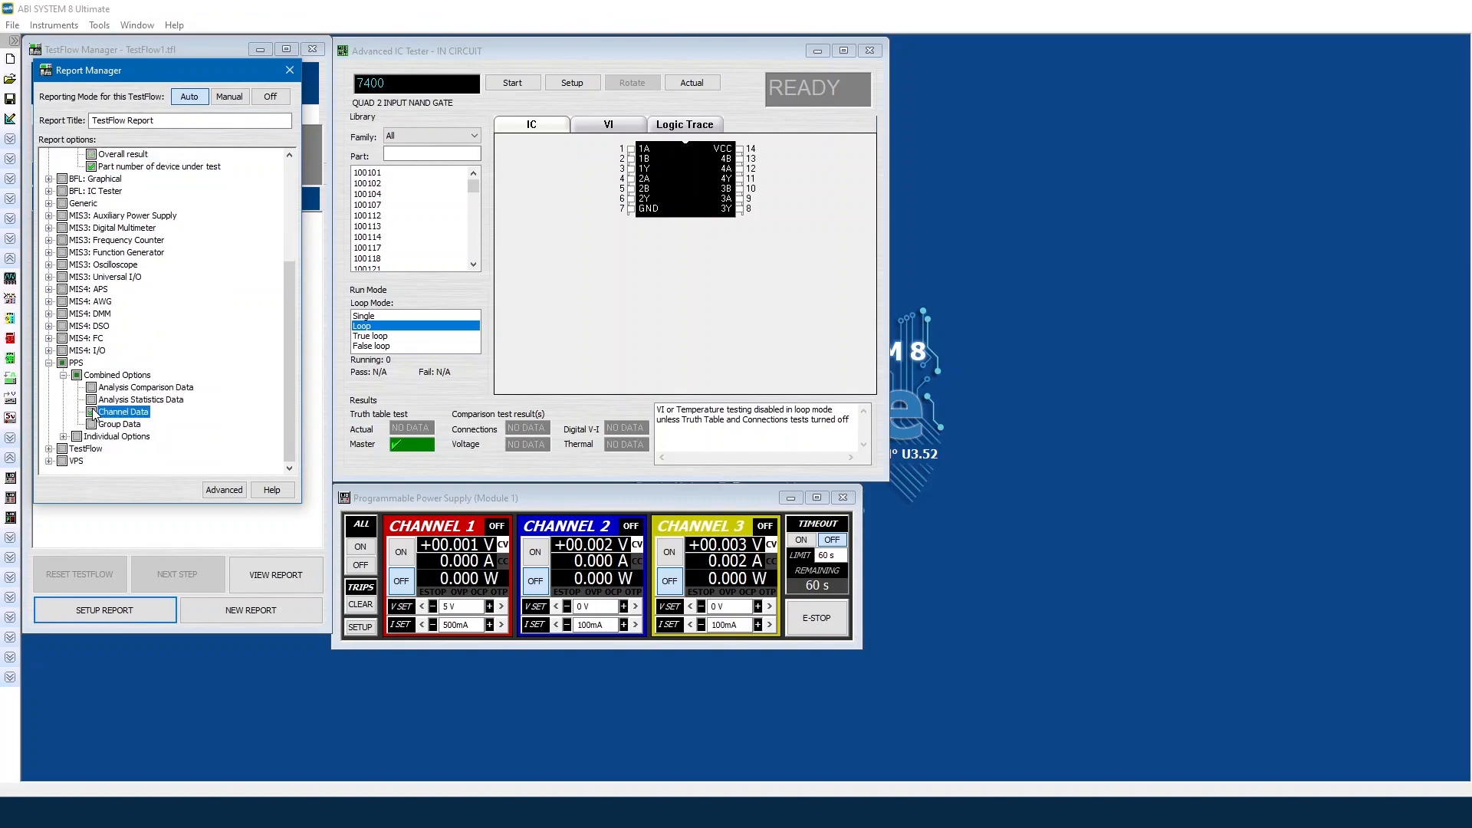
Step: Include TestFlow's Measurement Result, close Report Manager, and make step 4 LM324 Functional active
click(49, 449)
click(63, 449)
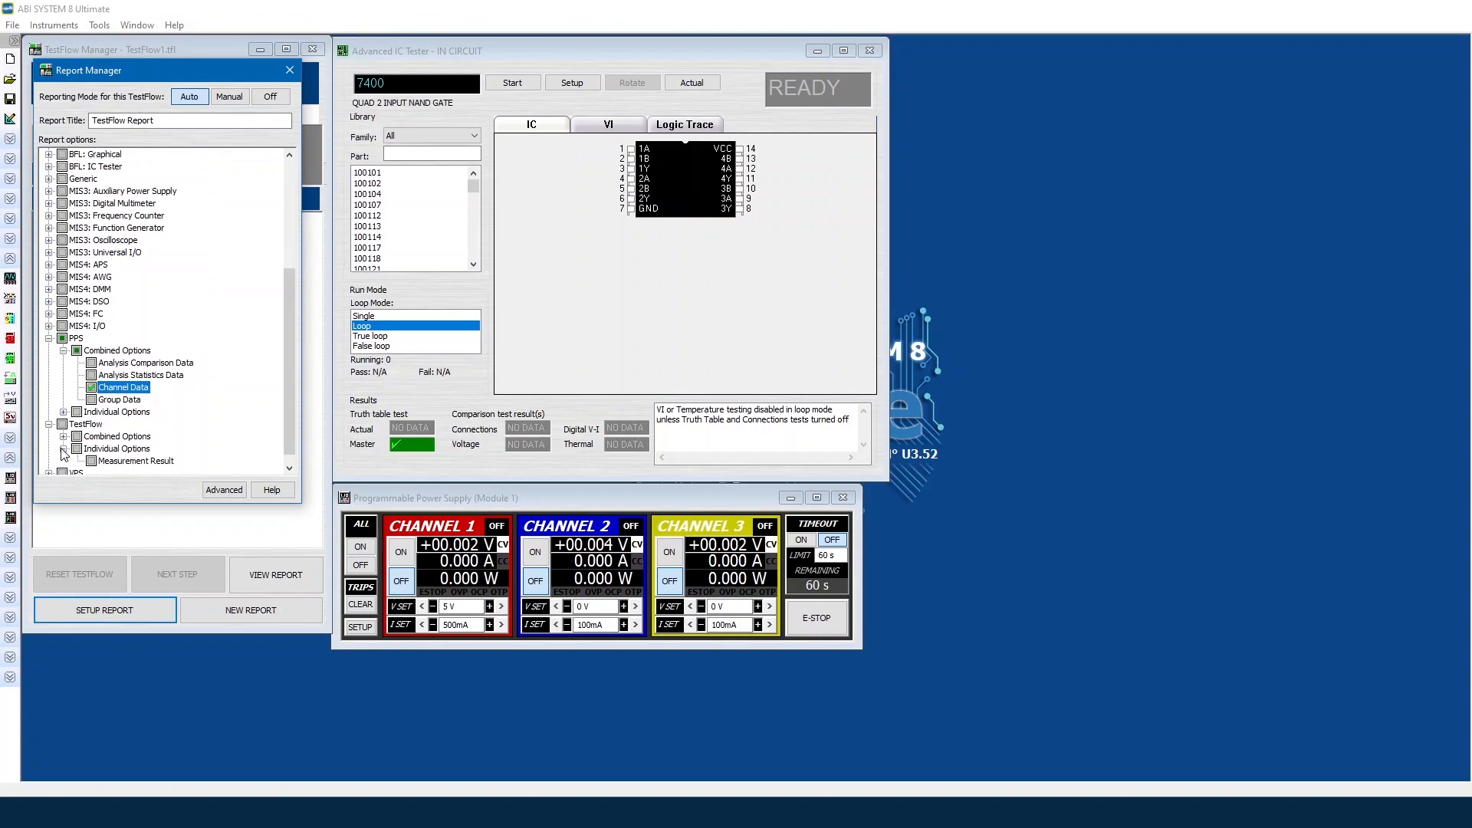
click(91, 460)
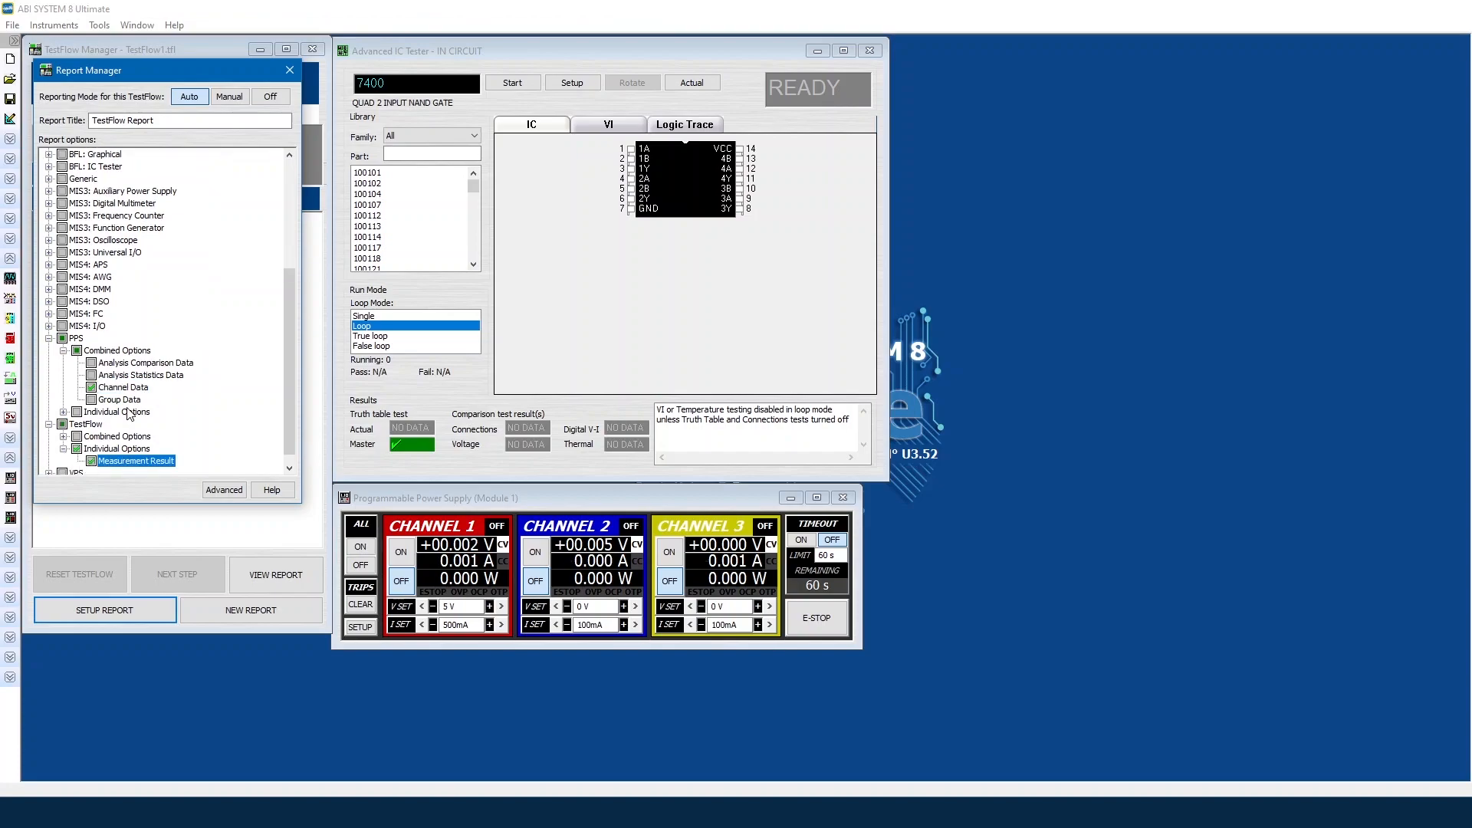
click(289, 70)
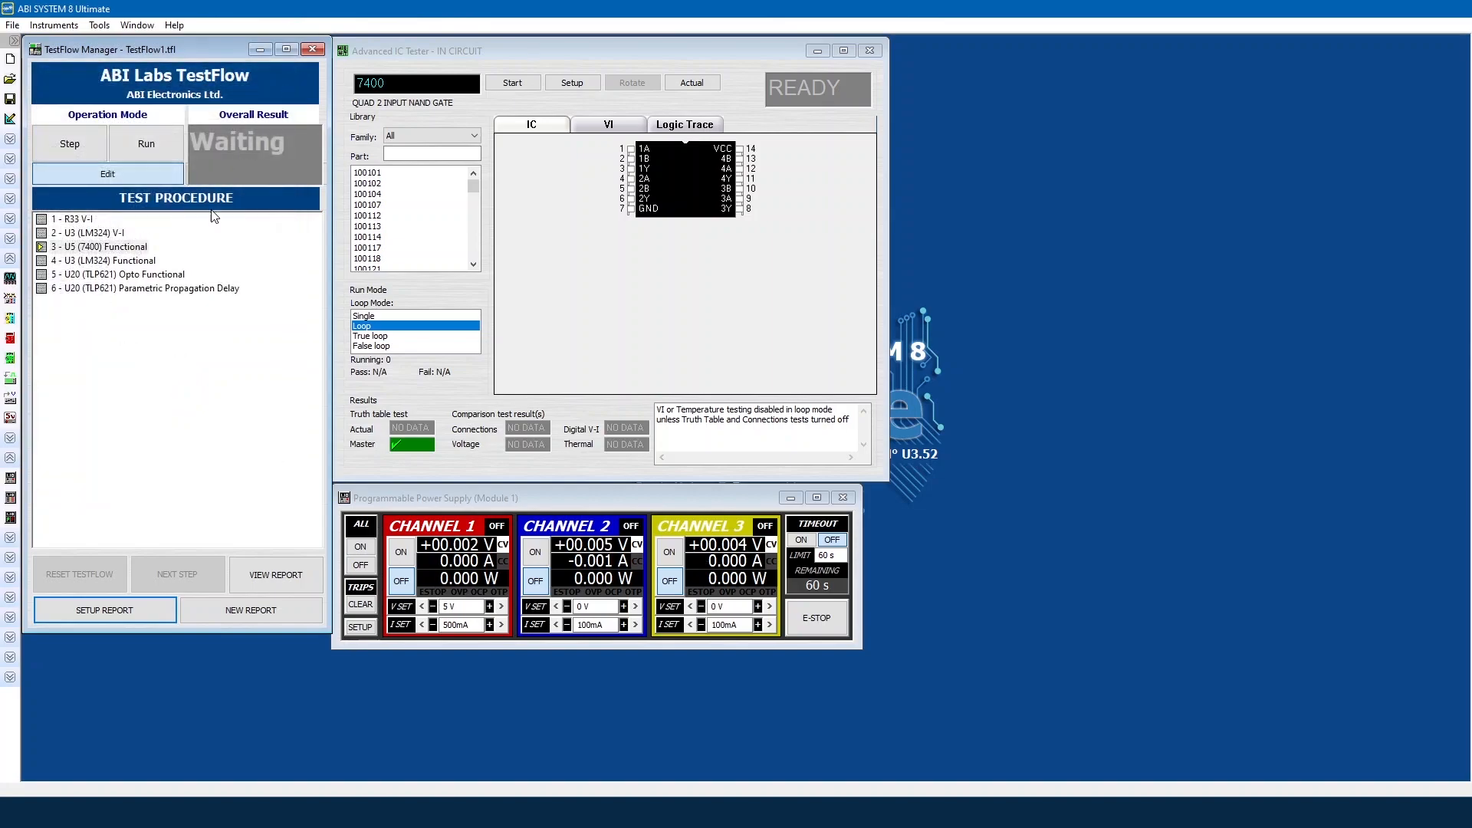
double_click(143, 261)
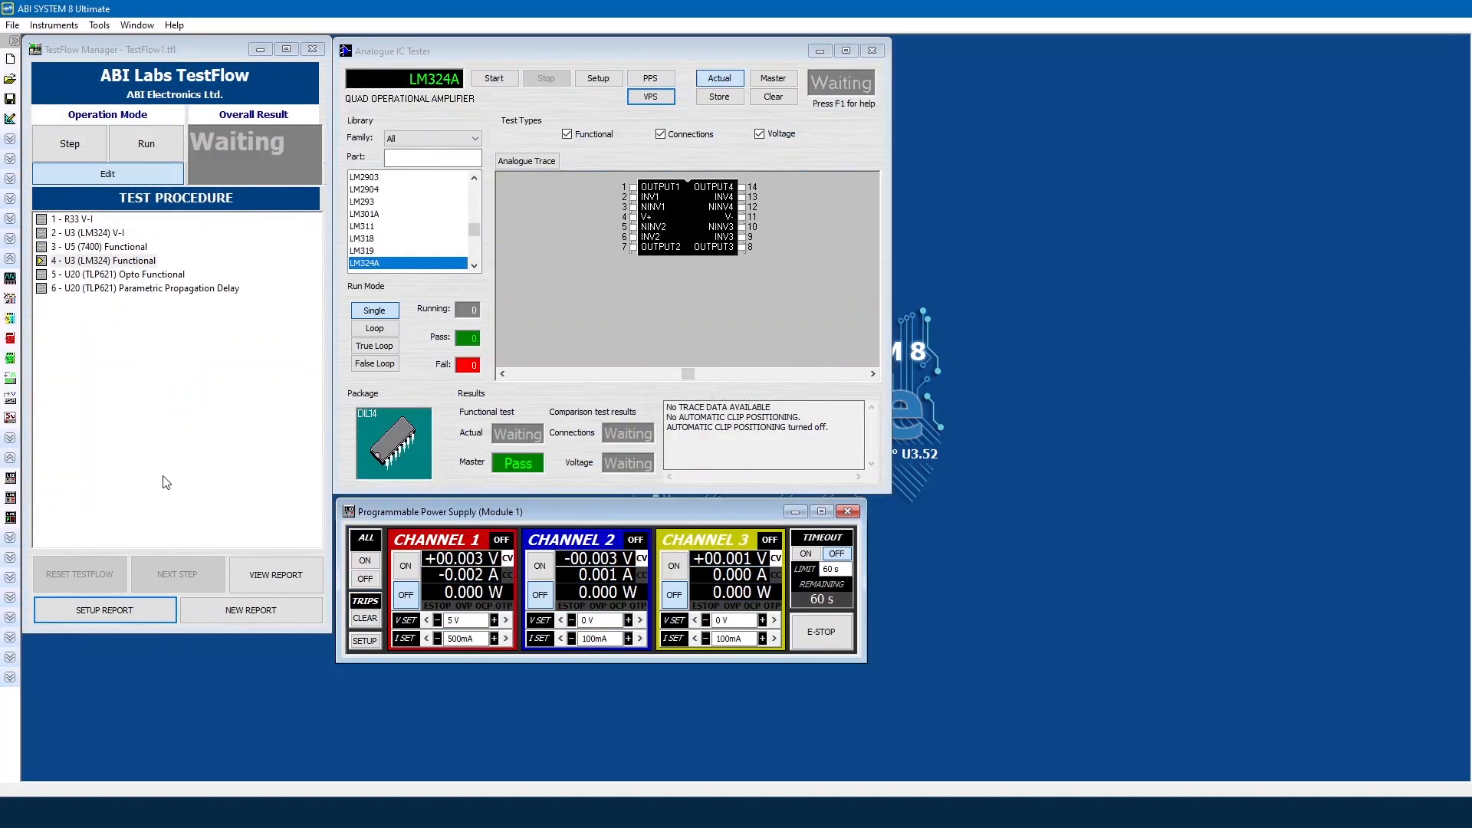
Step: Include every AICT: IC Tester option in the LM324 Functional step's report
click(135, 607)
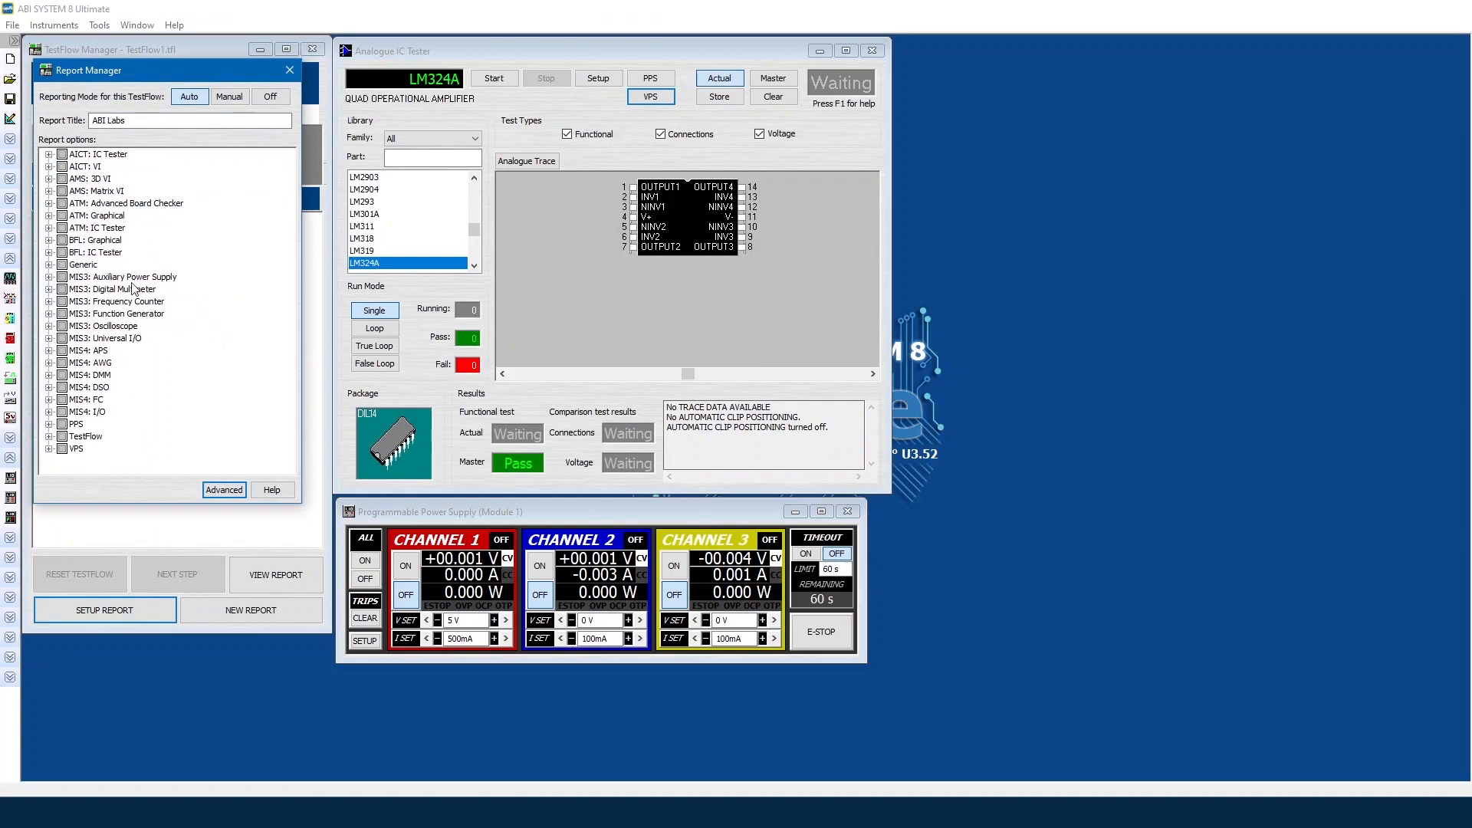
click(49, 154)
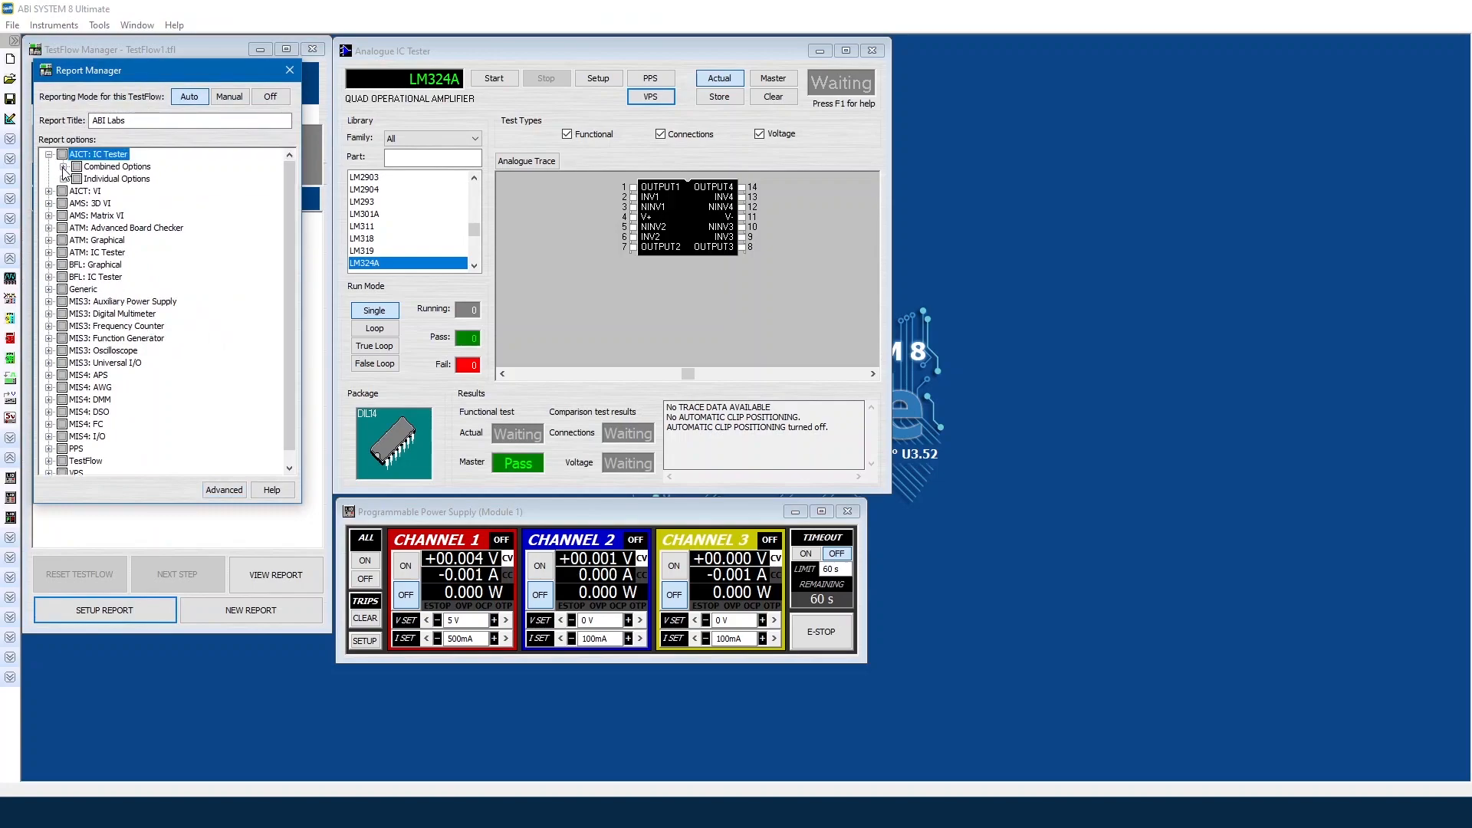
click(63, 167)
click(63, 216)
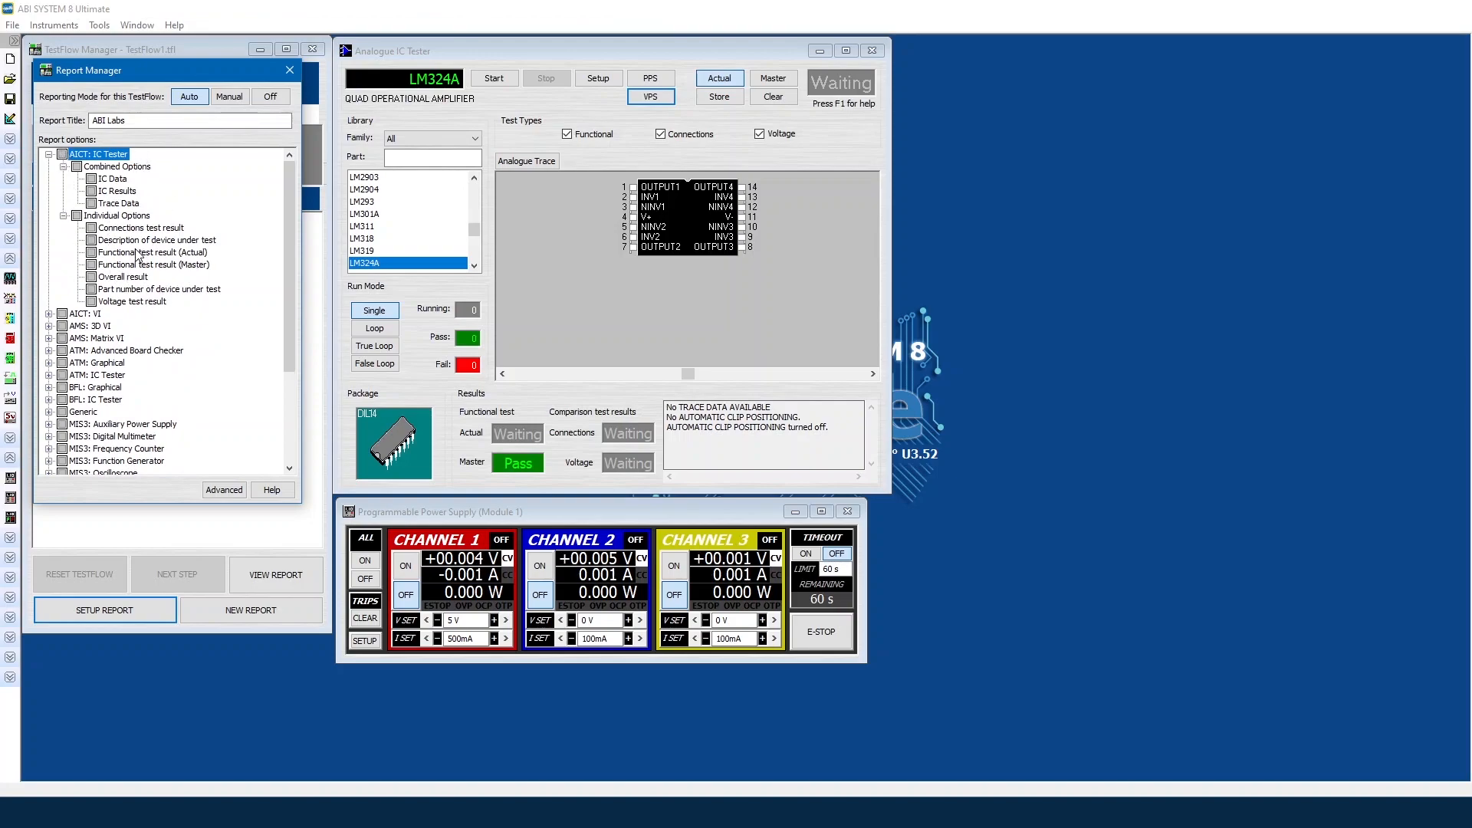
click(62, 154)
Step: Add TestFlow's Capture Open Instruments option and close the report setup
scroll(57, 306, down, 4)
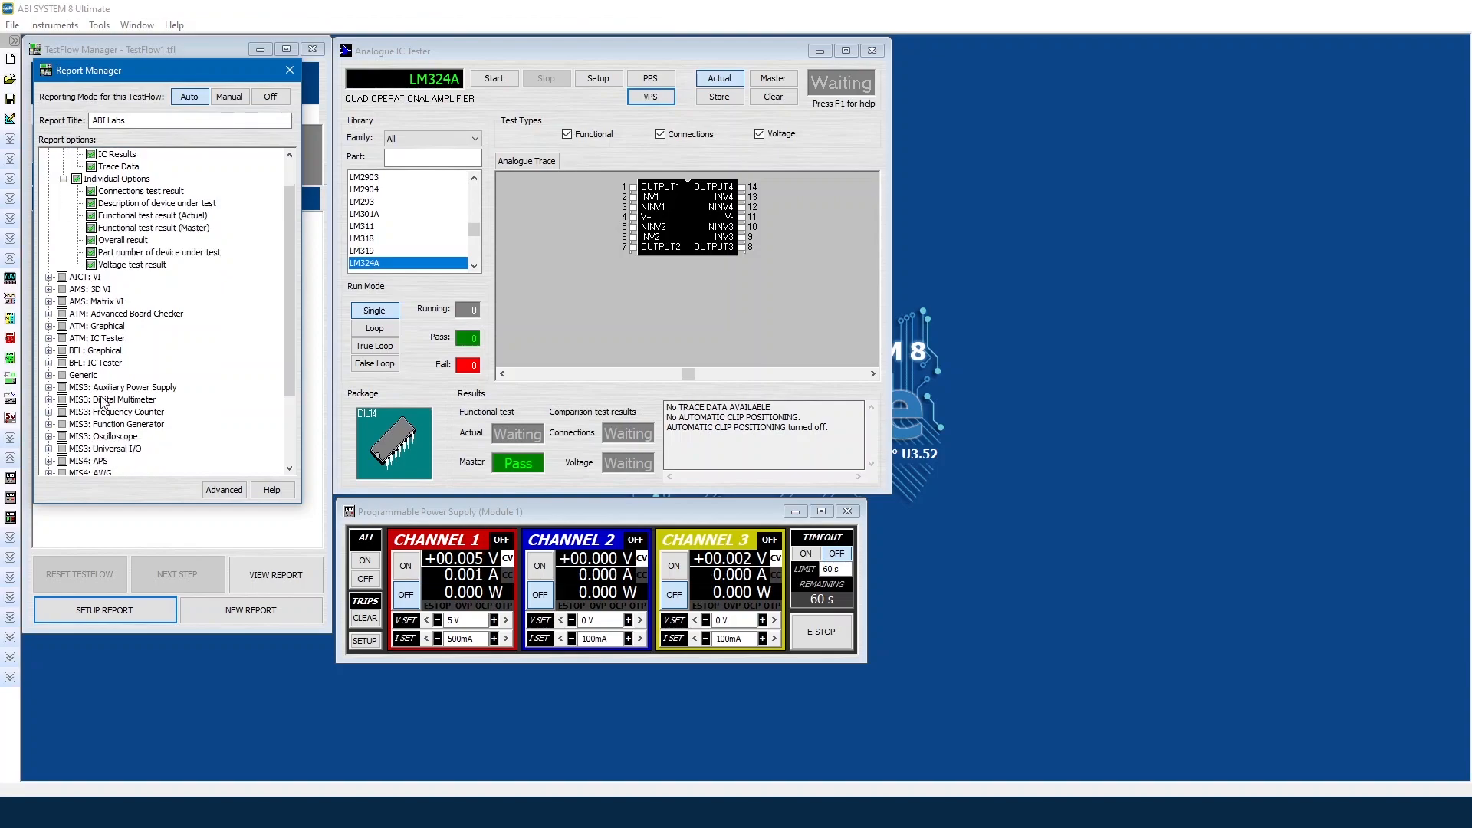
click(49, 450)
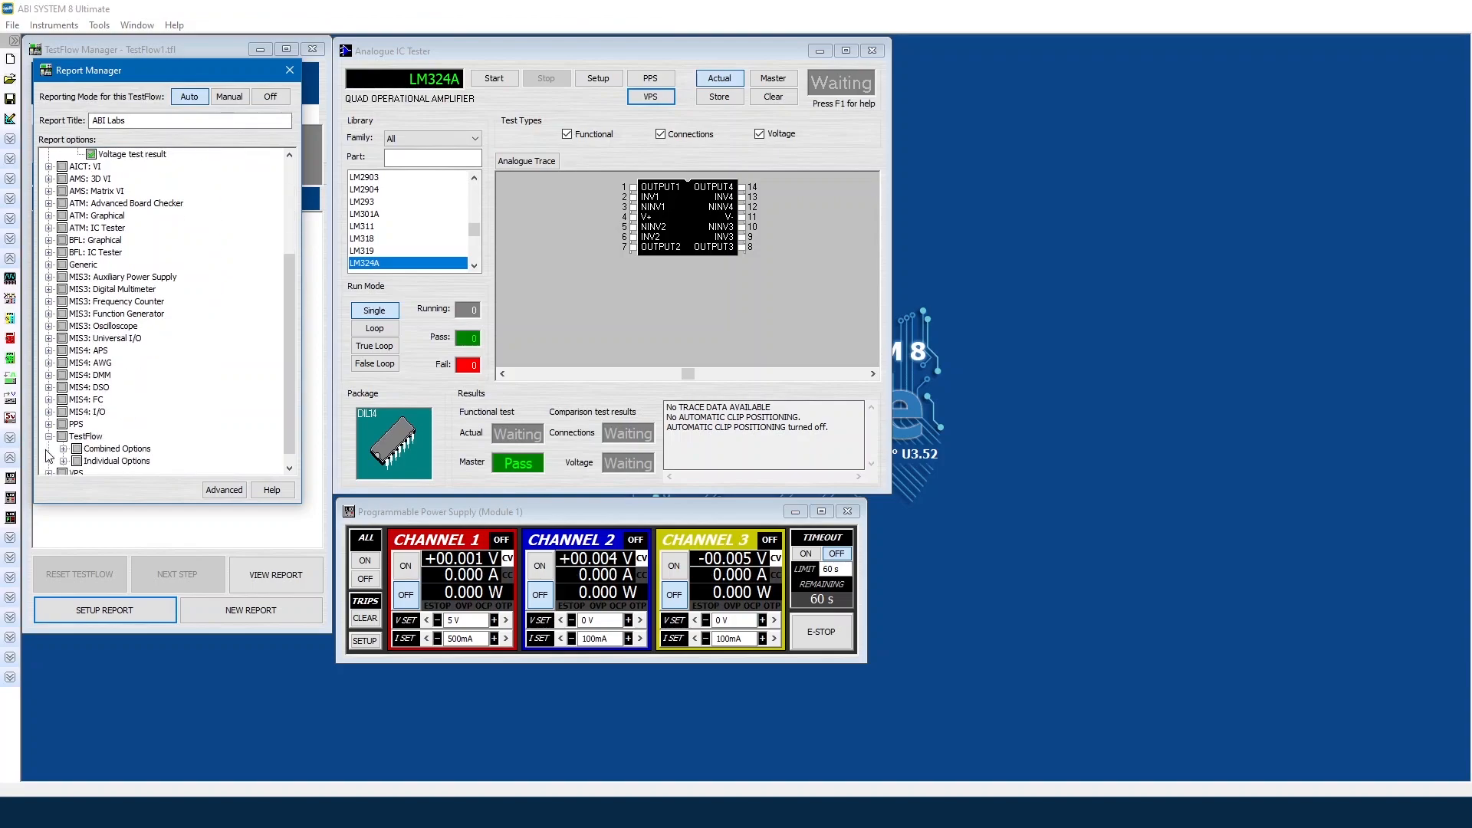
click(63, 450)
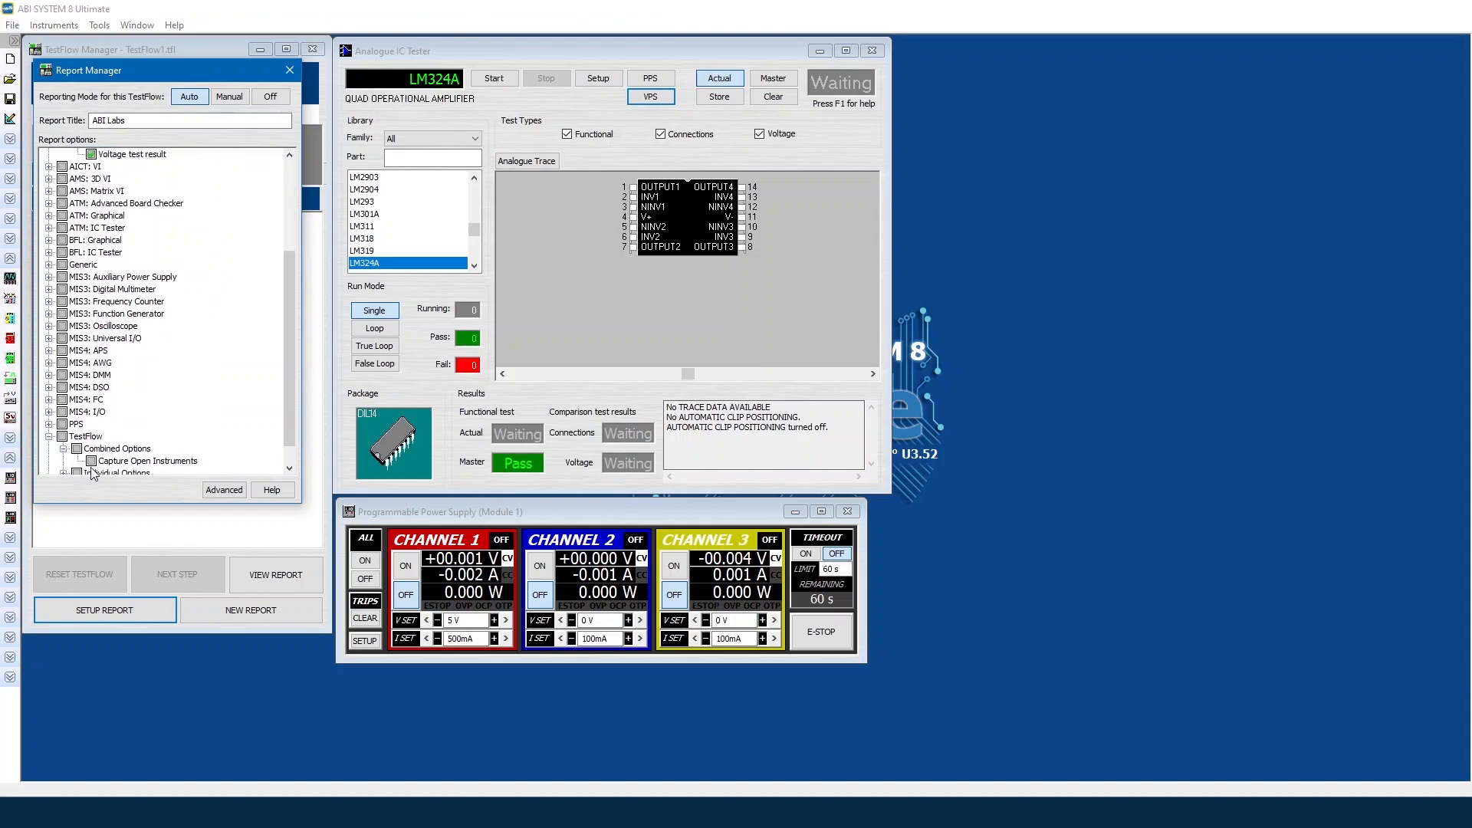
click(91, 461)
click(287, 71)
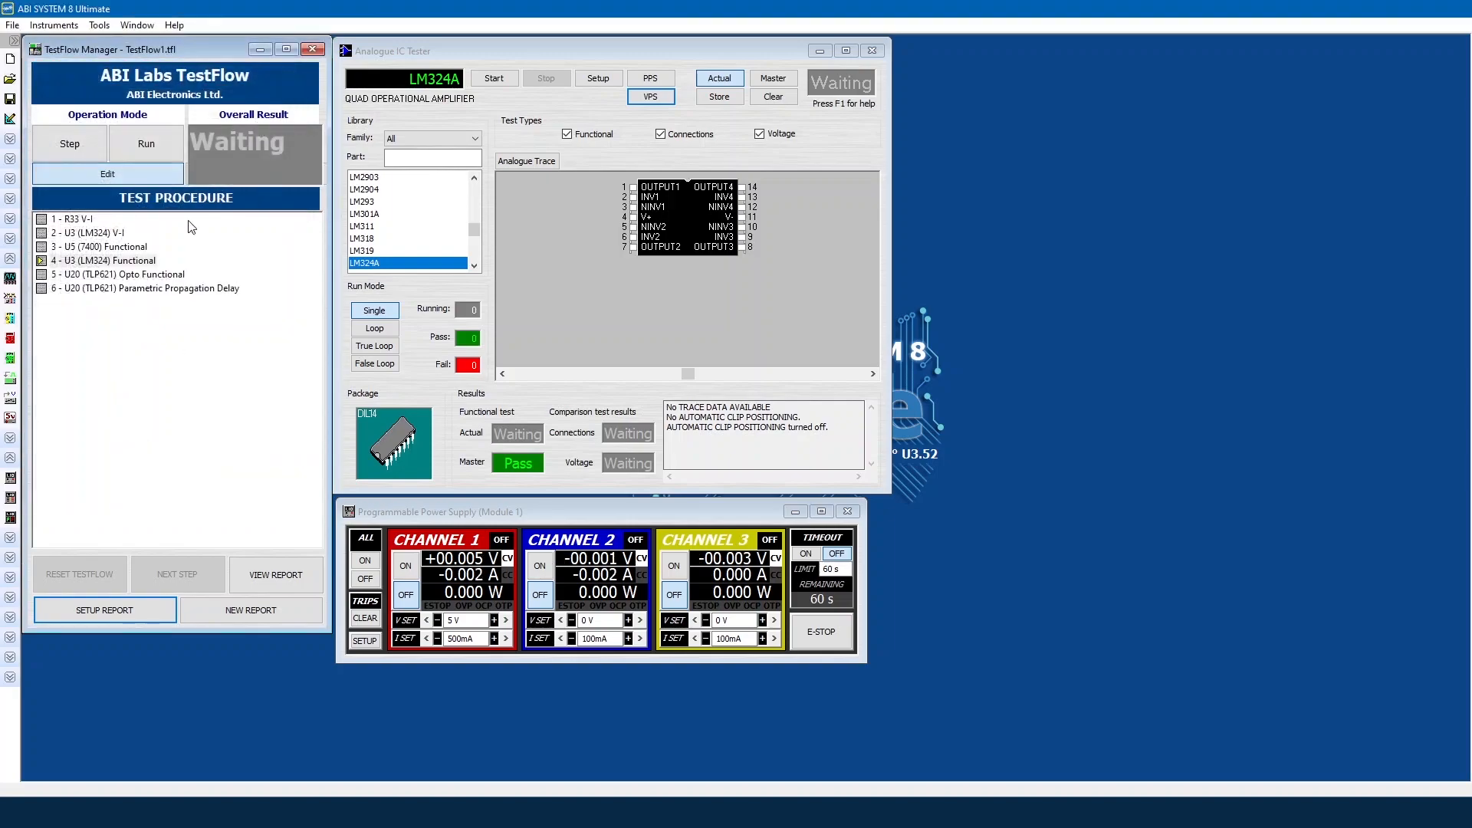
Step: Review the TLP621 Opto Functional step's AICT: IC Tester Combined Options, then close Report Manager
click(153, 274)
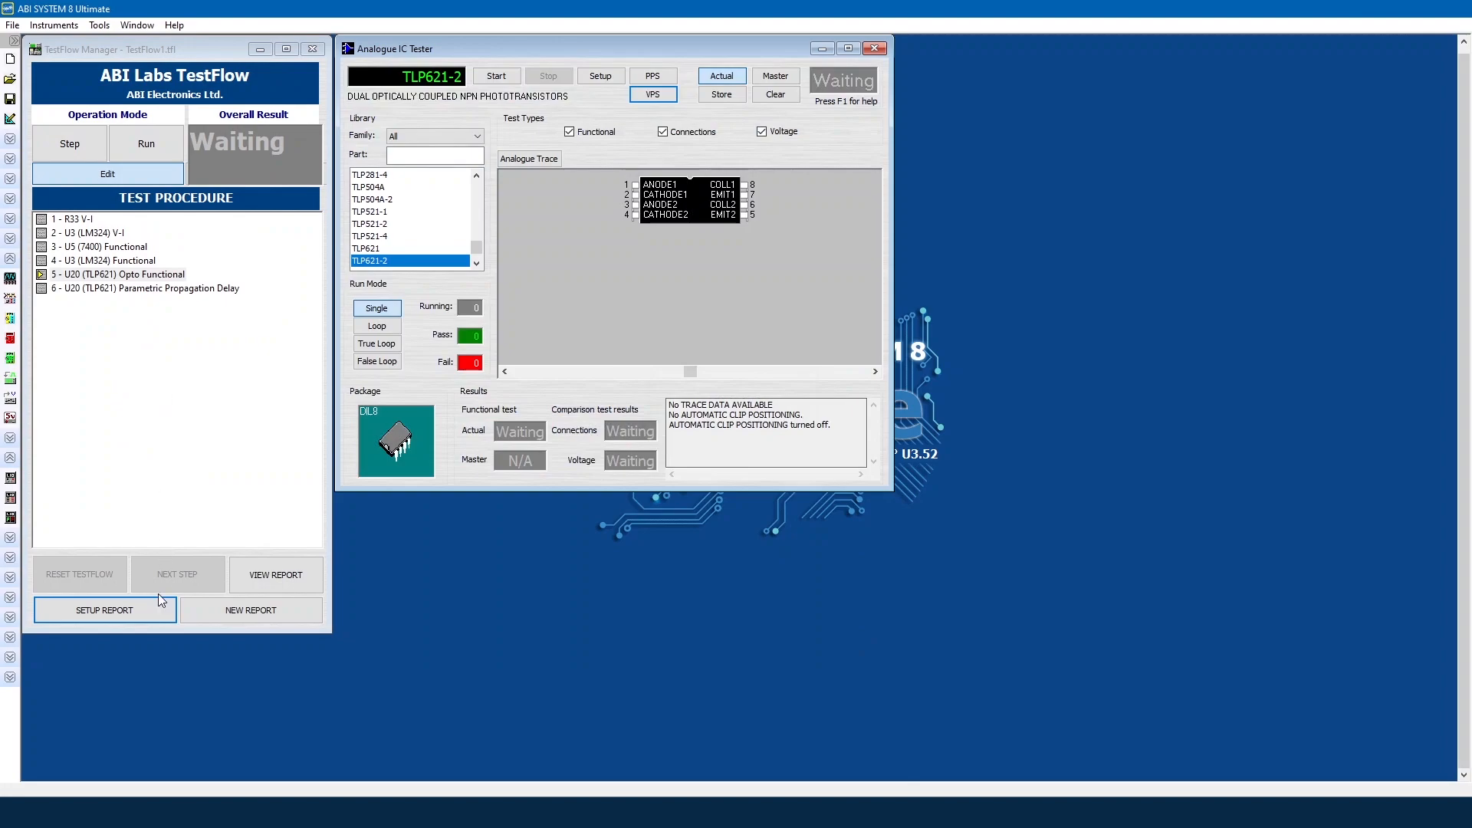
click(148, 609)
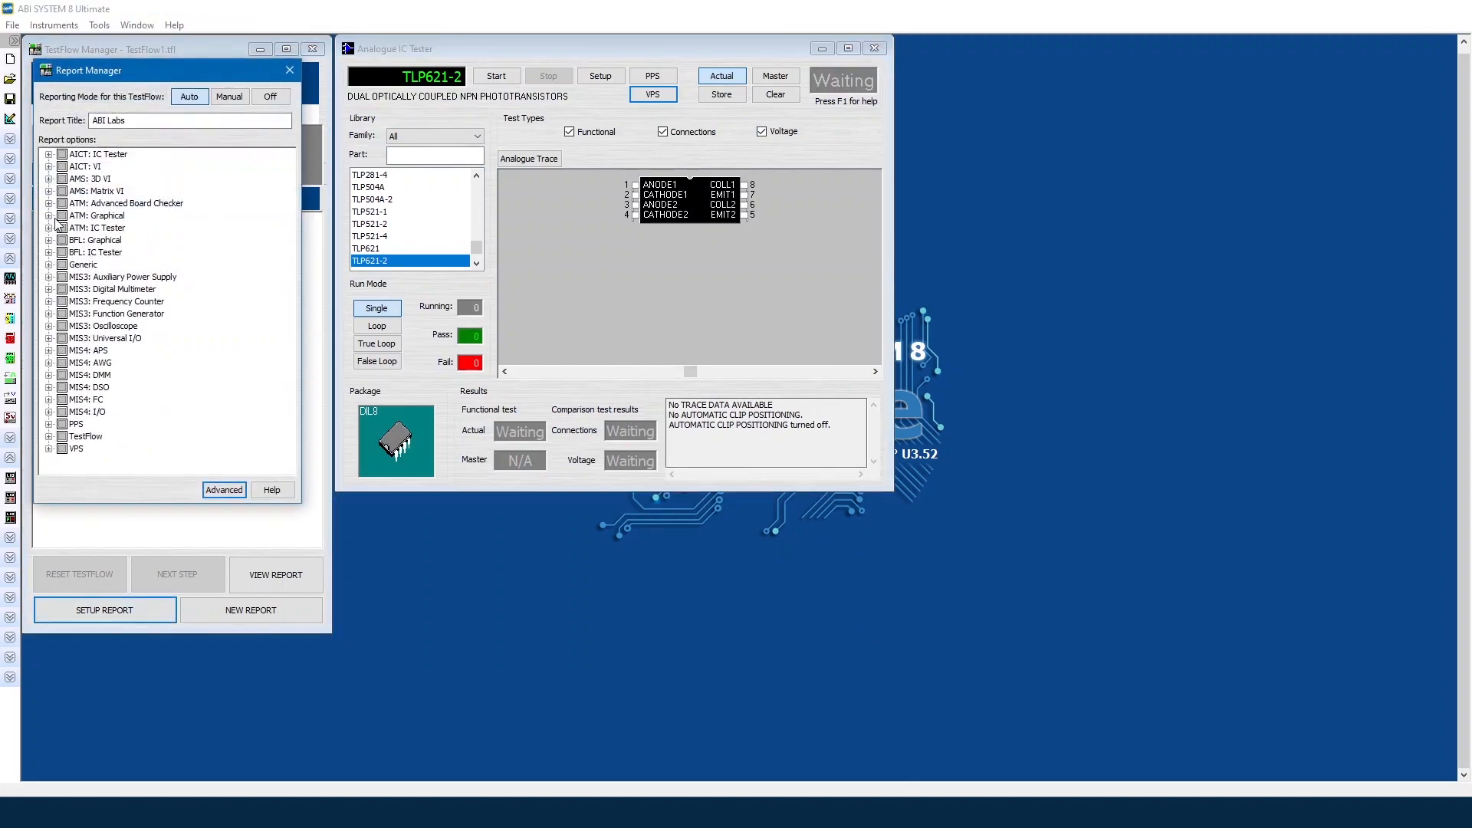
click(49, 155)
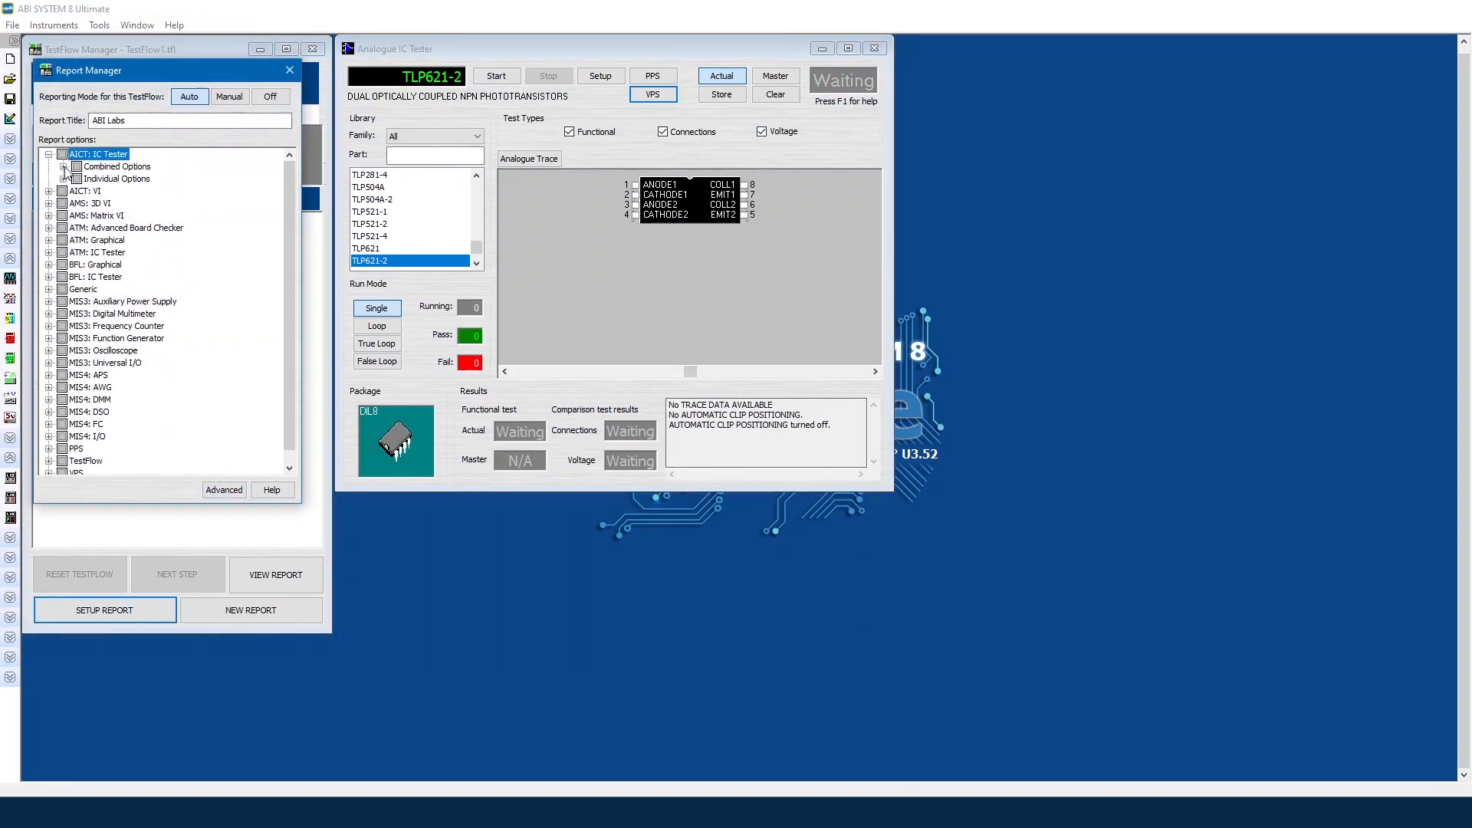
click(64, 168)
click(78, 169)
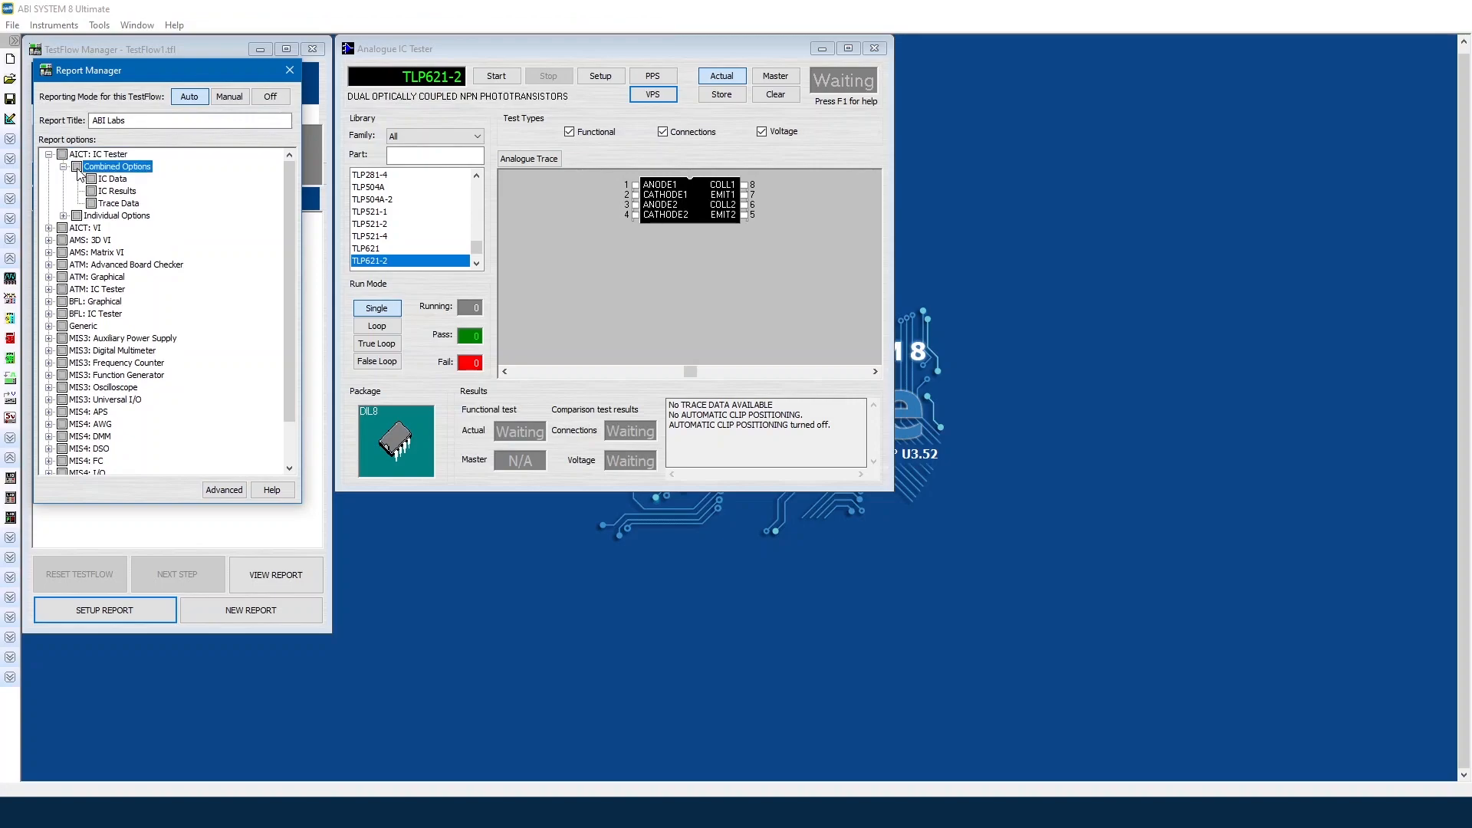
scroll(109, 447, down, 2)
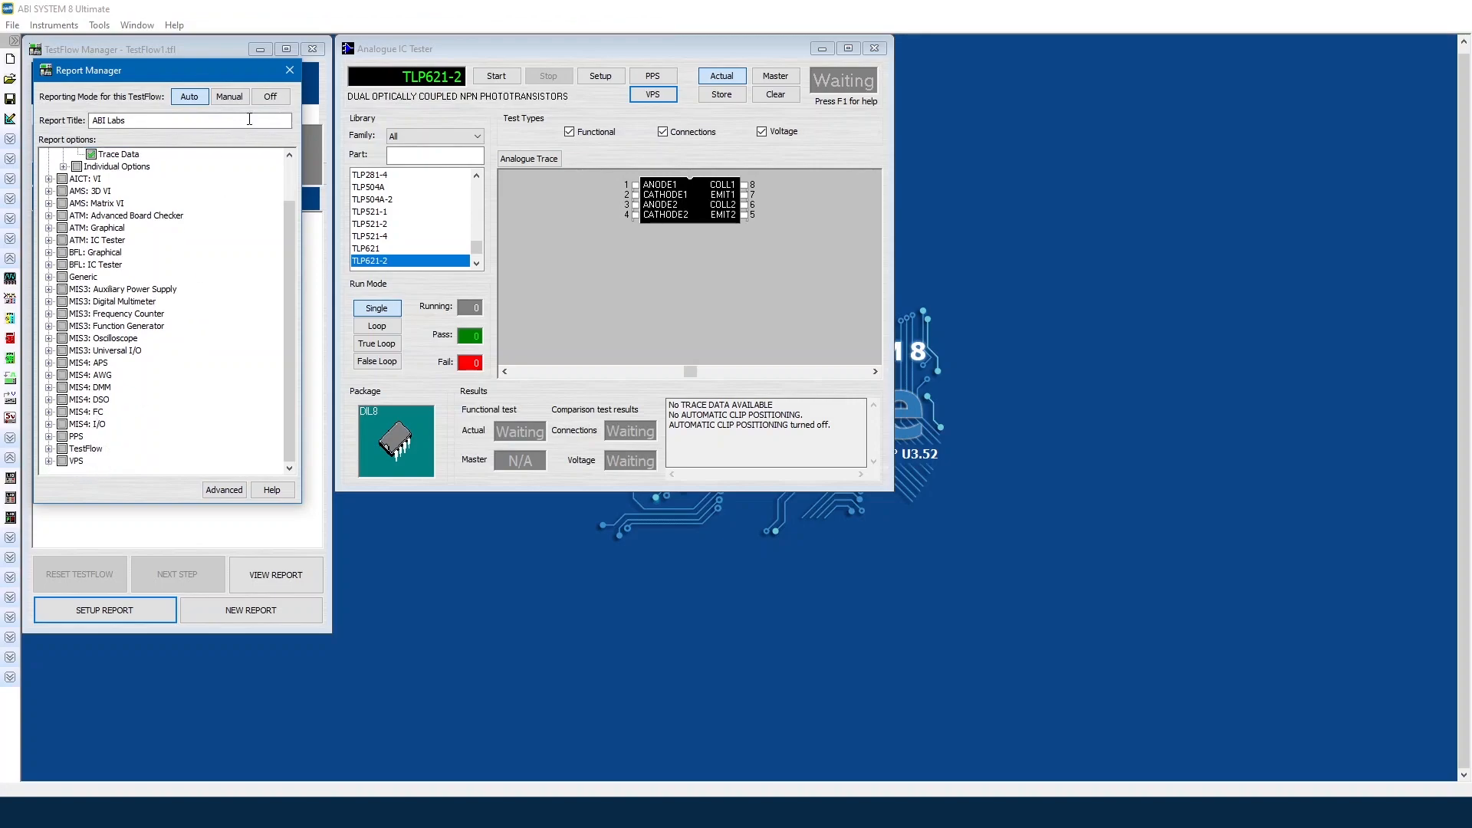
click(284, 78)
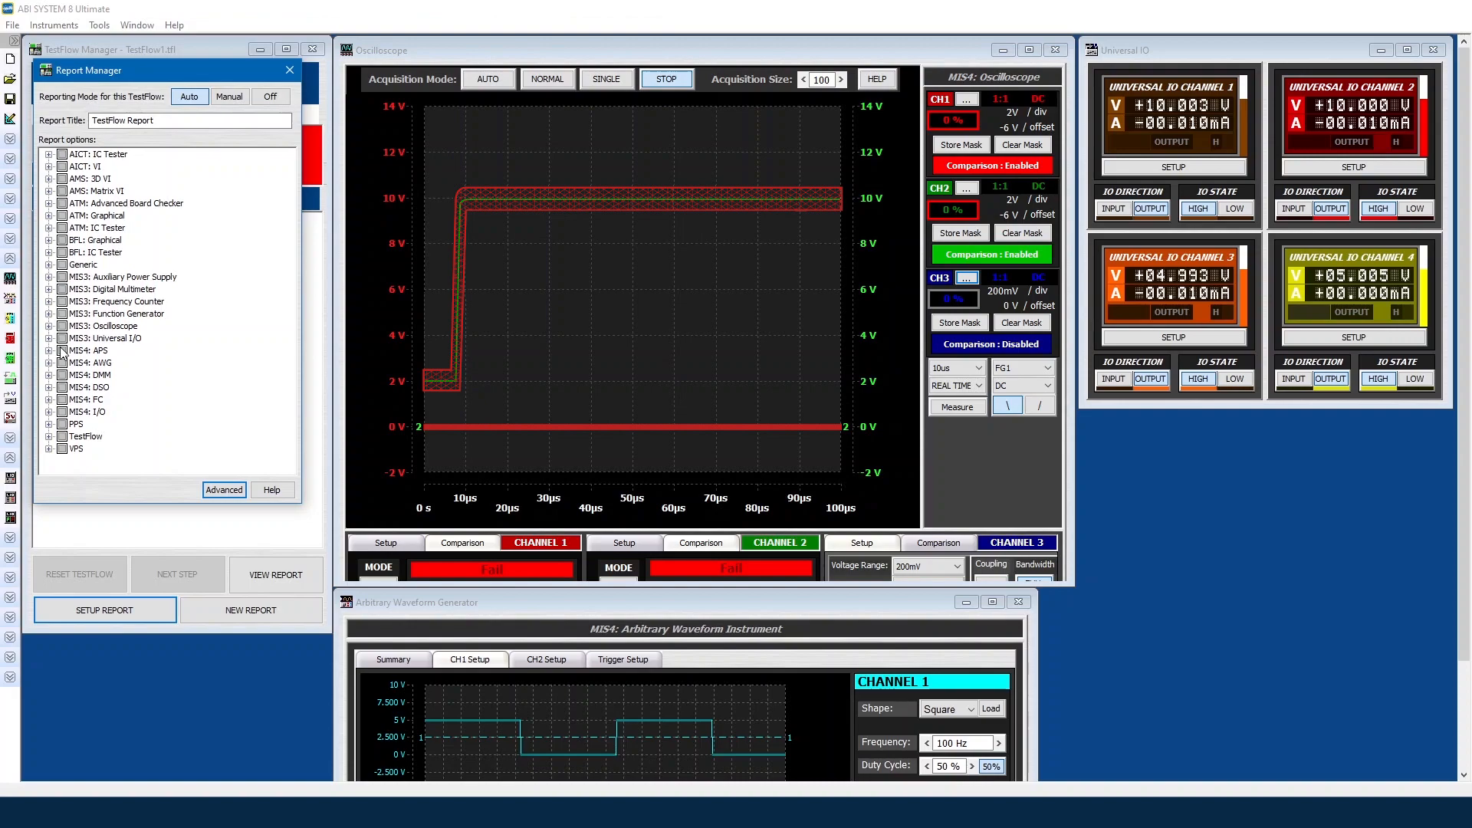
Step: Toggle the MIS4: DSO Channel 1 Period, Top and Amplitude values in the report
click(48, 388)
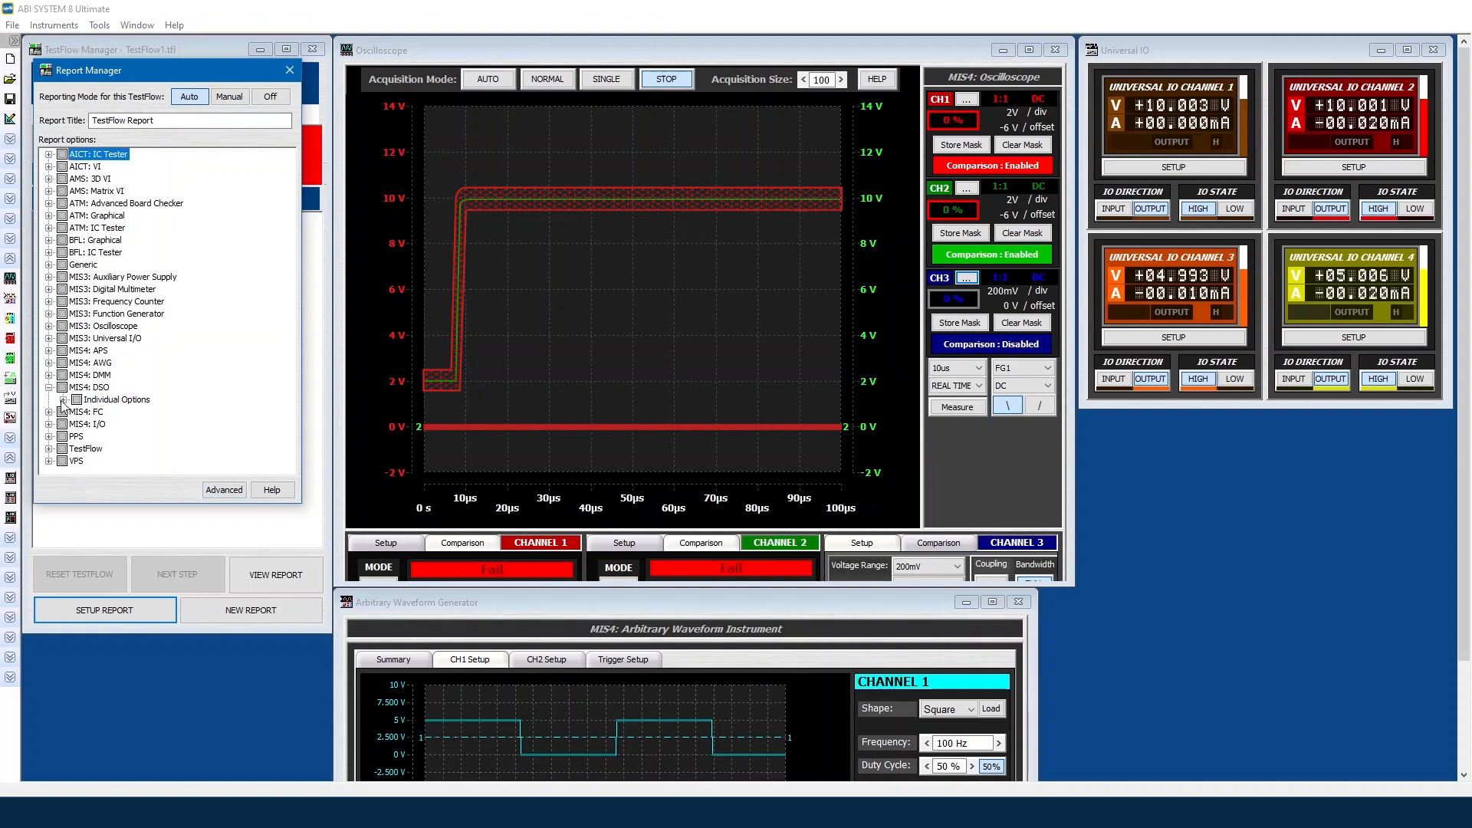
click(63, 399)
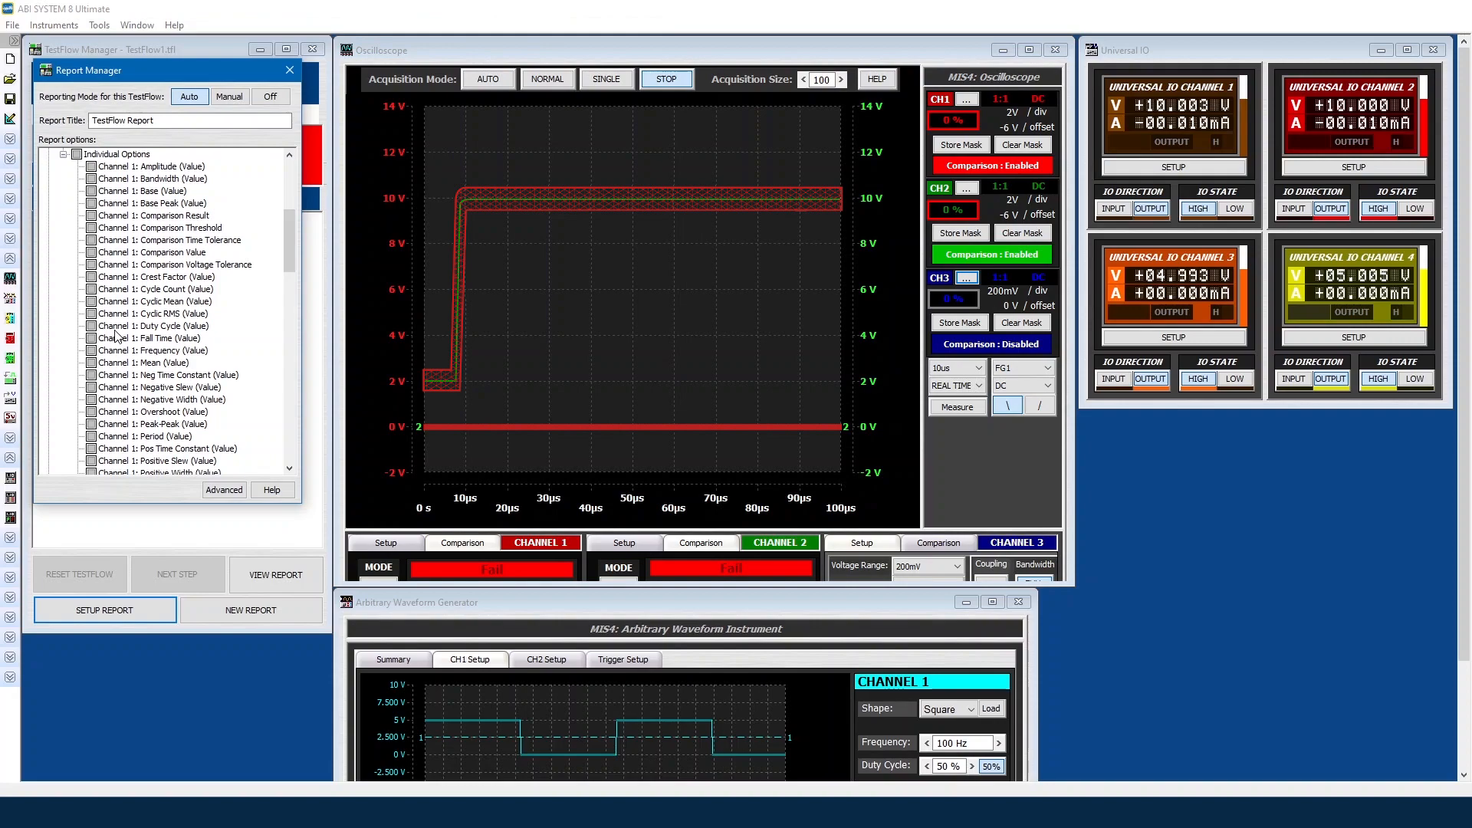
click(91, 436)
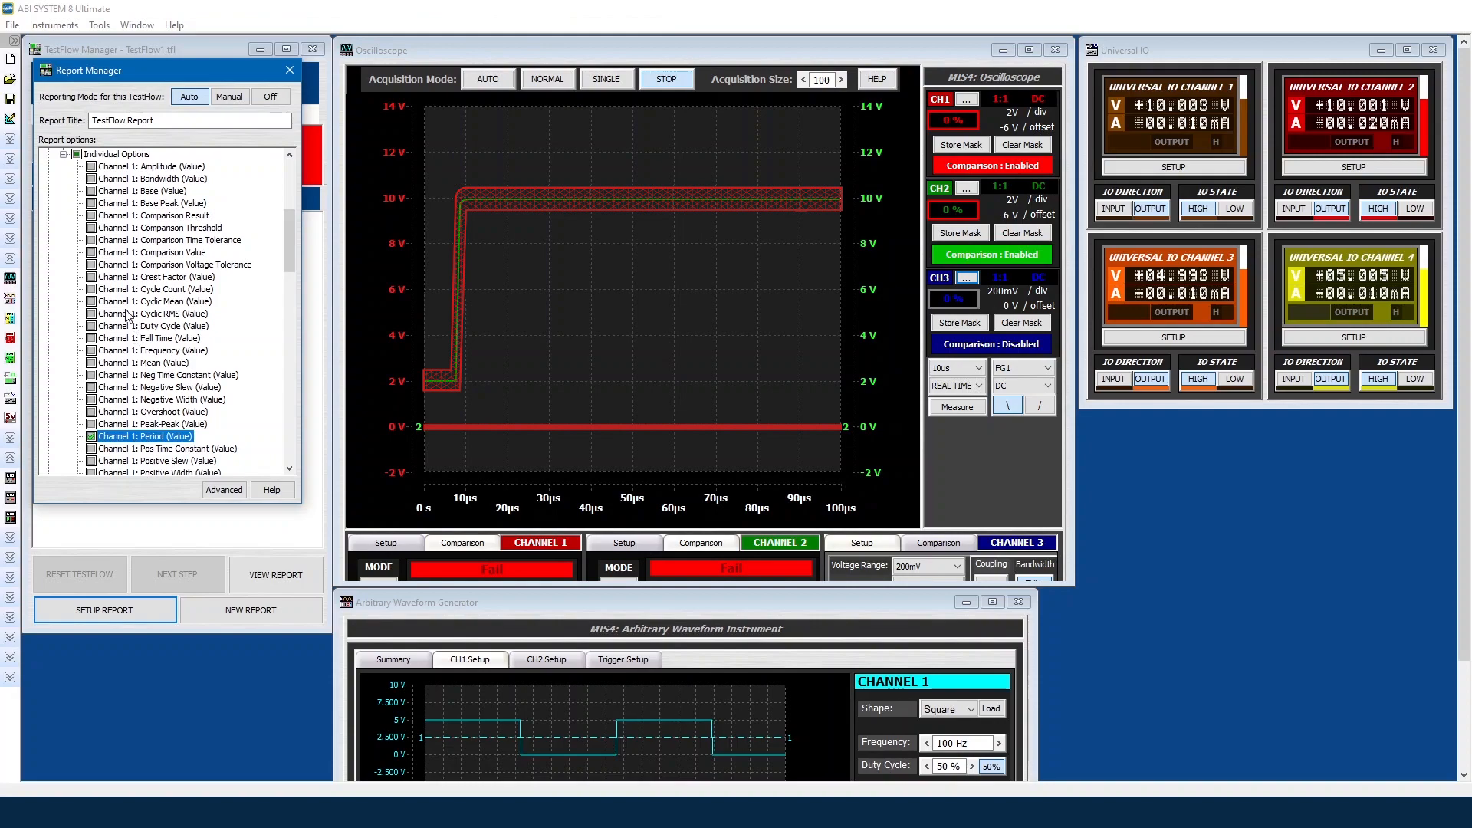
scroll(136, 353, down, 4)
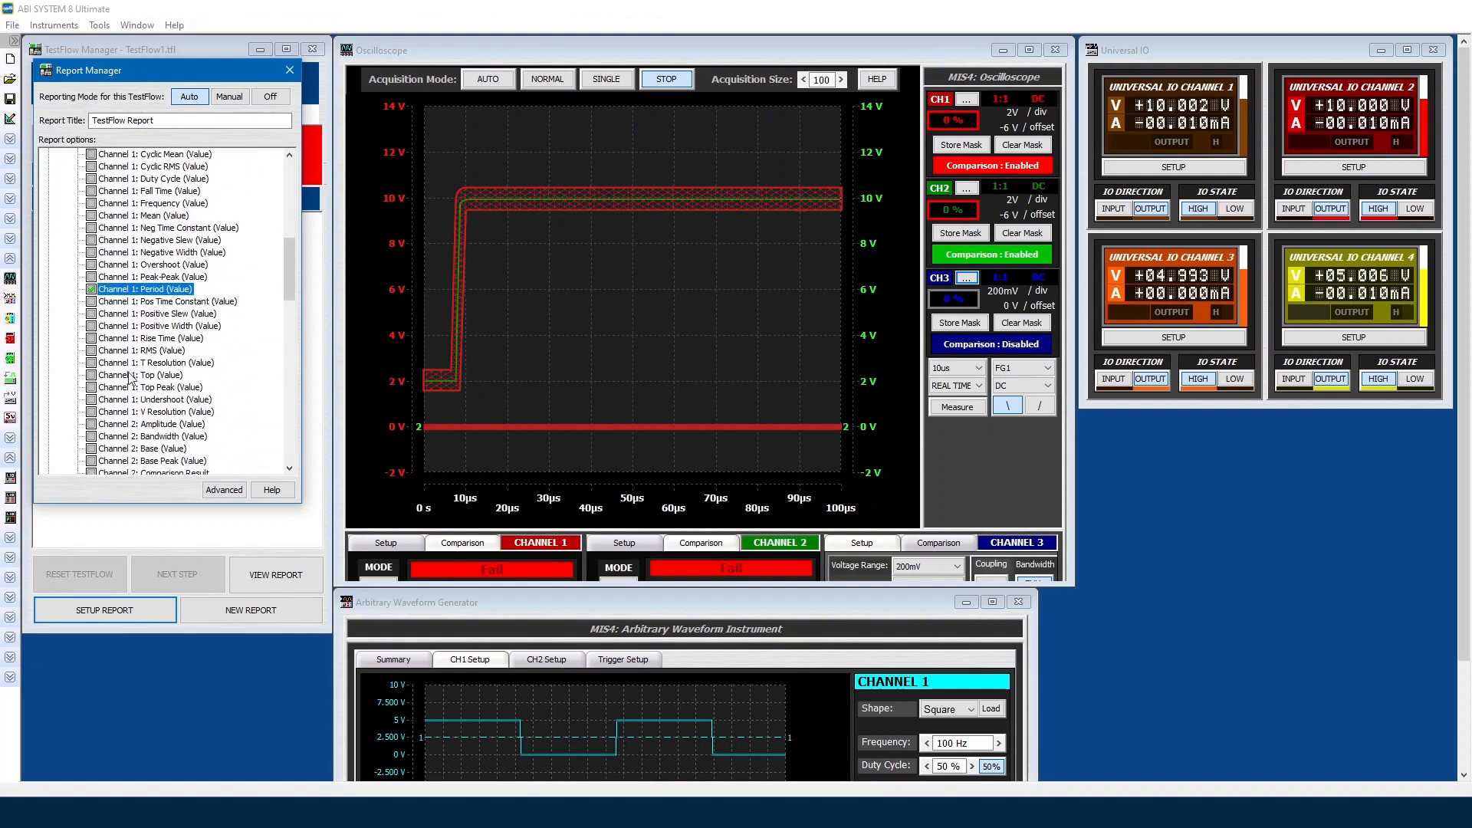
scroll(100, 459, down, 1)
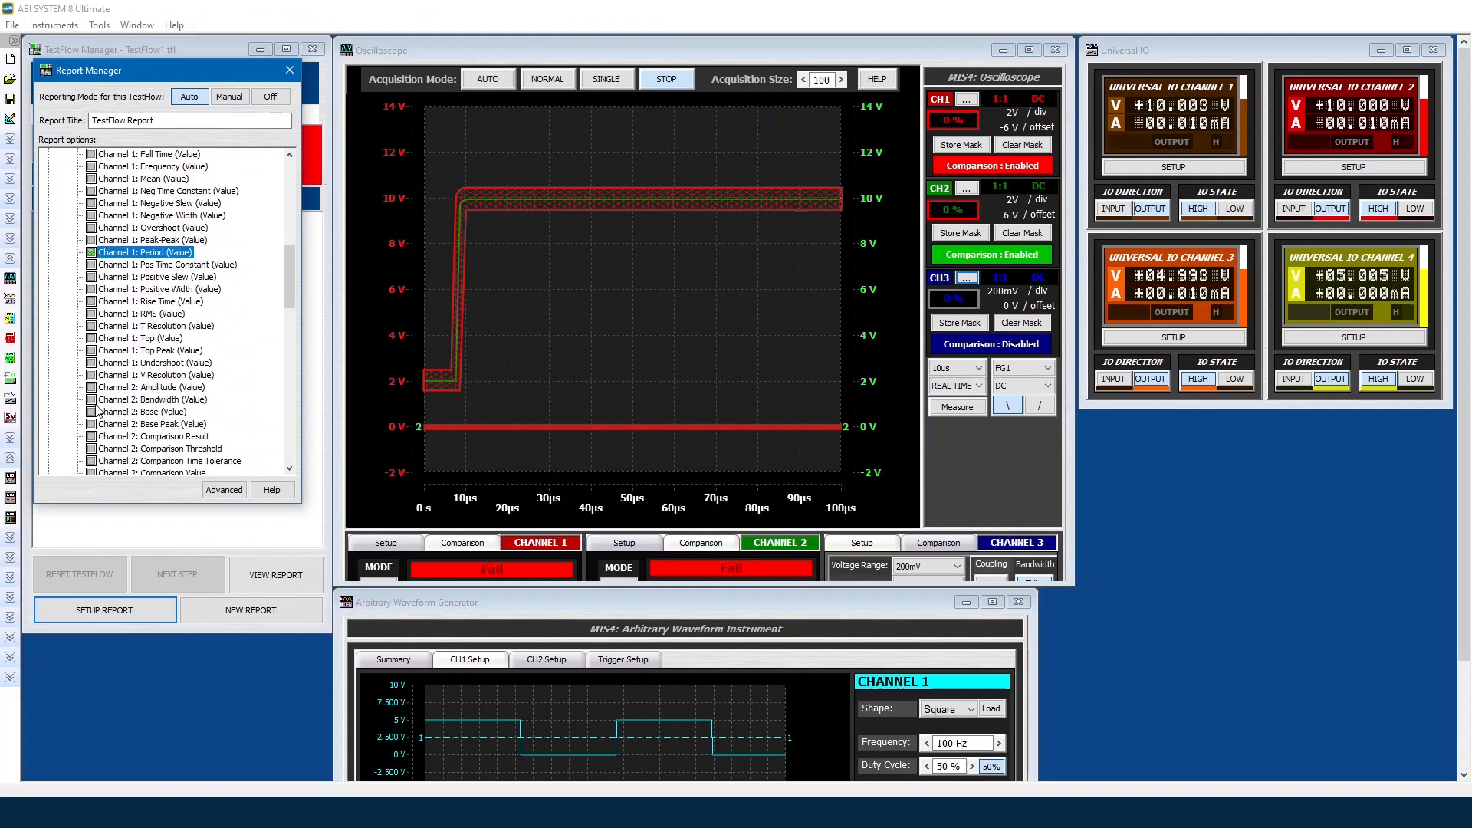
click(90, 342)
scroll(127, 379, up, 4)
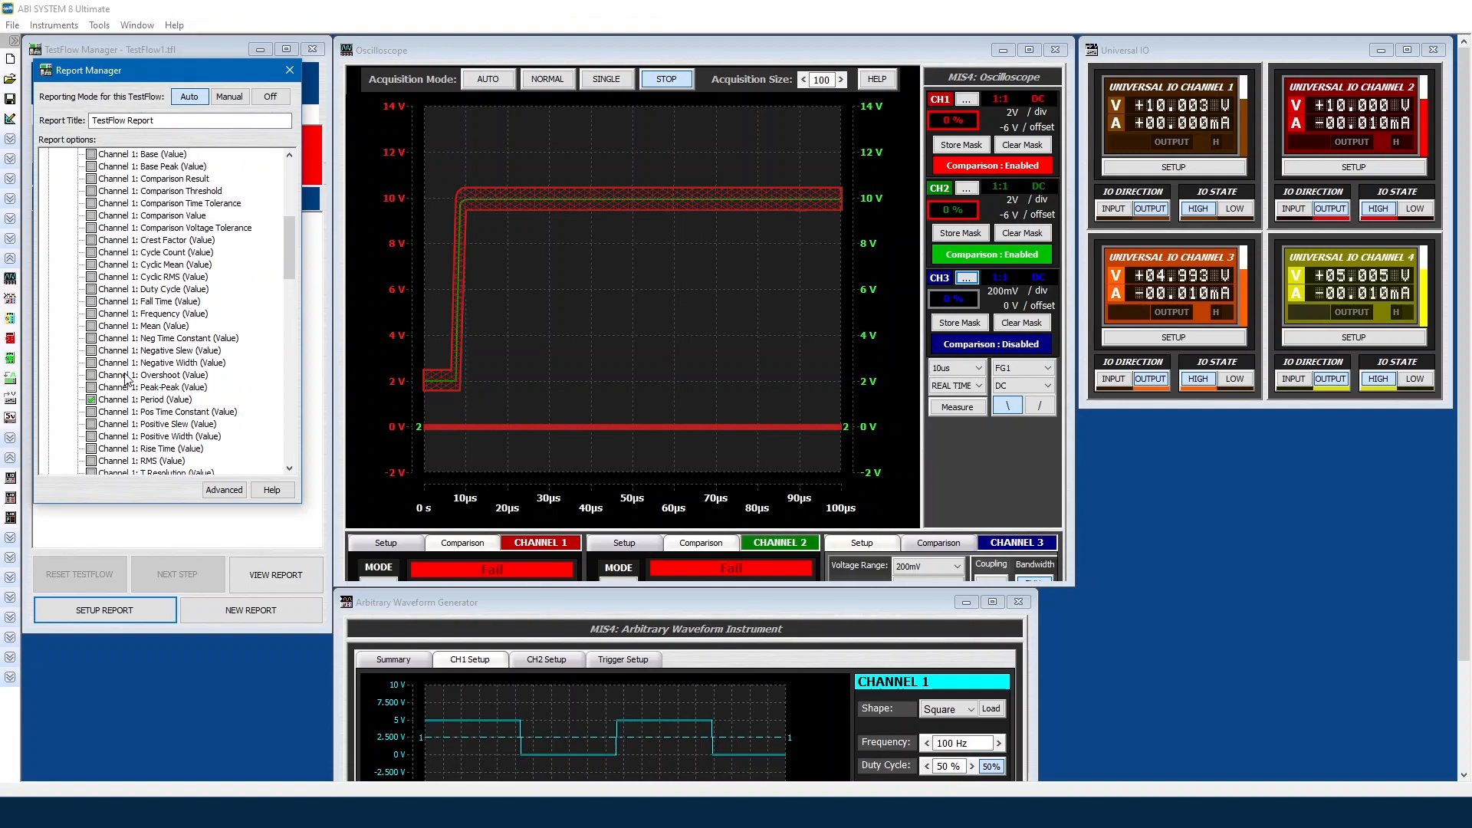
scroll(125, 379, up, 2)
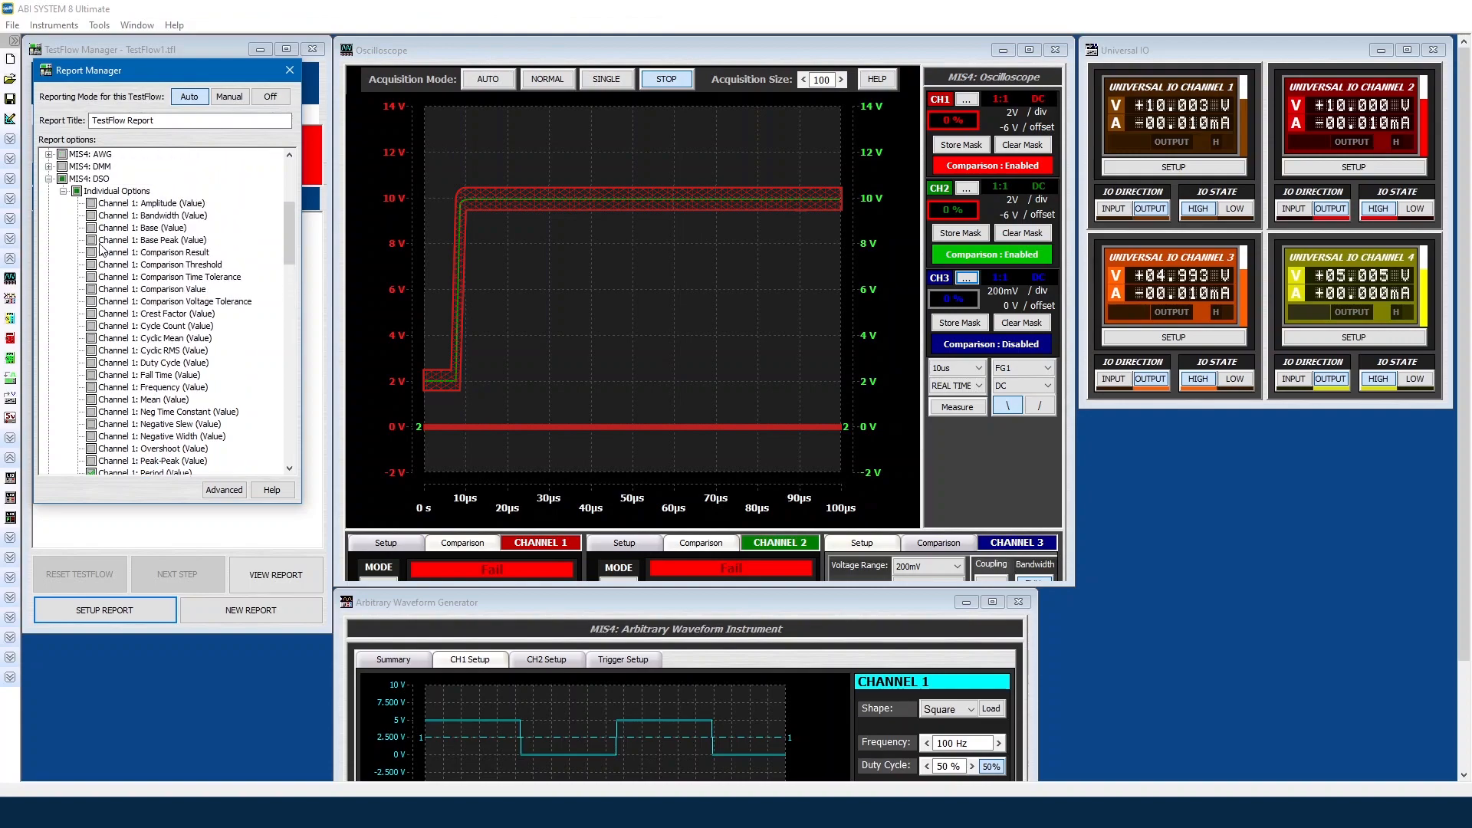
click(91, 203)
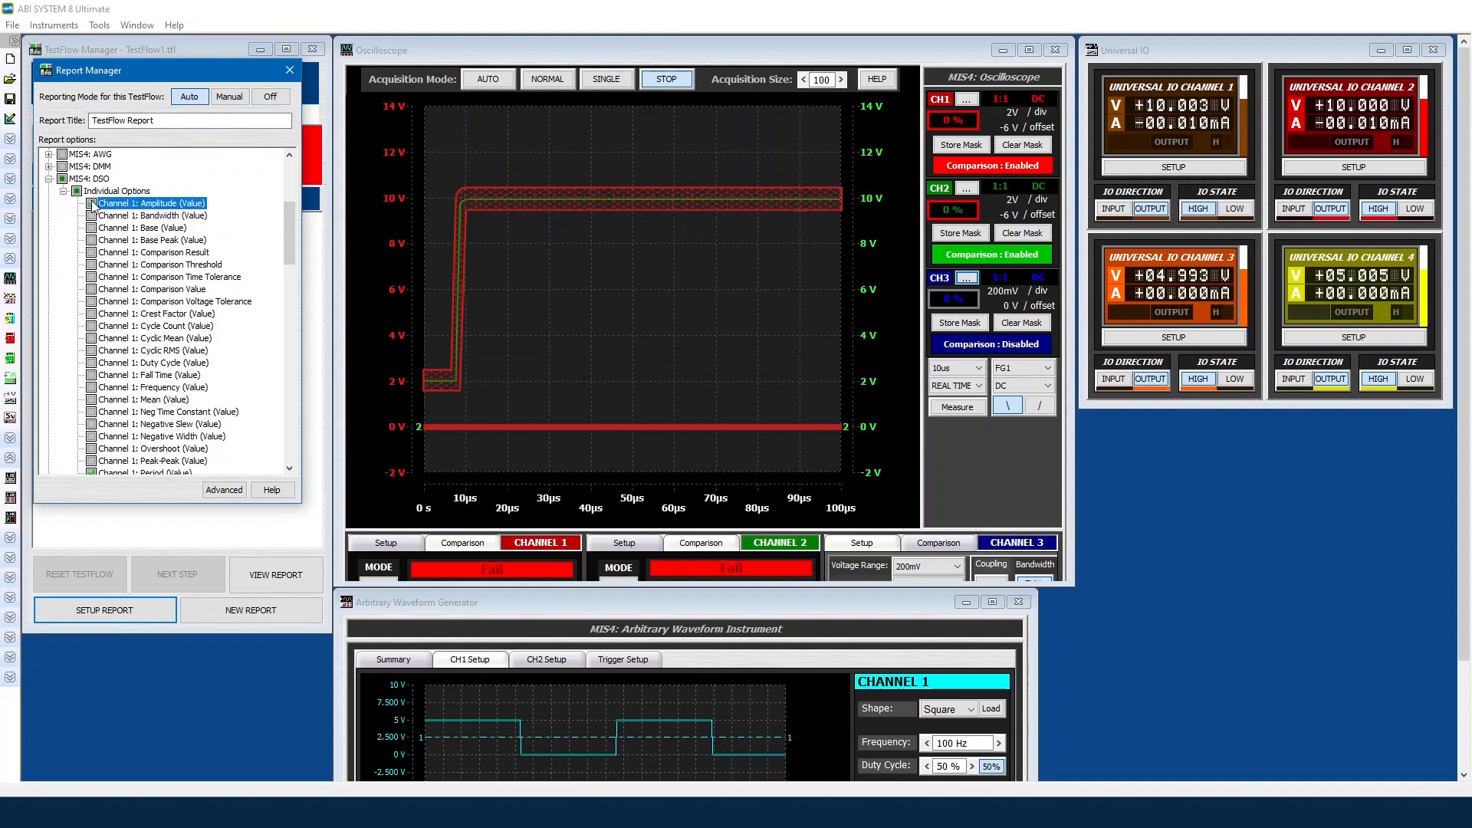
click(49, 178)
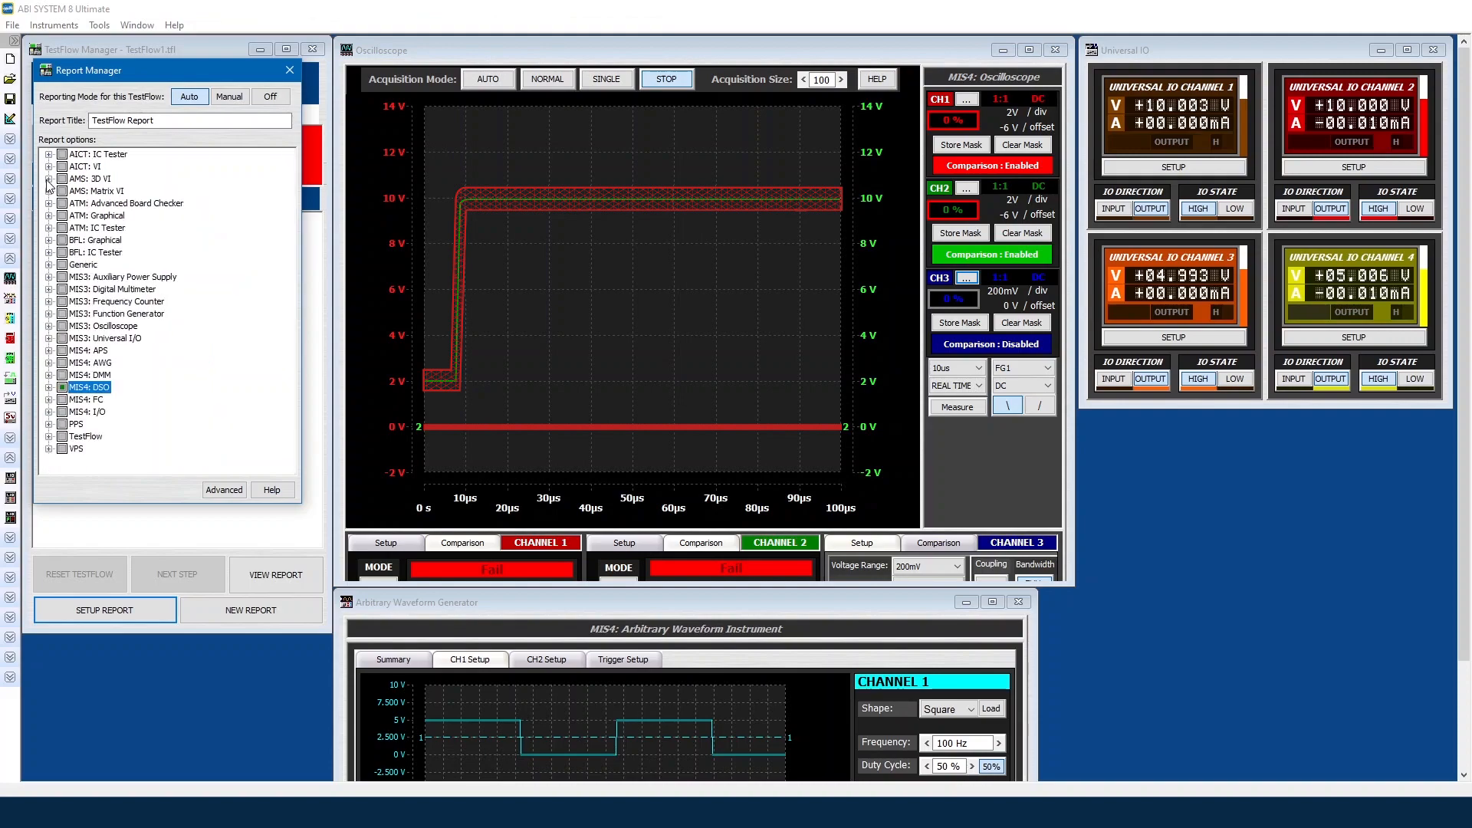
Step: Include MIS4: I/O Channel Output Data in the report
click(49, 413)
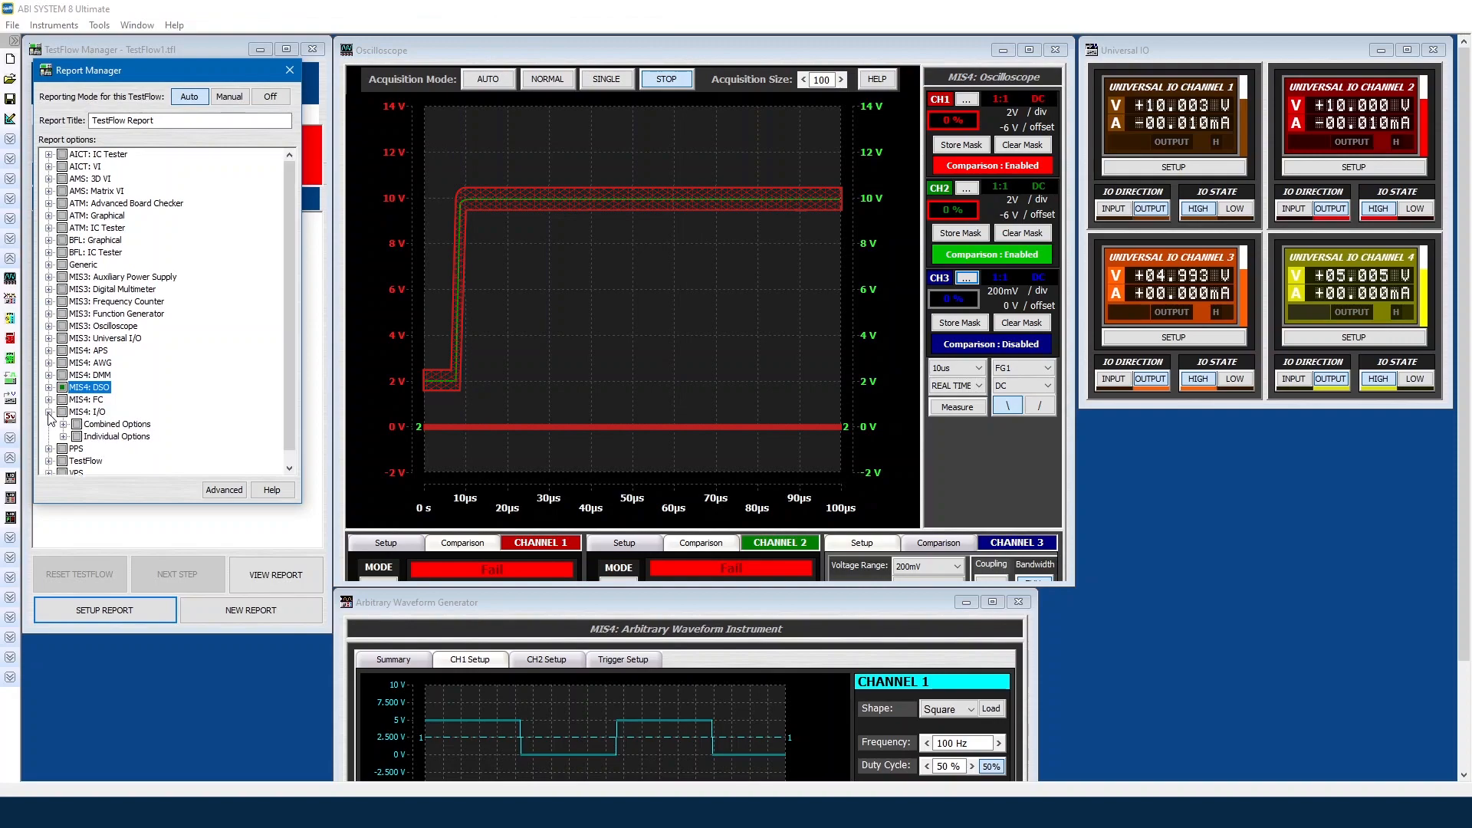
click(64, 424)
scroll(73, 443, down, 1)
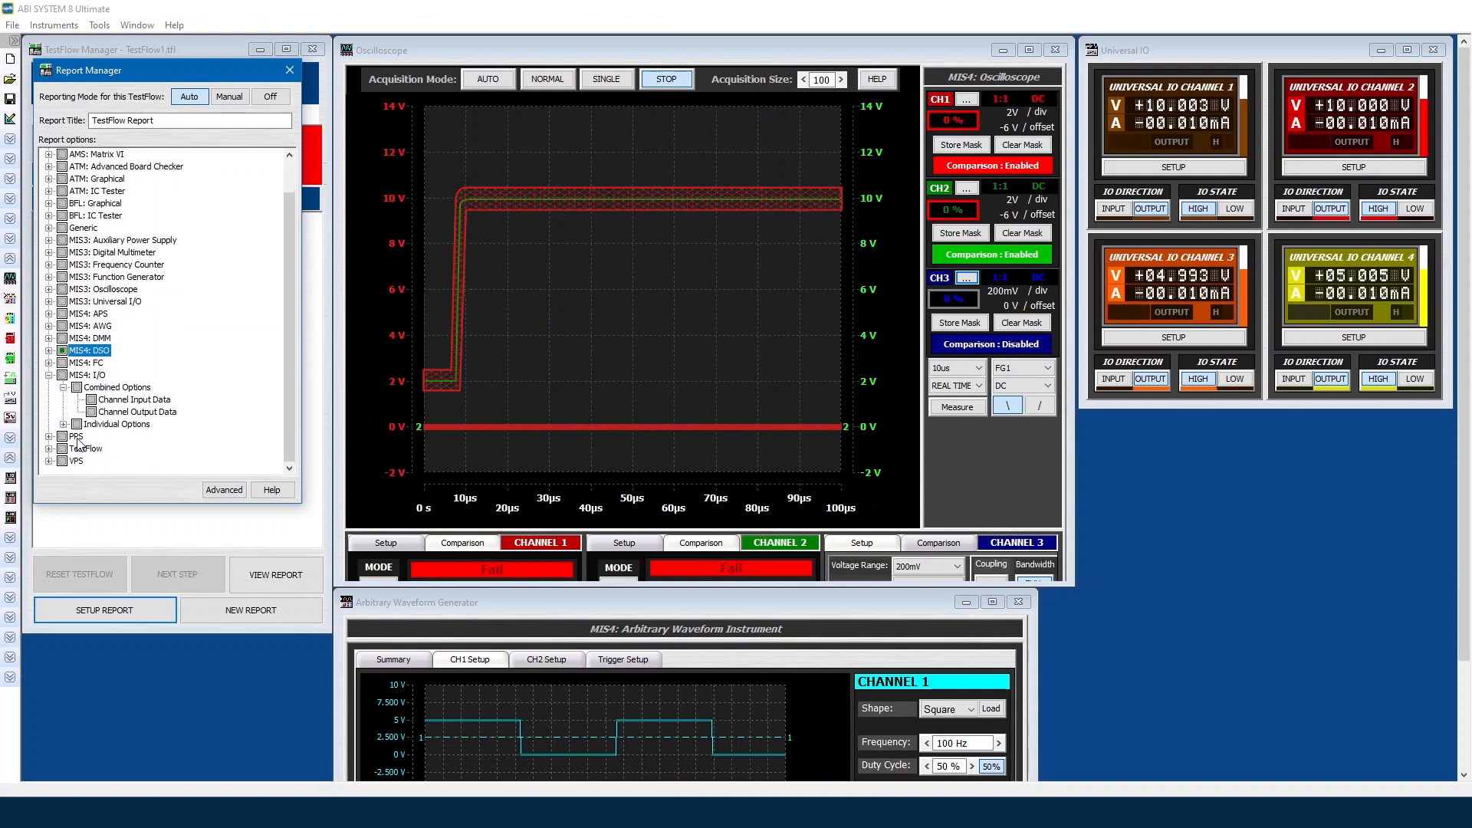
click(92, 412)
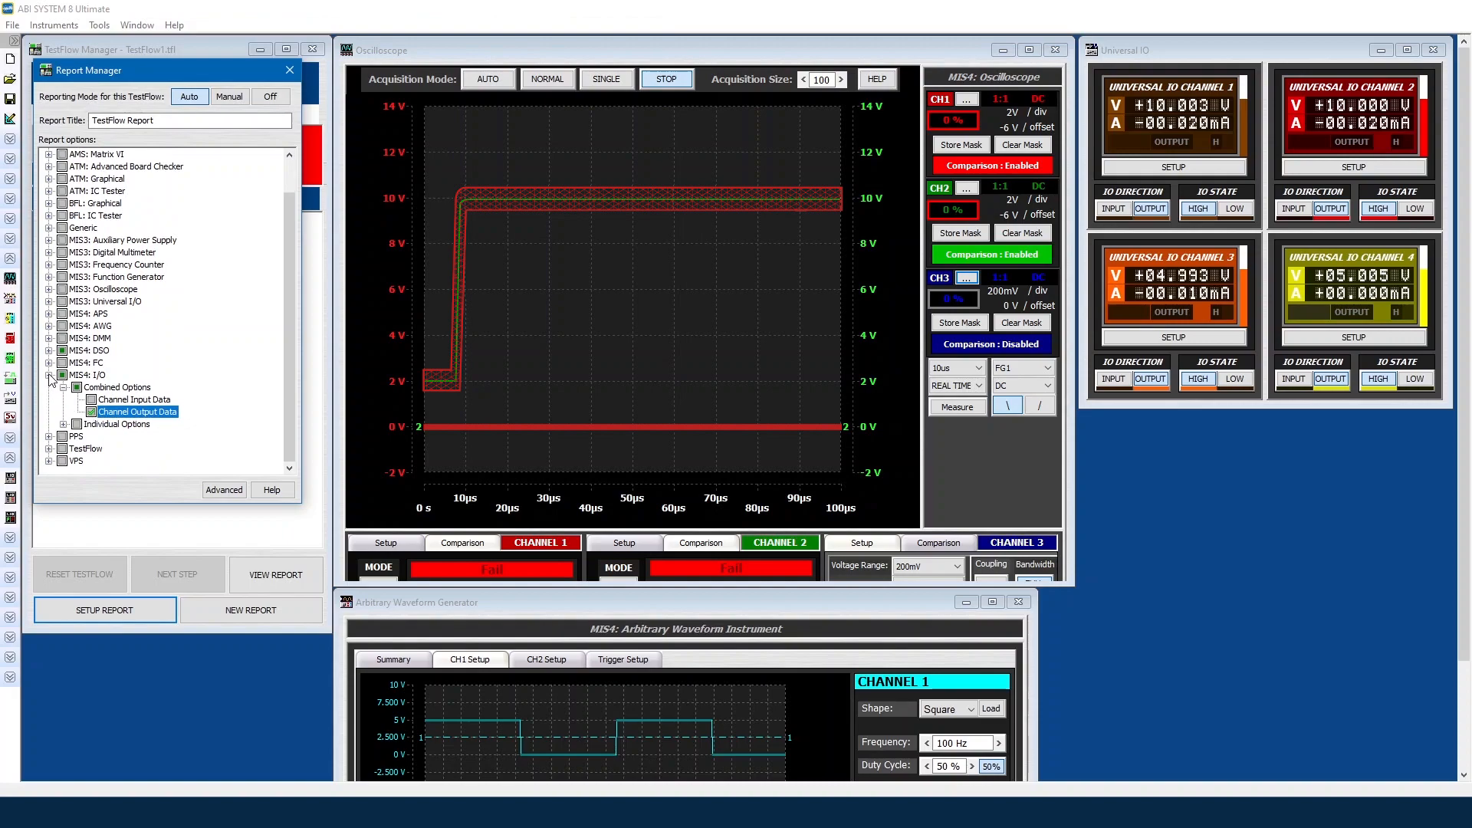
click(49, 376)
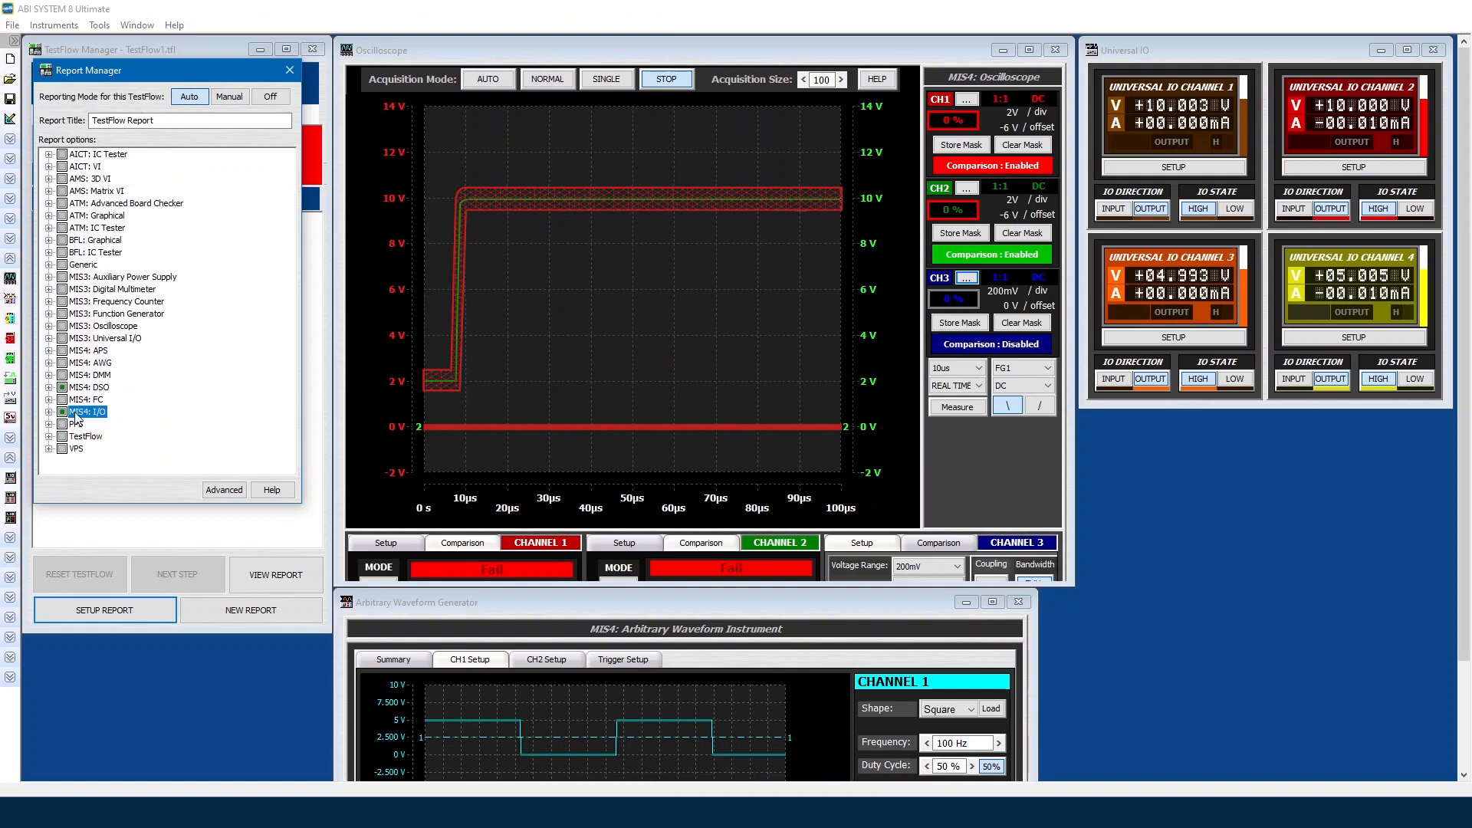
Step: Include MIS4: AWG Channel 1 Amplitude, Duty Cycle and Frequency in the report
click(48, 363)
click(63, 374)
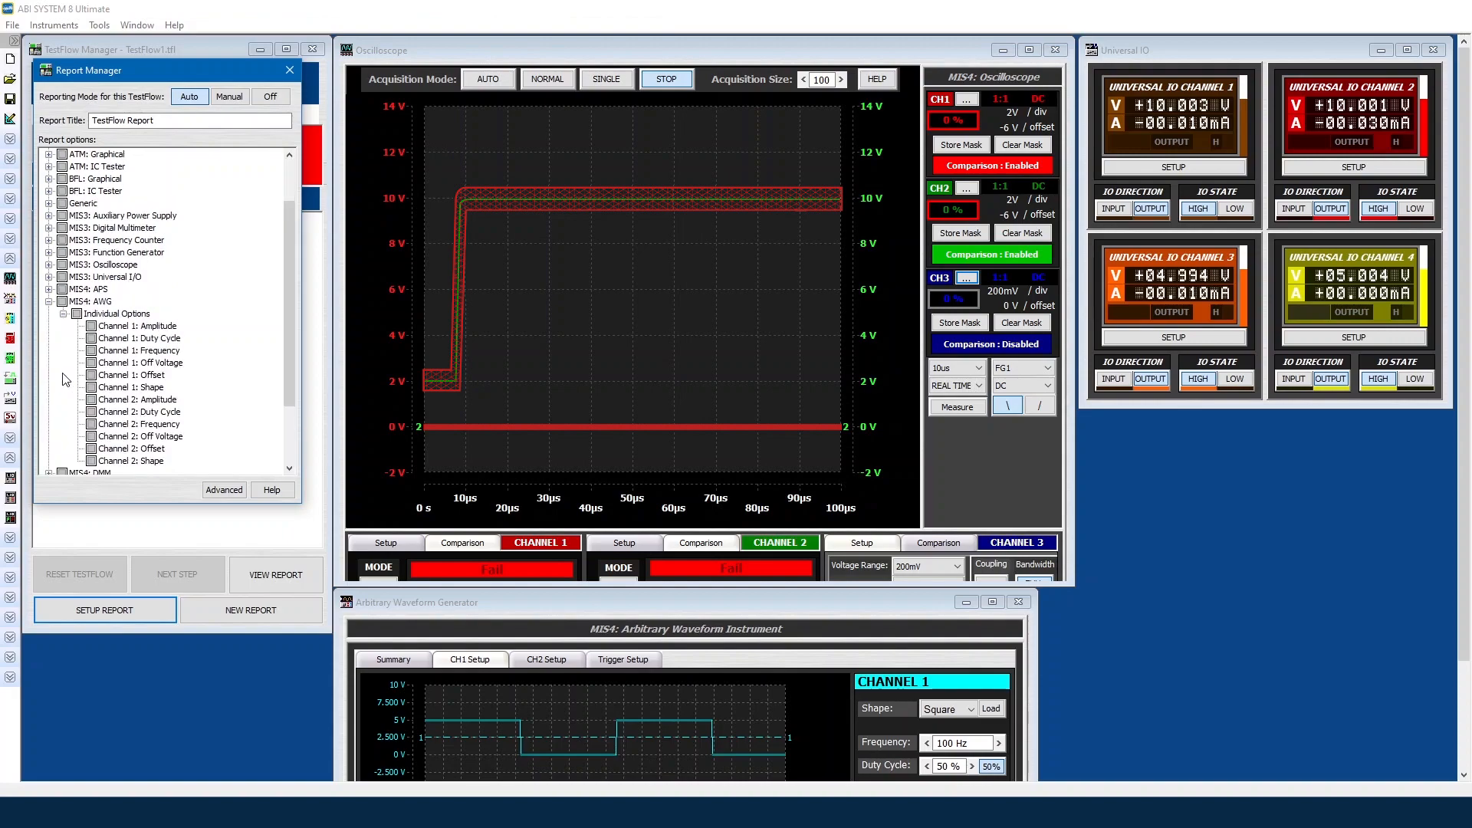
click(91, 326)
click(92, 339)
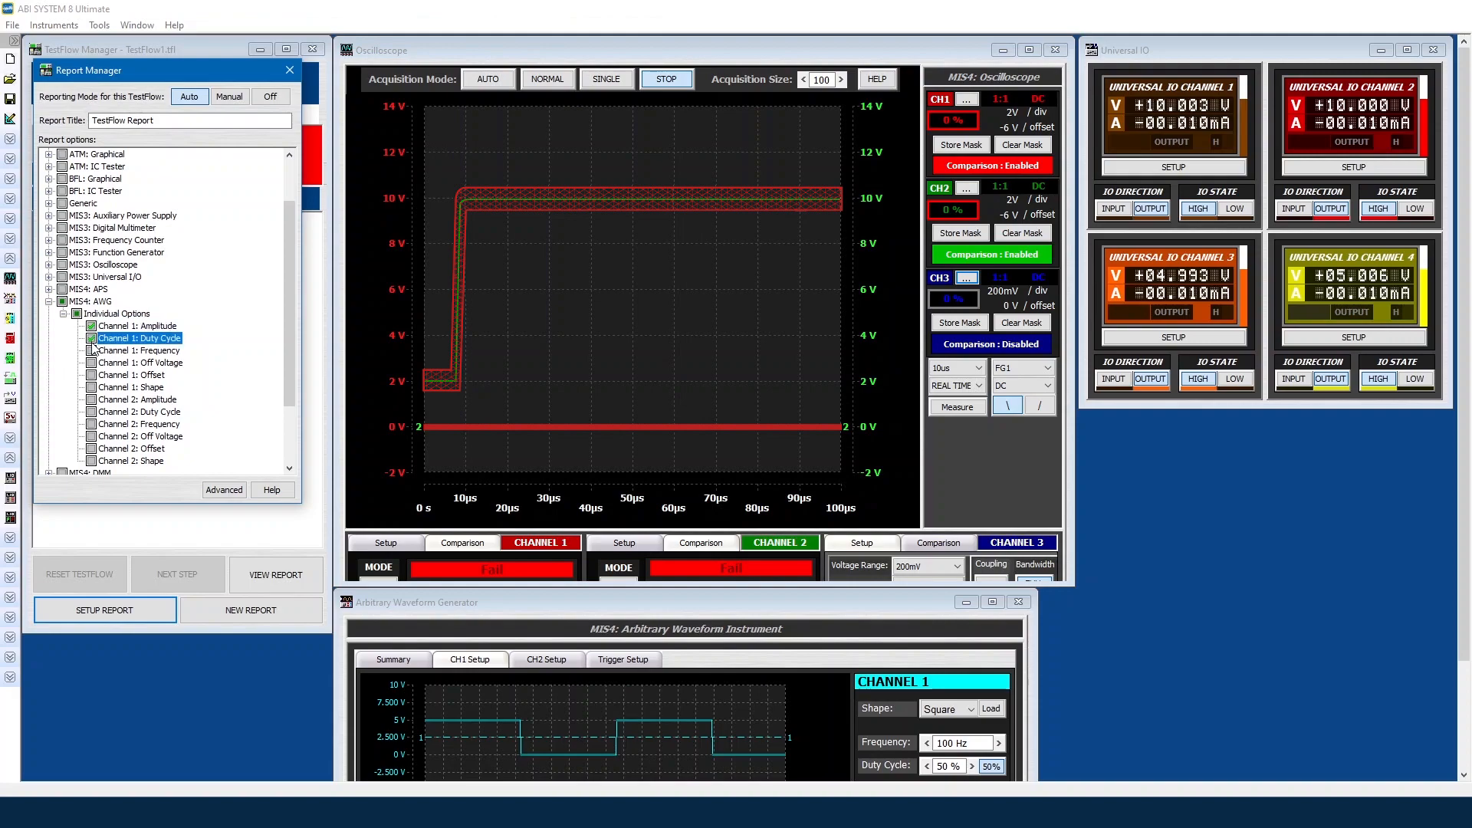
click(92, 350)
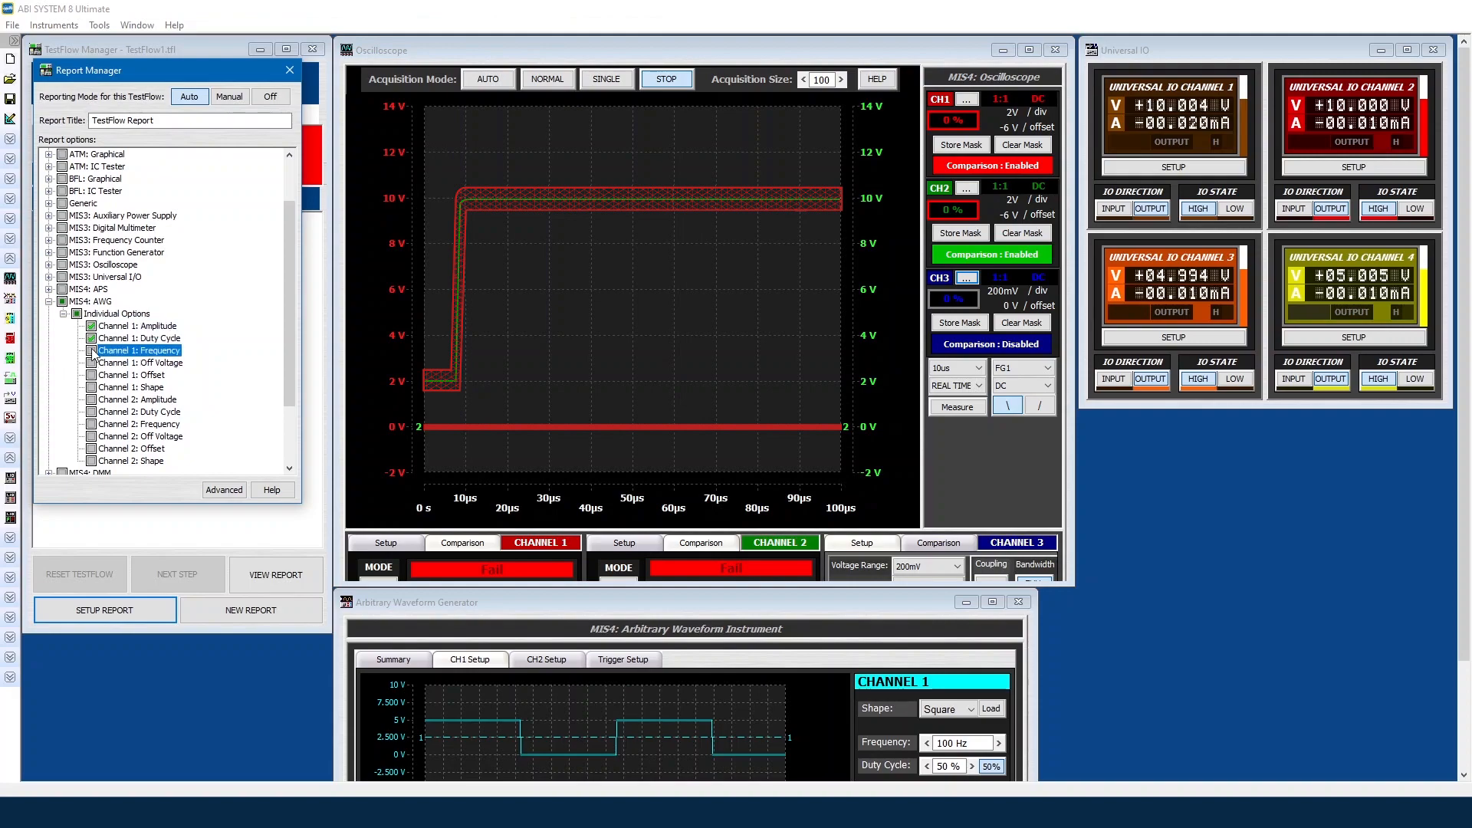
click(48, 302)
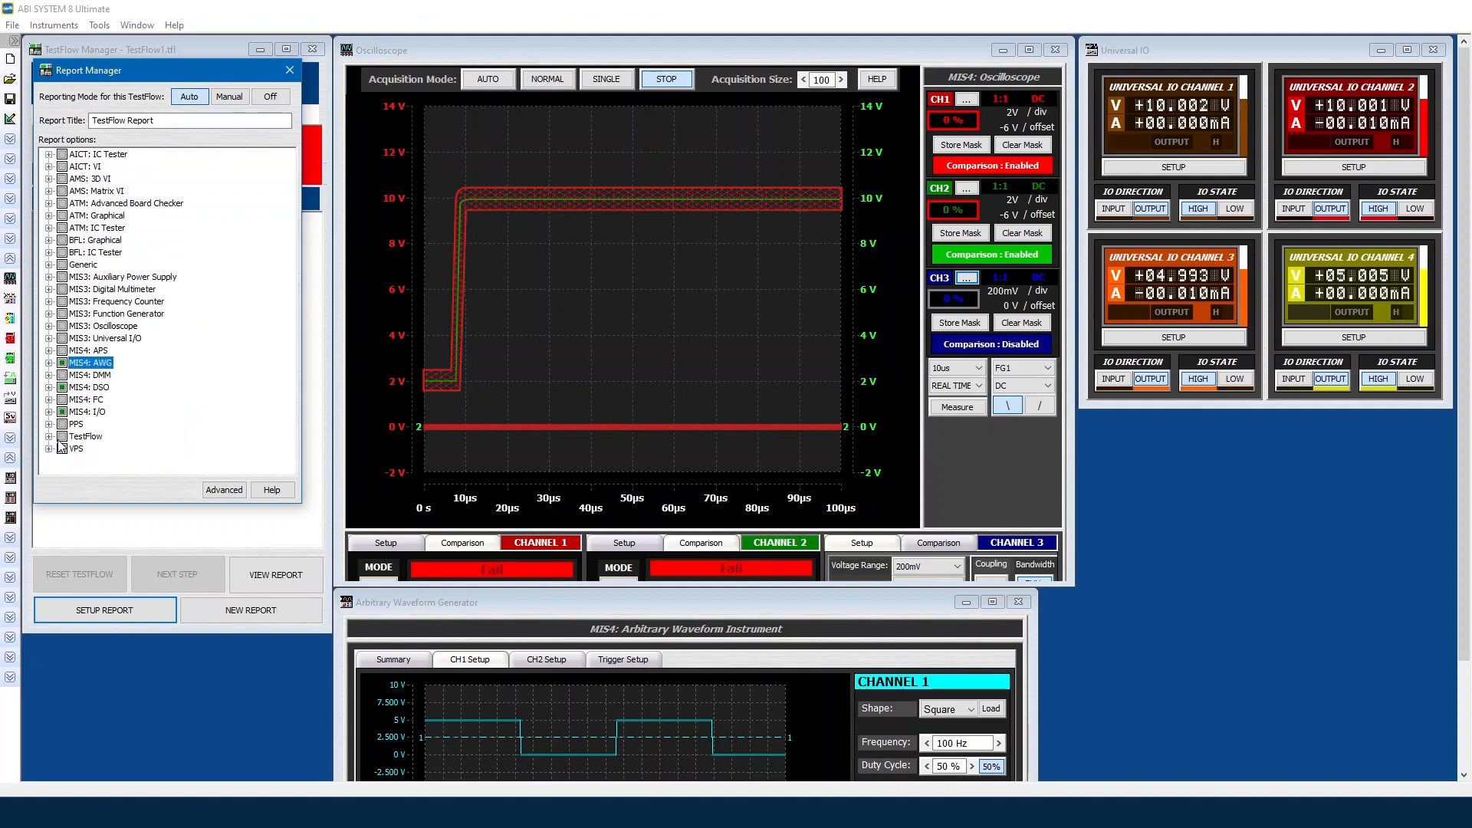
Step: Add TestFlow's Capture Open Instruments option and close the report options
click(48, 436)
click(63, 449)
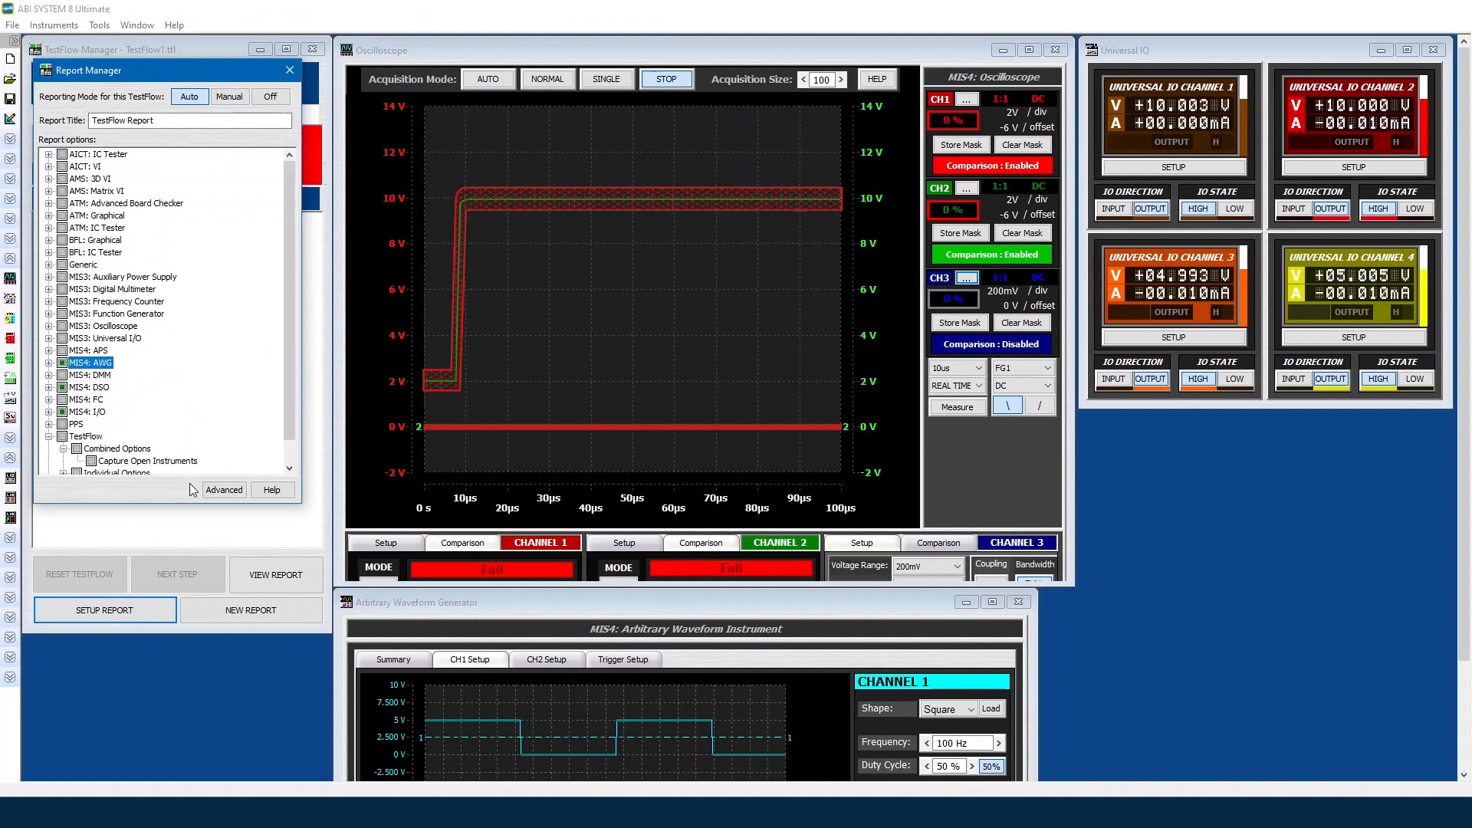
click(92, 461)
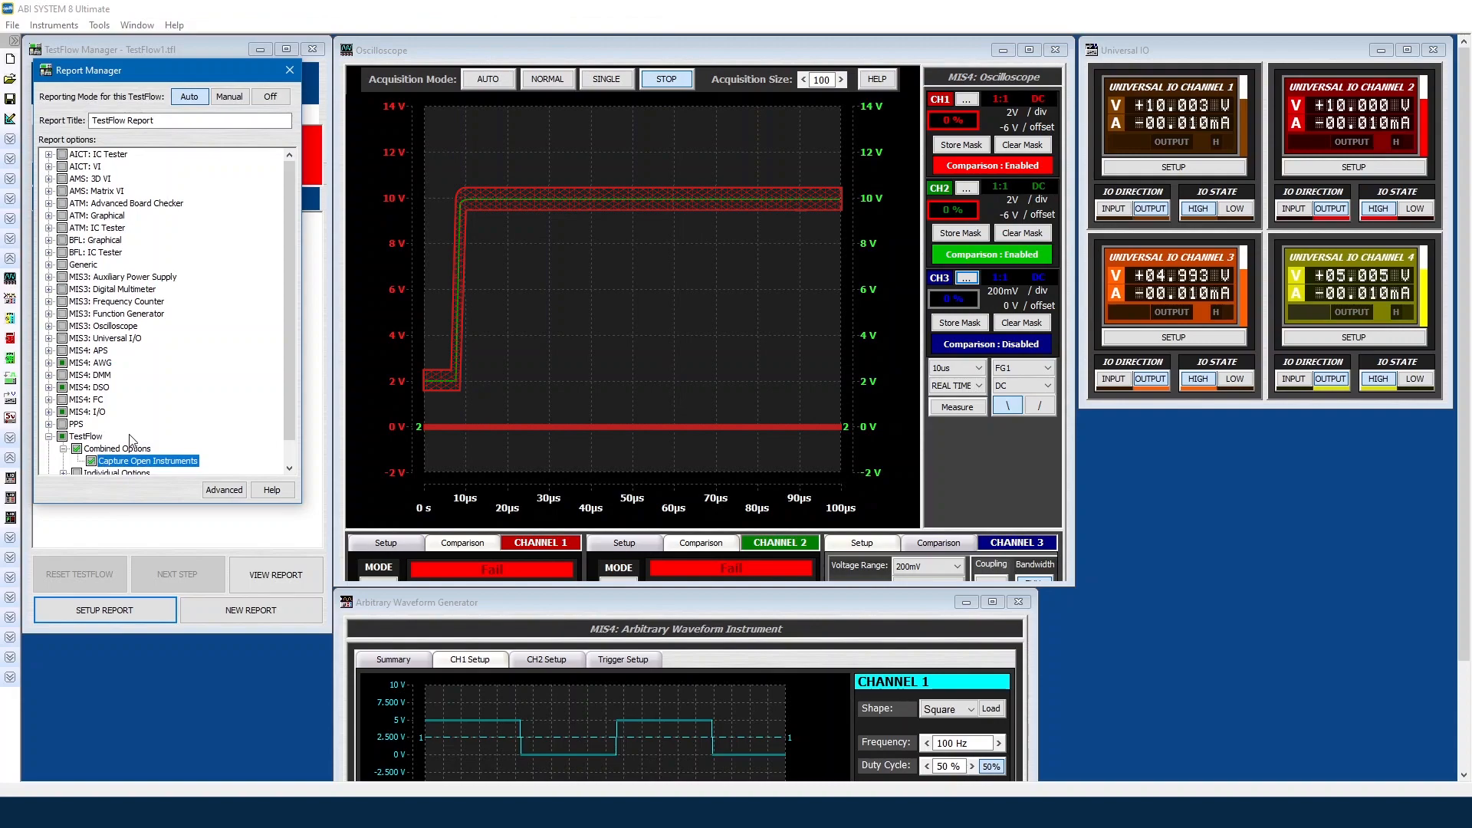
click(291, 71)
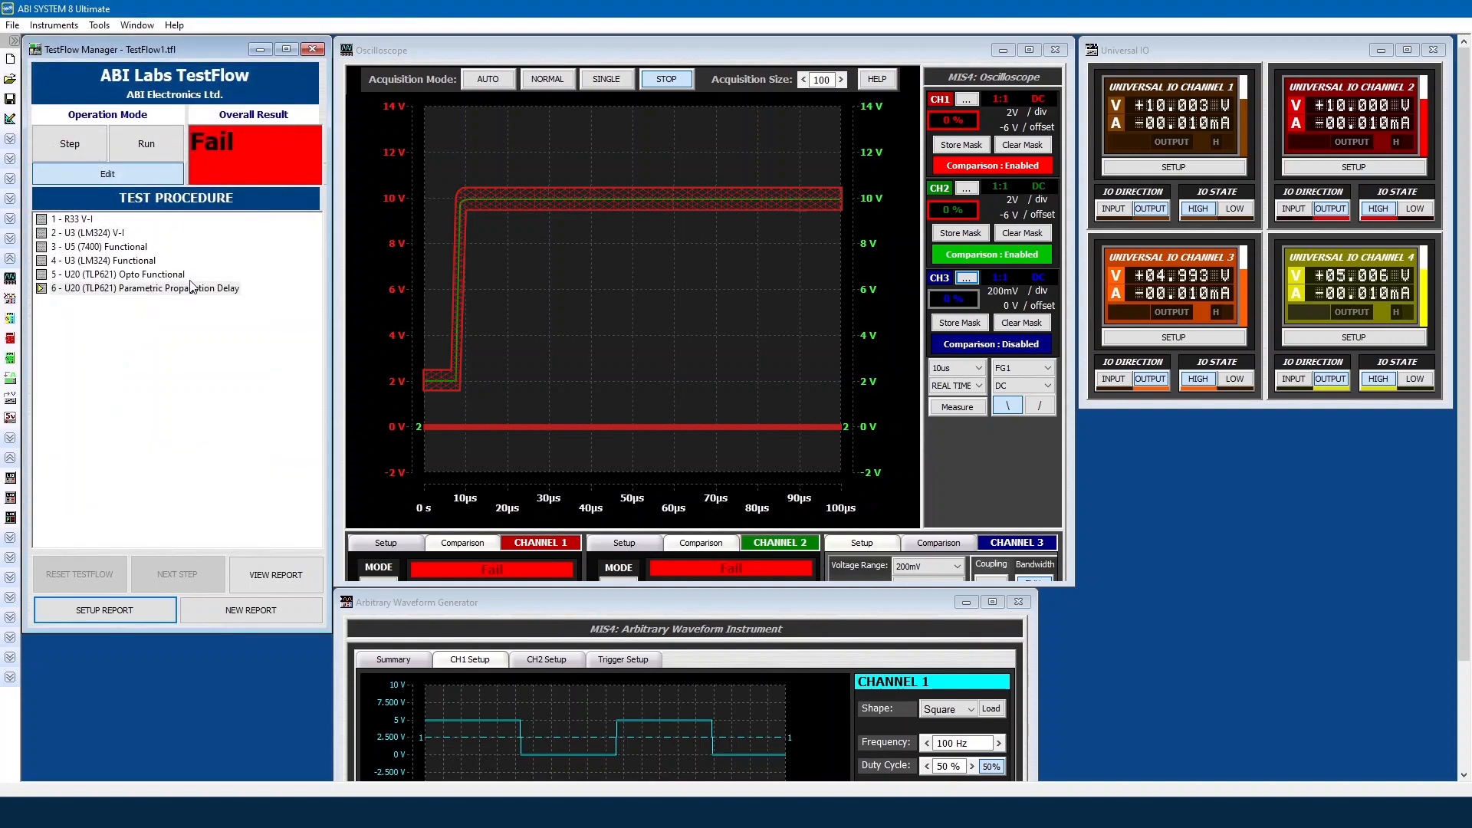
Step: Run the next test step and save a new report over the existing 'test' file
click(76, 149)
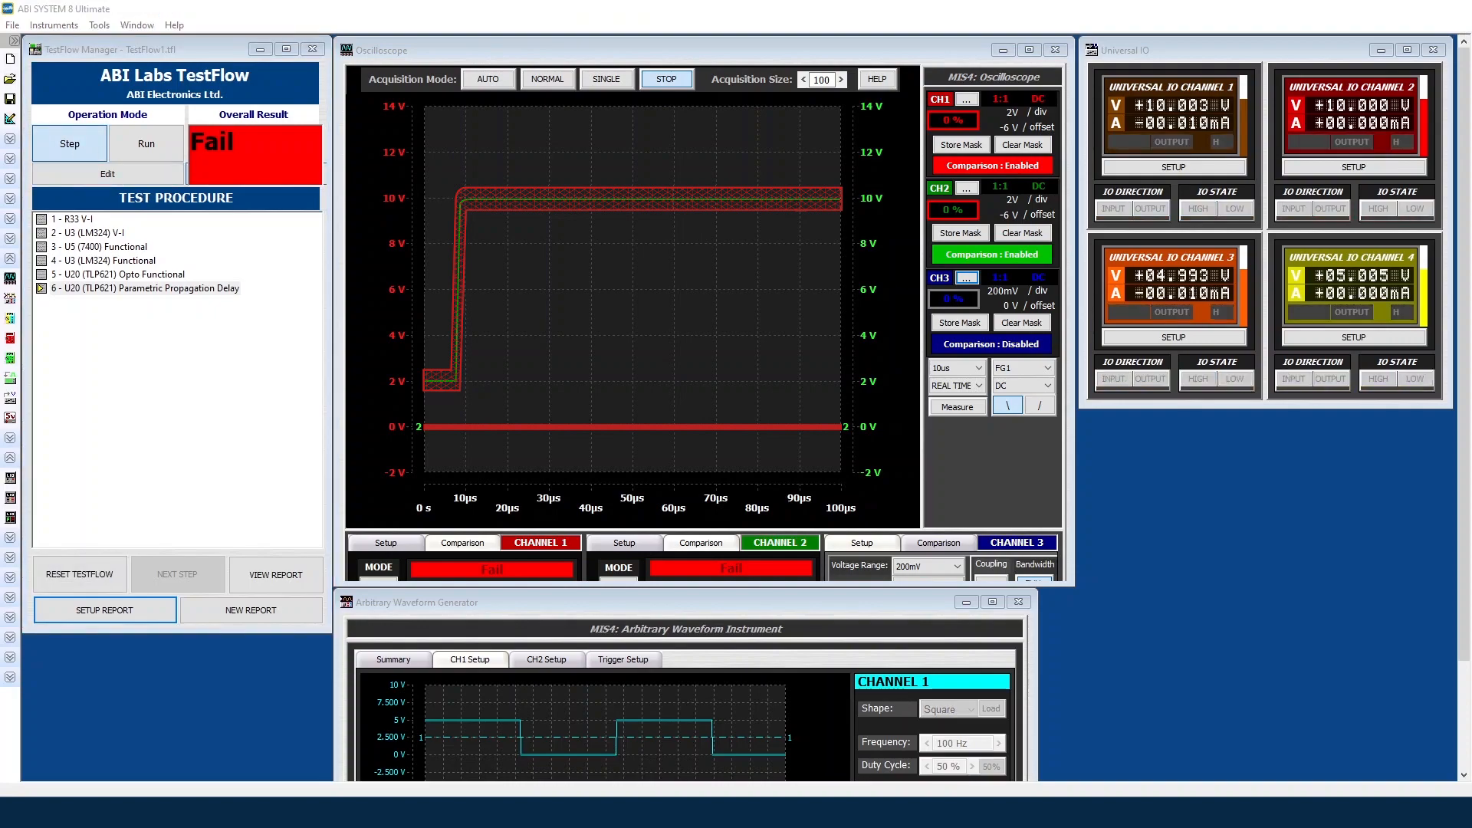
click(184, 151)
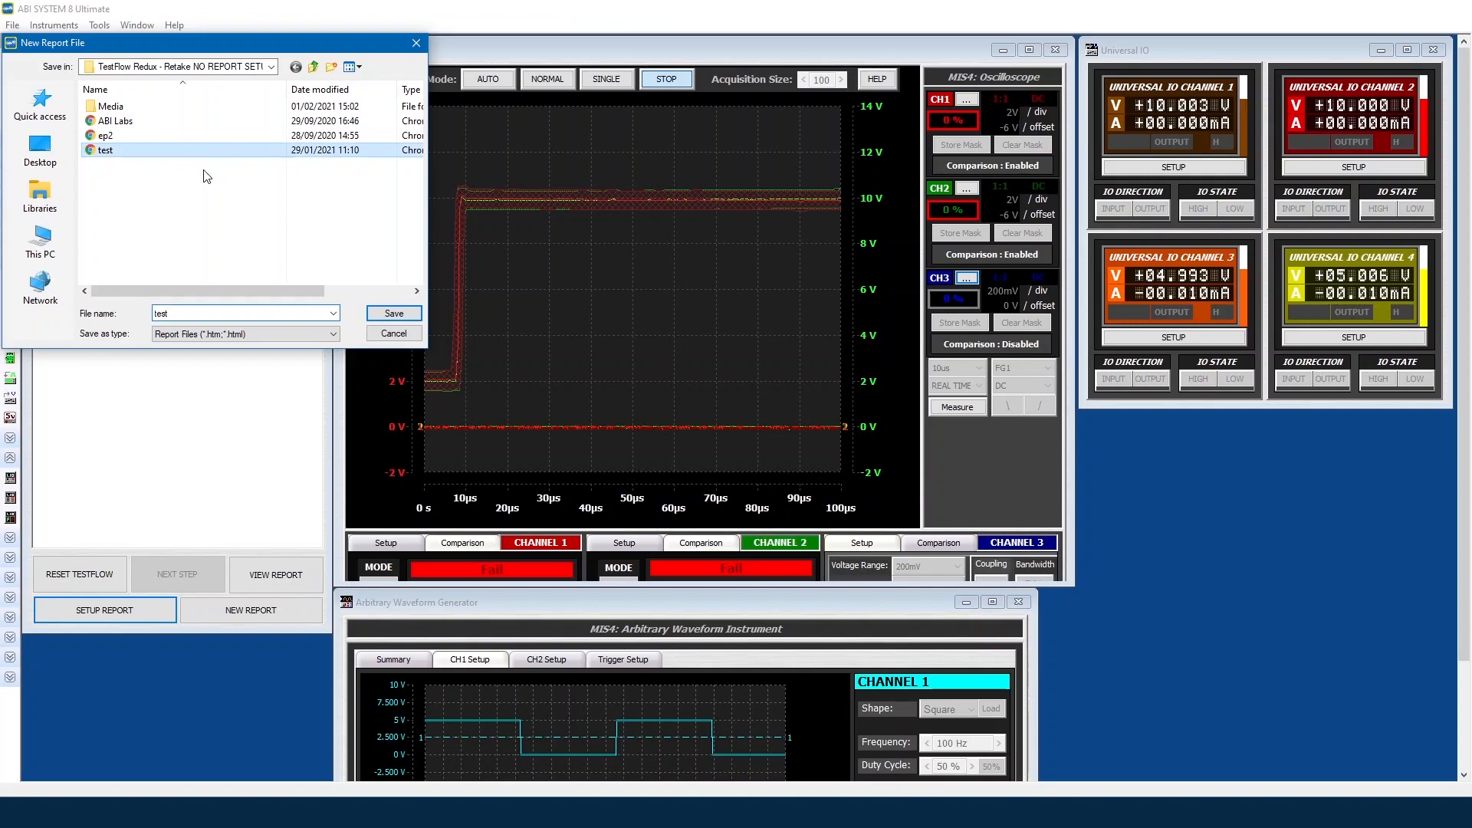
click(394, 313)
click(779, 410)
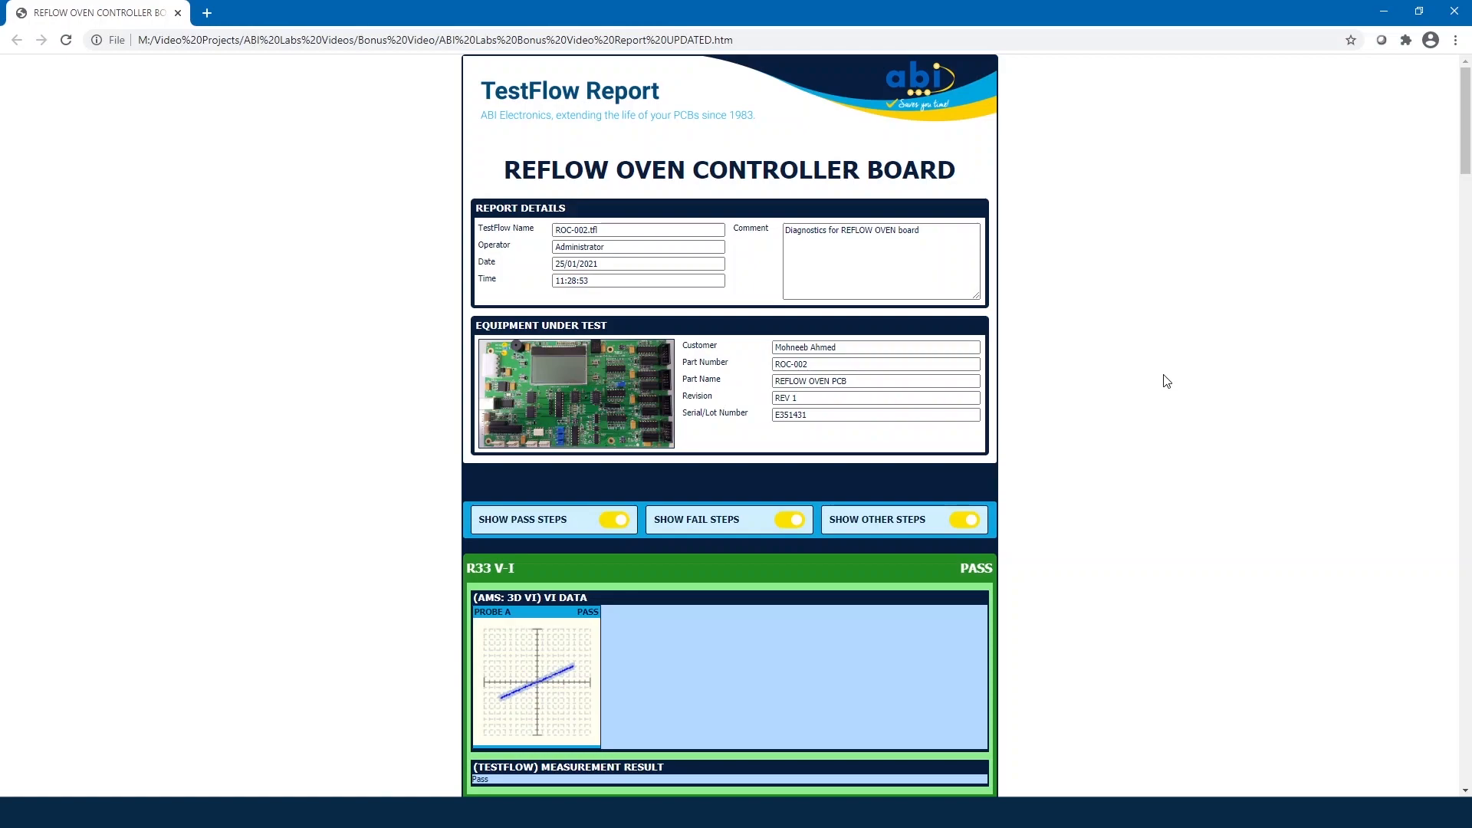
Step: Scroll the Chrome report through the R33 V-I results
scroll(1179, 385, down, 1)
scroll(1178, 385, down, 1)
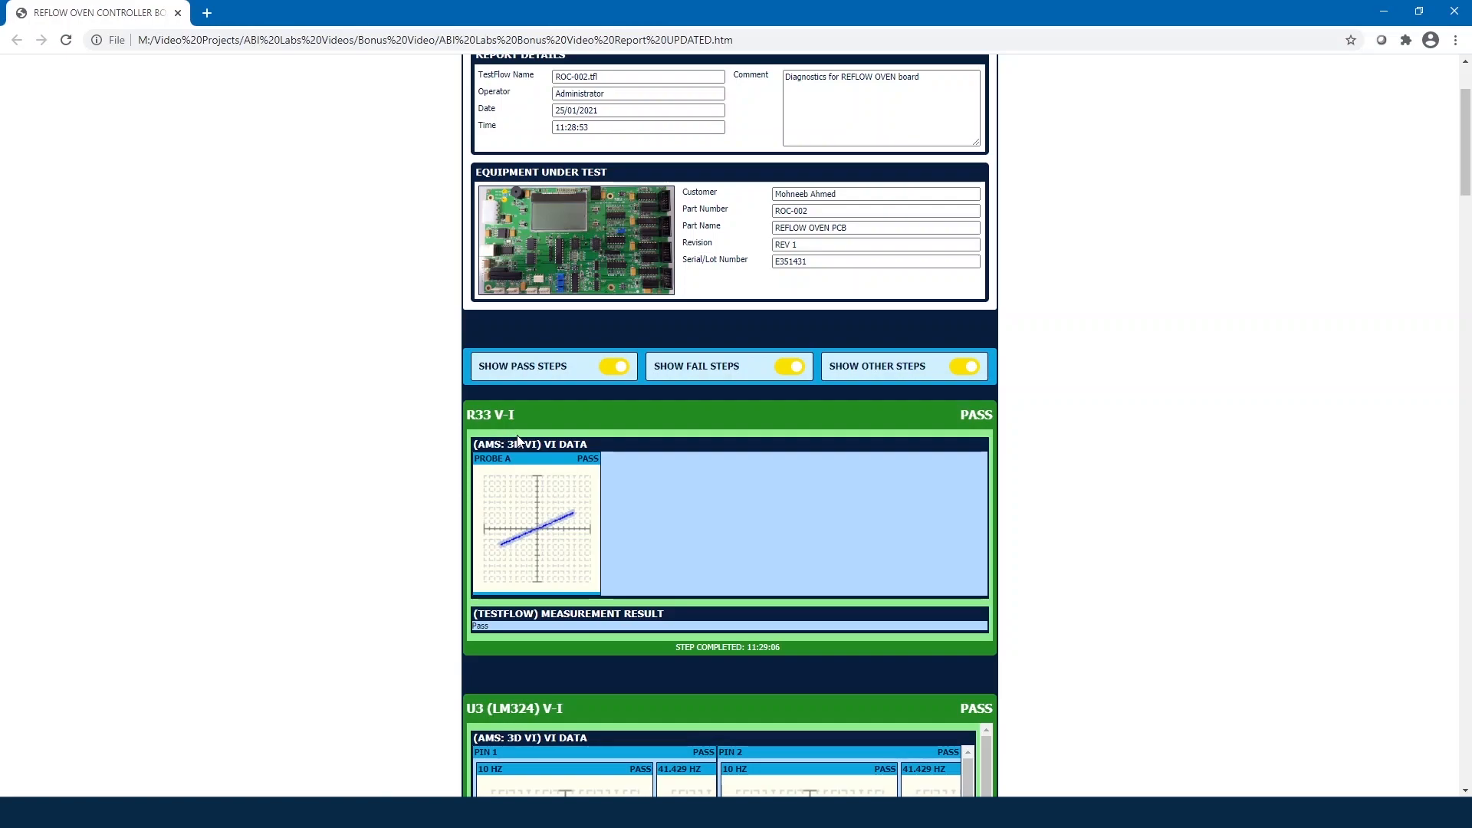
scroll(517, 436, down, 2)
scroll(517, 437, down, 2)
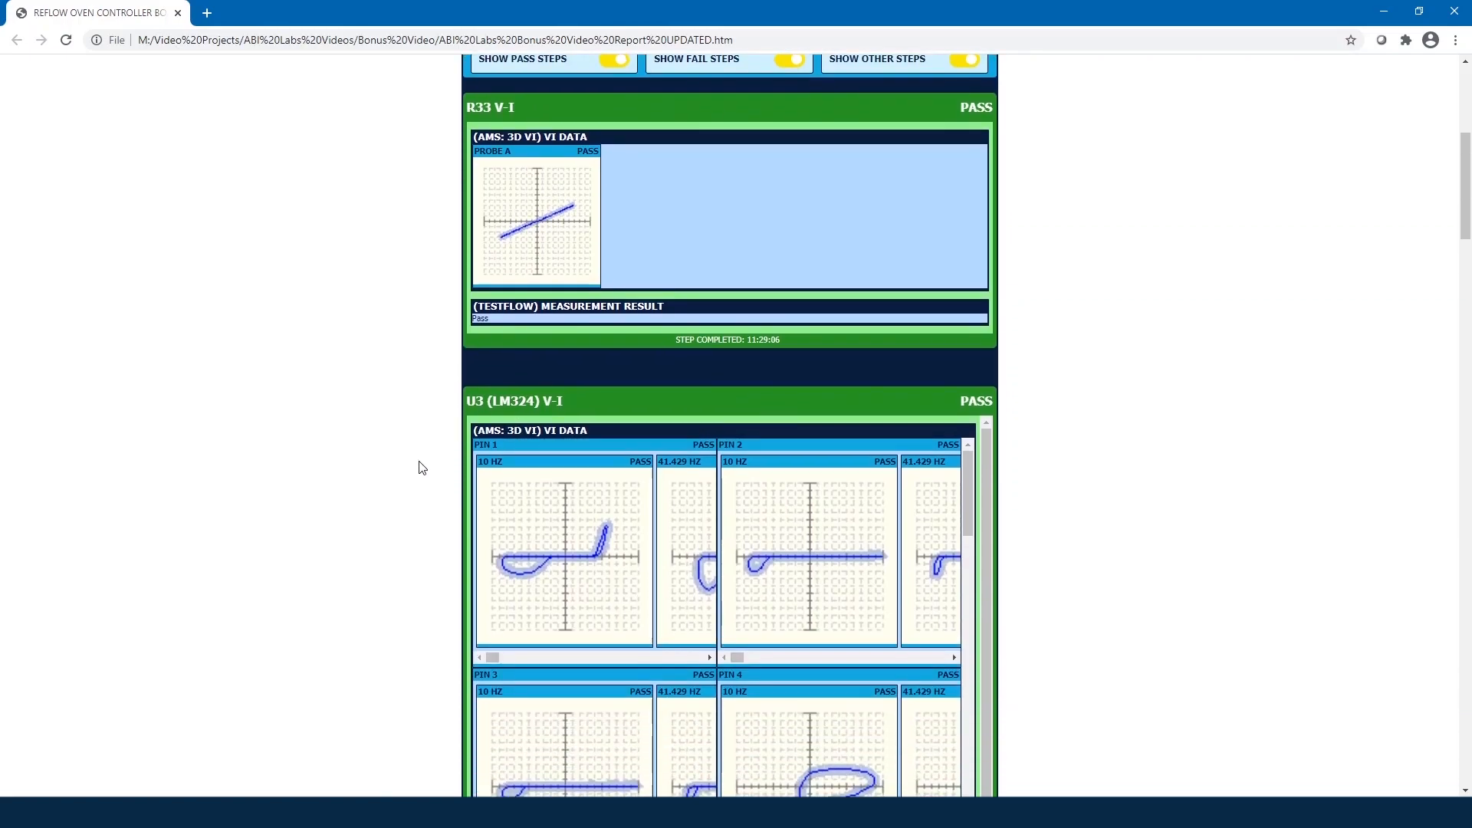
scroll(420, 467, down, 1)
scroll(420, 467, down, 1)
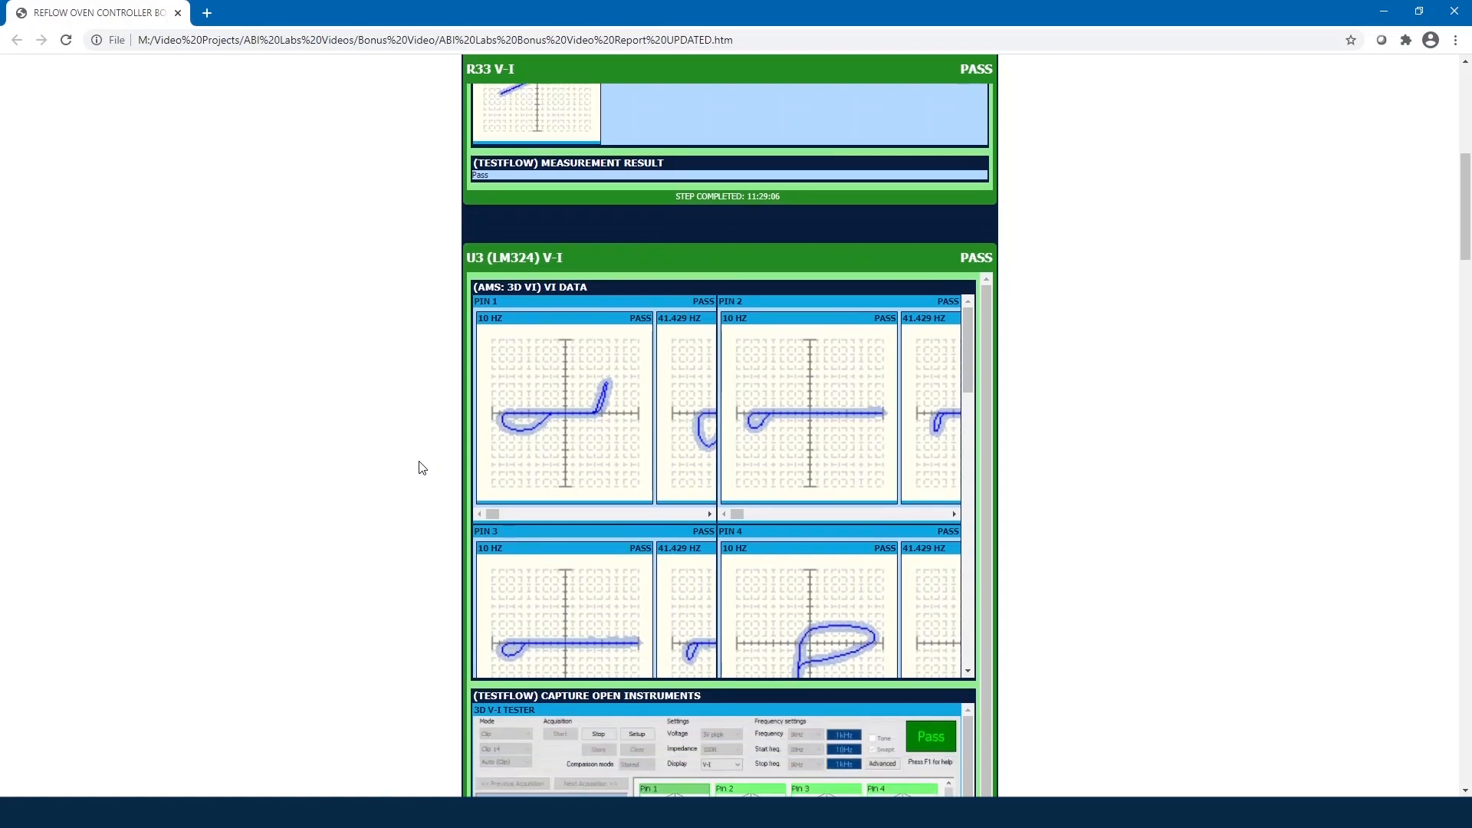
scroll(420, 468, down, 1)
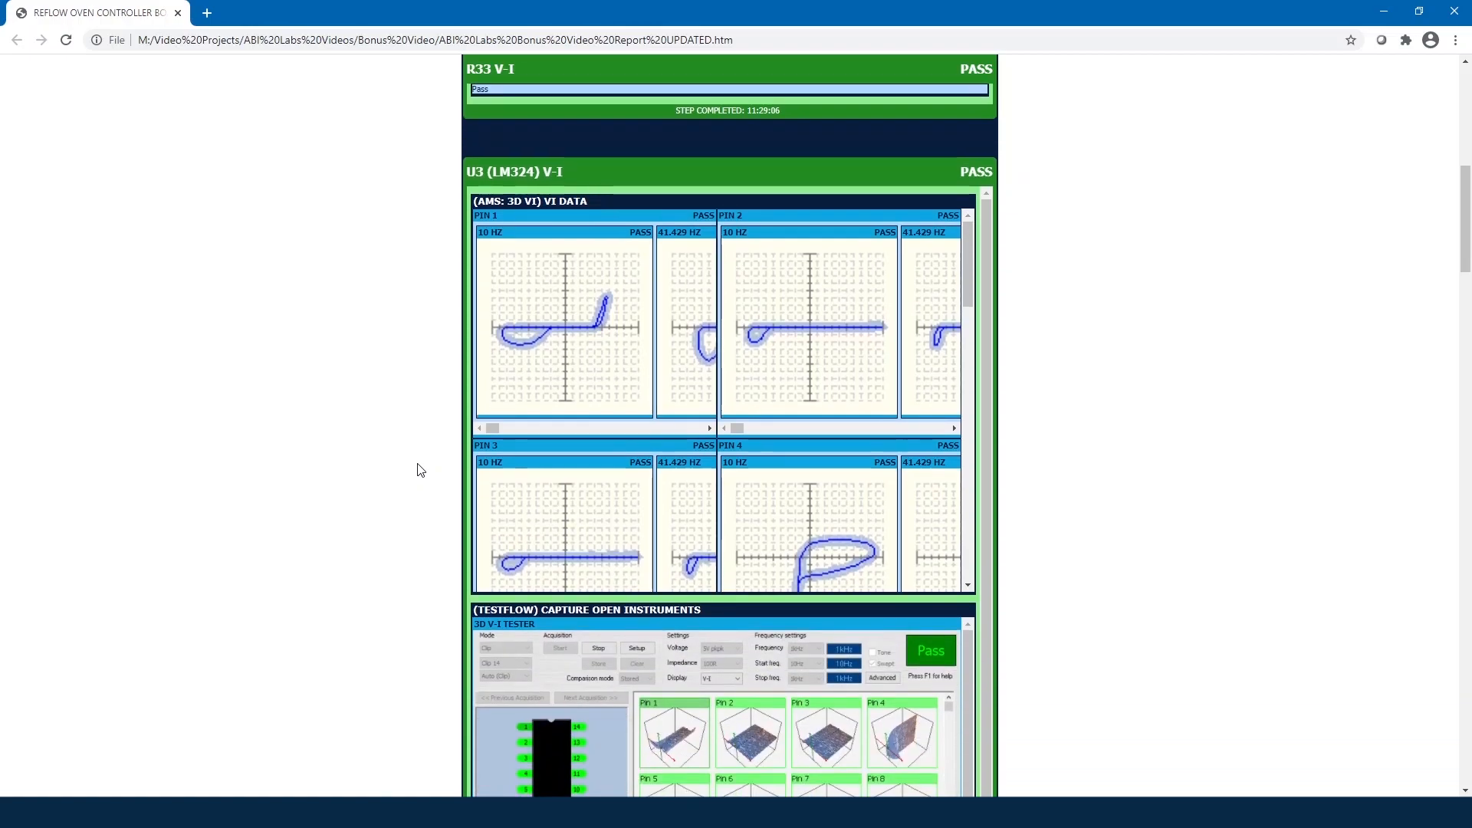
scroll(420, 469, down, 1)
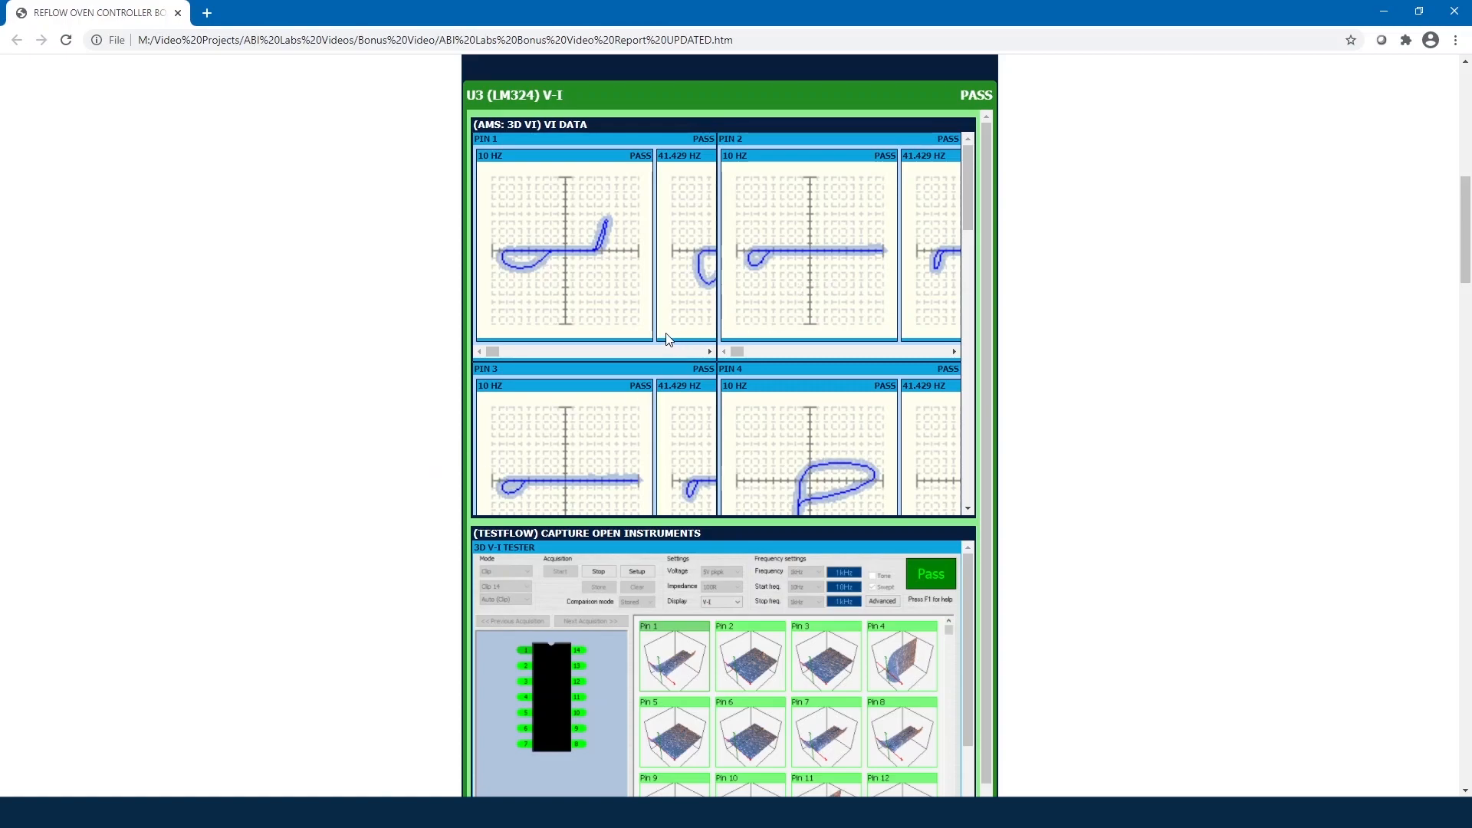
Step: Scroll the U3 (LM324) V-I section and its inner panels down to the board image
drag(968, 189, 970, 319)
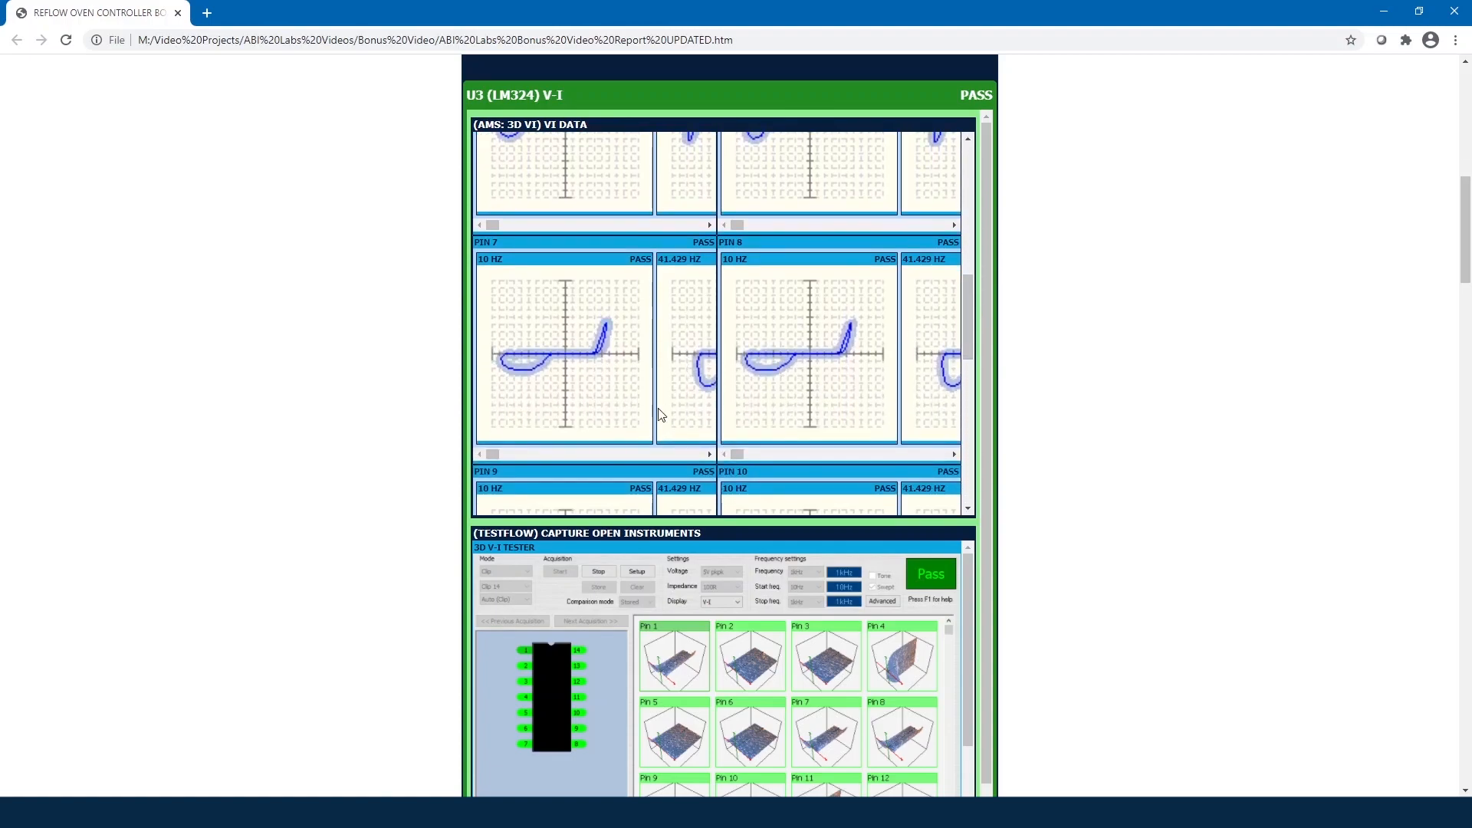
drag(495, 452, 576, 466)
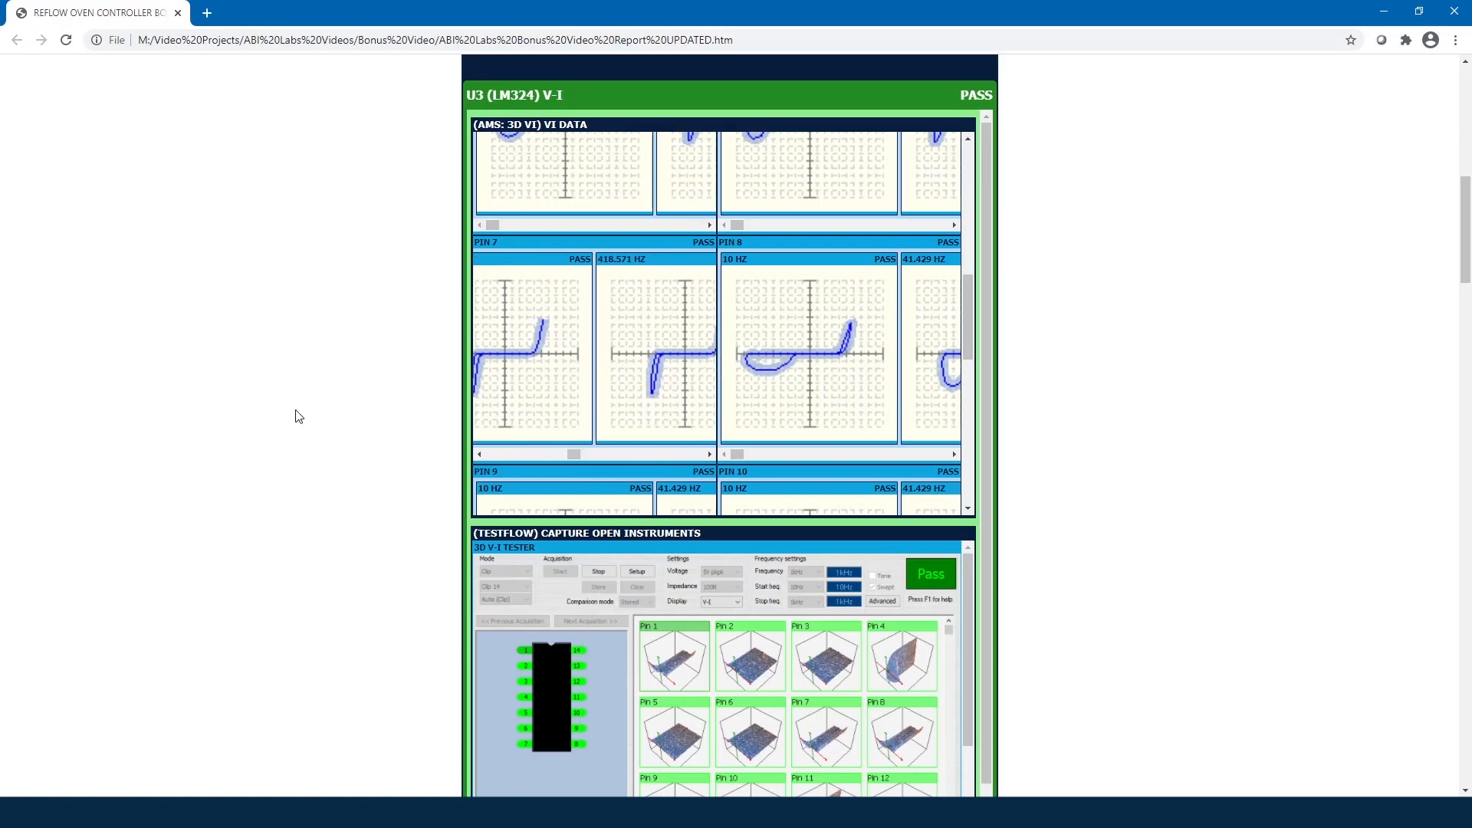
scroll(297, 418, down, 1)
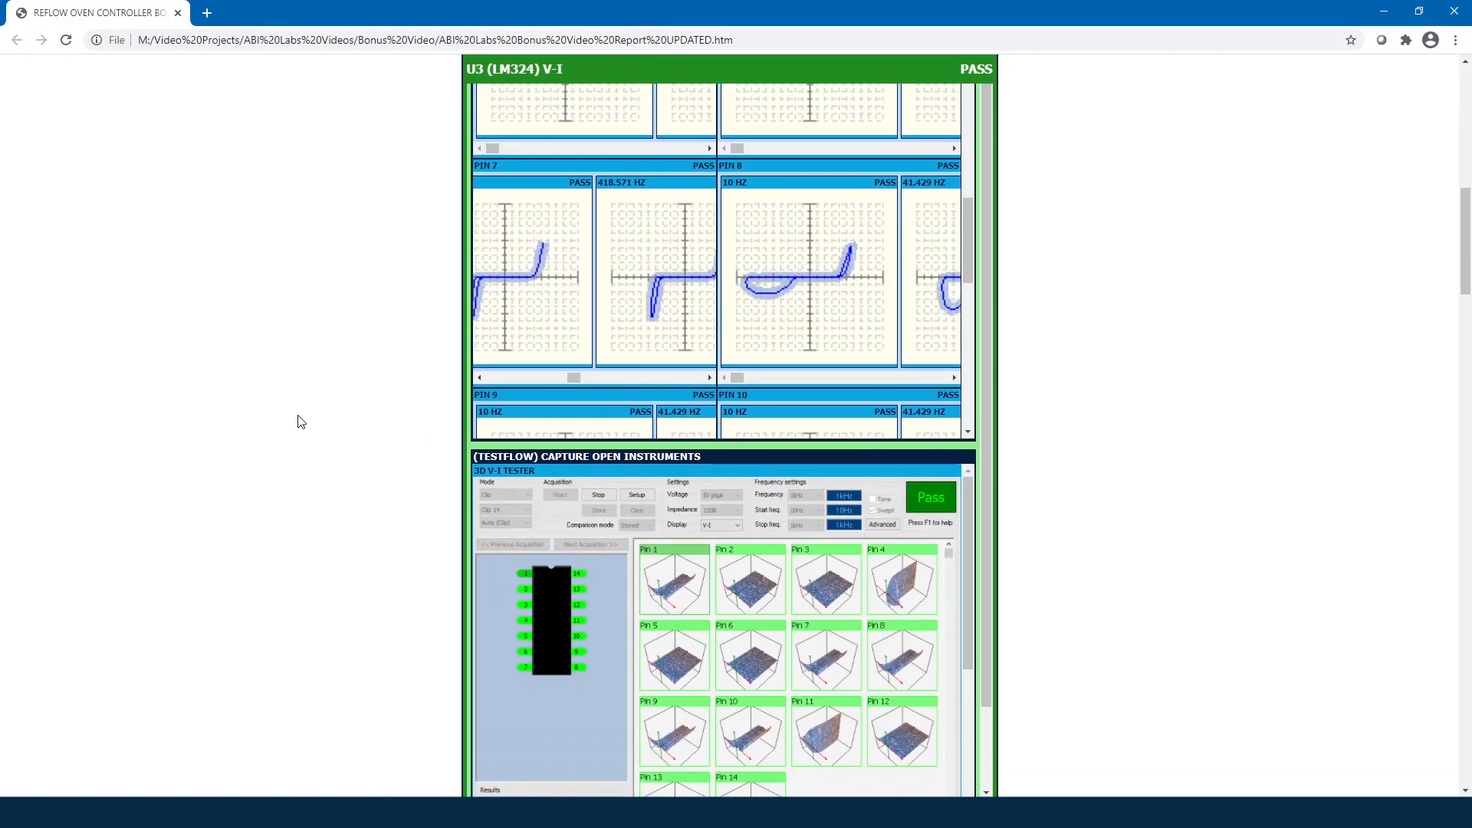
scroll(303, 426, down, 1)
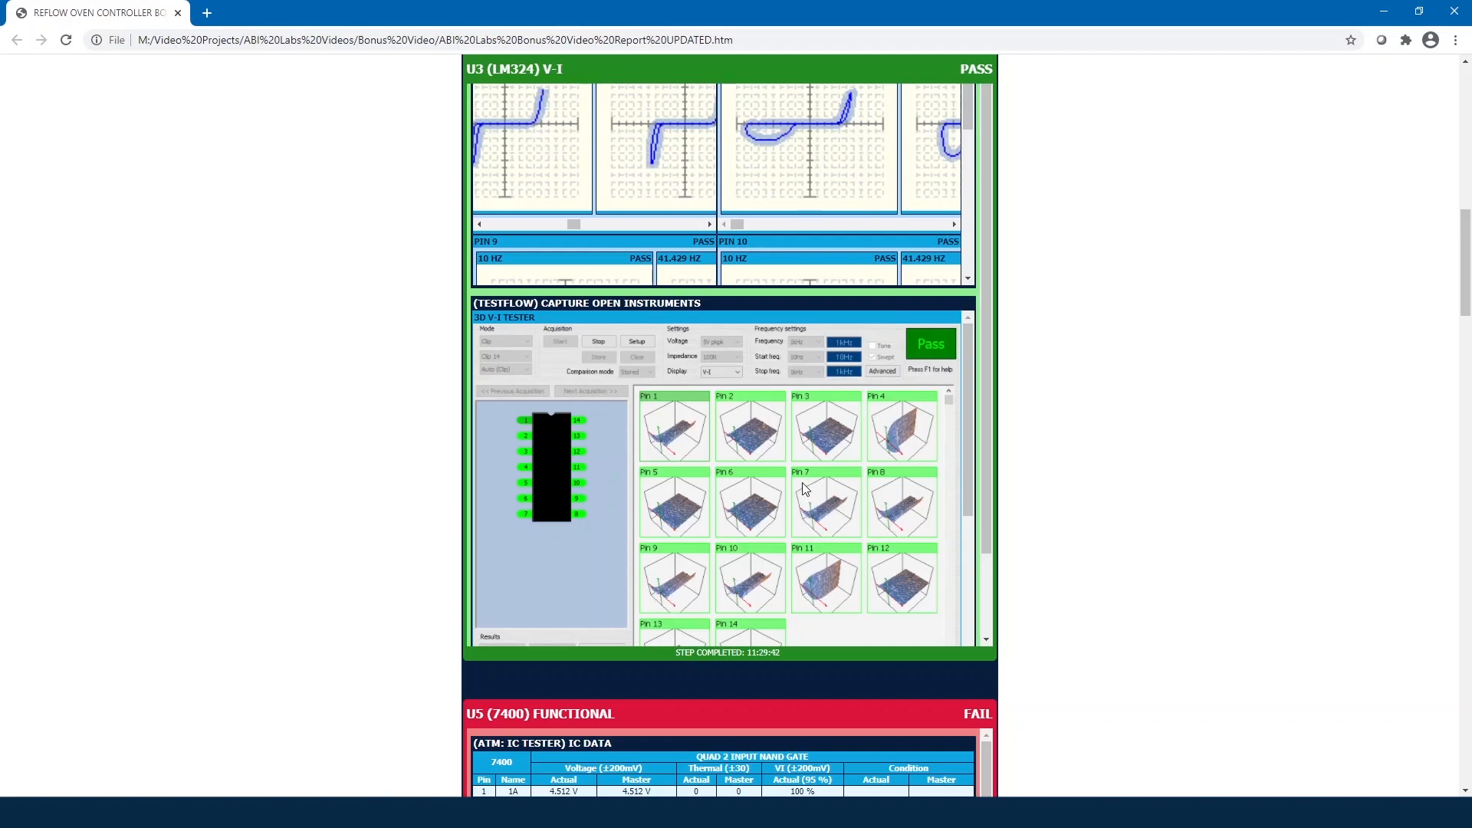
drag(969, 403, 951, 574)
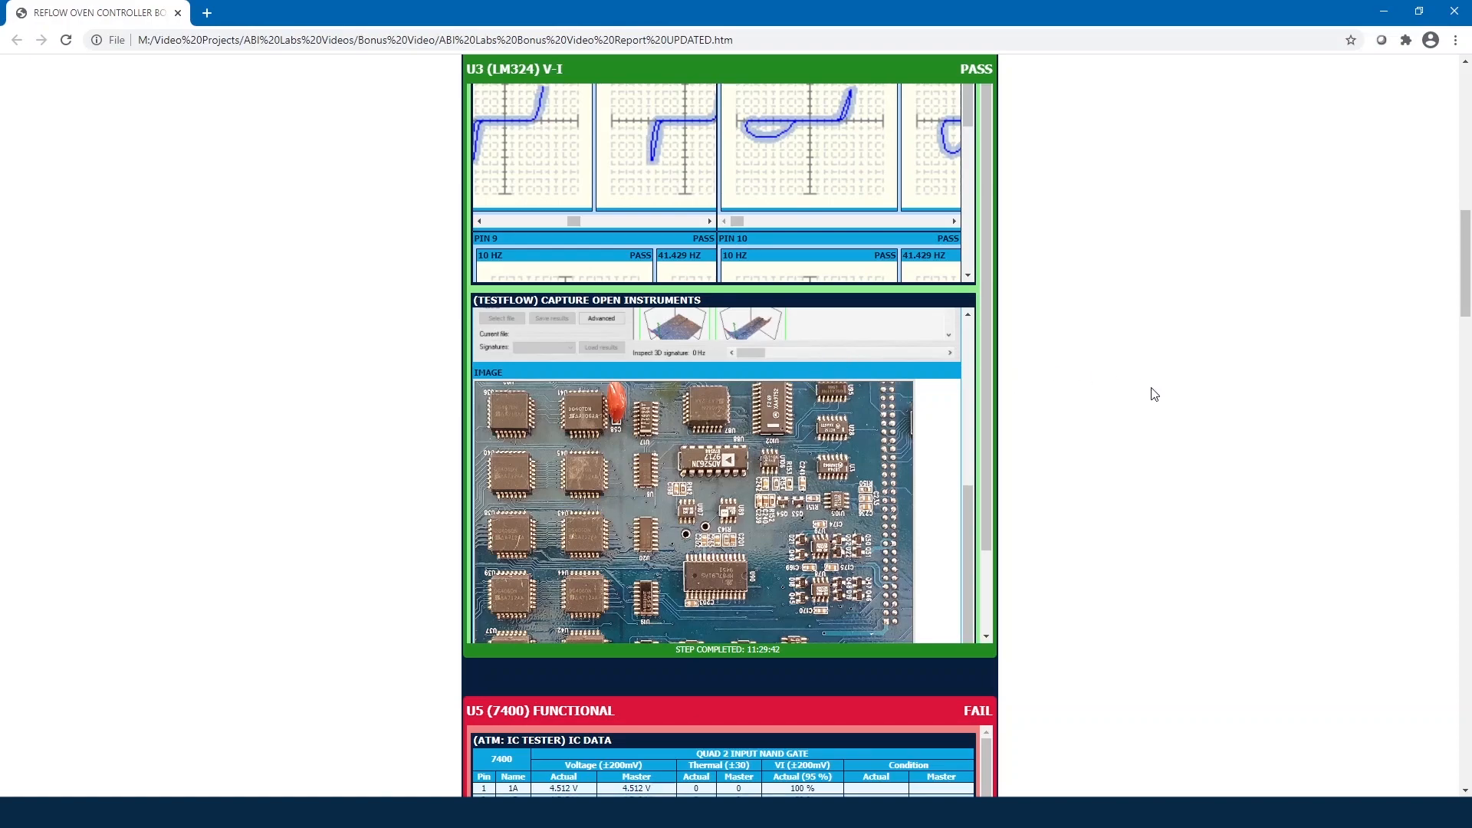
scroll(1140, 401, down, 3)
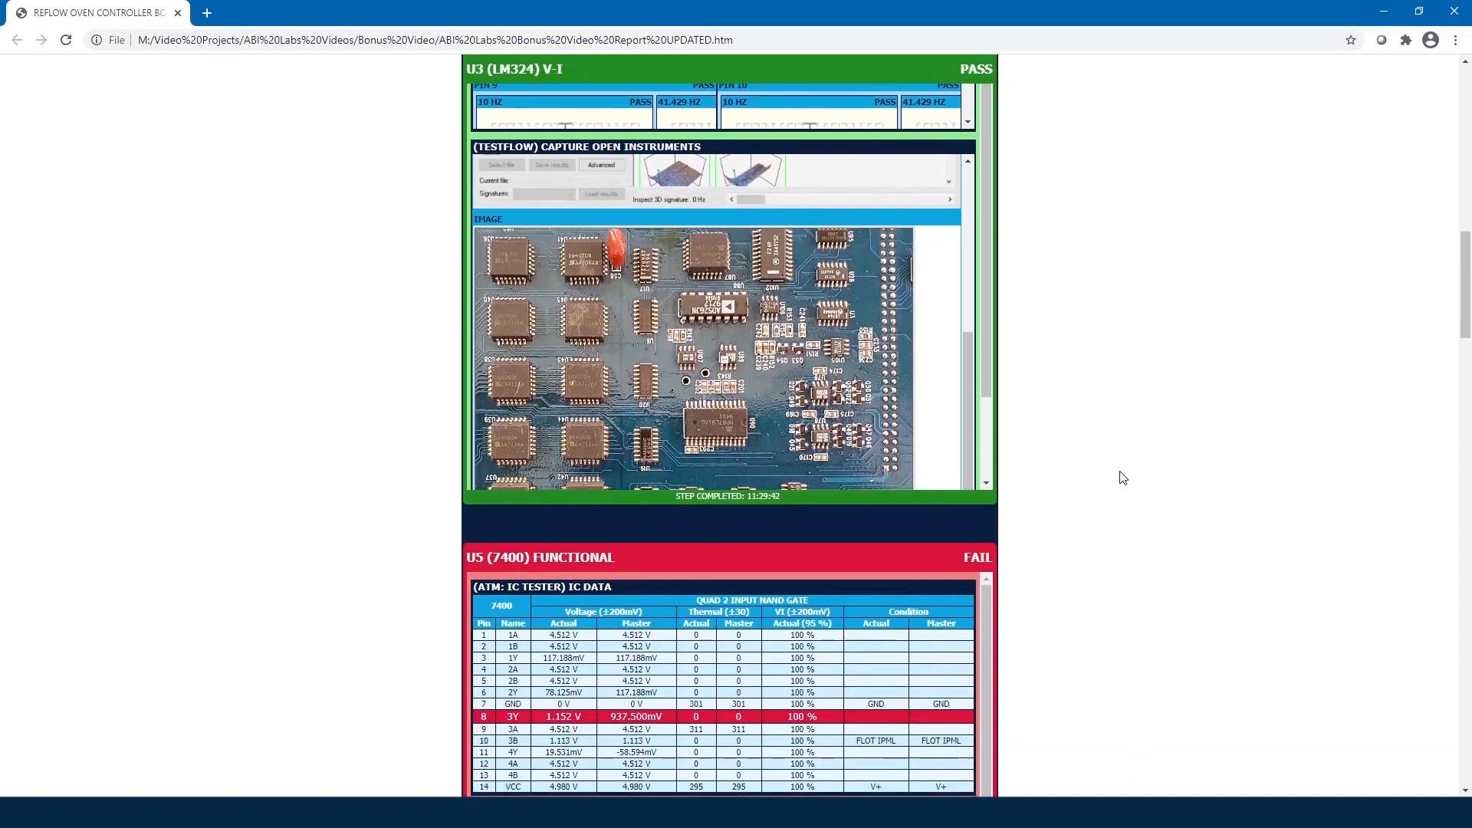
Step: Scroll to the failed U5 (7400) Functional section and view its logic traces and VI graphs
scroll(1123, 481, down, 4)
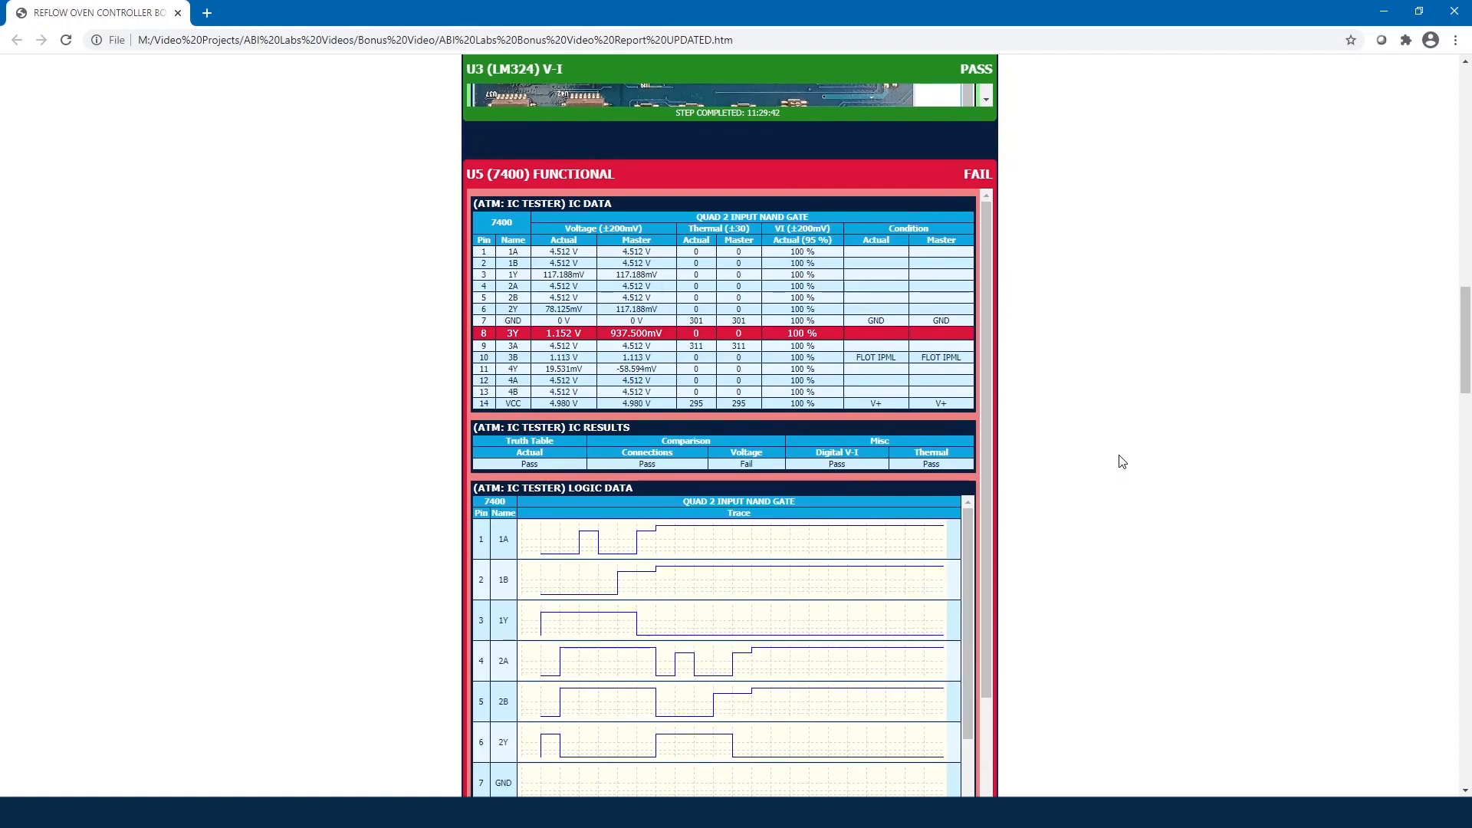
scroll(1121, 461, down, 1)
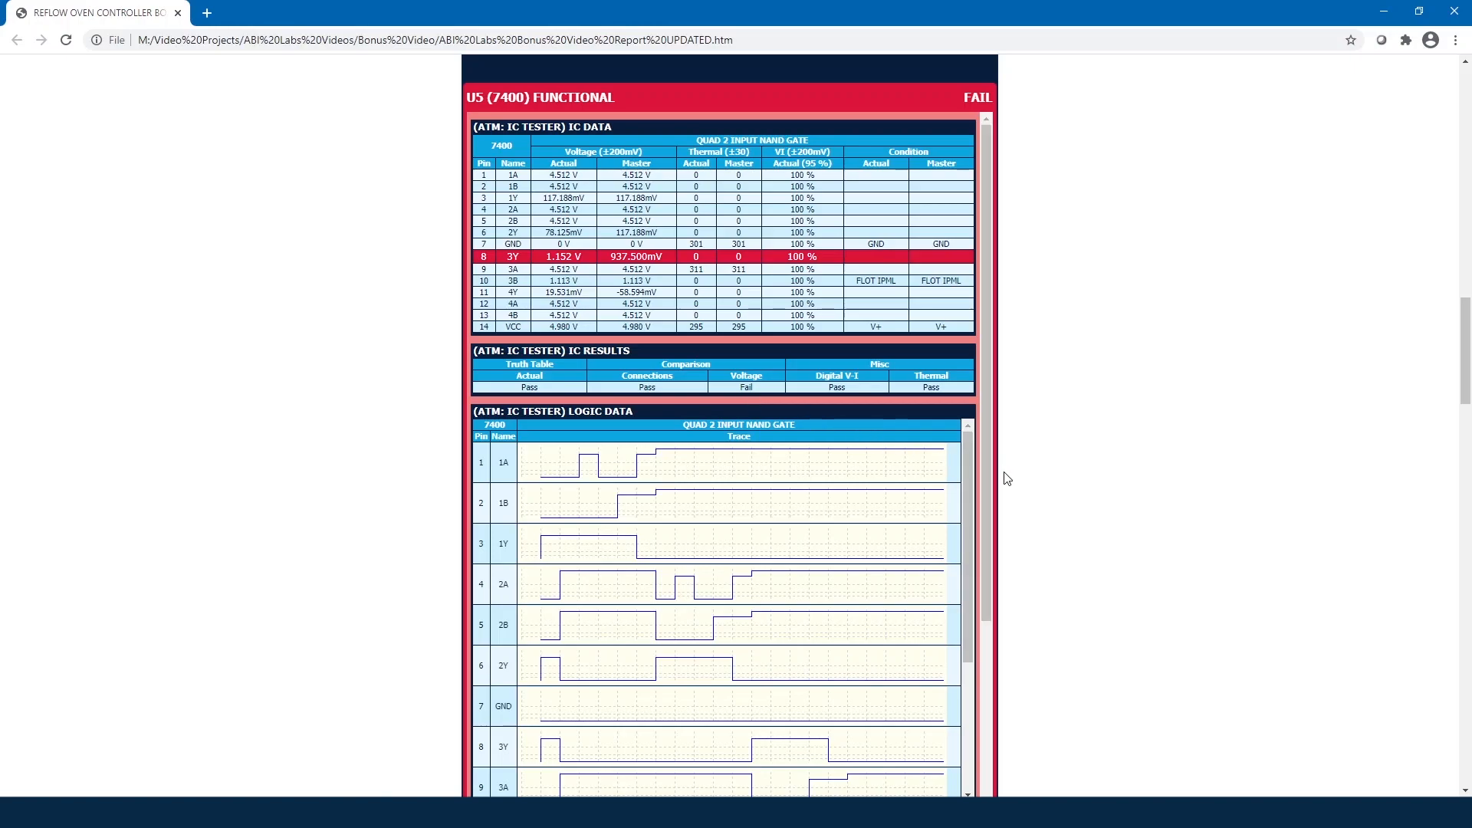
scroll(1003, 477, down, 1)
drag(964, 440, 977, 583)
scroll(1045, 572, down, 1)
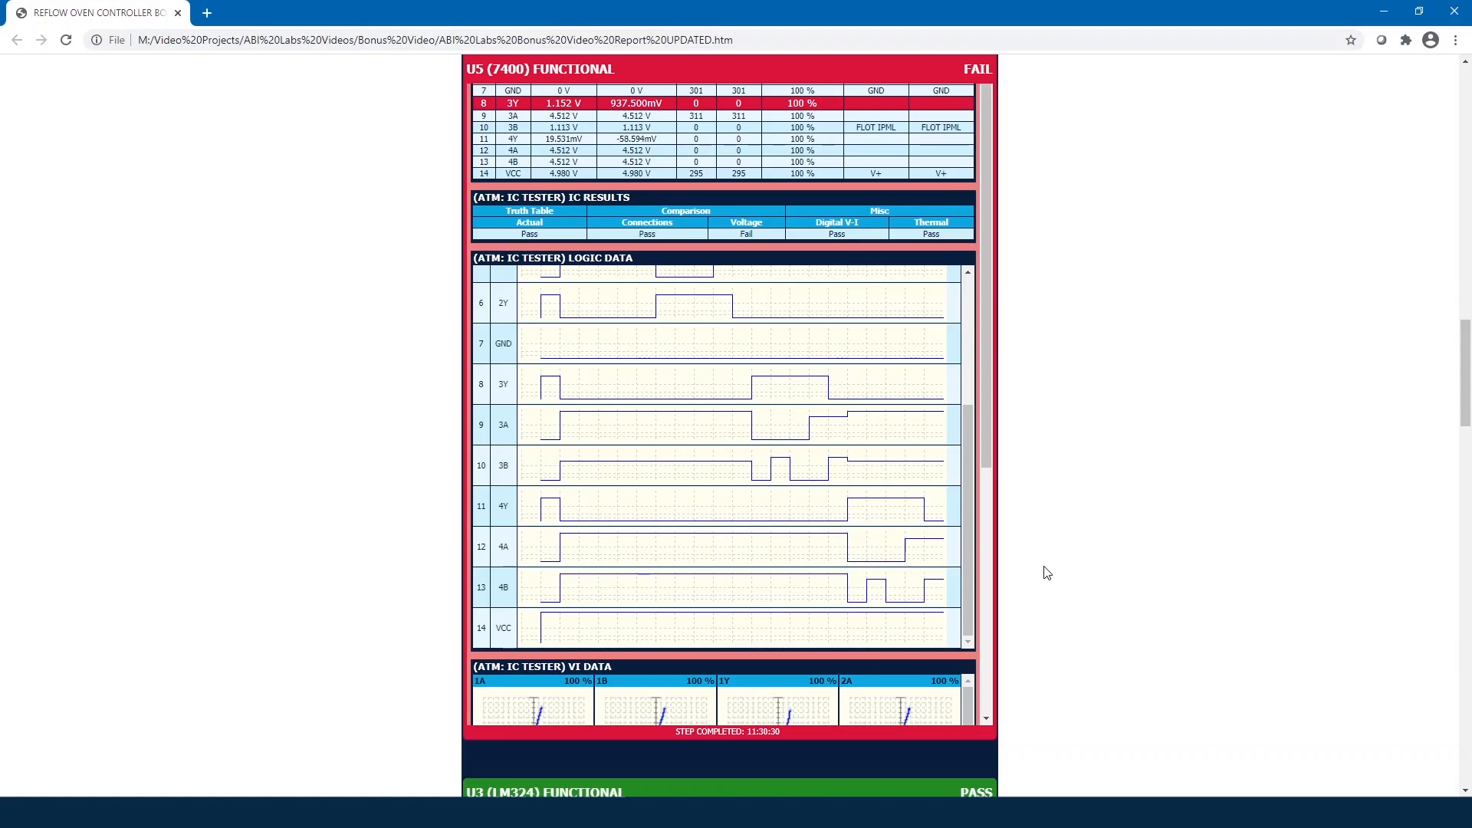
drag(988, 444, 999, 706)
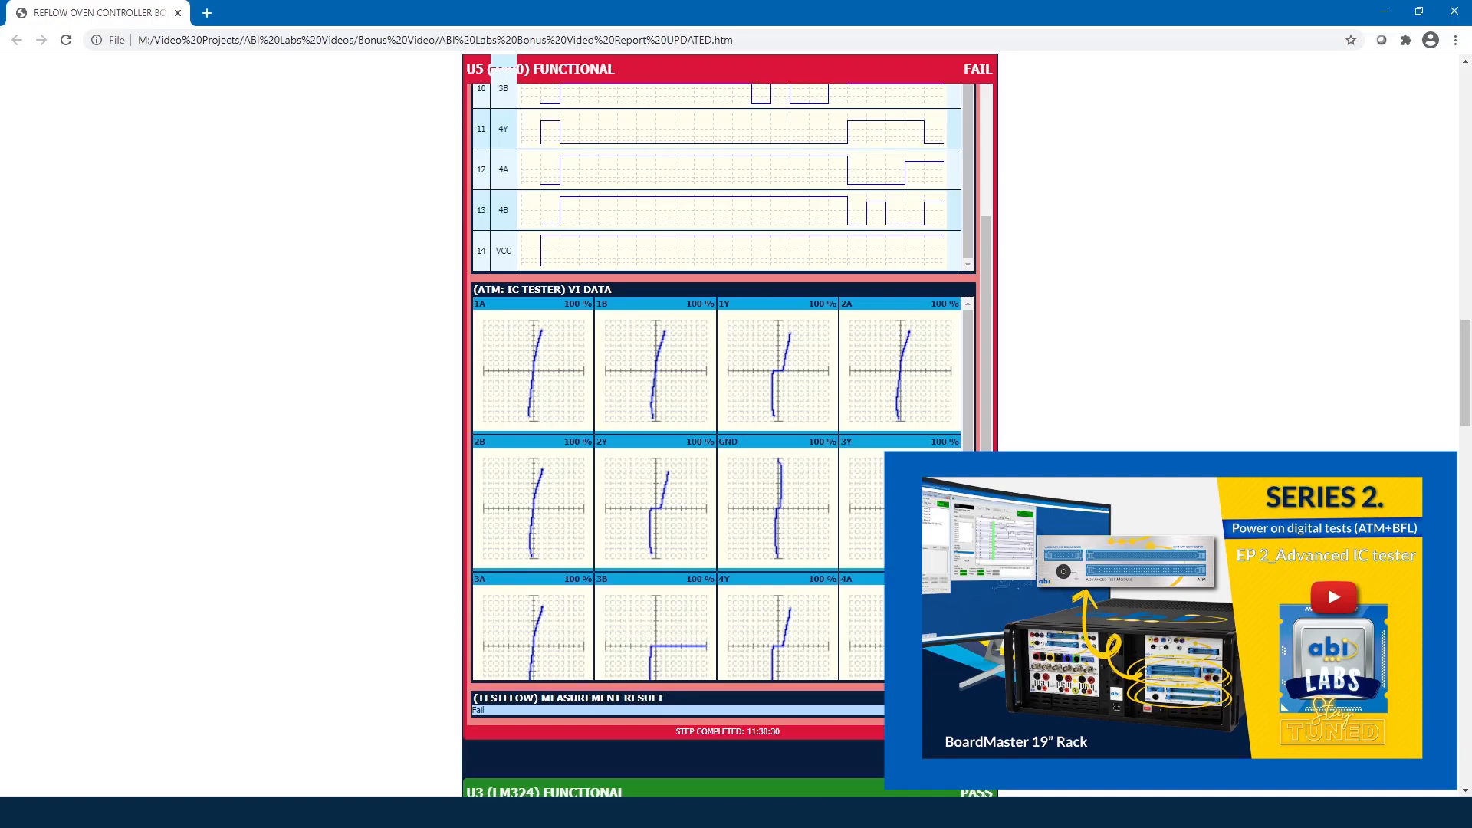
scroll(1052, 590, down, 3)
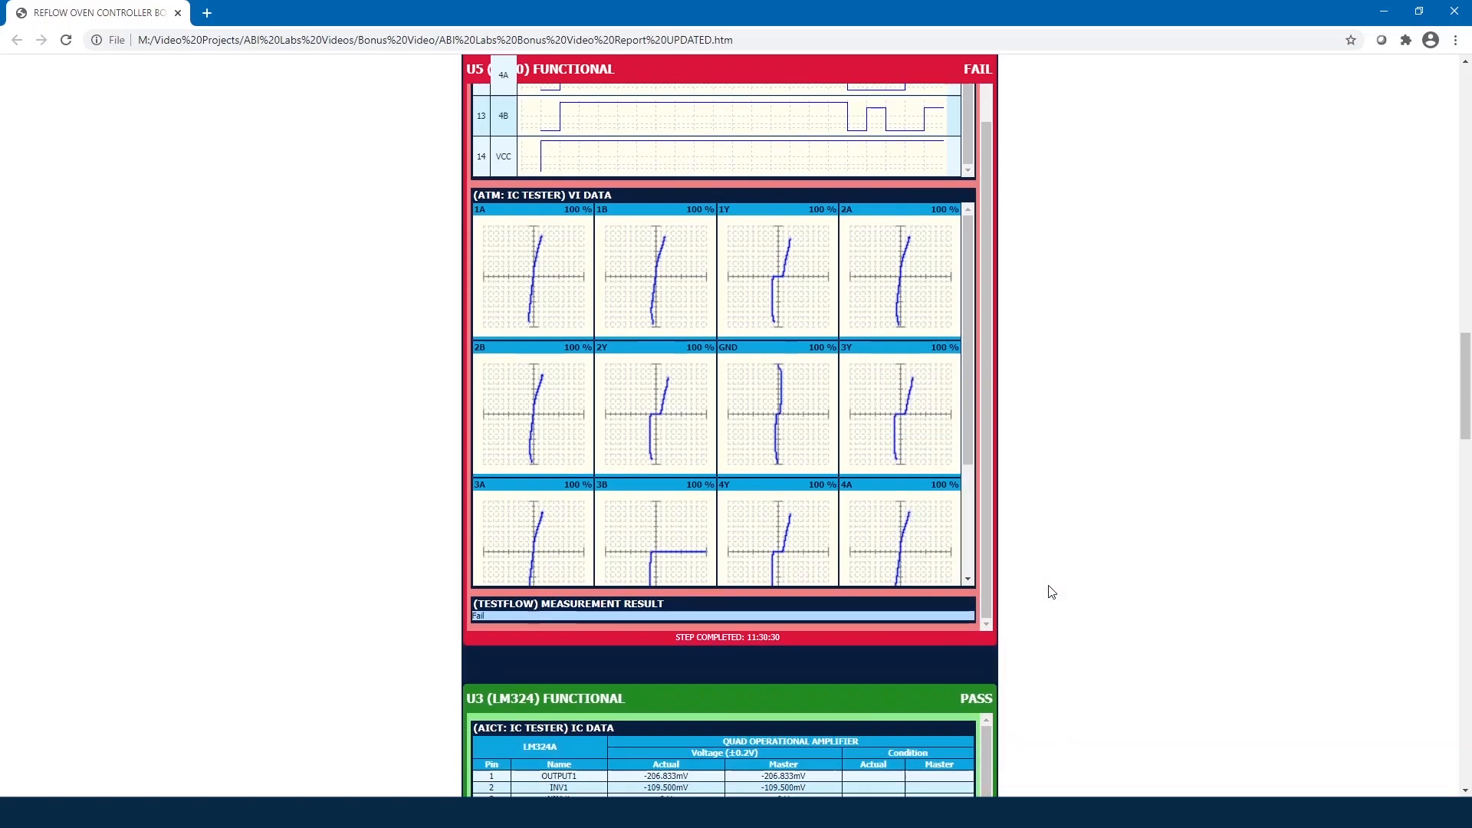
Step: Scroll through U3 (LM324) Functional to the AICT results and power supply capture (+4.998, −11.992, +11.977 V)
scroll(1052, 590, down, 1)
scroll(1052, 590, down, 1)
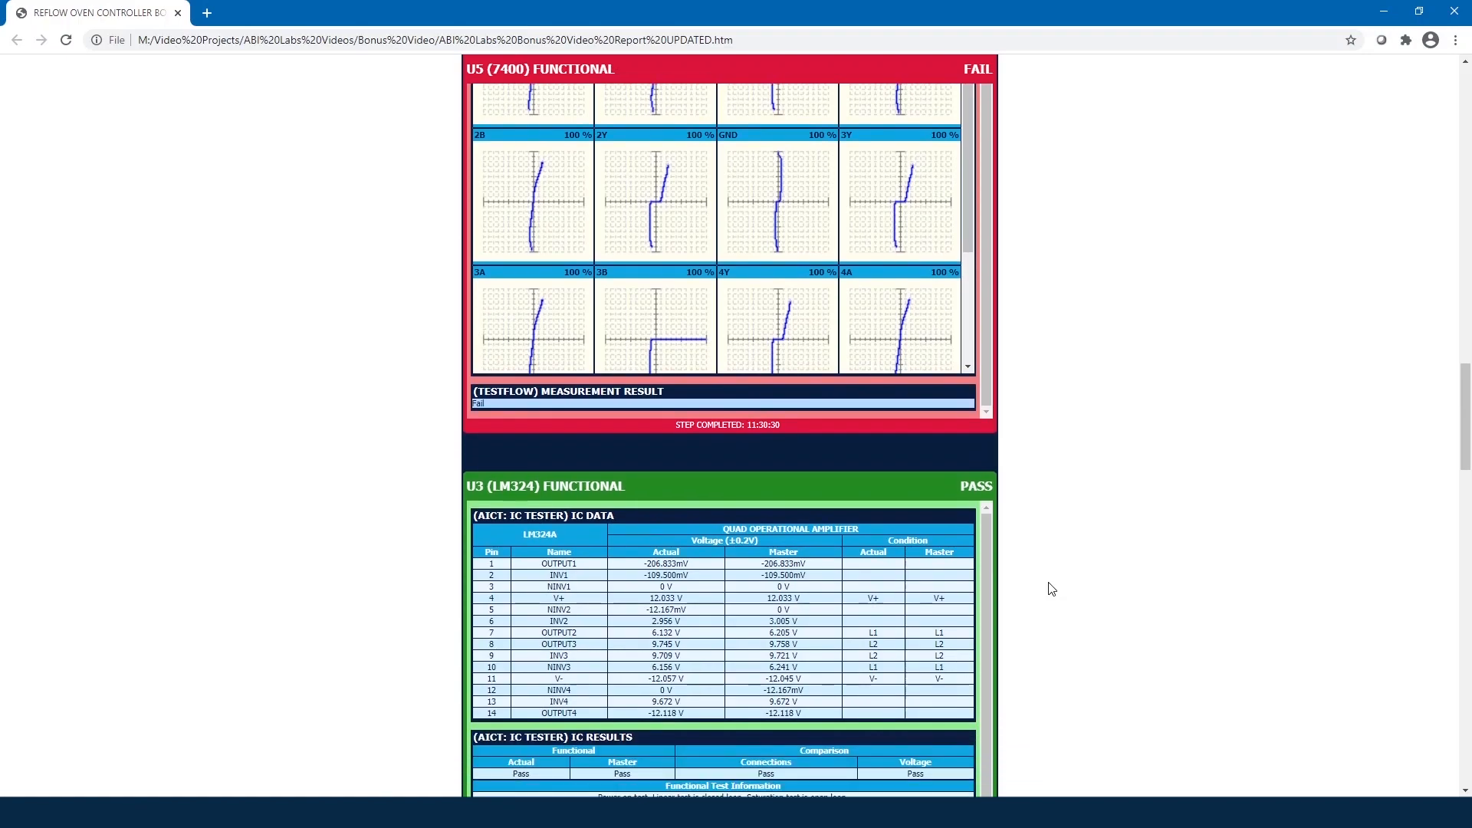
scroll(1052, 589, down, 1)
scroll(1052, 589, down, 2)
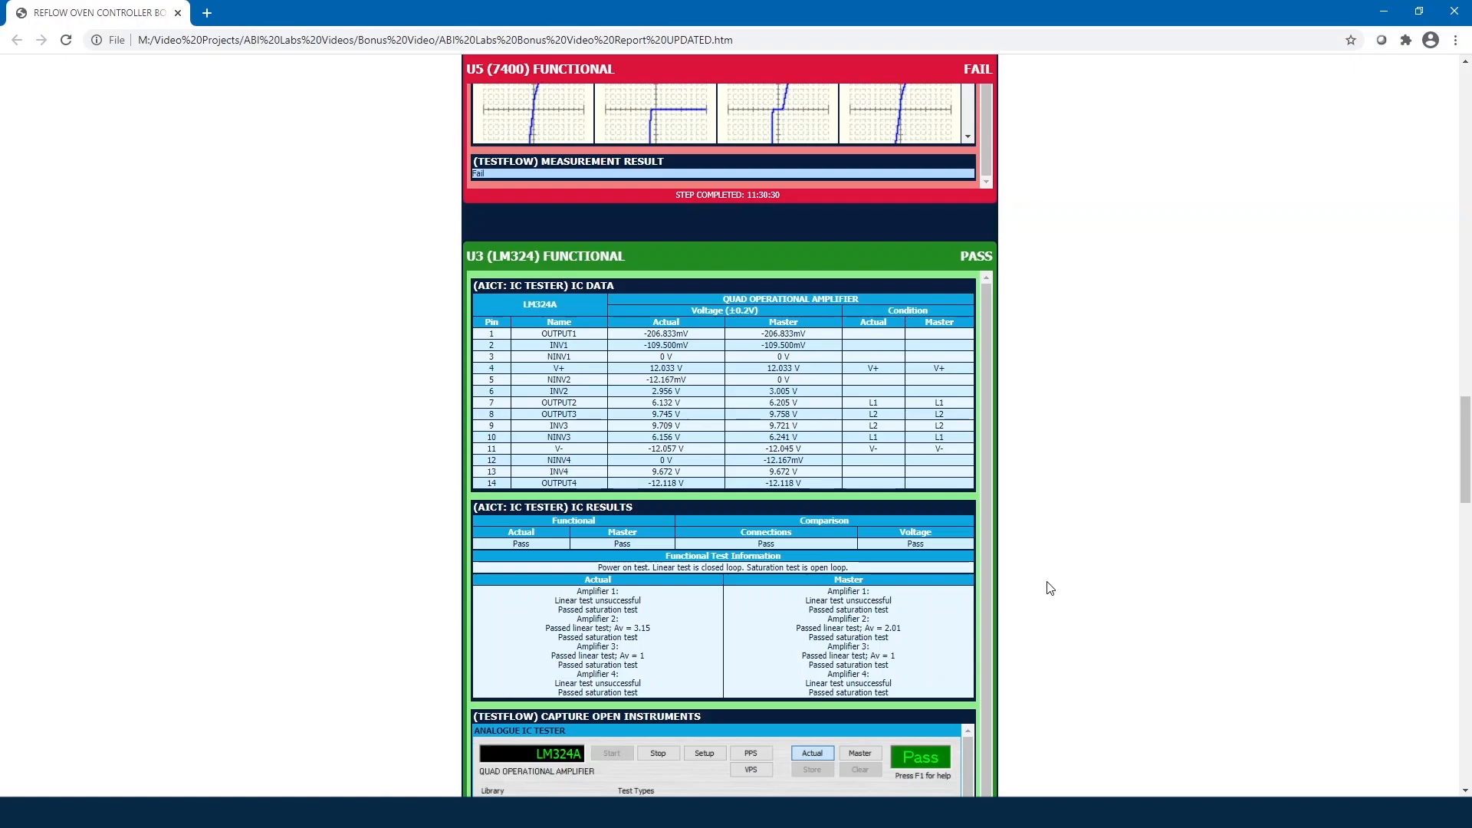
scroll(1049, 588, down, 1)
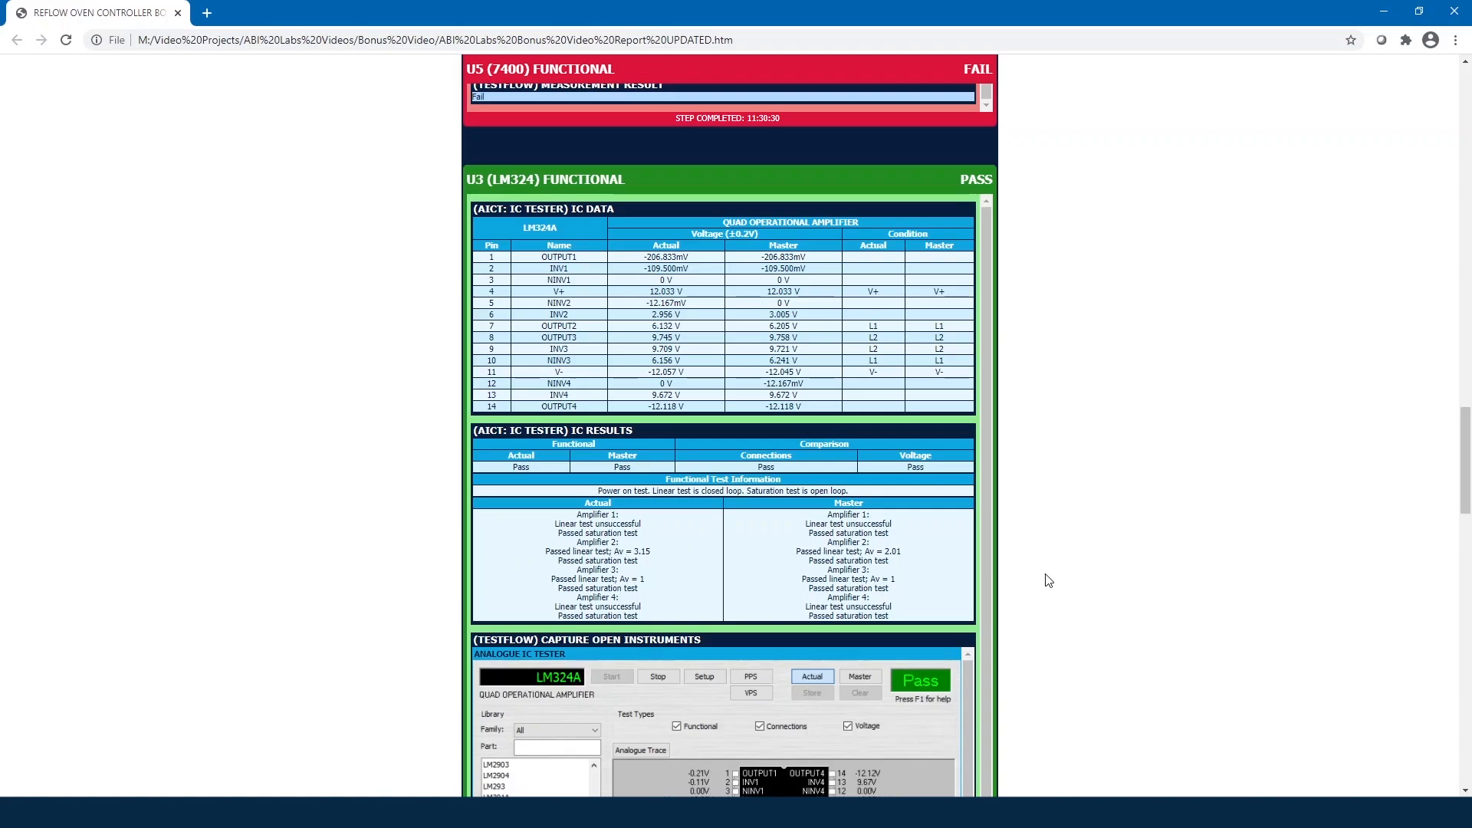
scroll(1049, 581, down, 2)
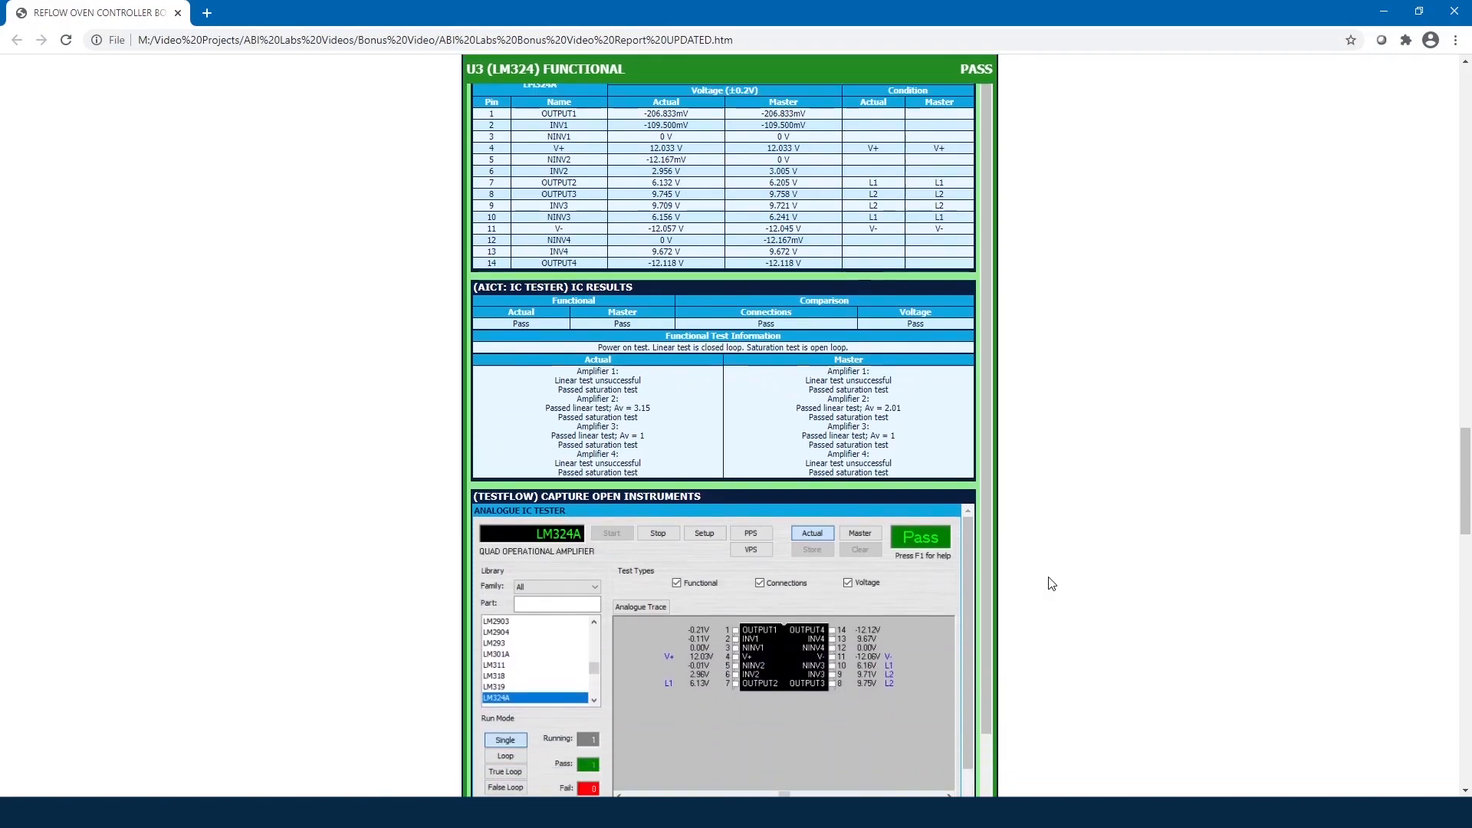
scroll(1050, 581, down, 1)
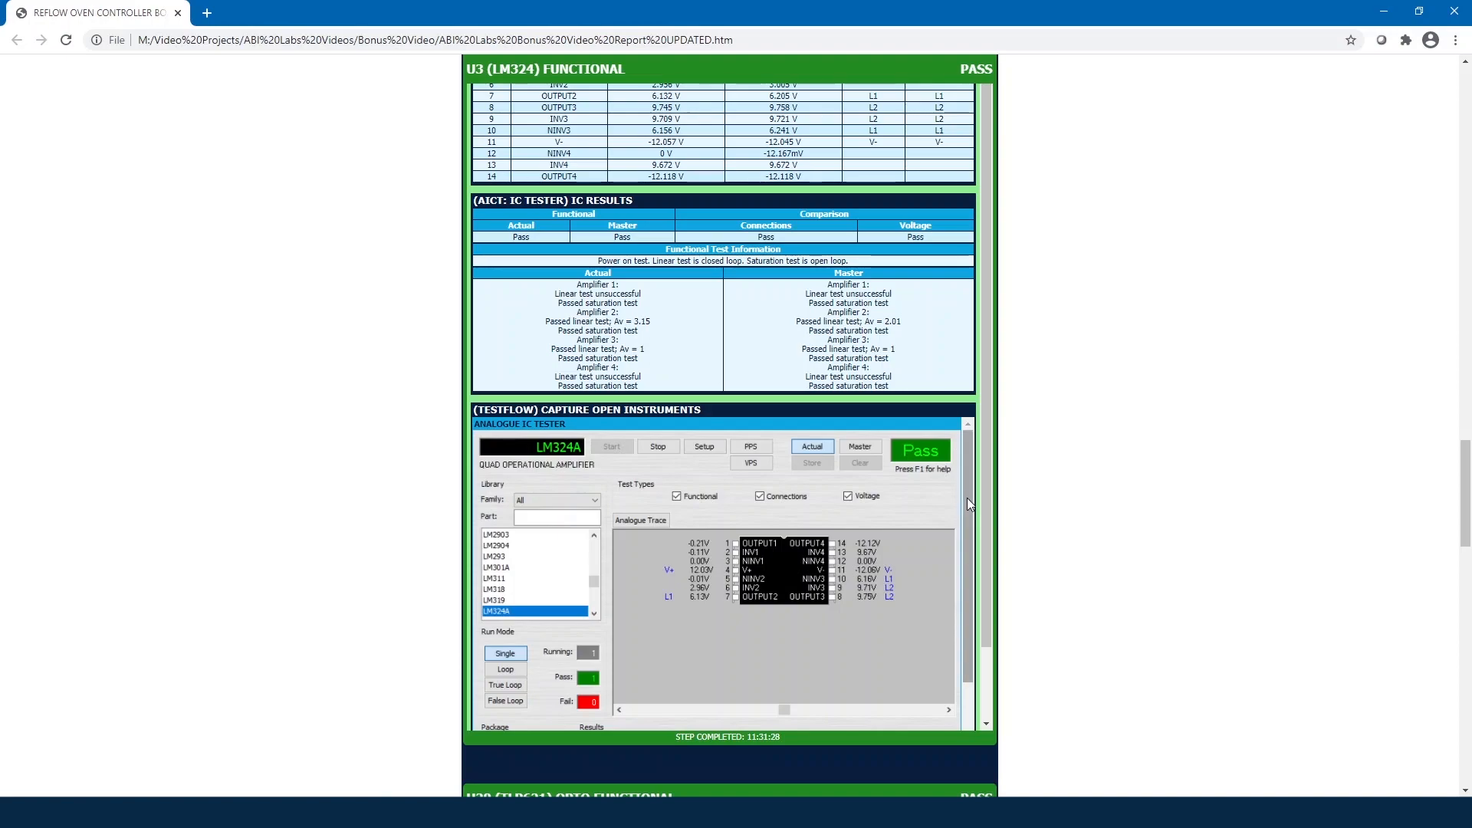
drag(968, 498, 978, 674)
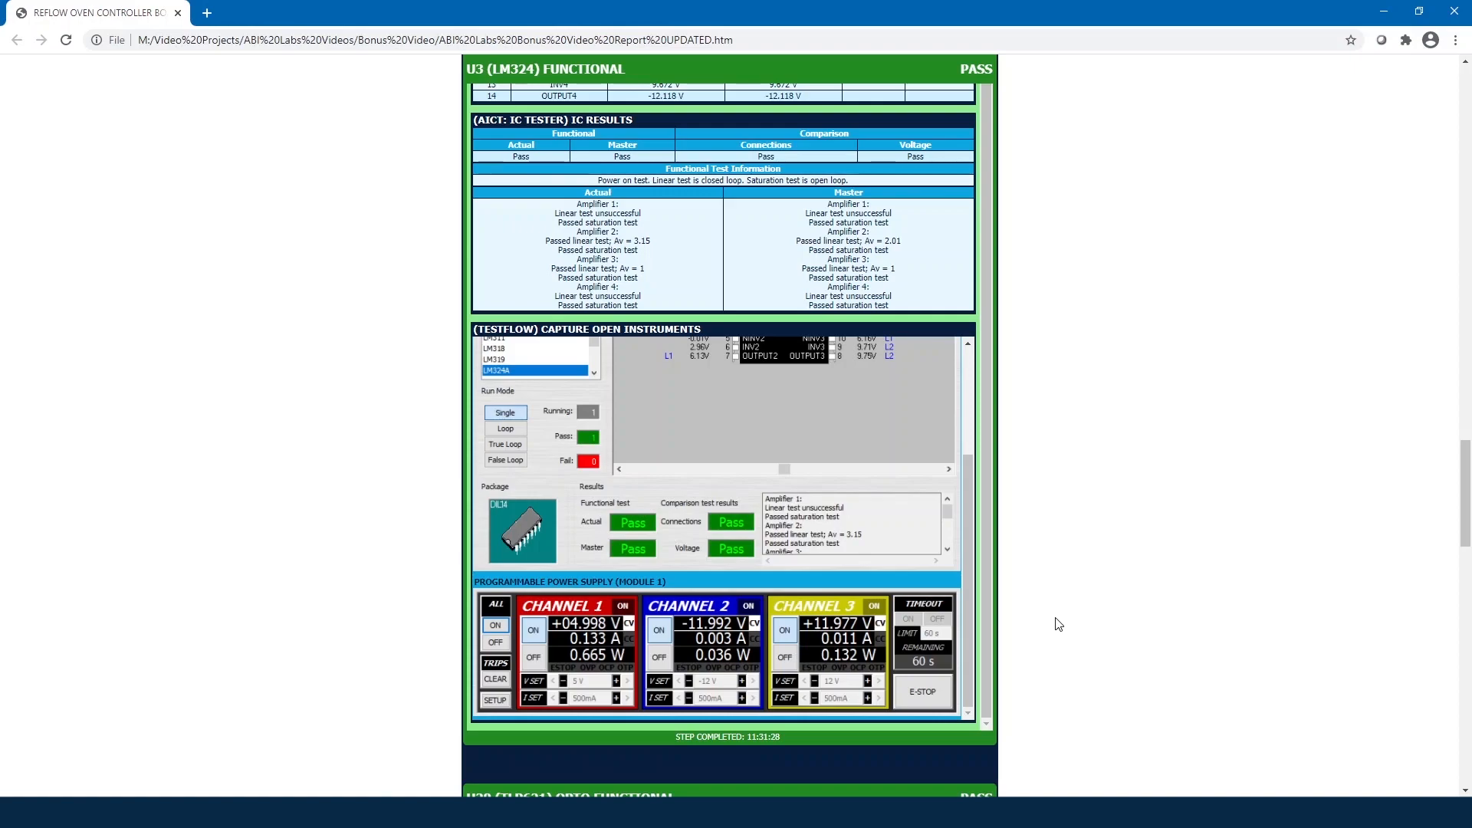
scroll(1062, 631, down, 1)
scroll(1062, 631, down, 1)
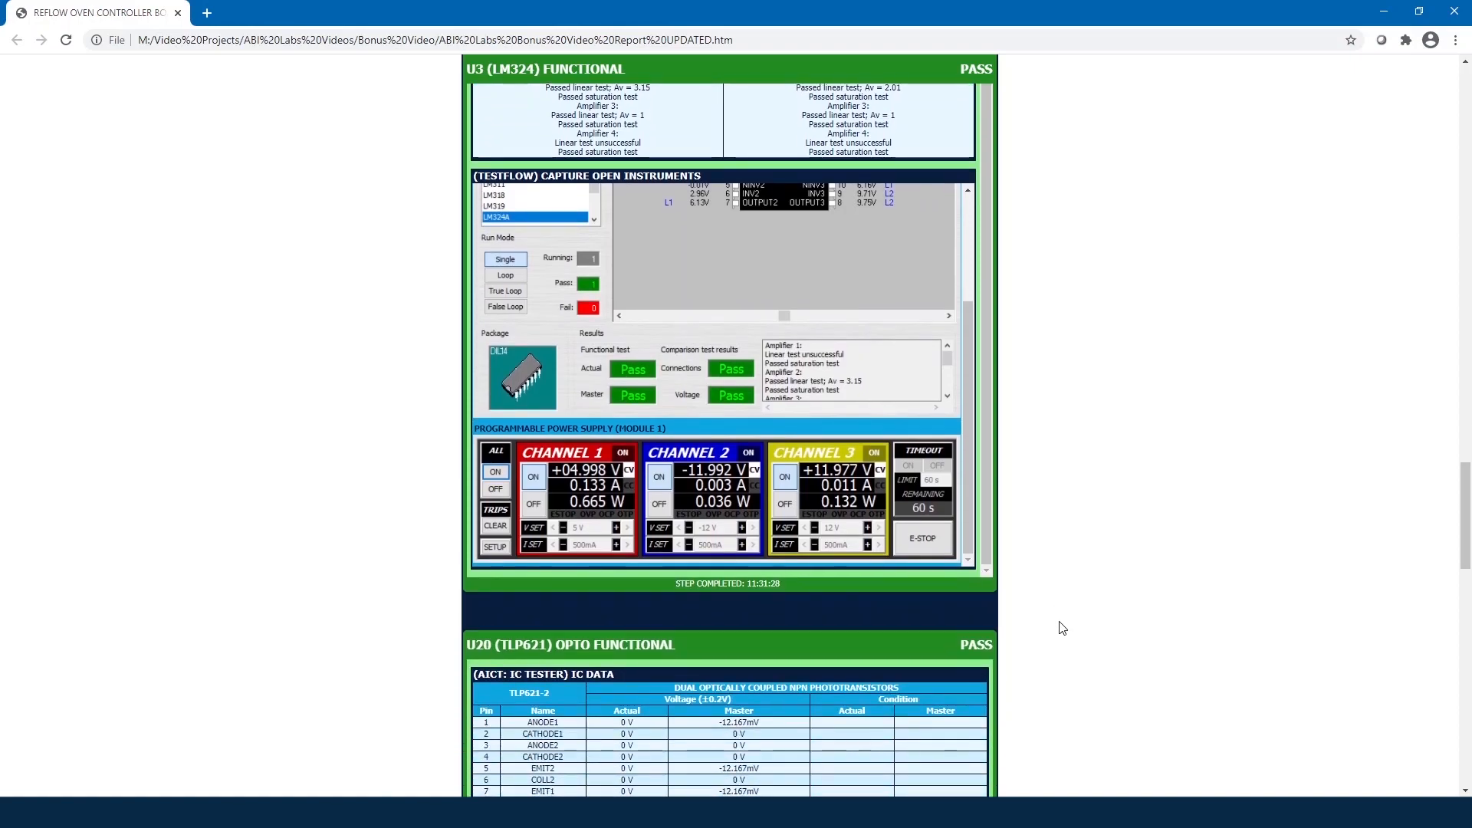
Step: Scroll through U20 (TLP621) Opto Functional to its passing CTR results of 91.3% and 83.5%
scroll(1062, 630, down, 1)
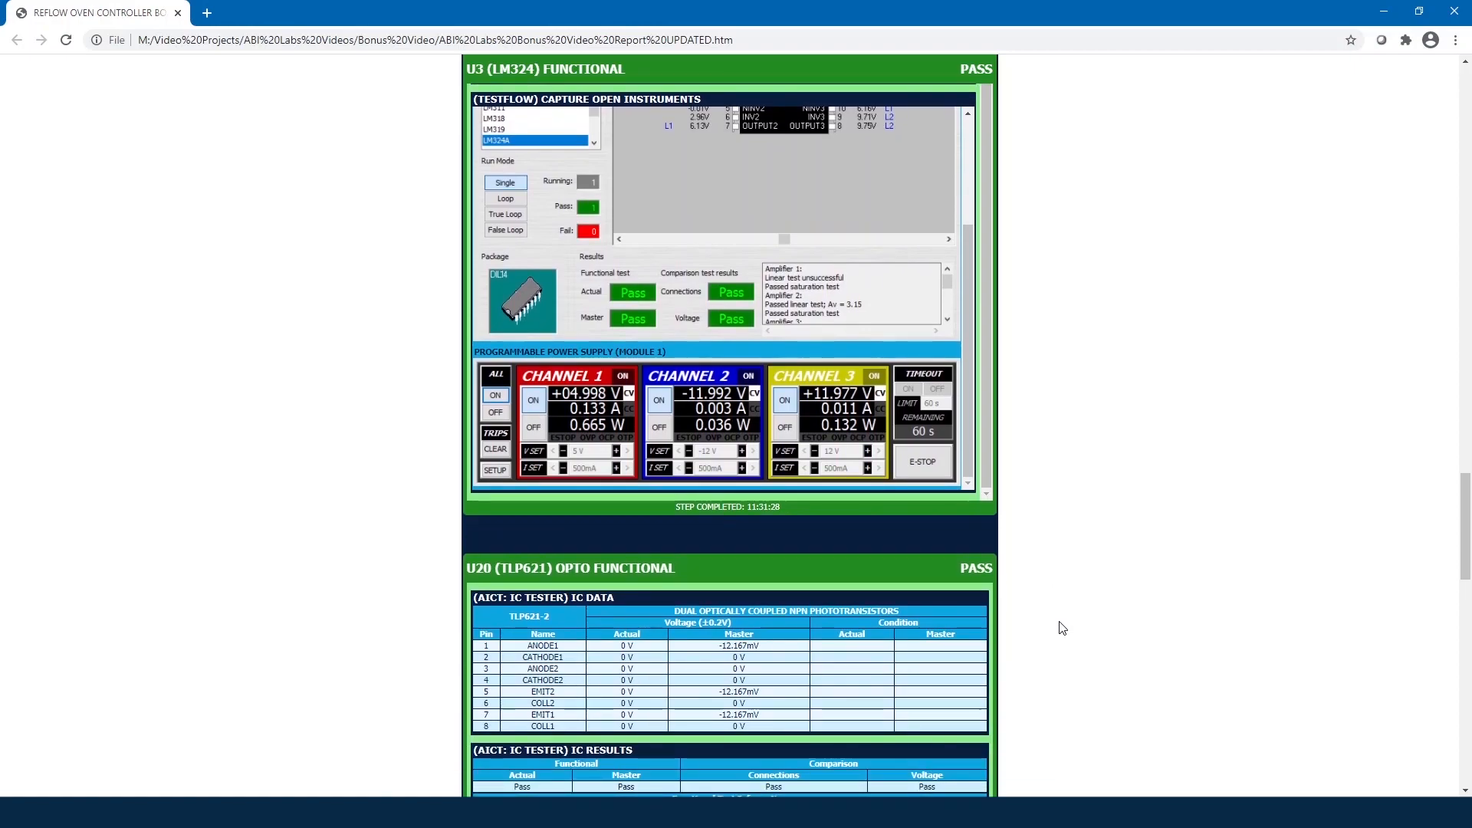
scroll(1062, 628, down, 1)
scroll(1062, 628, down, 1)
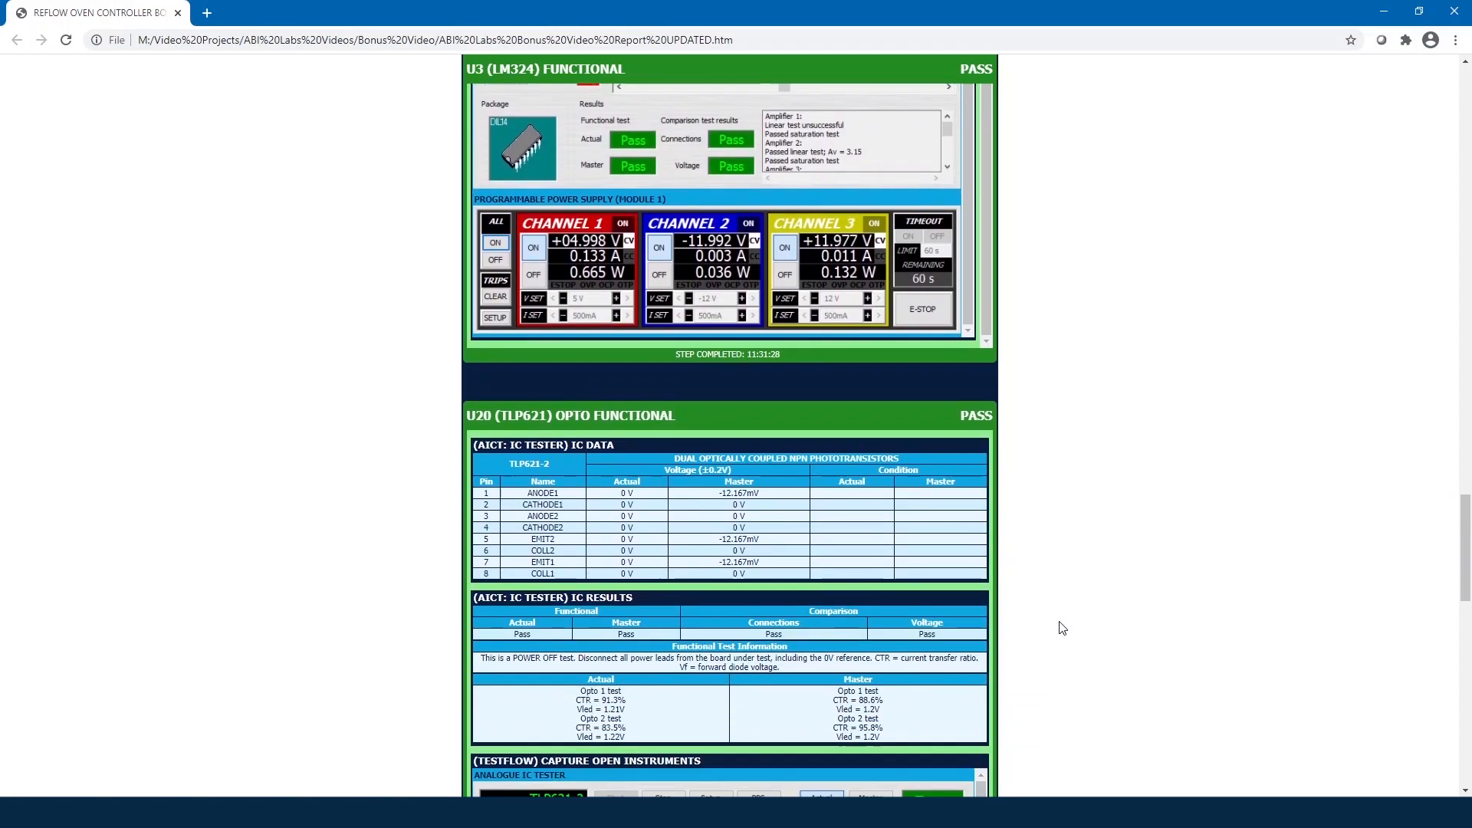
scroll(1062, 628, down, 1)
scroll(1062, 628, down, 1)
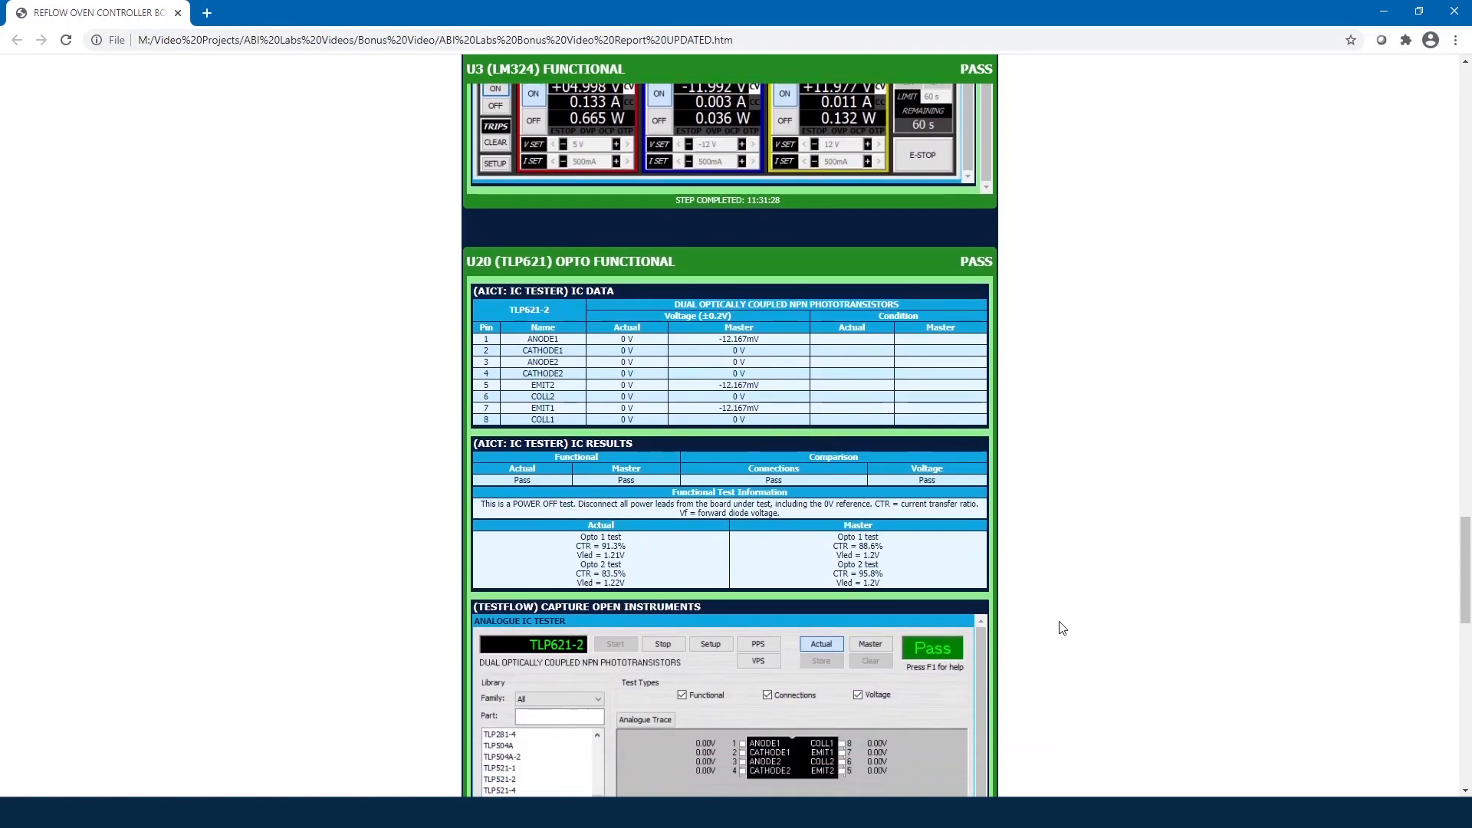
scroll(1062, 628, down, 1)
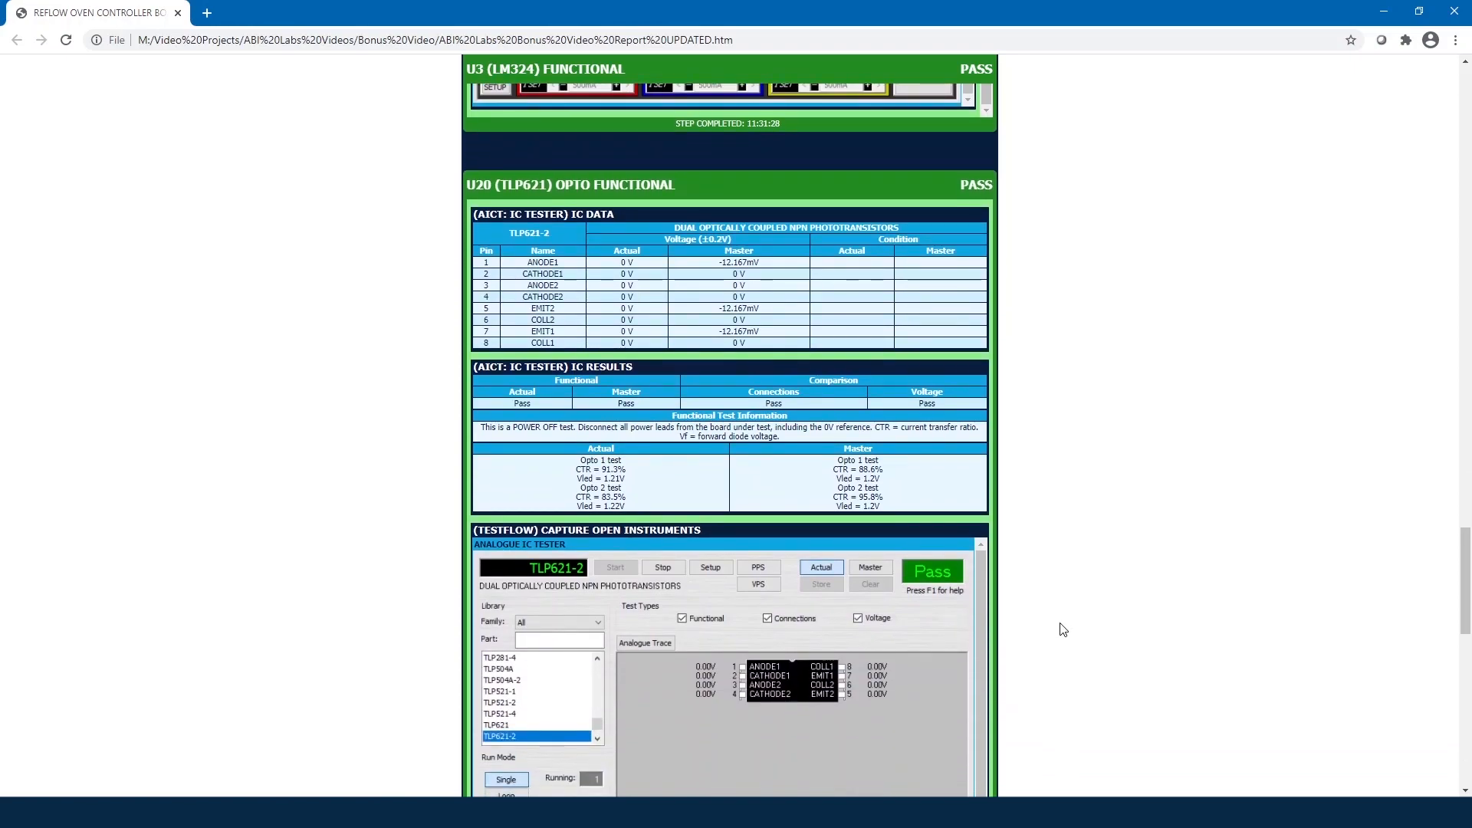
scroll(1063, 629, down, 1)
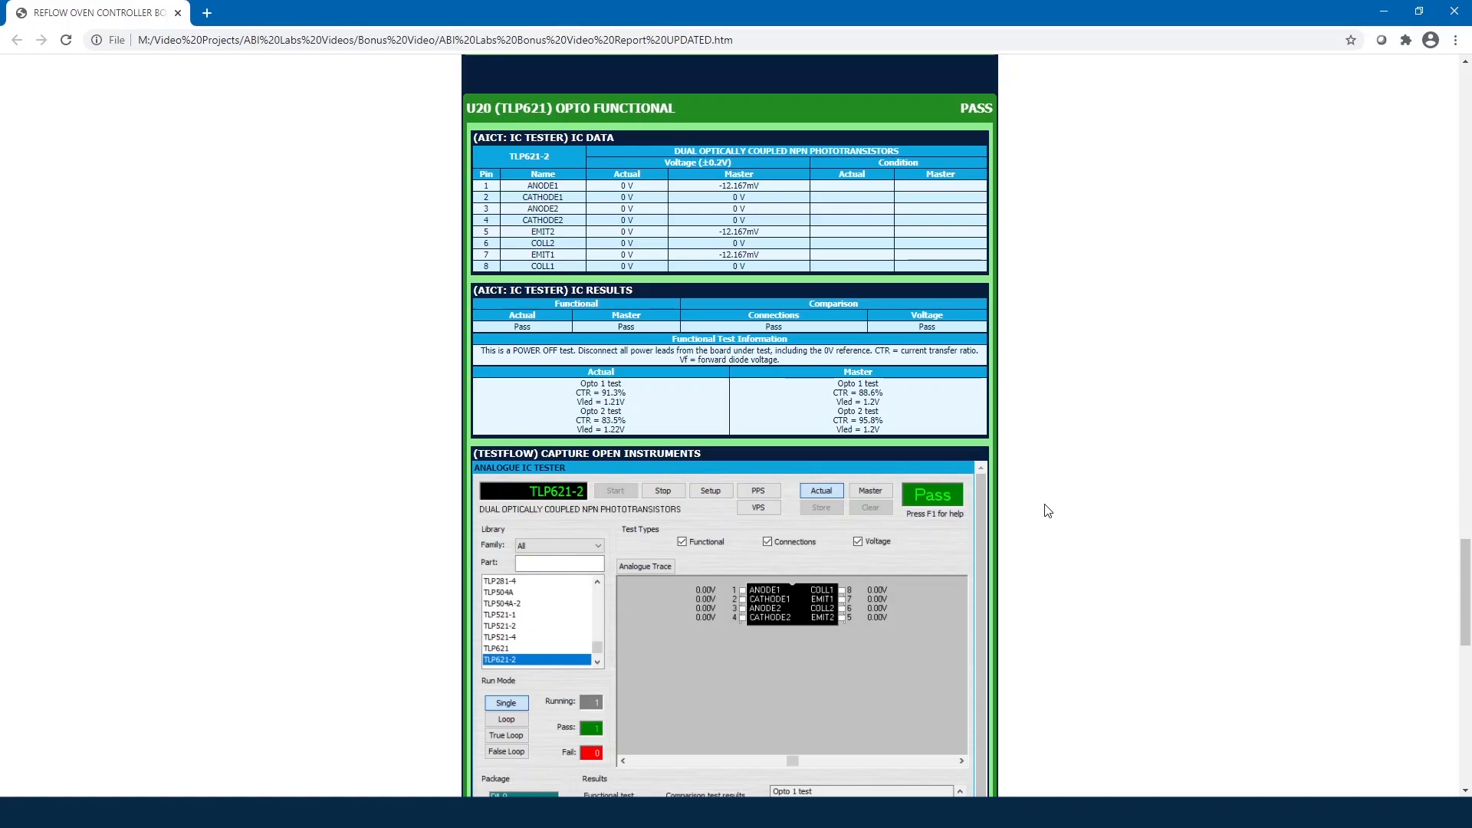
scroll(1039, 511, down, 2)
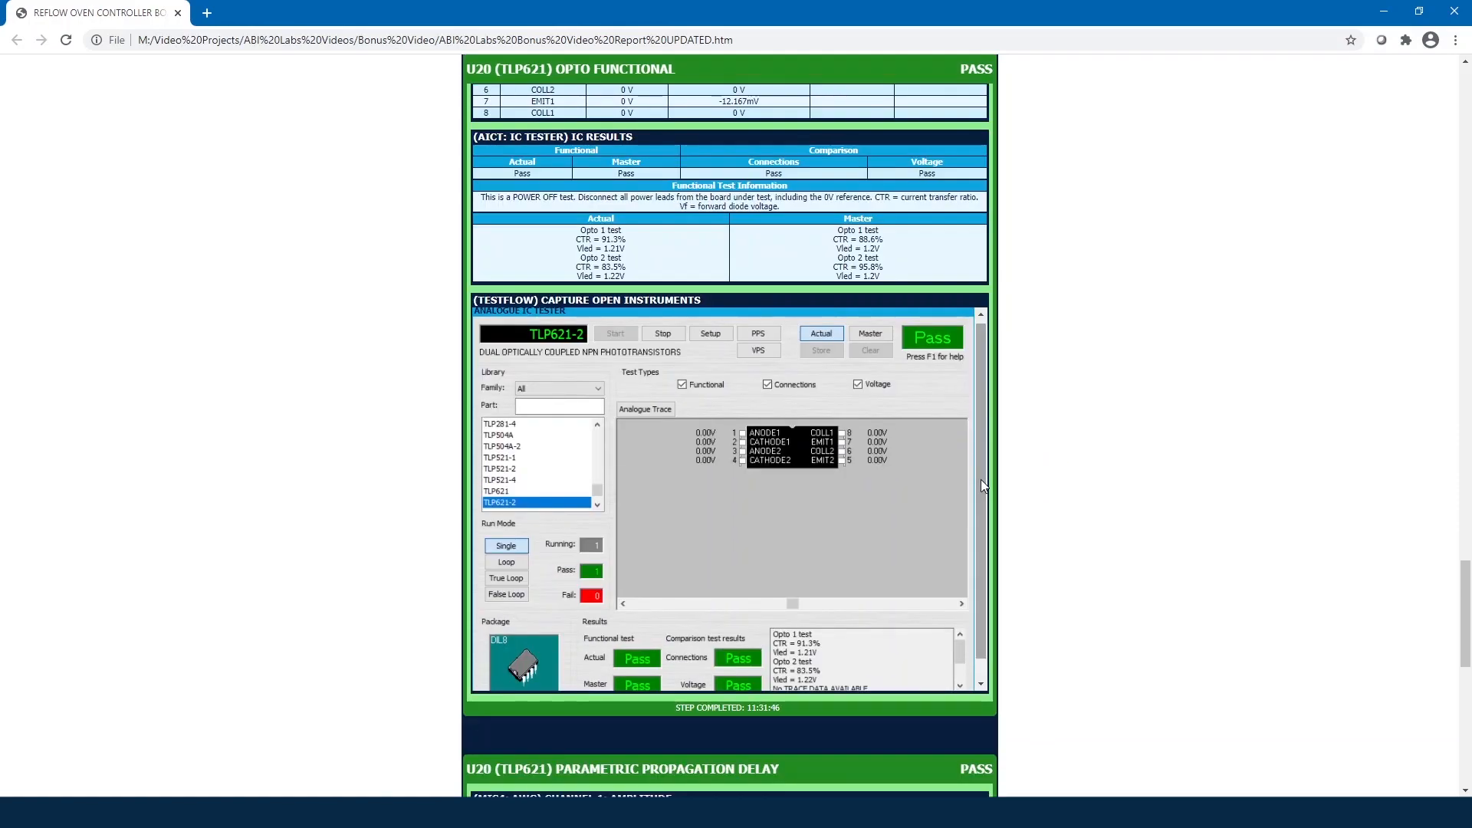
drag(981, 480, 984, 512)
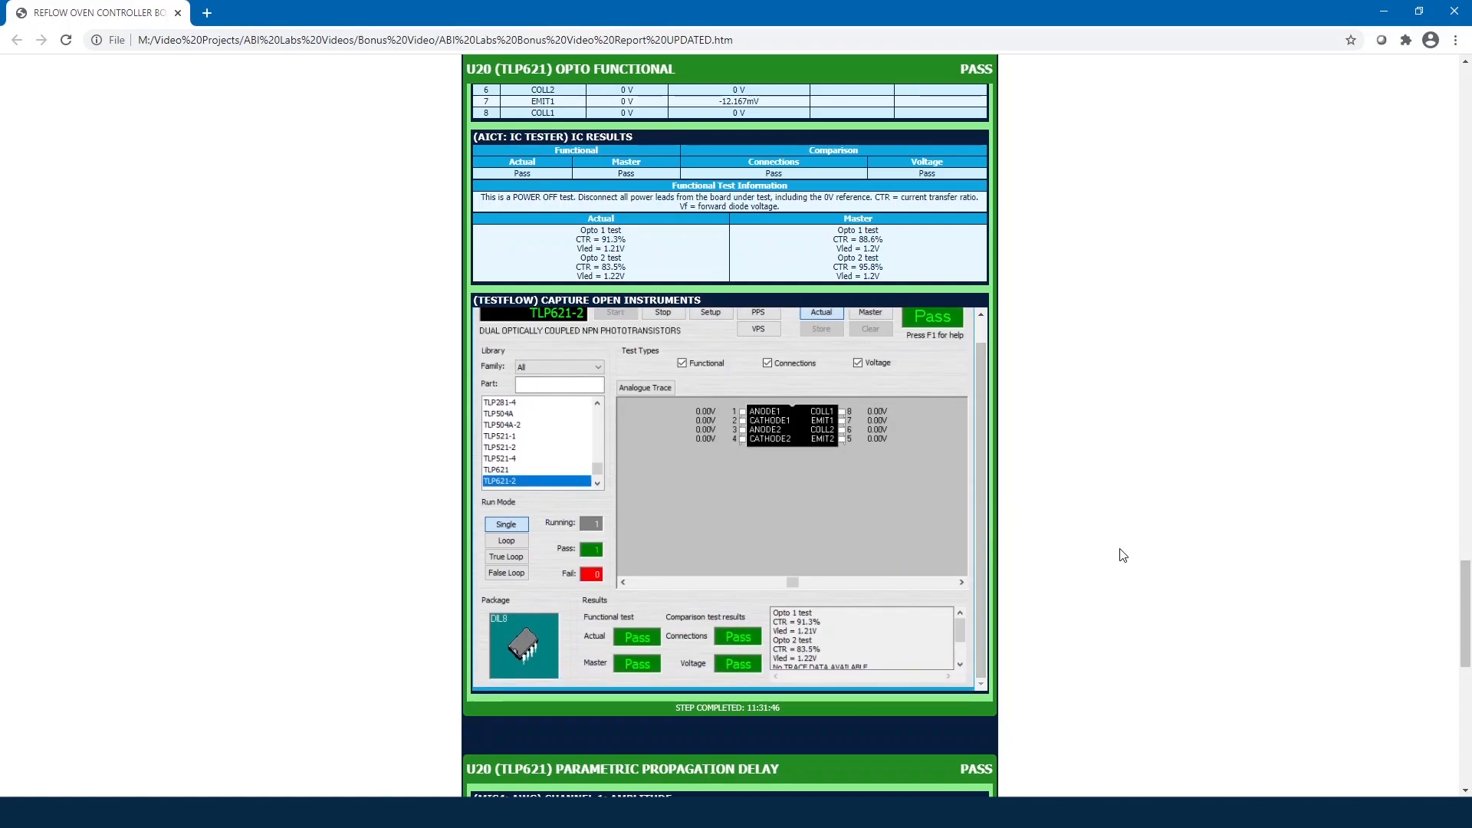
scroll(1122, 555, down, 1)
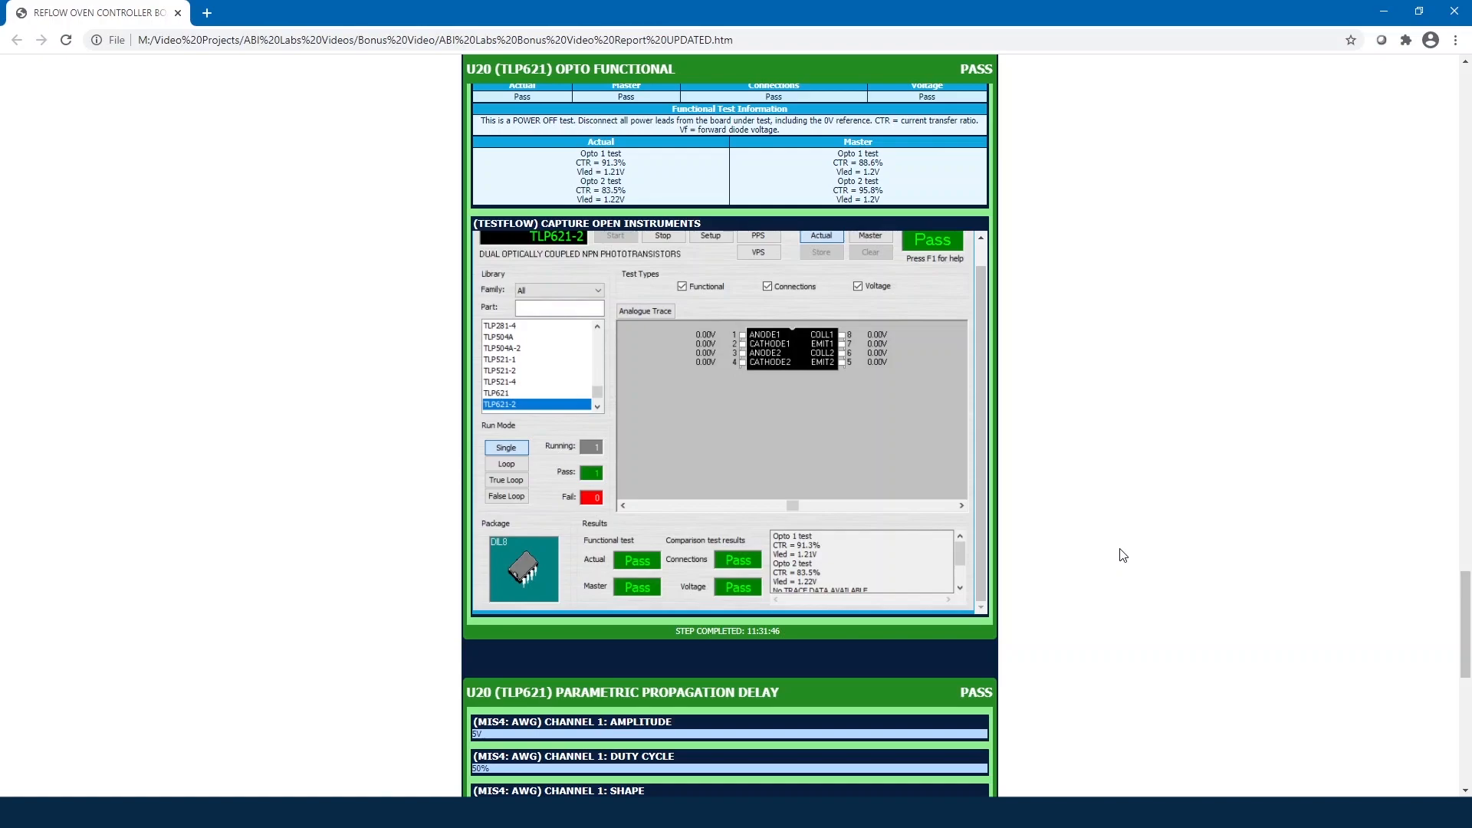
Step: Scroll to U20 (TLP621) Parametric Propagation Delay and its oscilloscope capture (3.057 V amplitude)
scroll(1122, 555, down, 1)
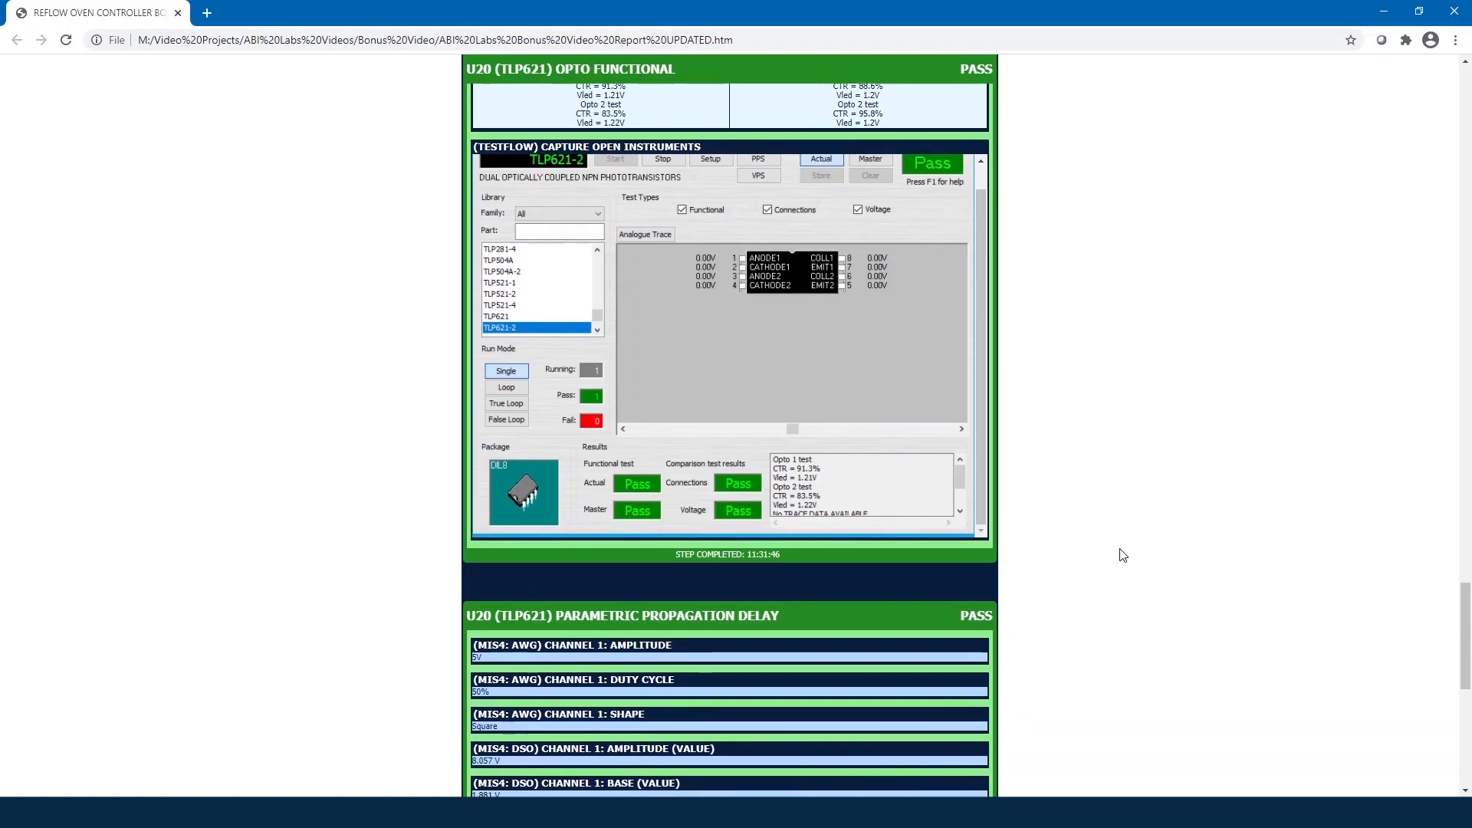
scroll(1123, 555, down, 1)
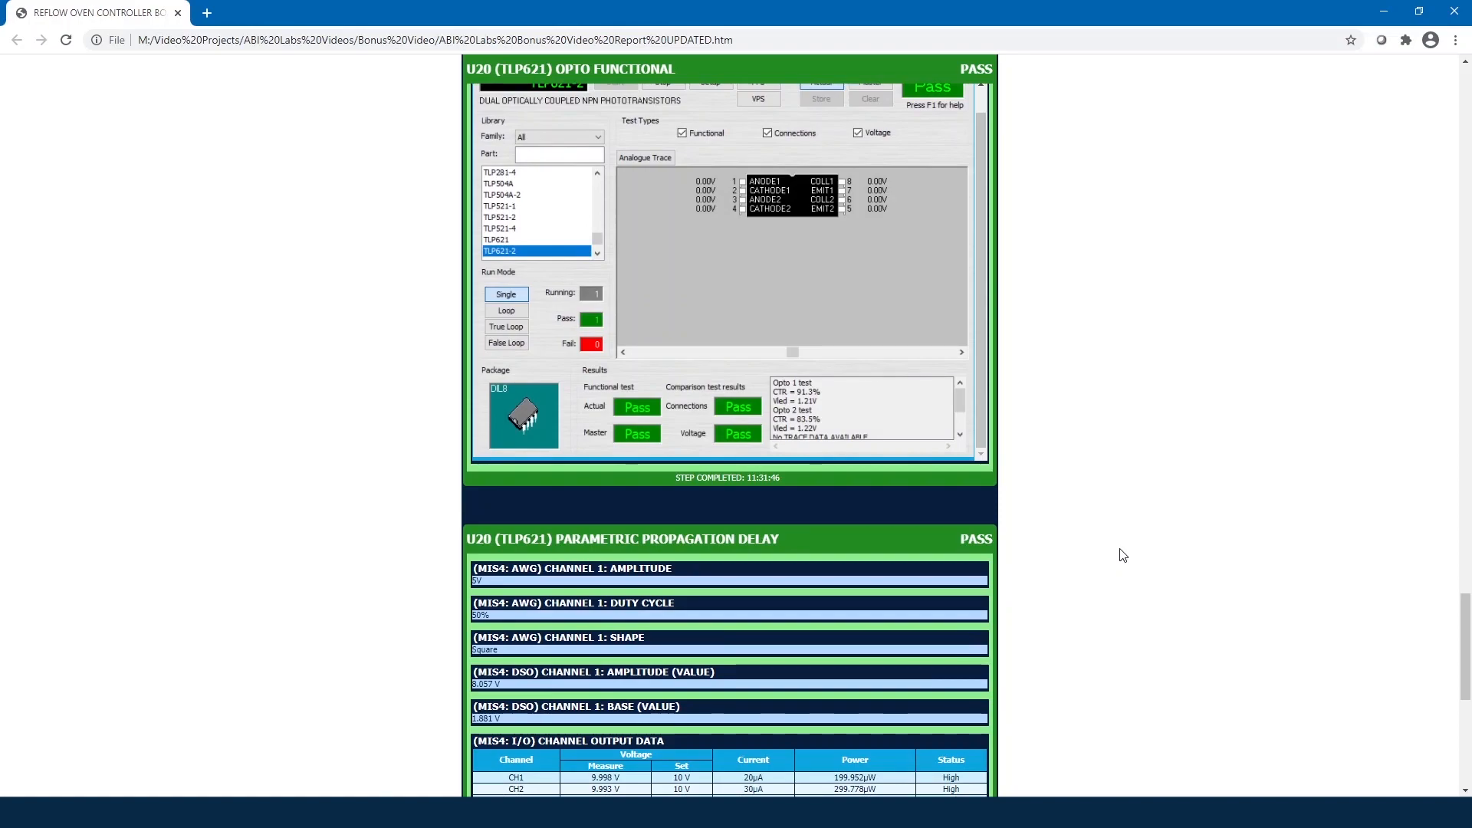
scroll(1123, 555, down, 1)
scroll(1122, 555, down, 1)
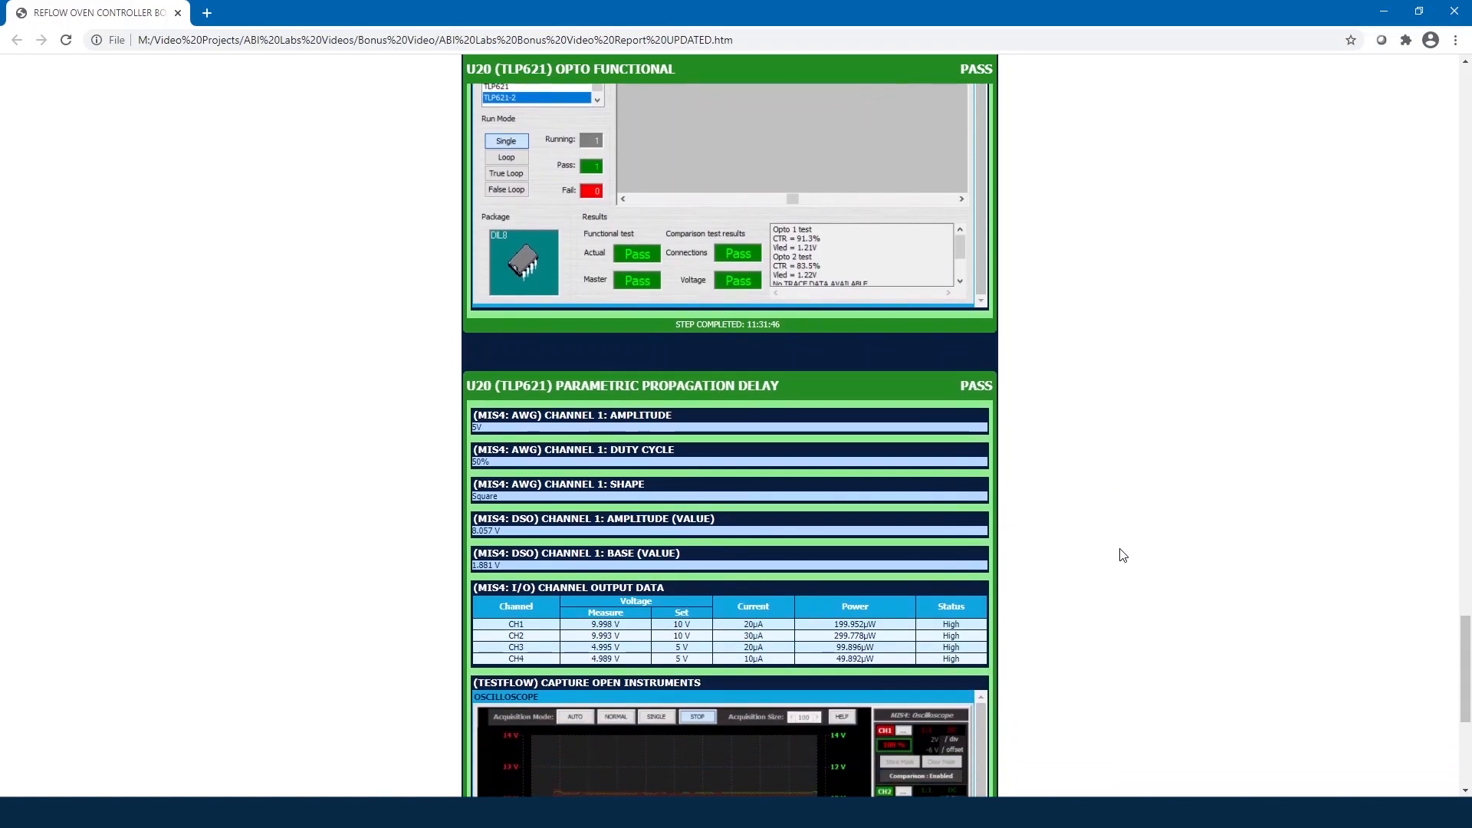
scroll(1123, 556, down, 1)
scroll(1123, 555, down, 2)
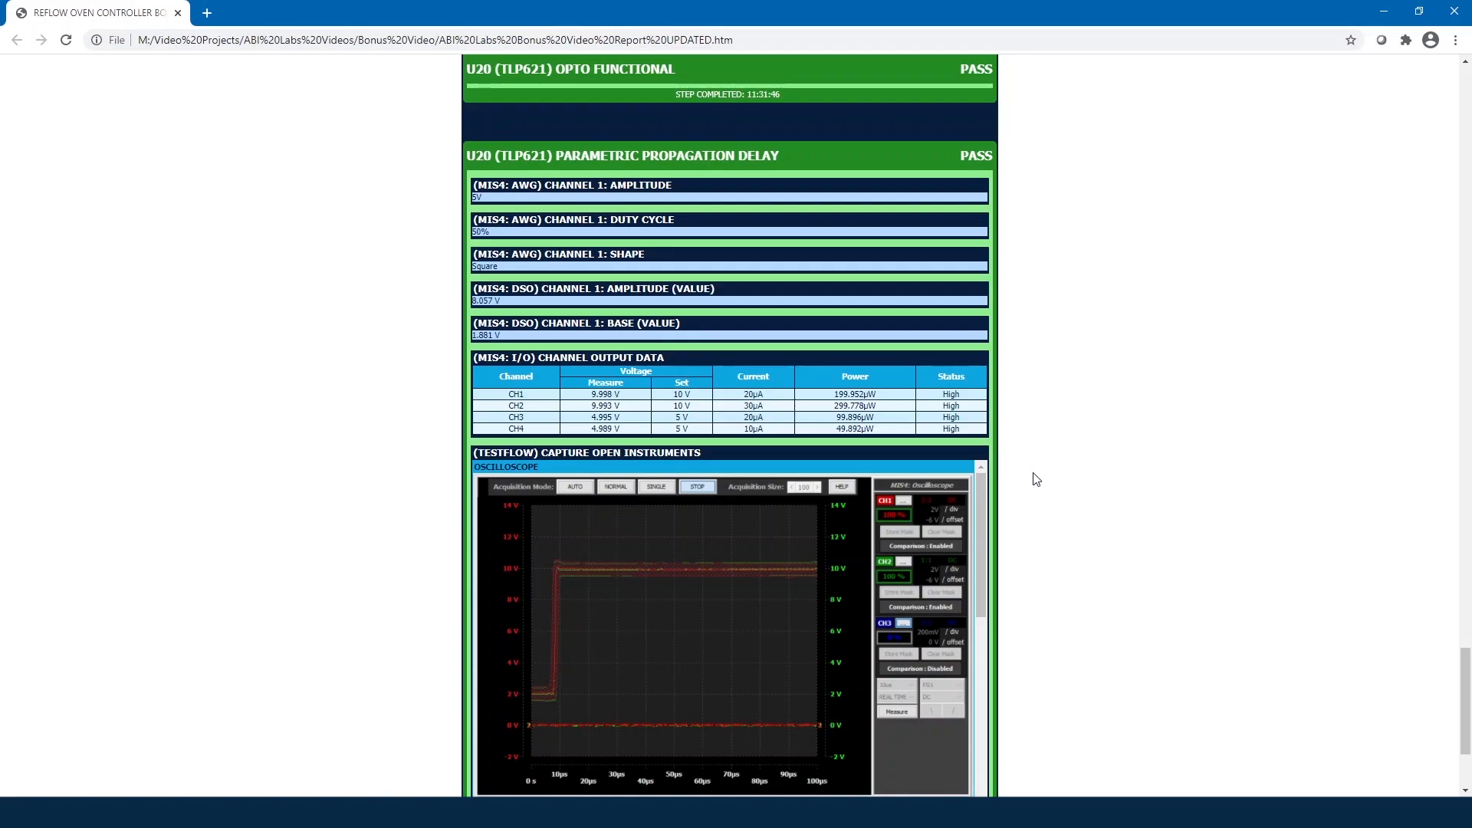
scroll(1039, 483, down, 2)
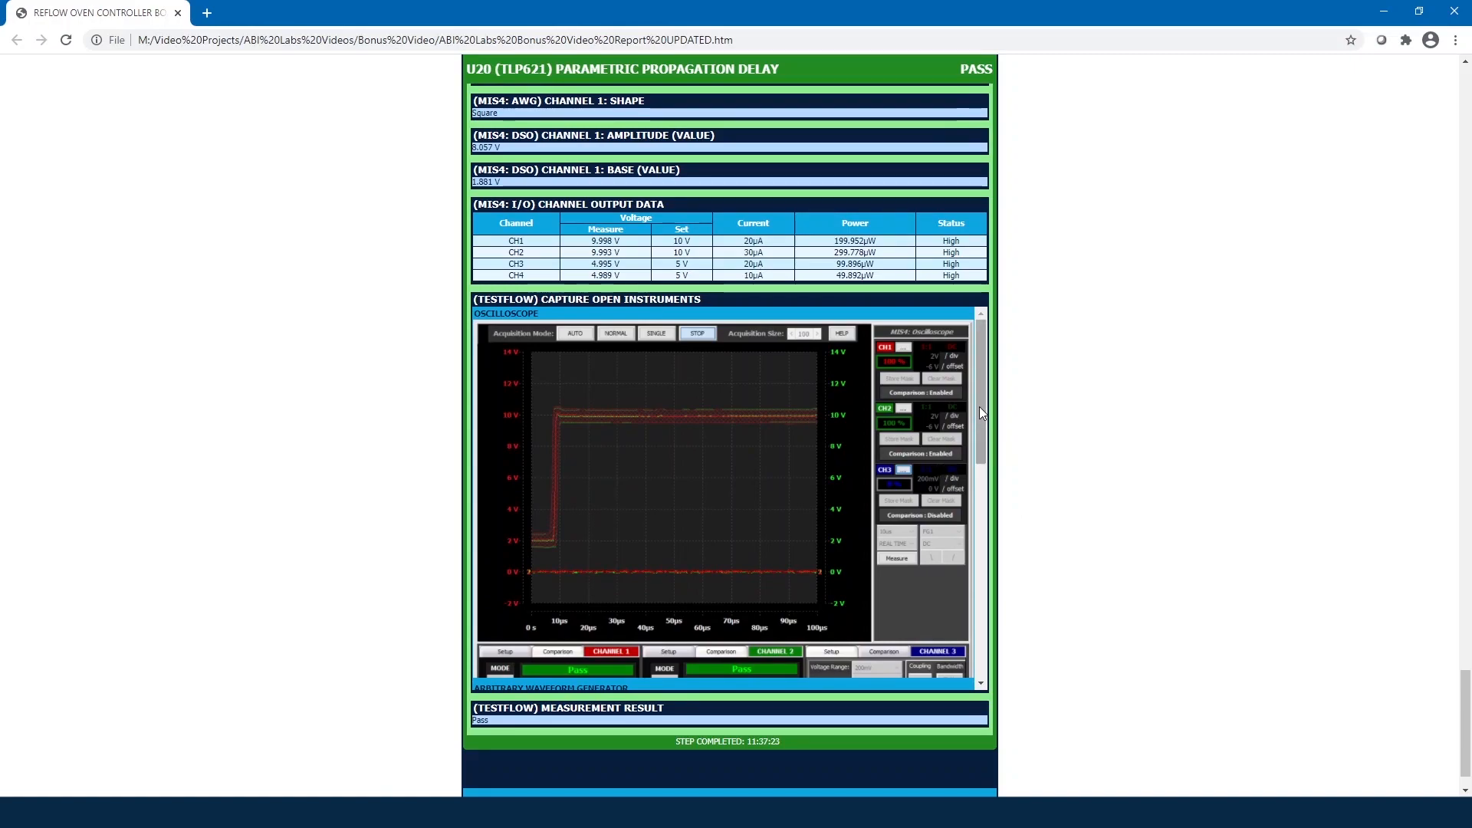
Step: View the captured AWG and Universal IO readings, then scroll to End Of Report
drag(979, 406, 982, 416)
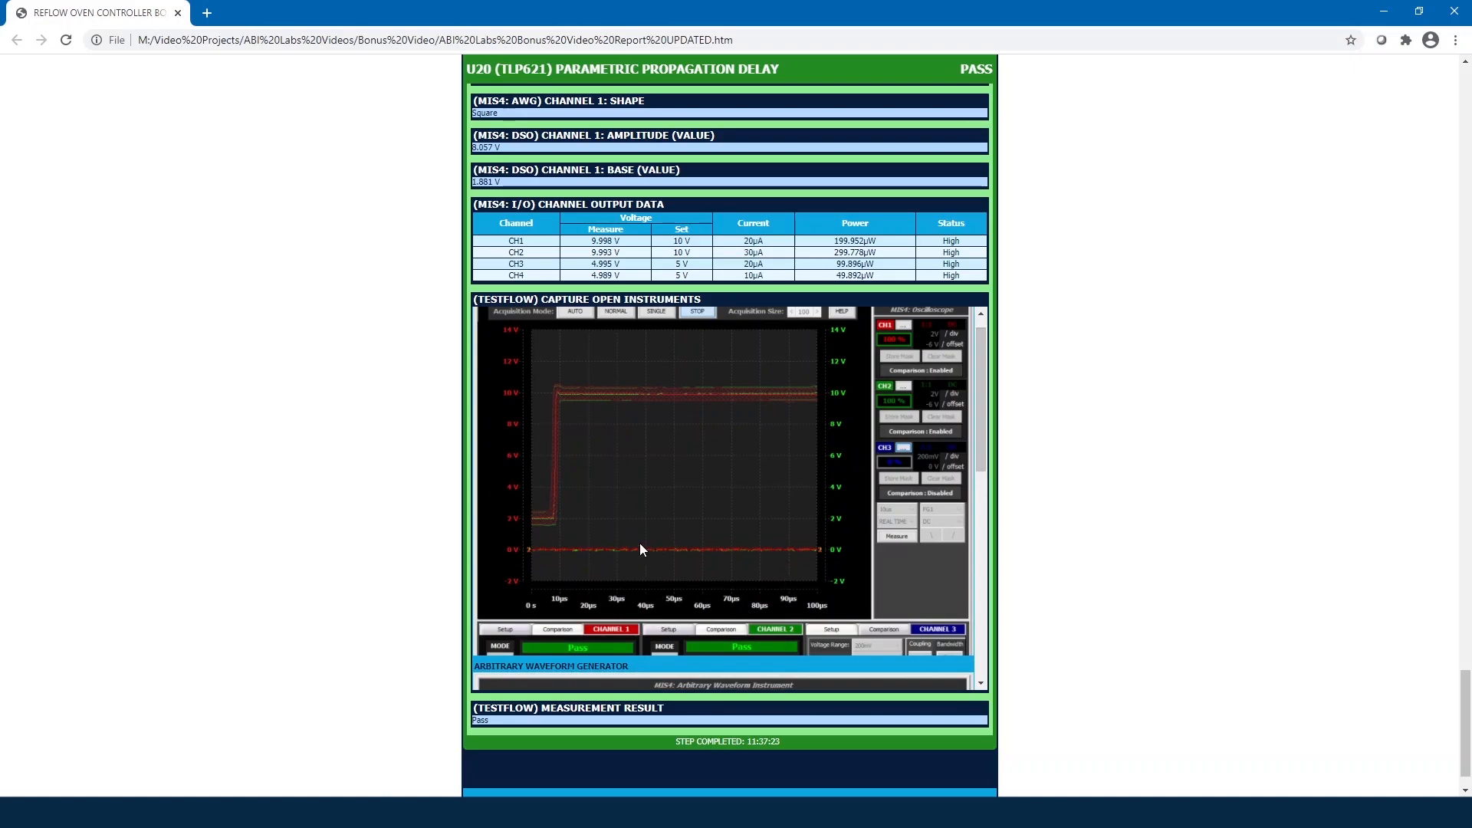
scroll(888, 497, down, 2)
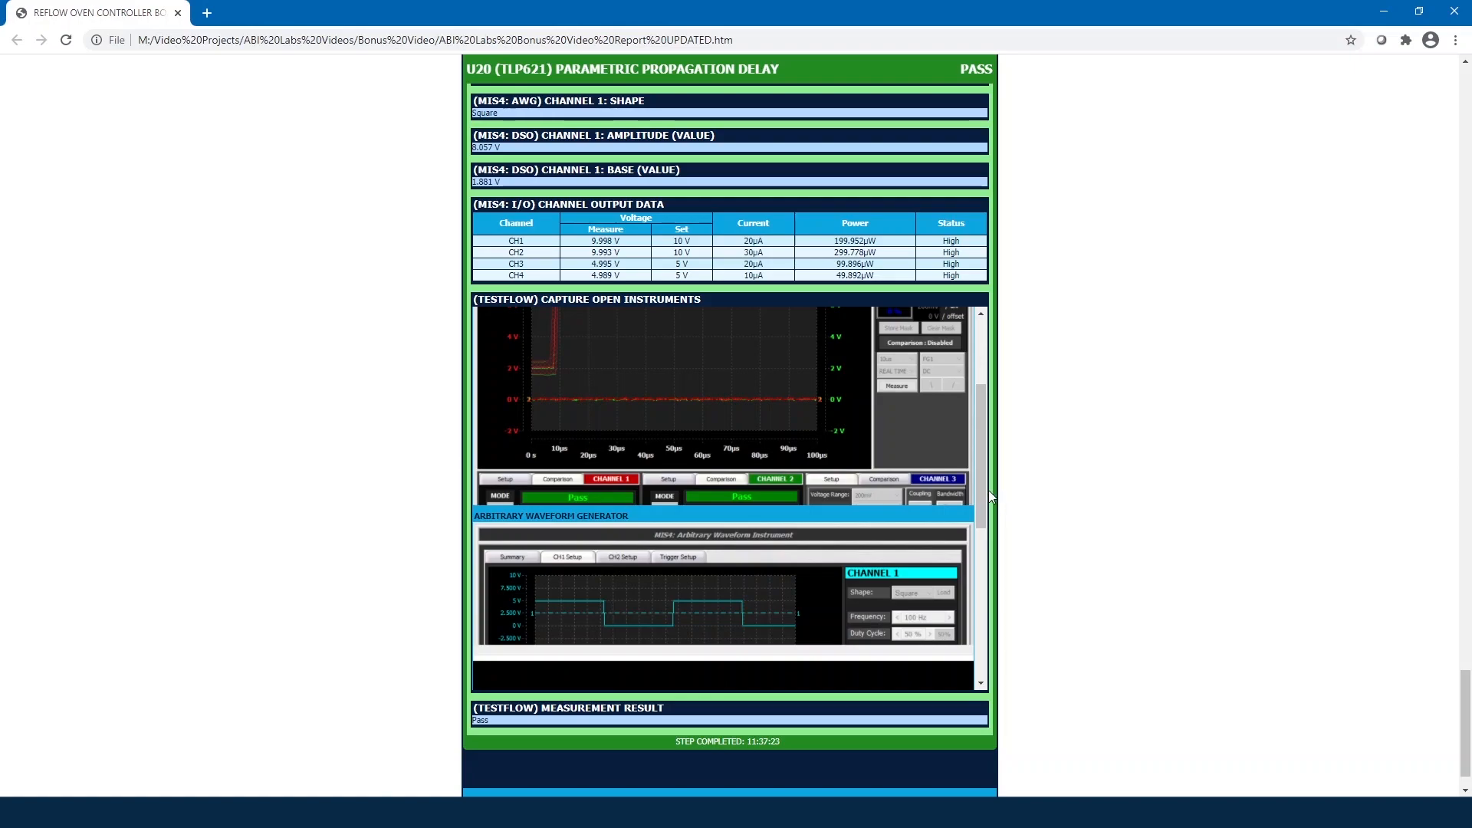
drag(983, 485, 995, 649)
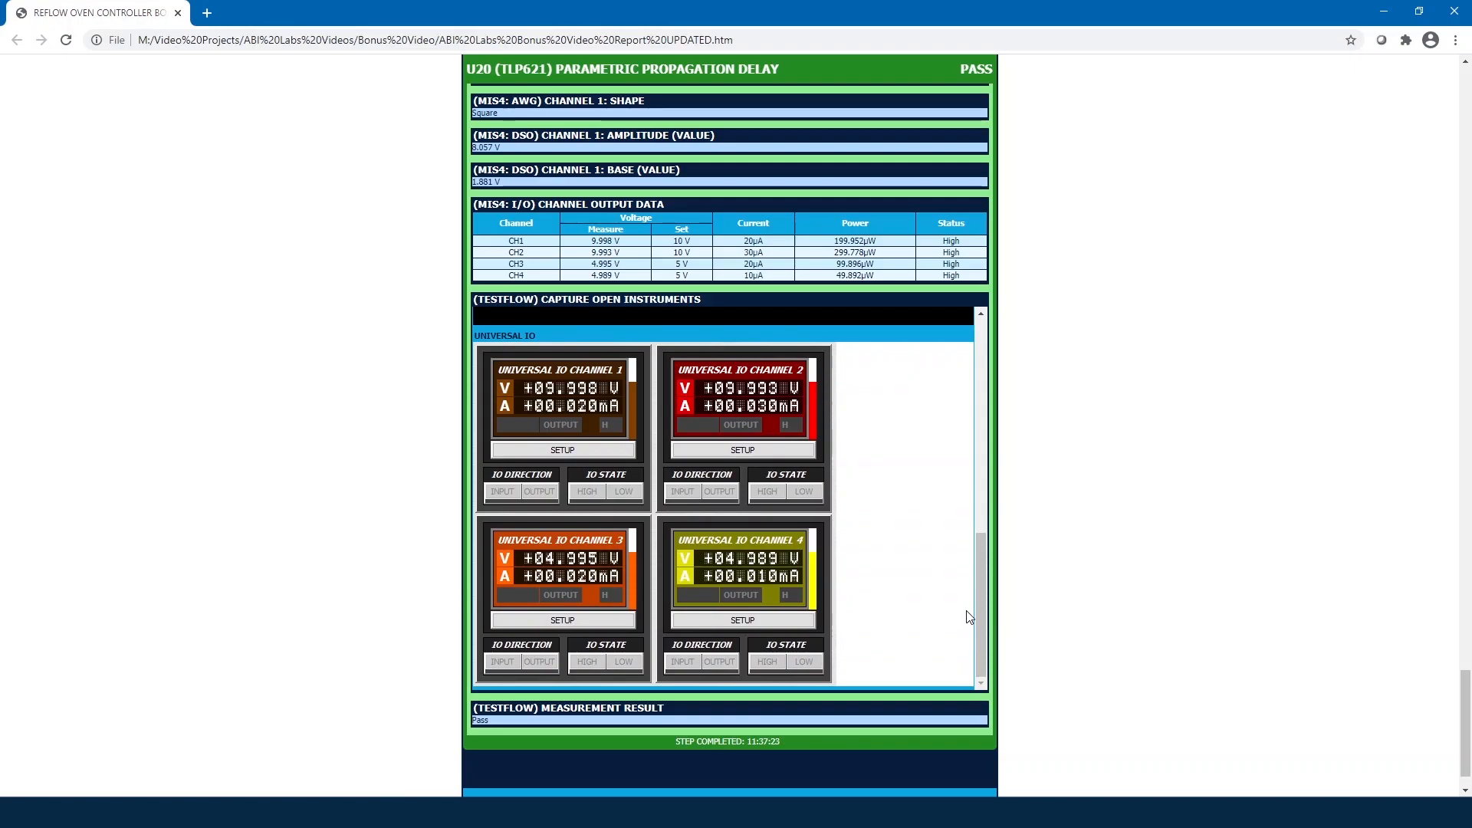
scroll(1032, 641, down, 1)
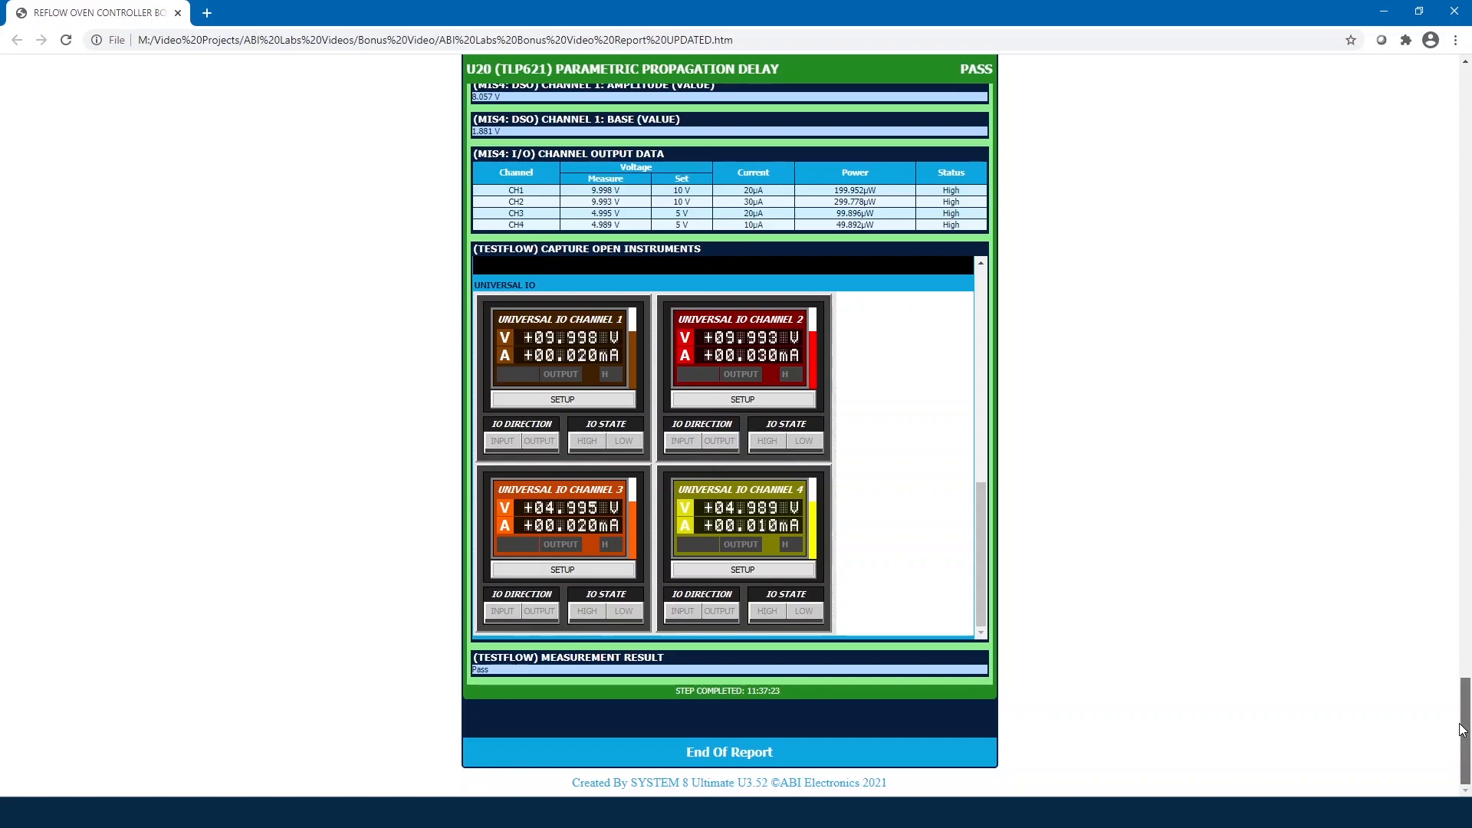
Step: Toggle the Show Pass, Other and Fail Steps filters so the report lists only passed steps
drag(1463, 730, 1393, 114)
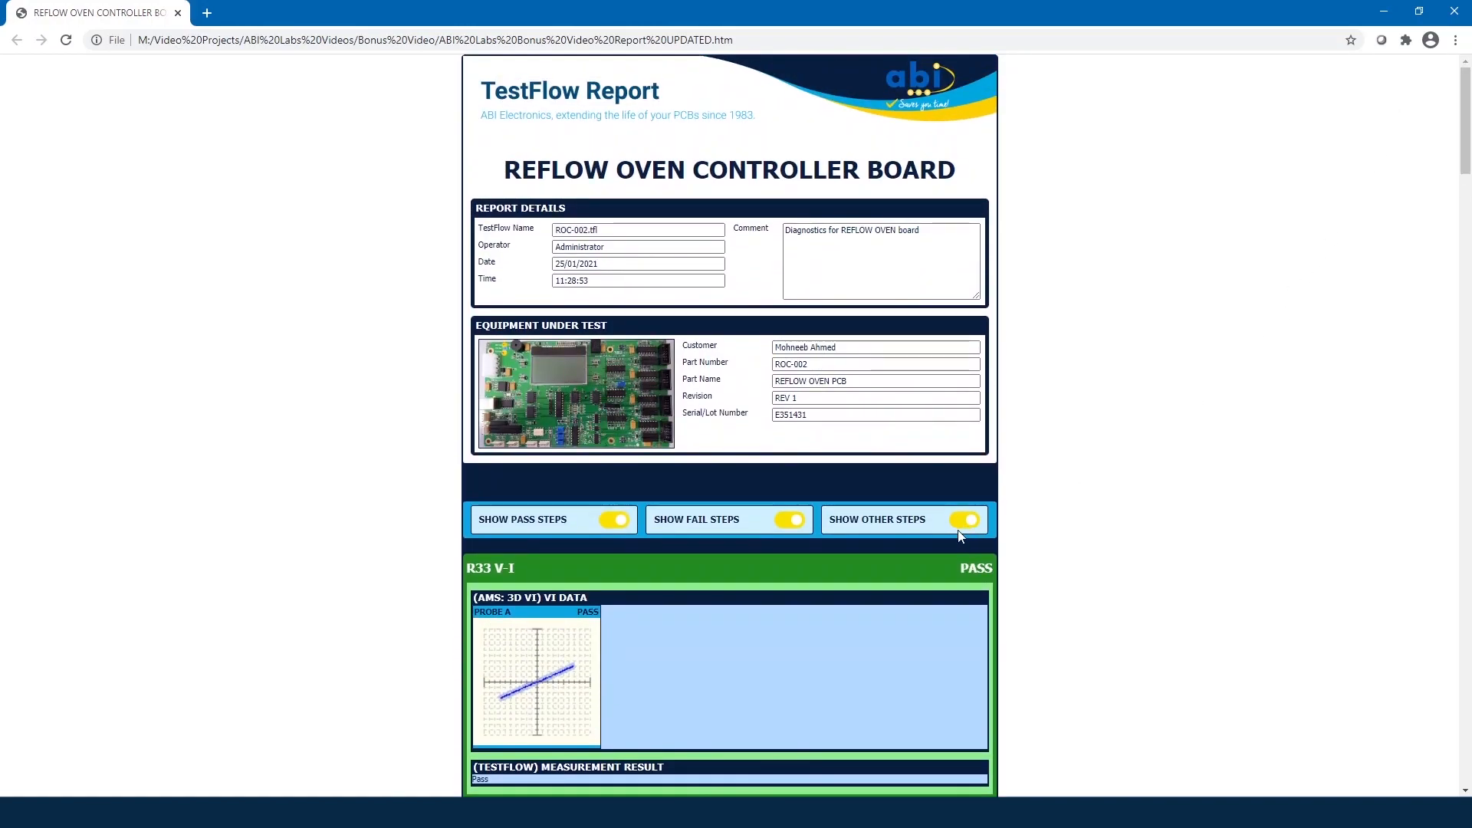
click(612, 525)
click(969, 524)
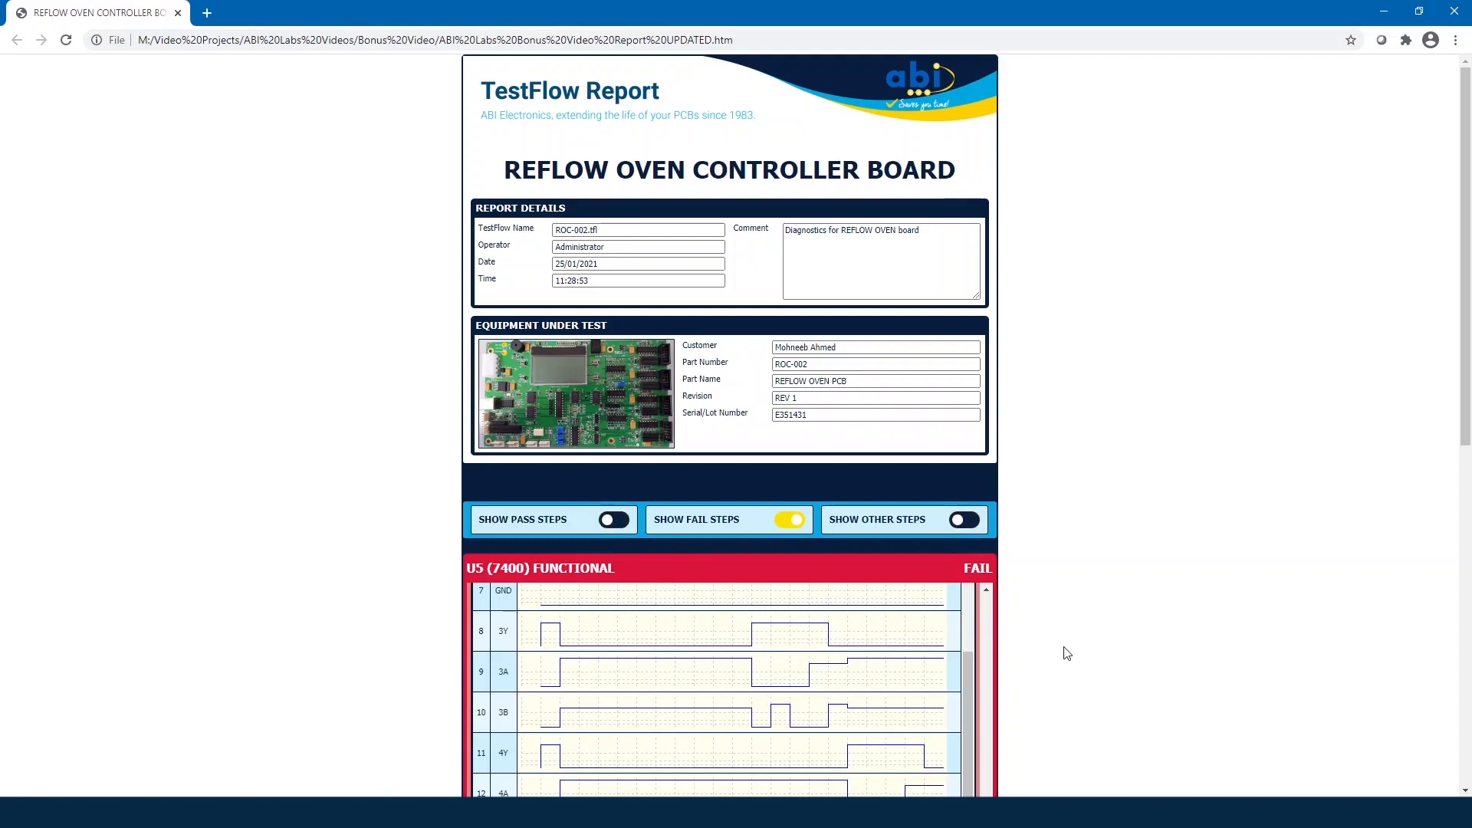
scroll(1061, 651, down, 3)
drag(971, 554, 966, 406)
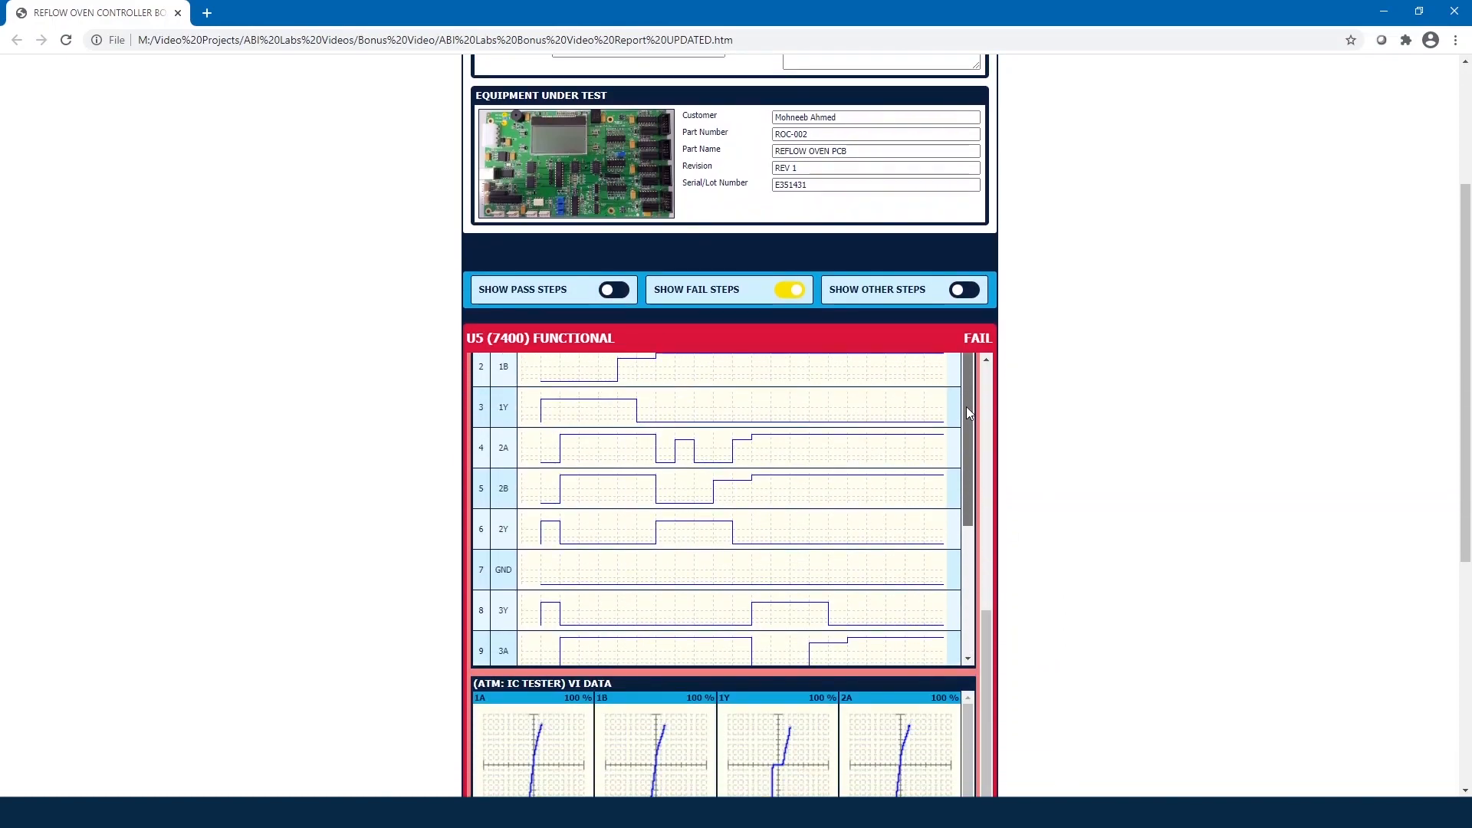
drag(993, 662, 1002, 407)
scroll(1025, 493, down, 1)
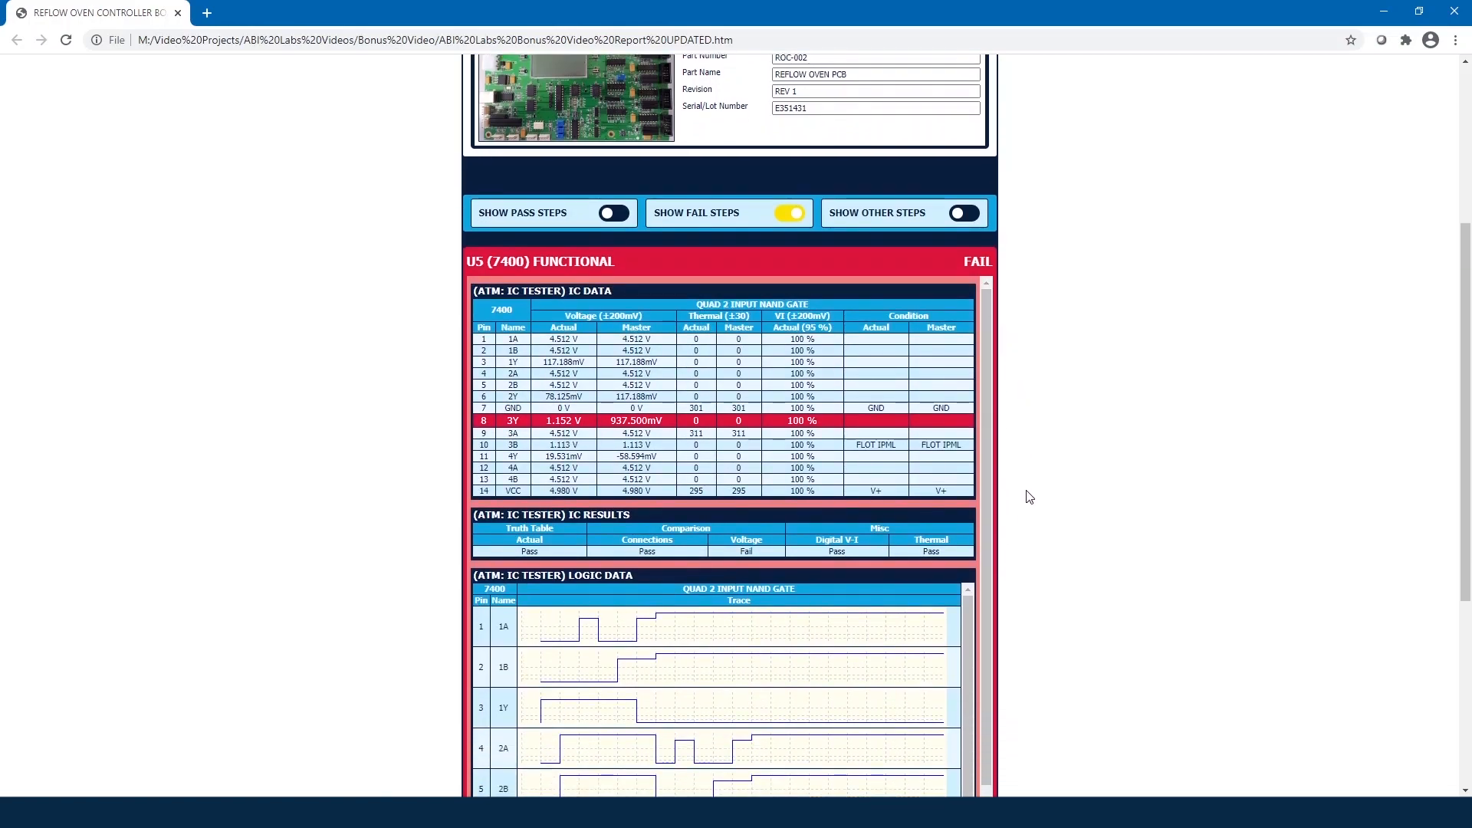
scroll(1024, 493, up, 1)
click(790, 290)
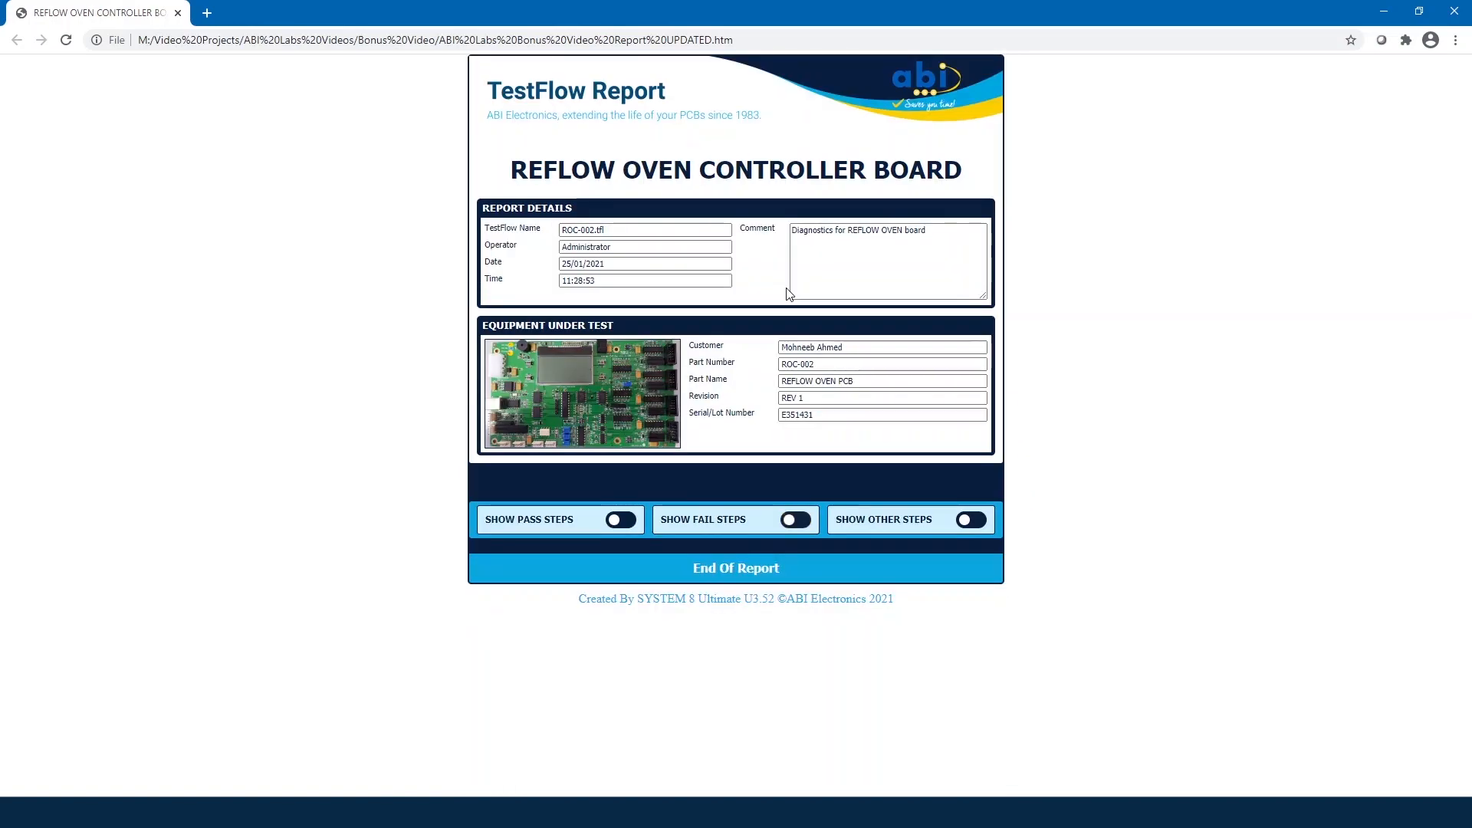
click(616, 521)
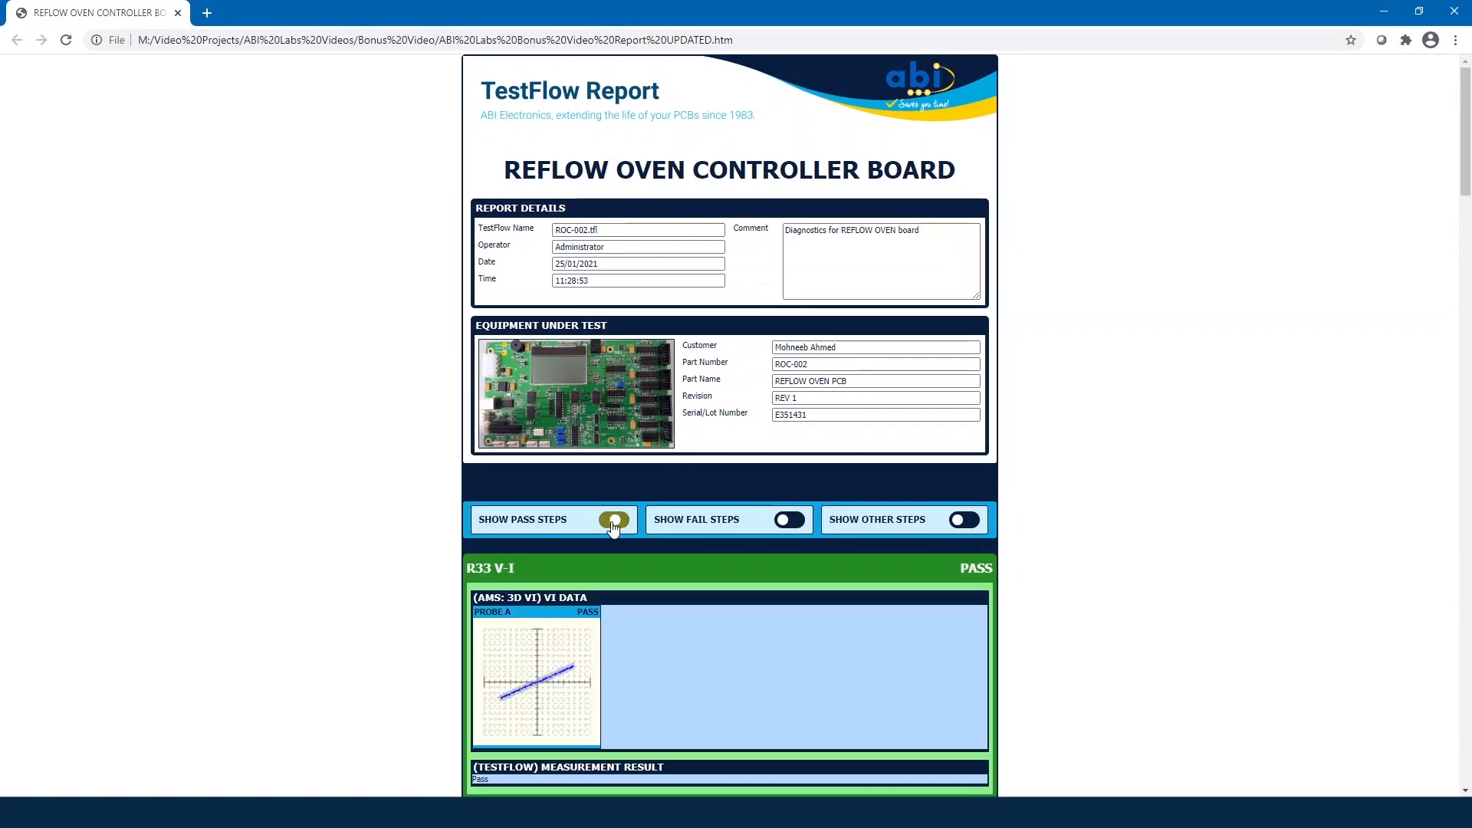
Step: Scroll through the default report template, then return to ABI SYSTEM 8 Ultimate
scroll(460, 508, down, 2)
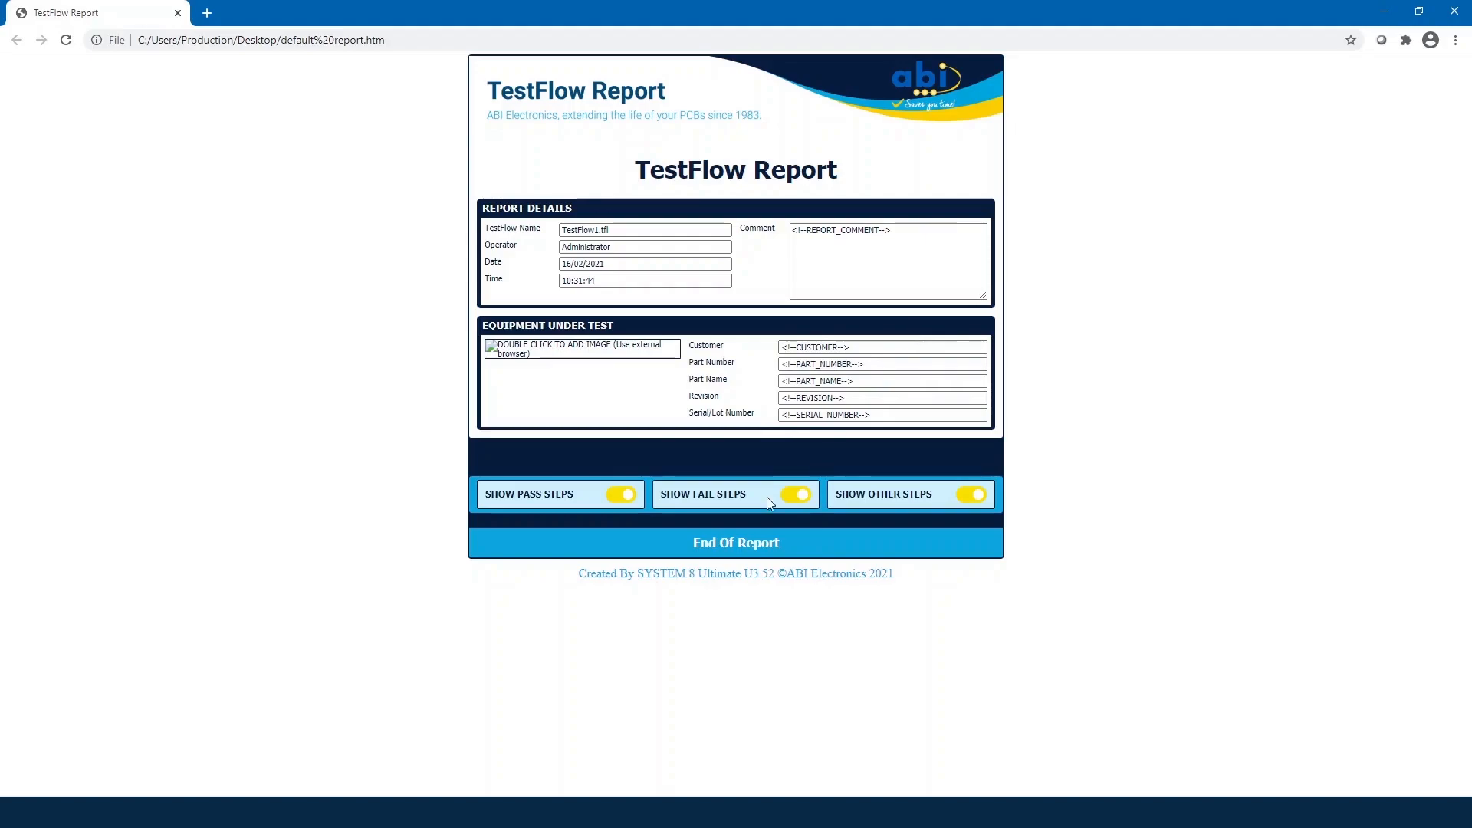
click(497, 810)
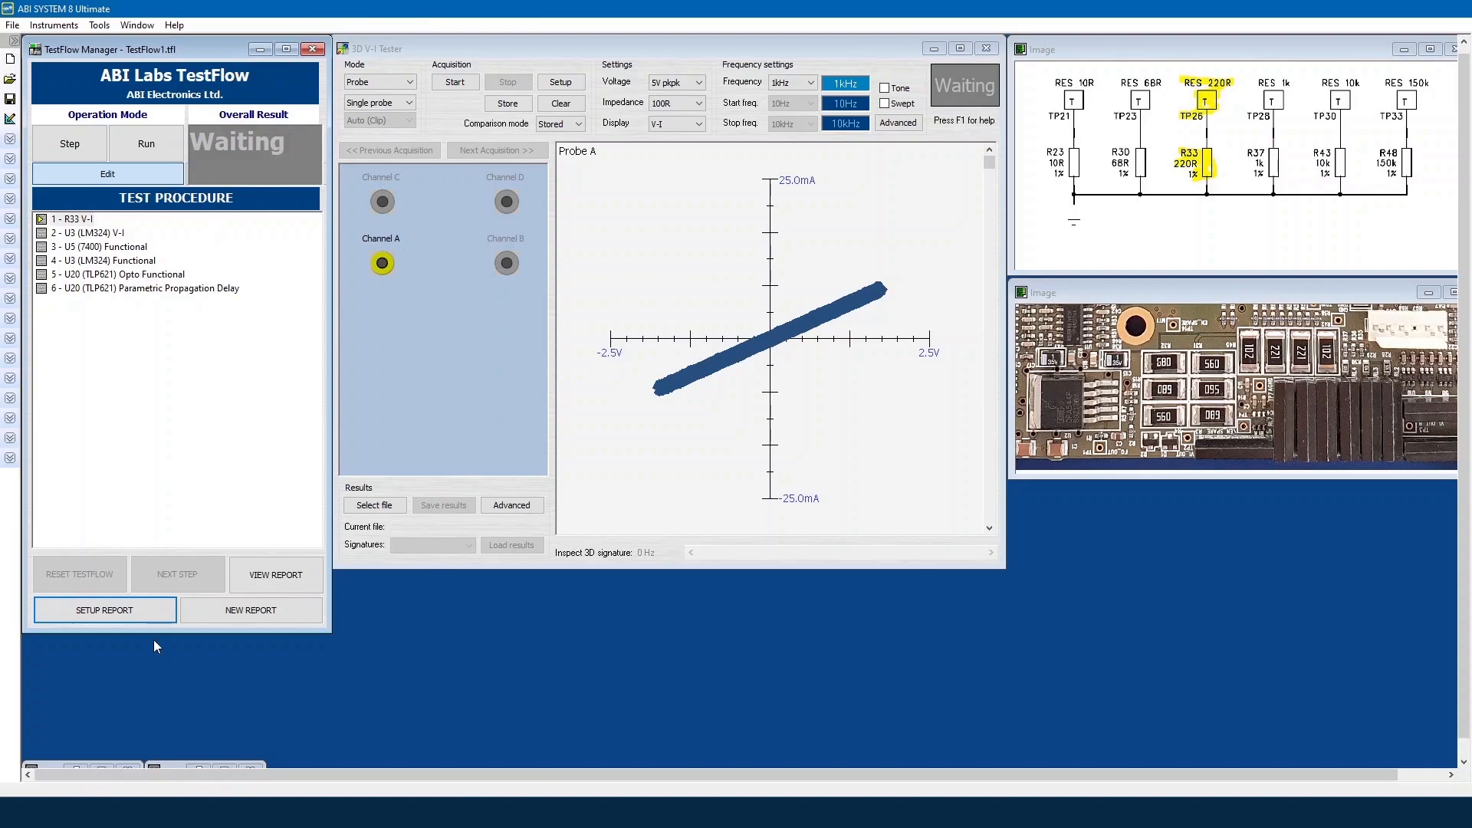
Step: Retitle the report 'Reflow Oven PCB' and bring up Advanced Setup for HTML tag values
click(142, 614)
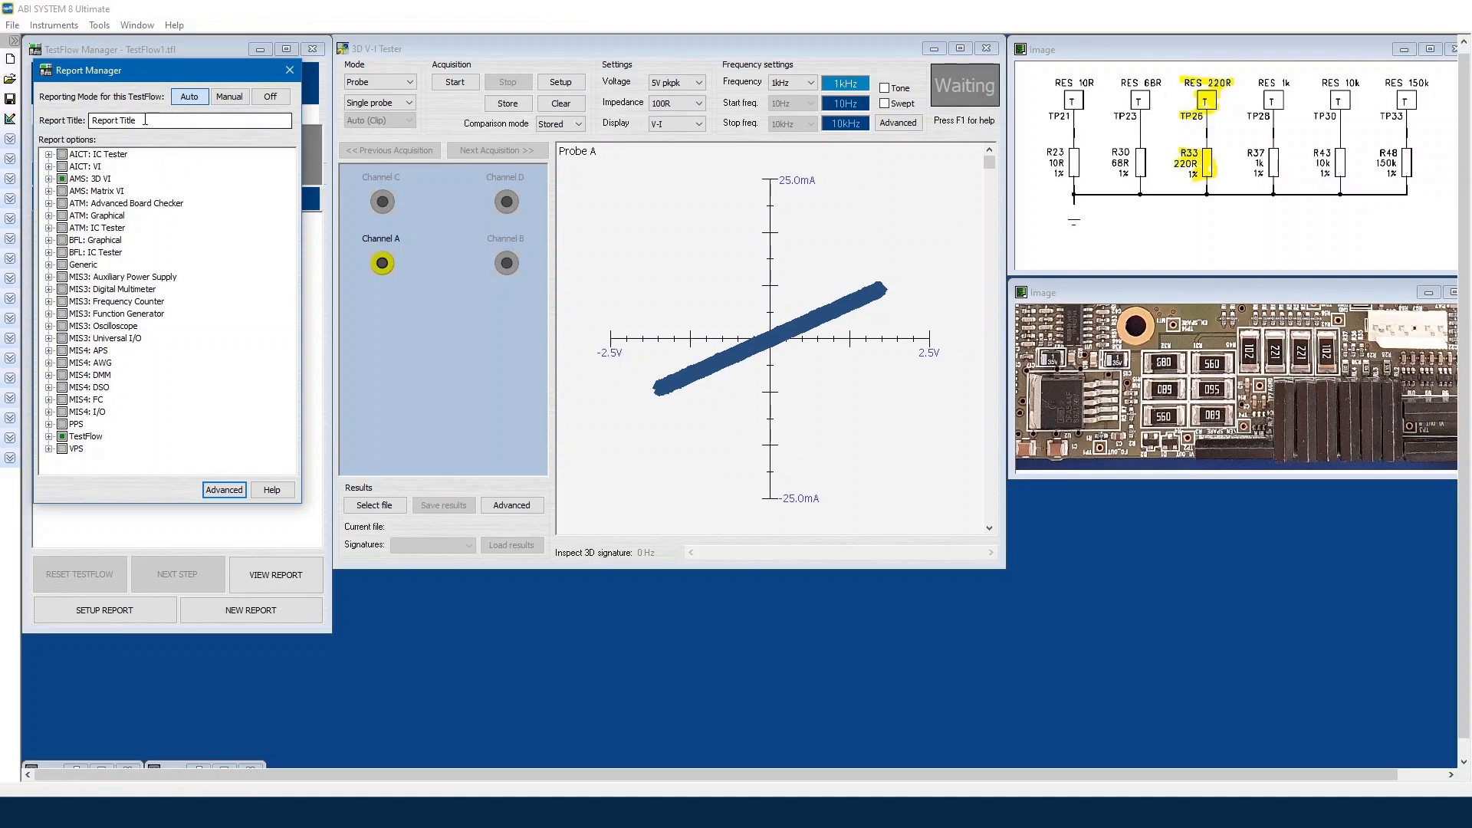
drag(145, 122, 3, 121)
click(52, 142)
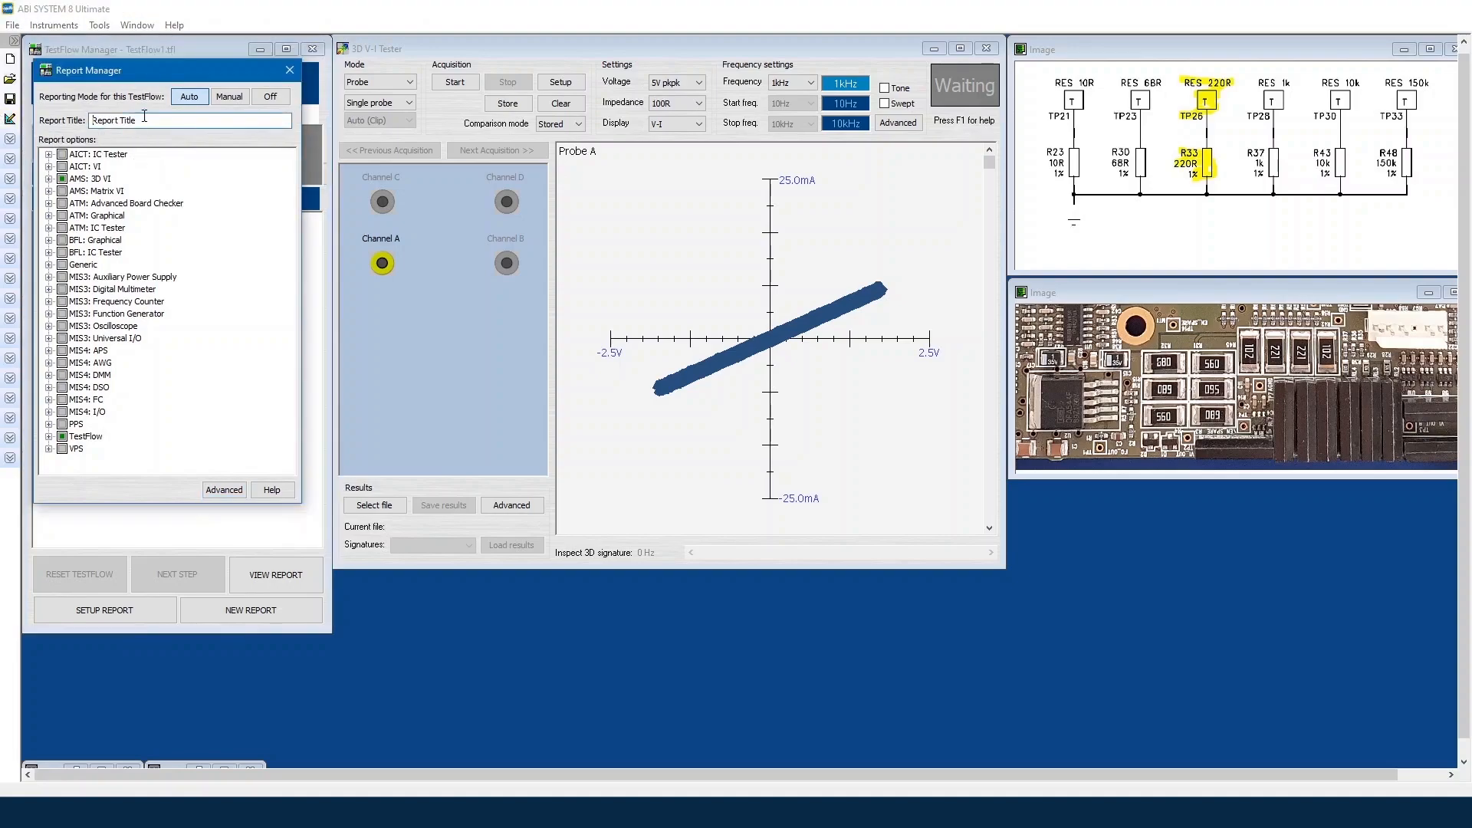
drag(143, 117, 69, 105)
text(Reflow Oven PCB)
click(221, 490)
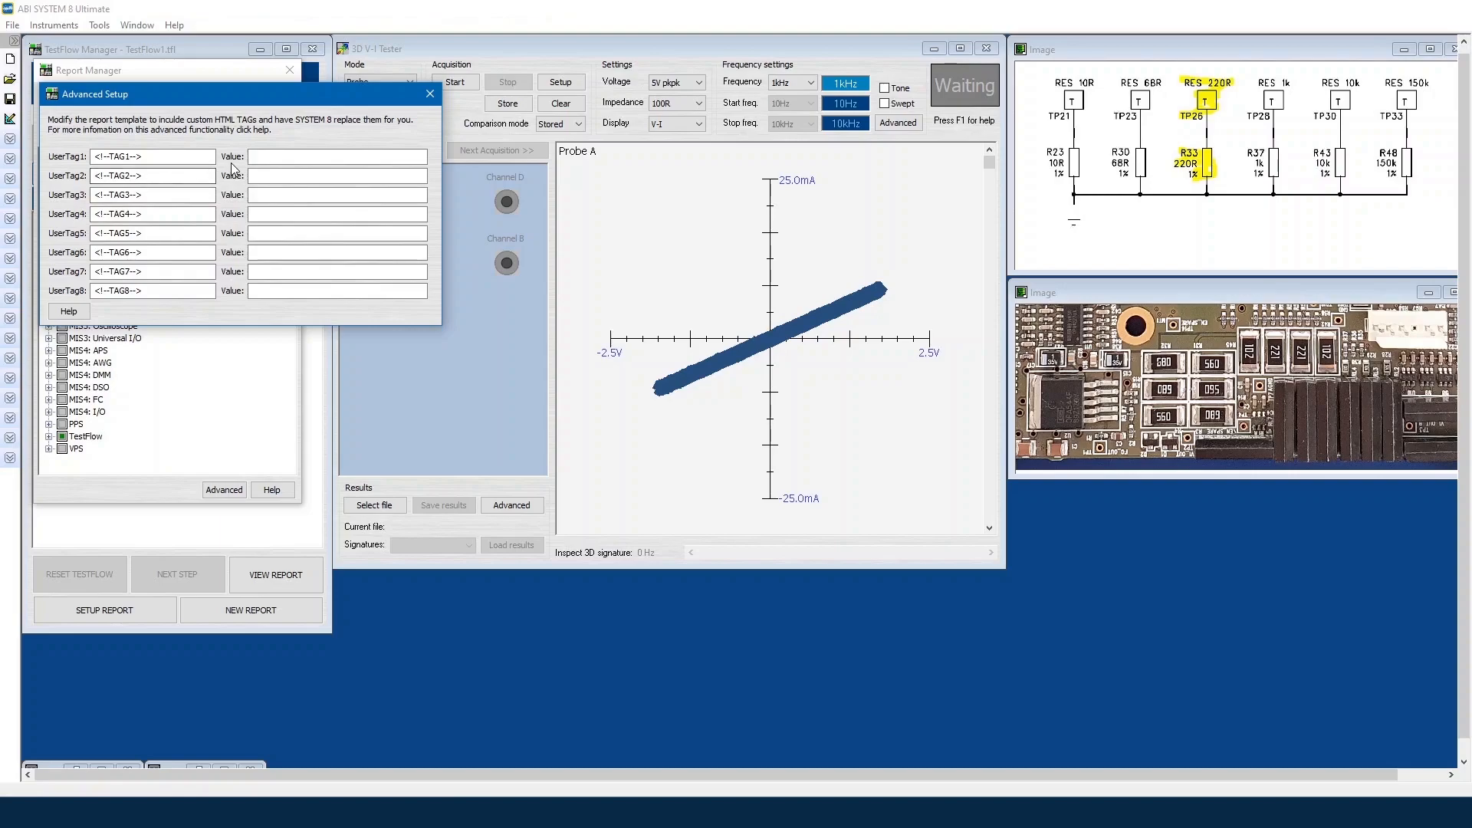
Step: Rename UserTag1 to REPORT_COMMENT with value 'Diagnostics on Reflow Oven PCB'
click(156, 159)
drag(130, 157, 112, 151)
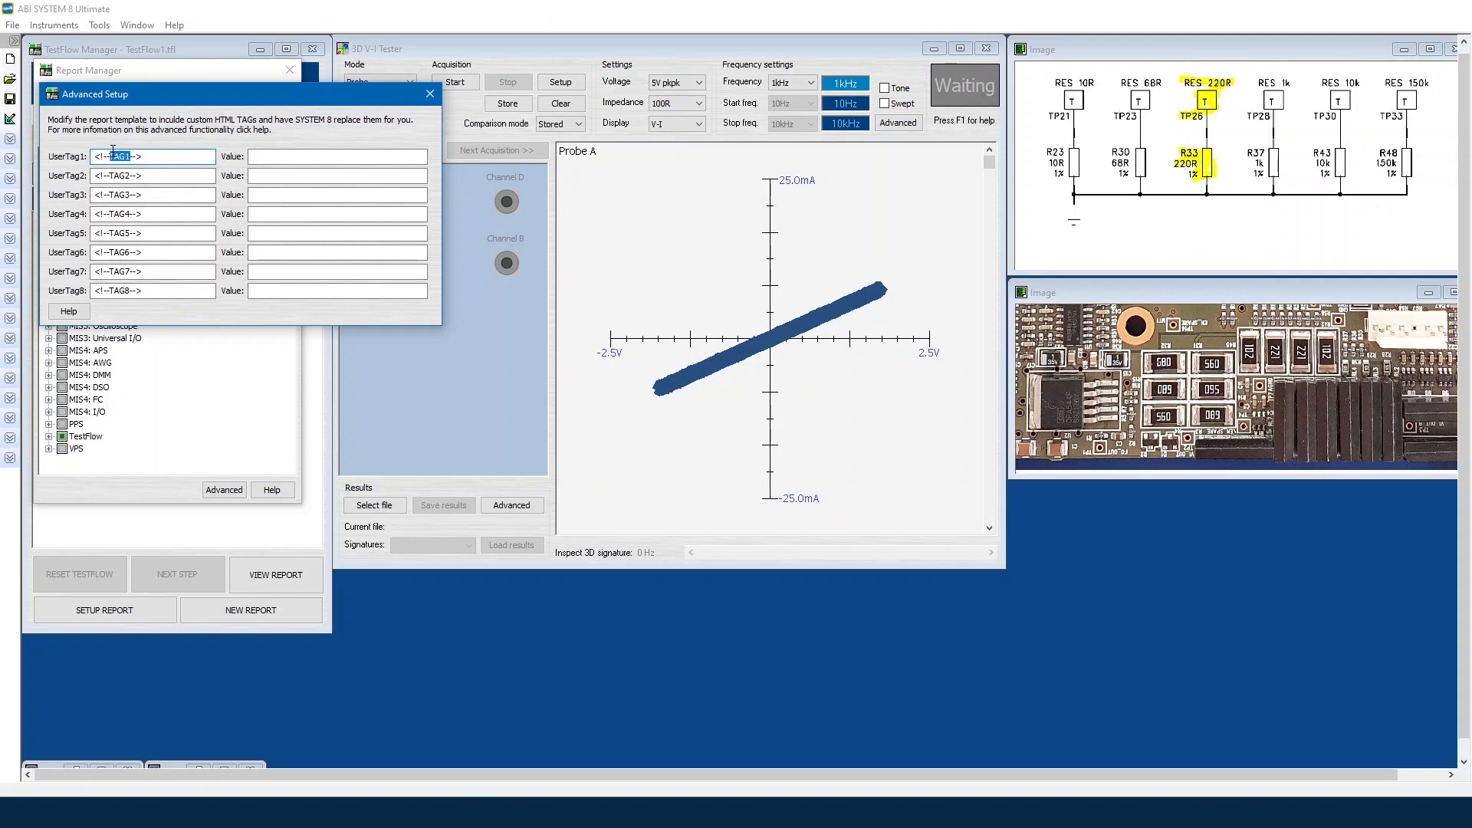
text(REPORT_COMMENT)
click(274, 154)
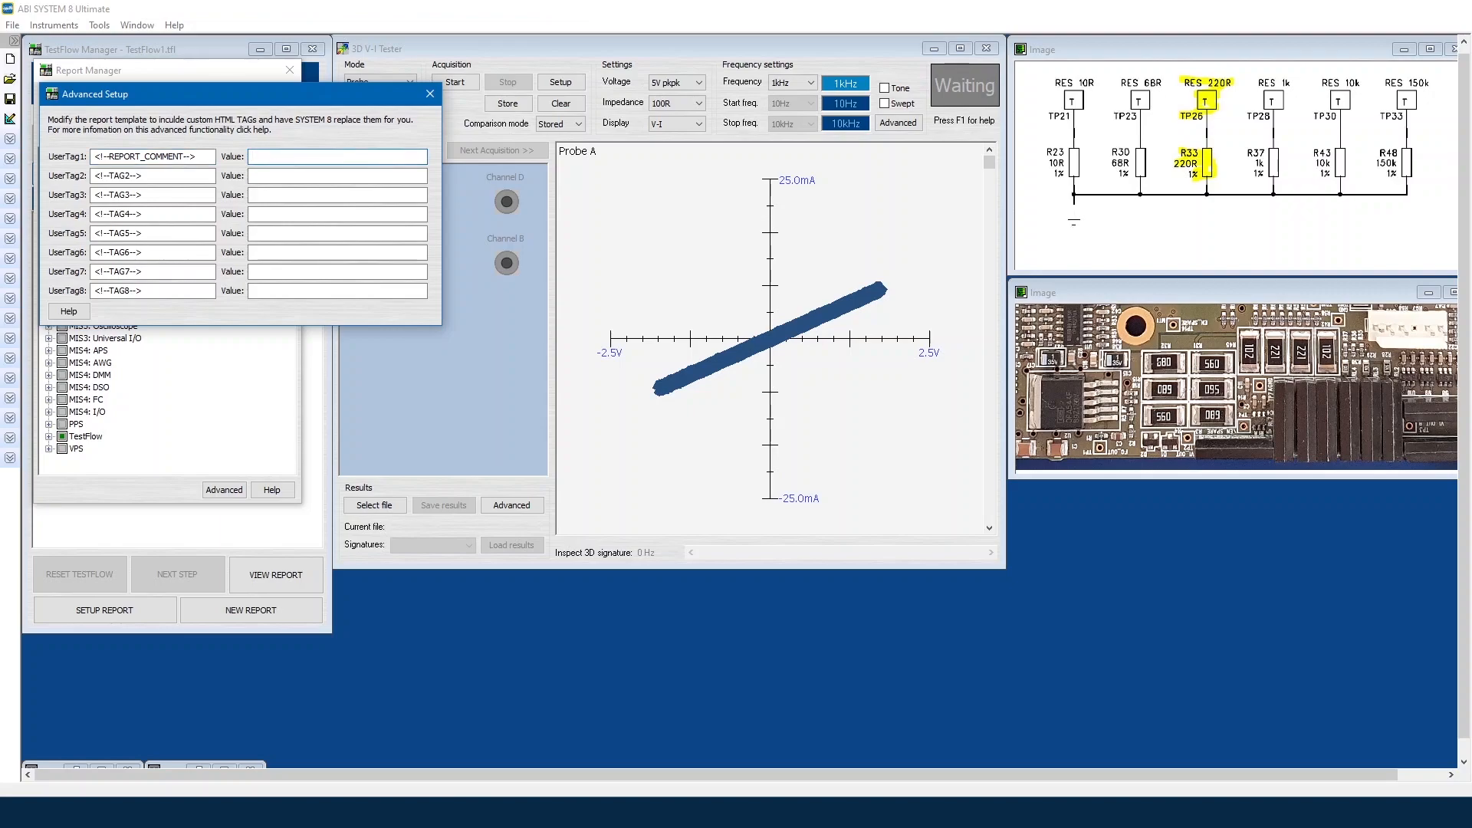
text(Diagnostics on Reflow Oven PCB)
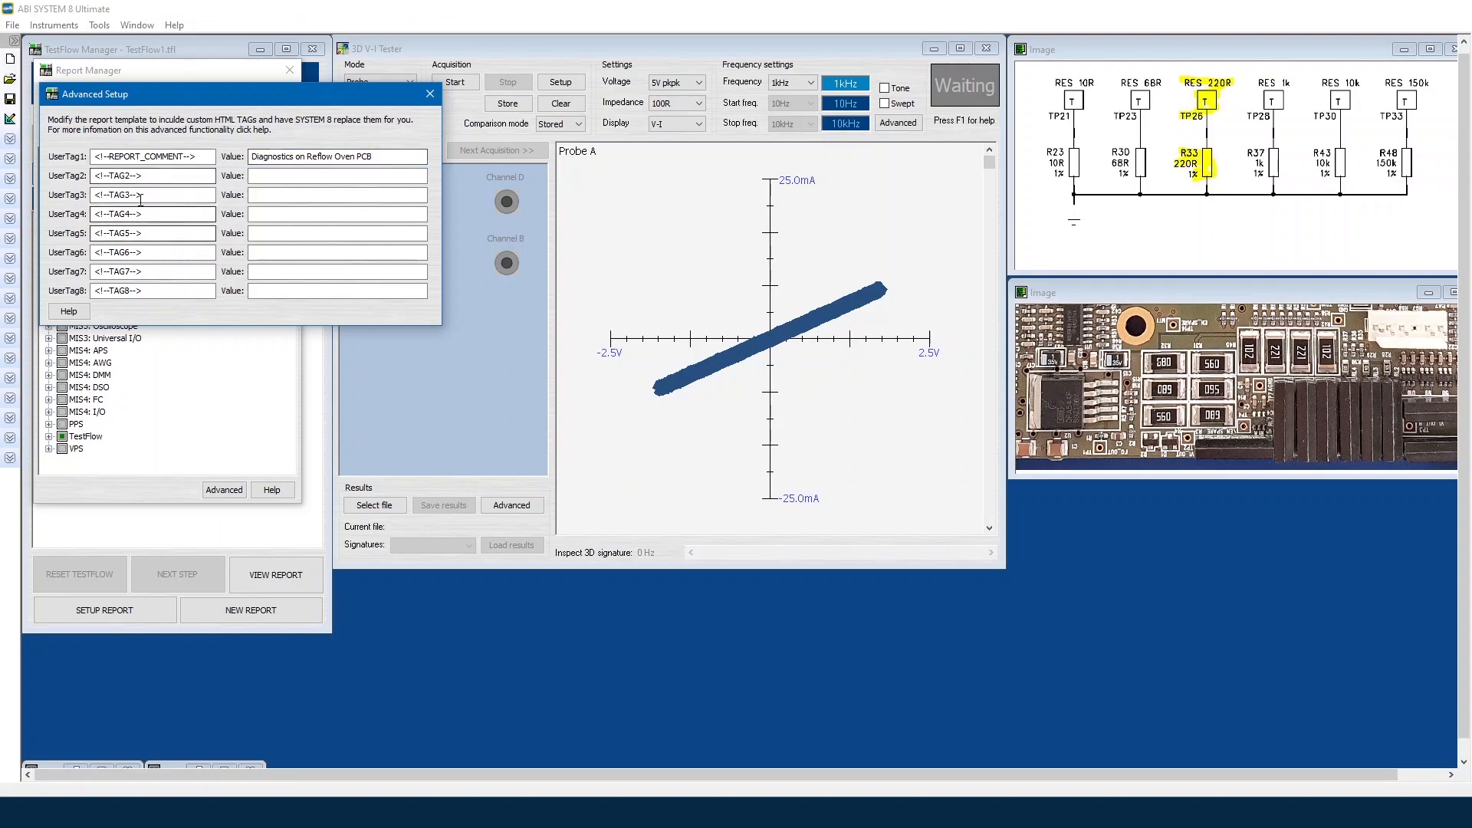
Step: Rename UserTag2 to CUSTOMER and enter the customer's name as its value
click(133, 175)
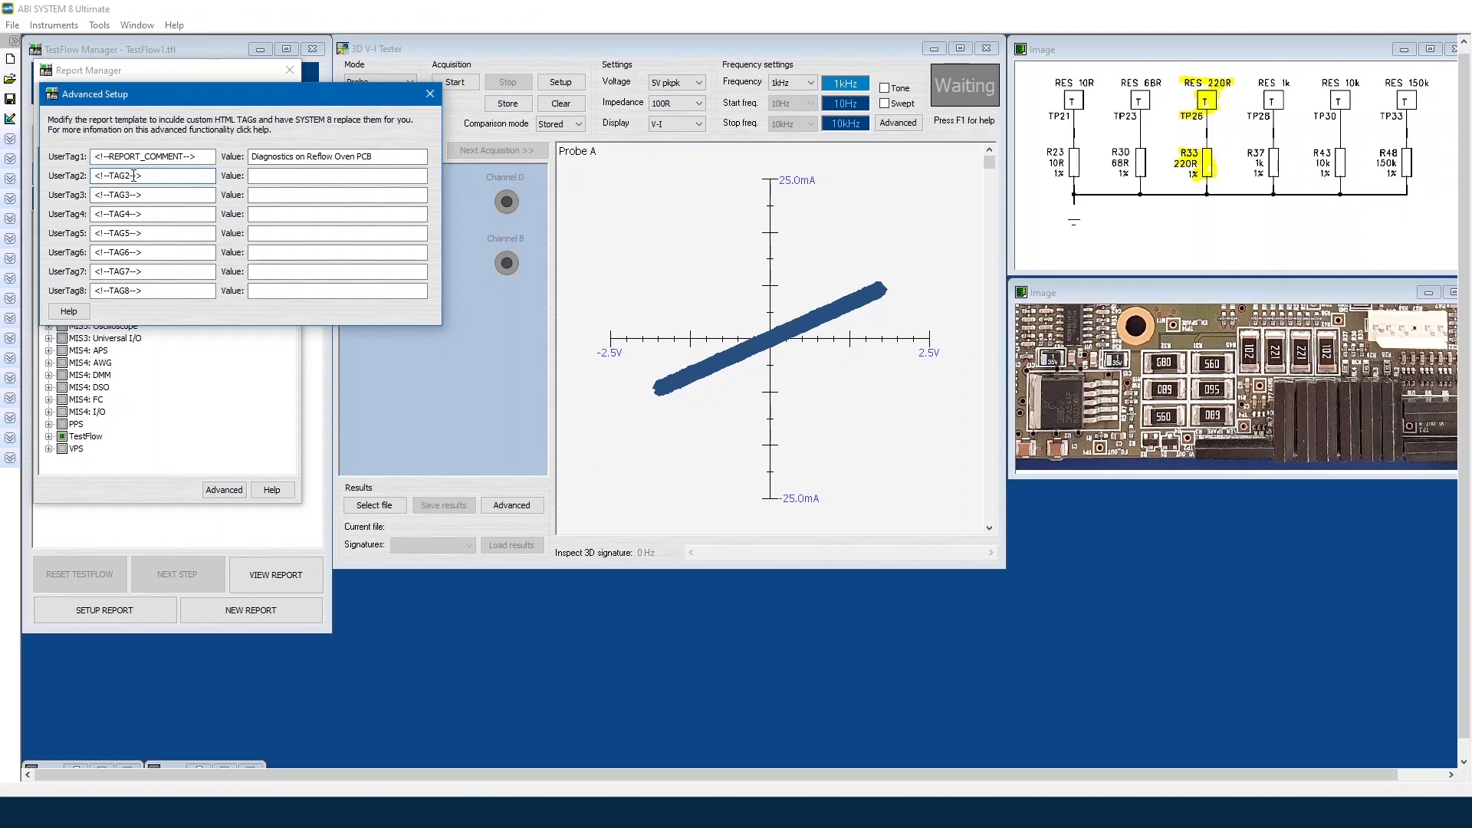
key(BackSpace)
key(BackSpace)
key(BackSpace)
key(BackSpace)
text(CUSTOMER)
click(293, 177)
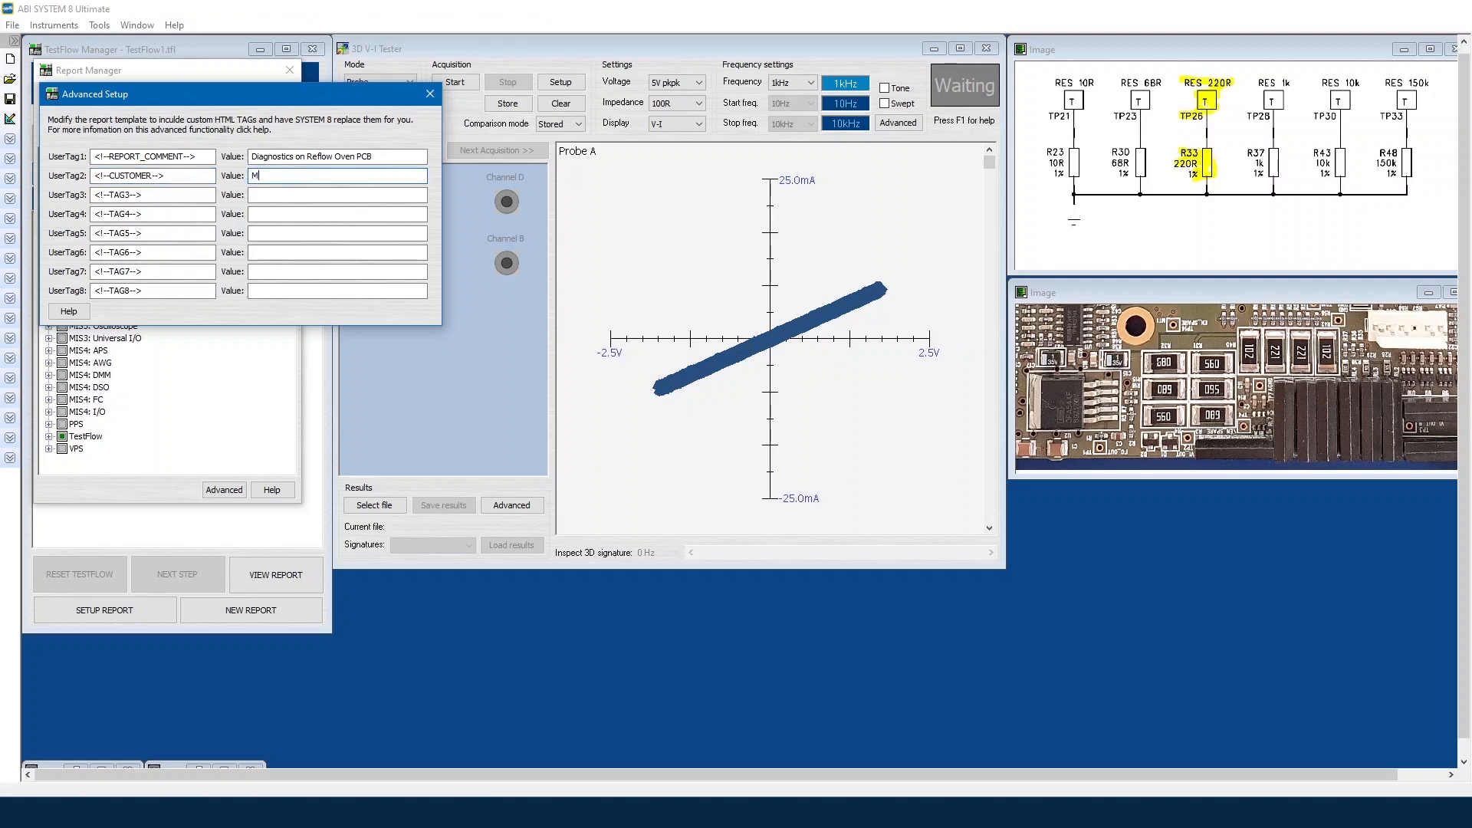
Step: Rename UserTag3 to PART_NUMBER with value TLP621, then close Advanced Setup and Report Manager
click(132, 196)
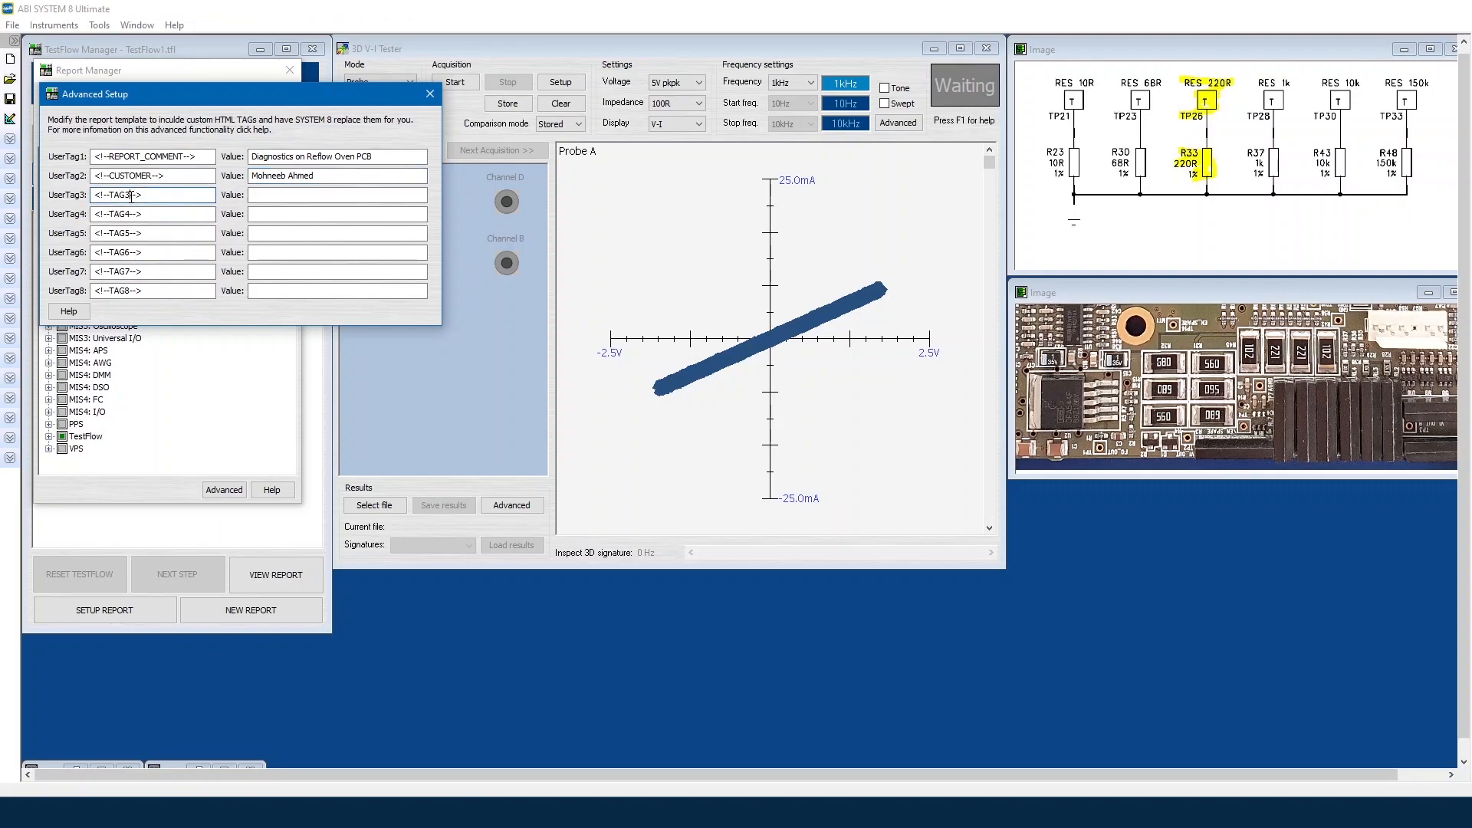
key(BackSpace)
key(BackSpace)
key(BackSpace)
key(BackSpace)
text(PART_NUMBER)
click(264, 193)
text(TLP621)
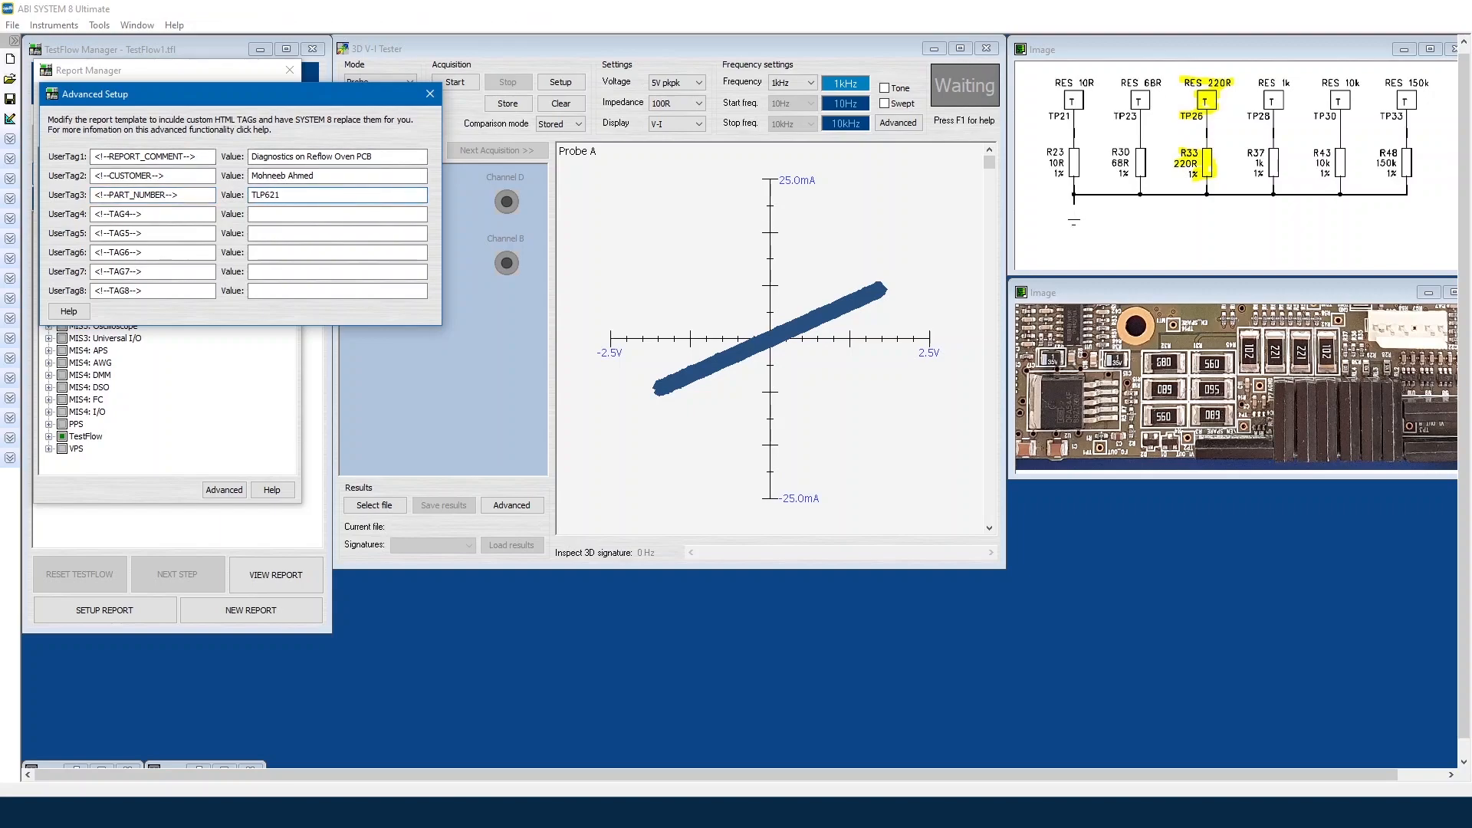
click(428, 95)
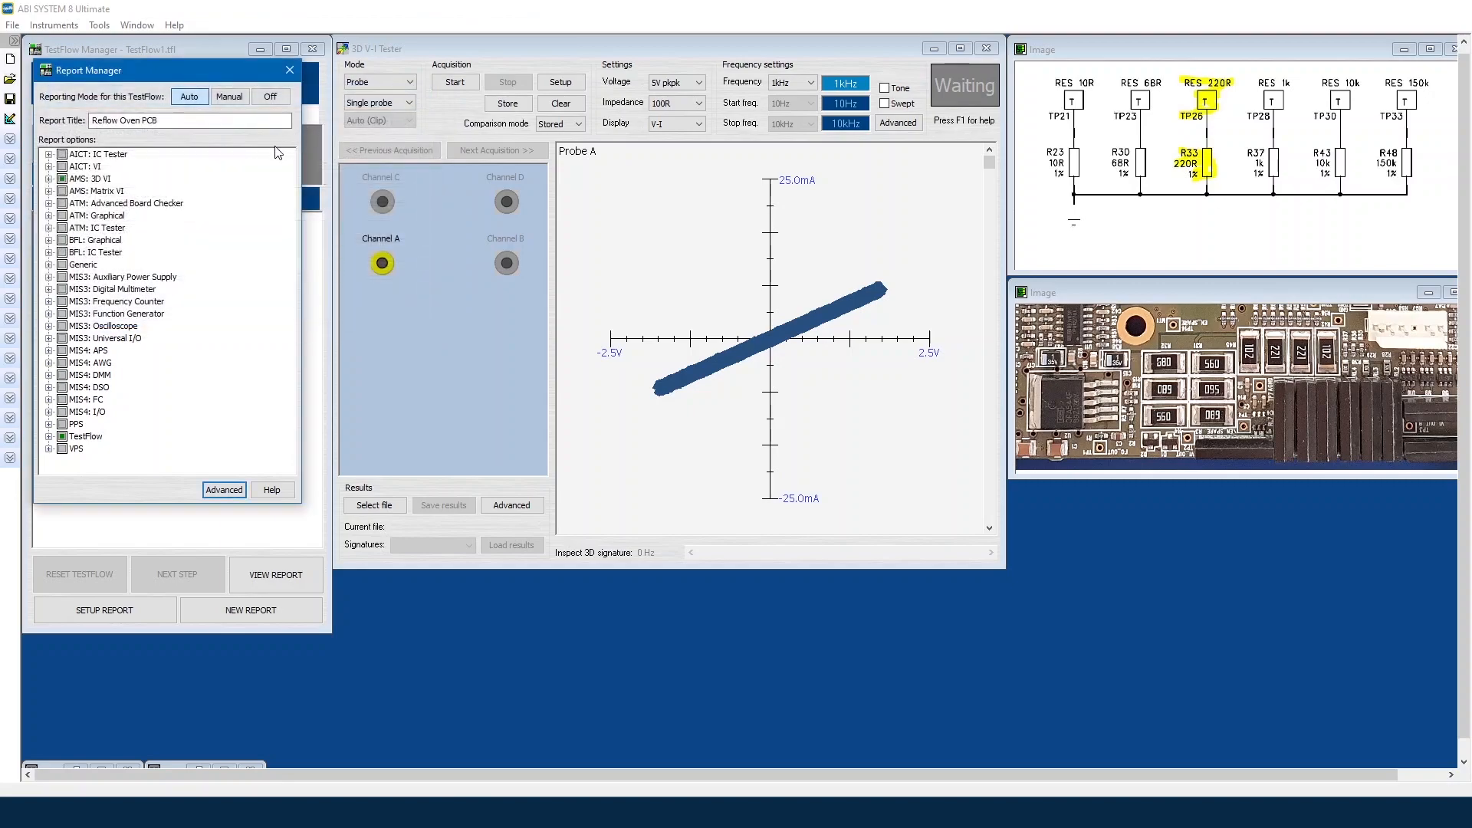
click(289, 69)
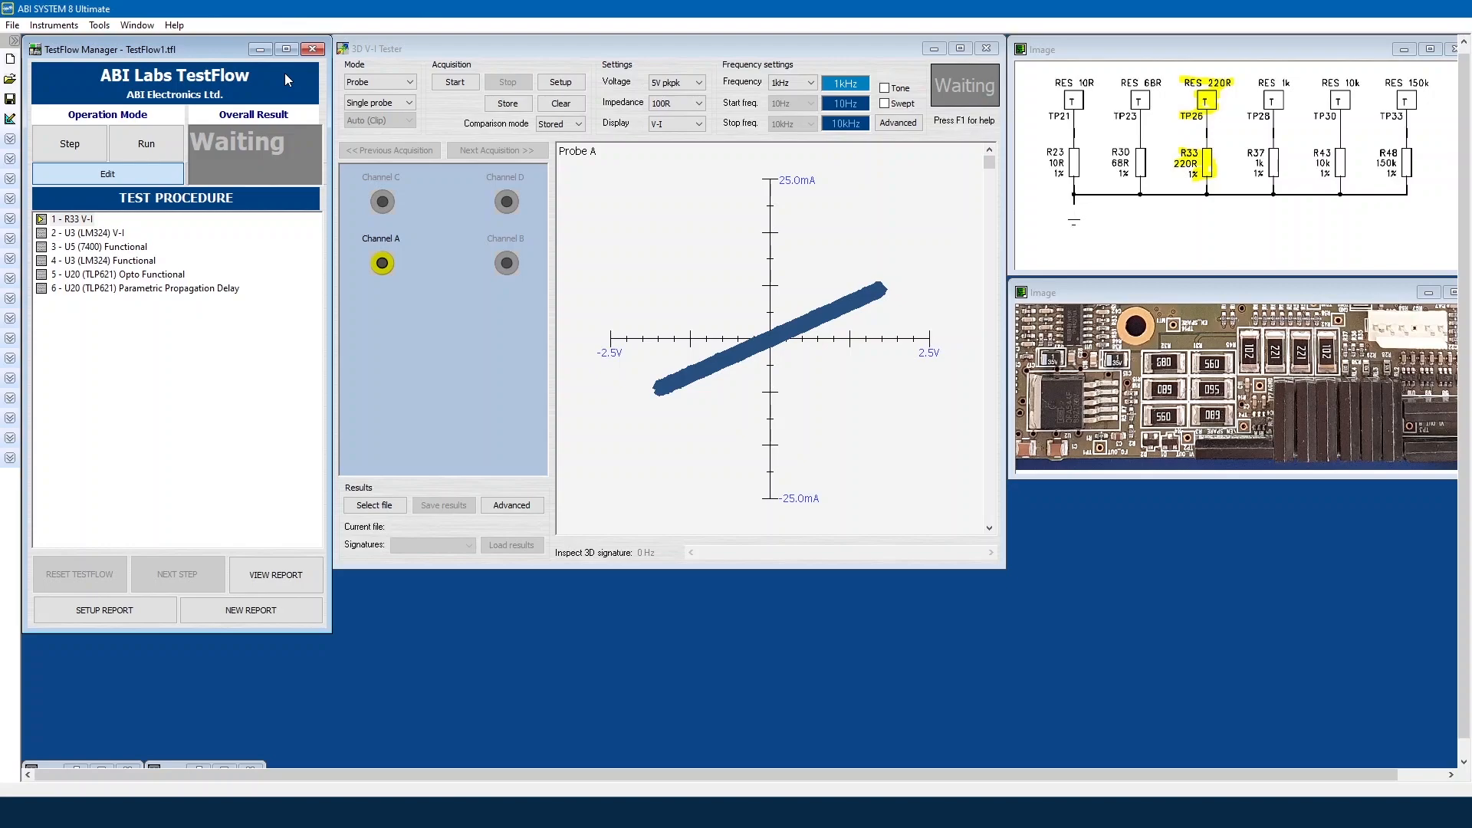
Step: Save a new report file named 1 in step mode and start the R33 V-I acquisition
click(72, 142)
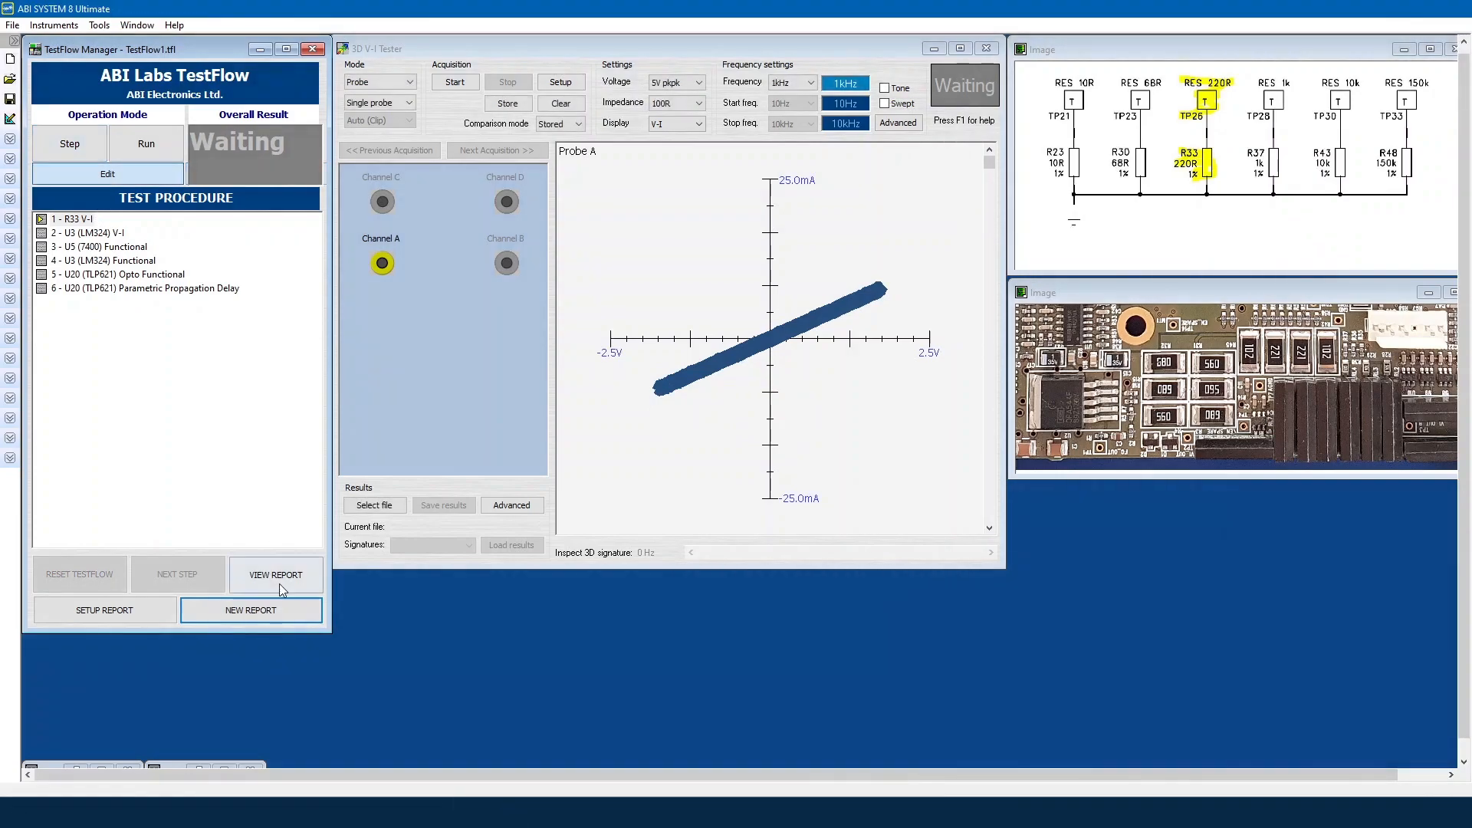
click(238, 609)
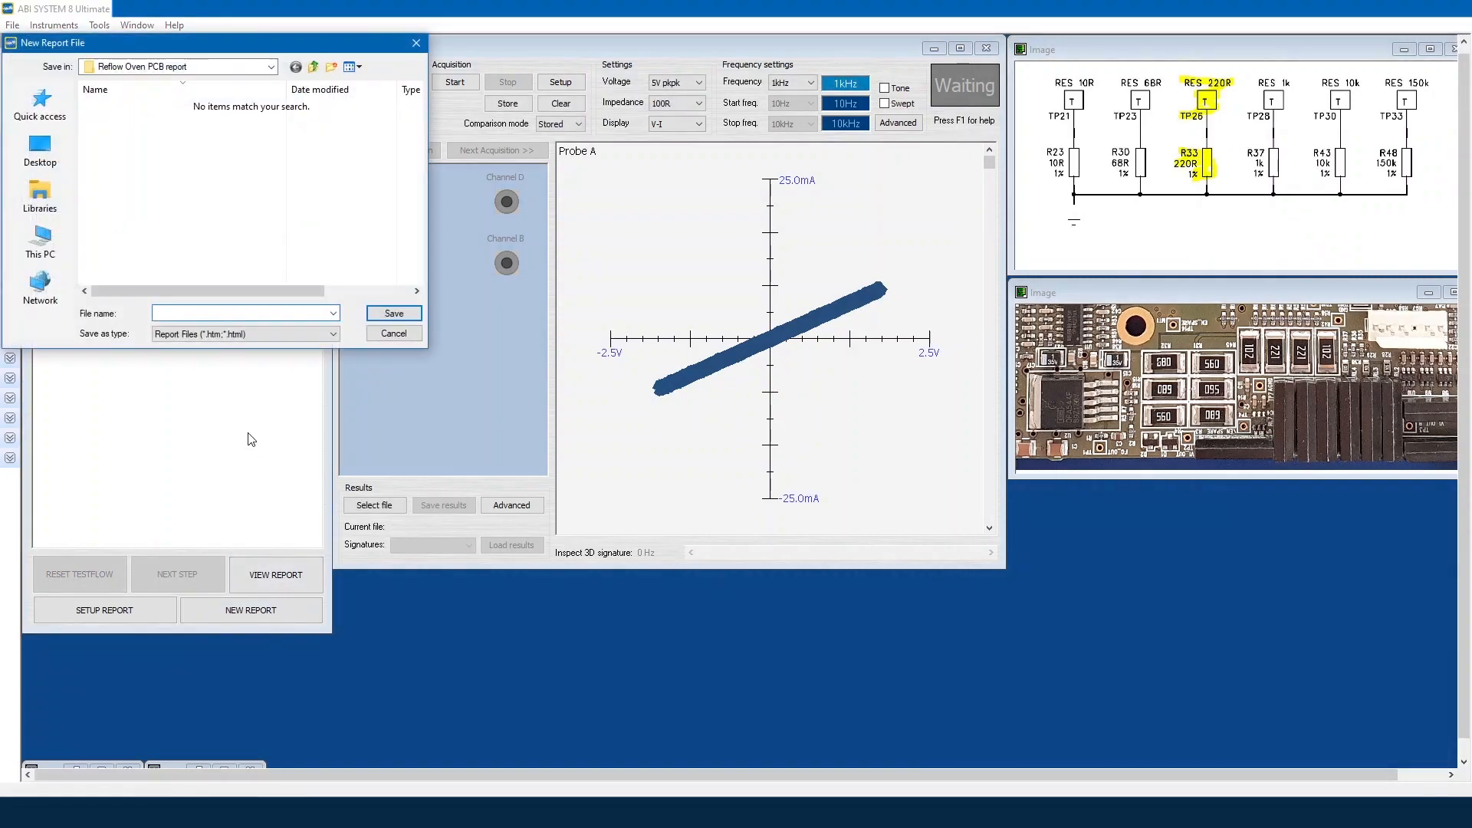
click(394, 333)
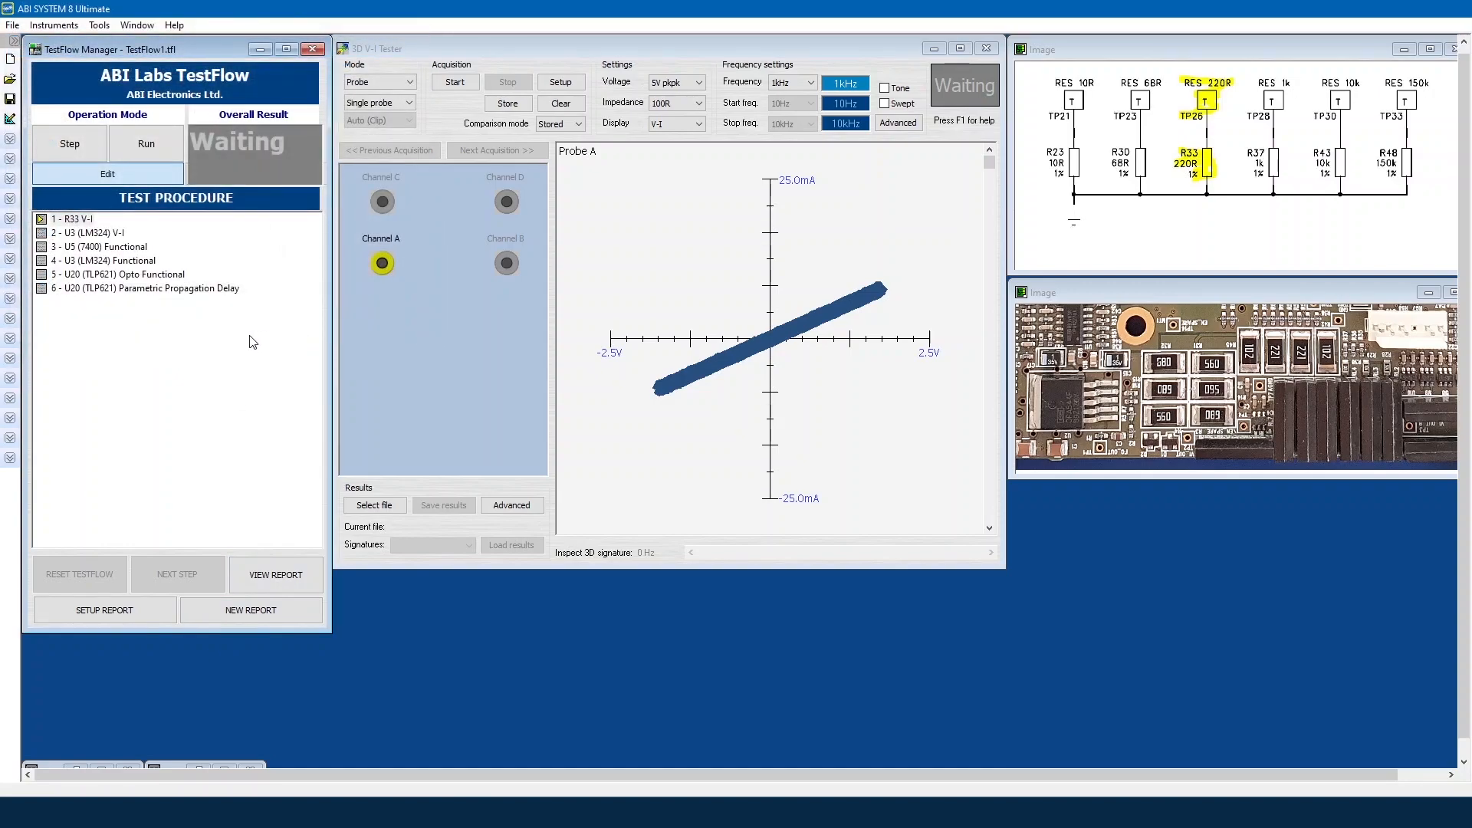
click(318, 604)
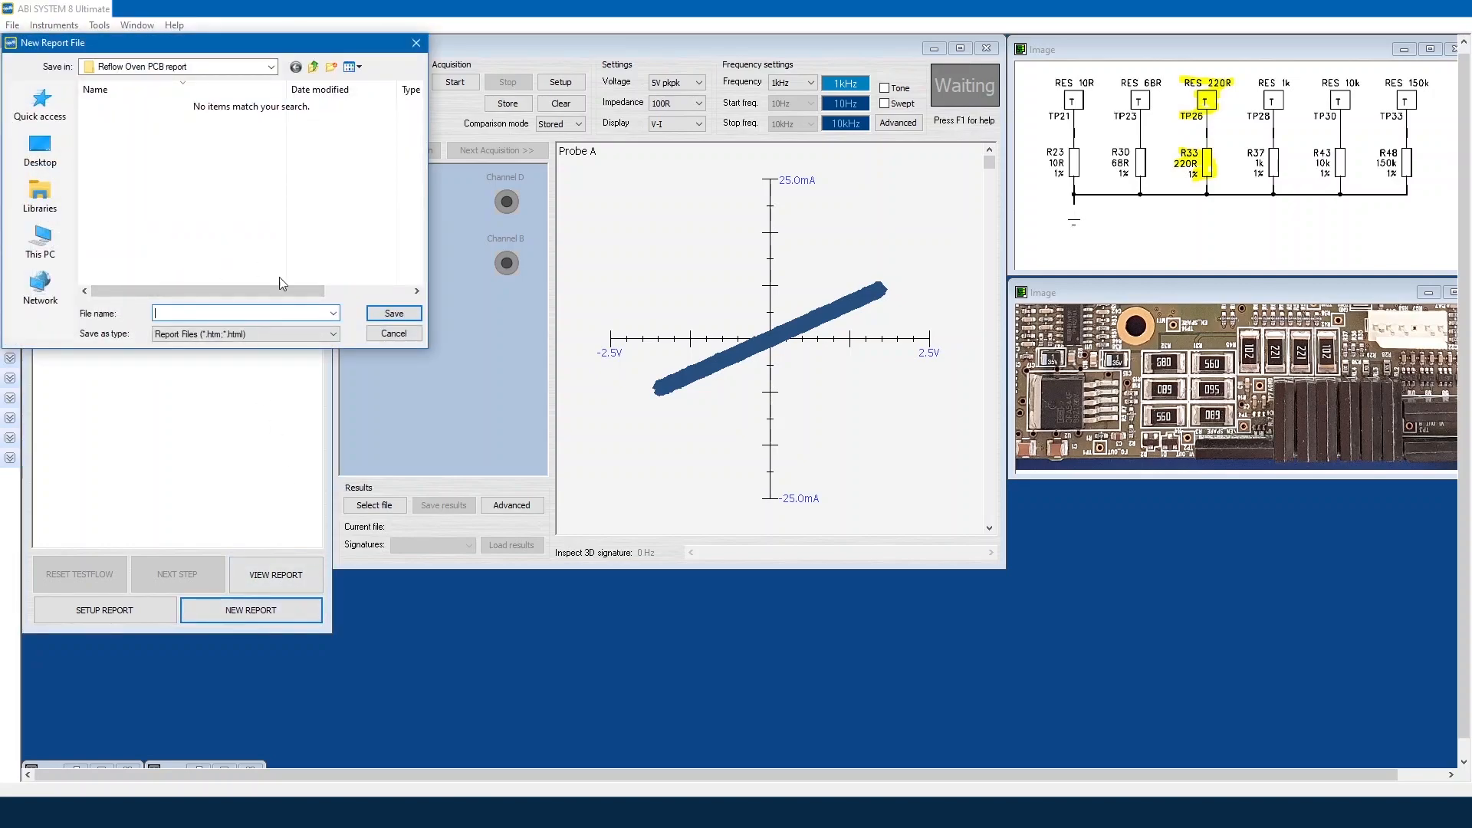
text(1)
click(397, 316)
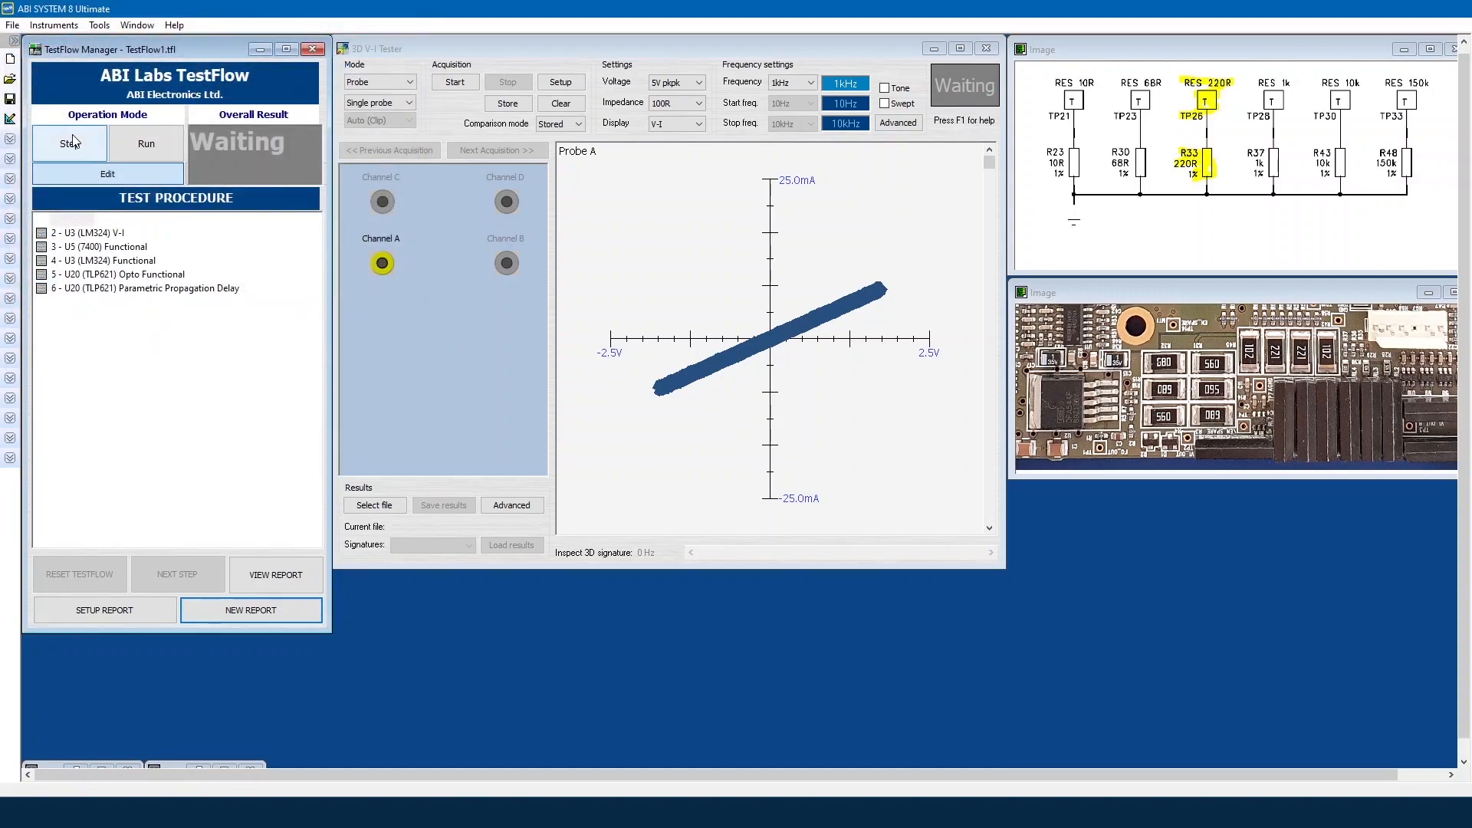
click(71, 143)
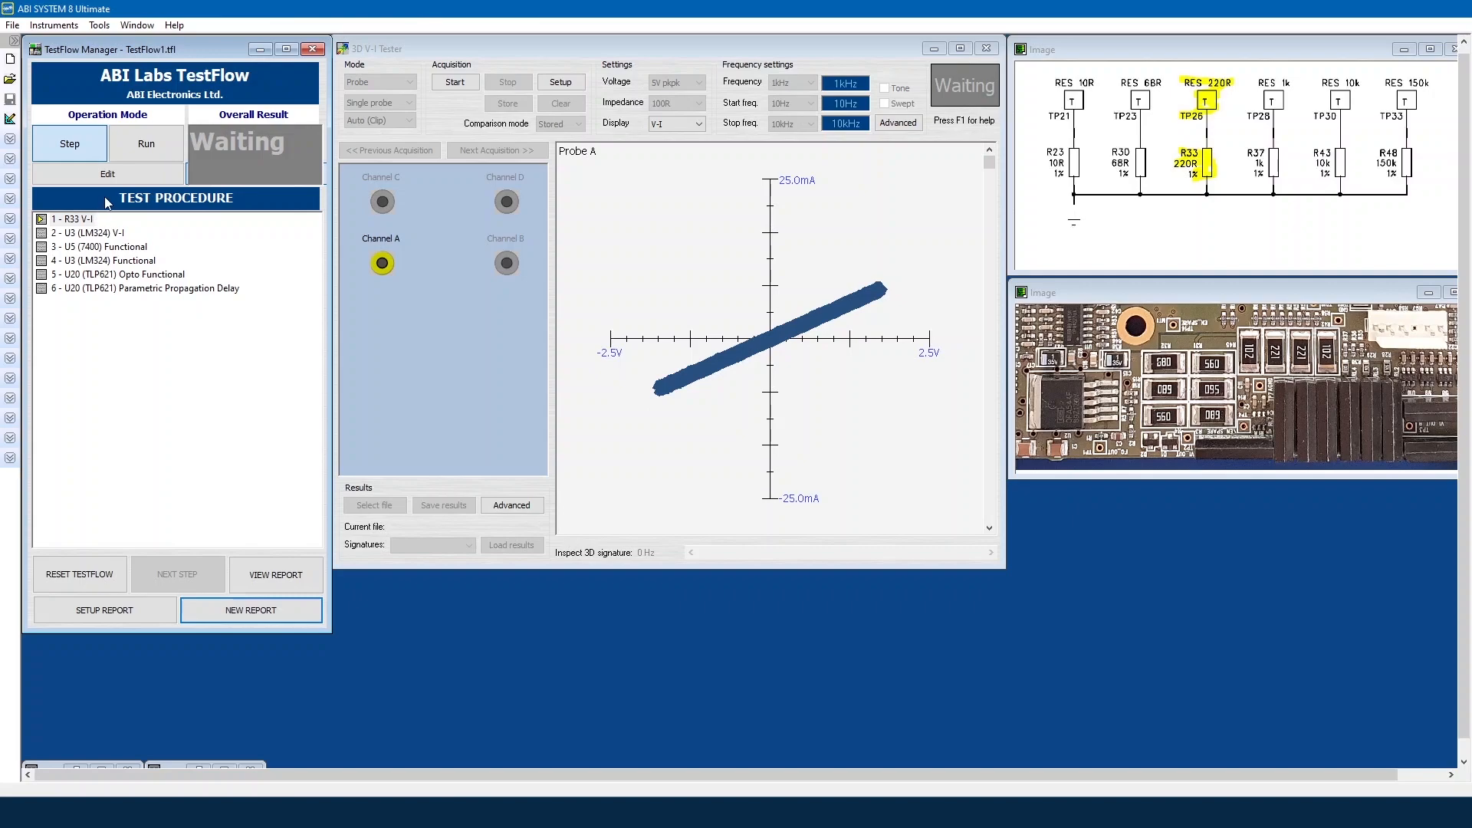
click(458, 82)
Step: Stop the R33 V-I acquisition to record a Fail result and probe a plot point
click(514, 86)
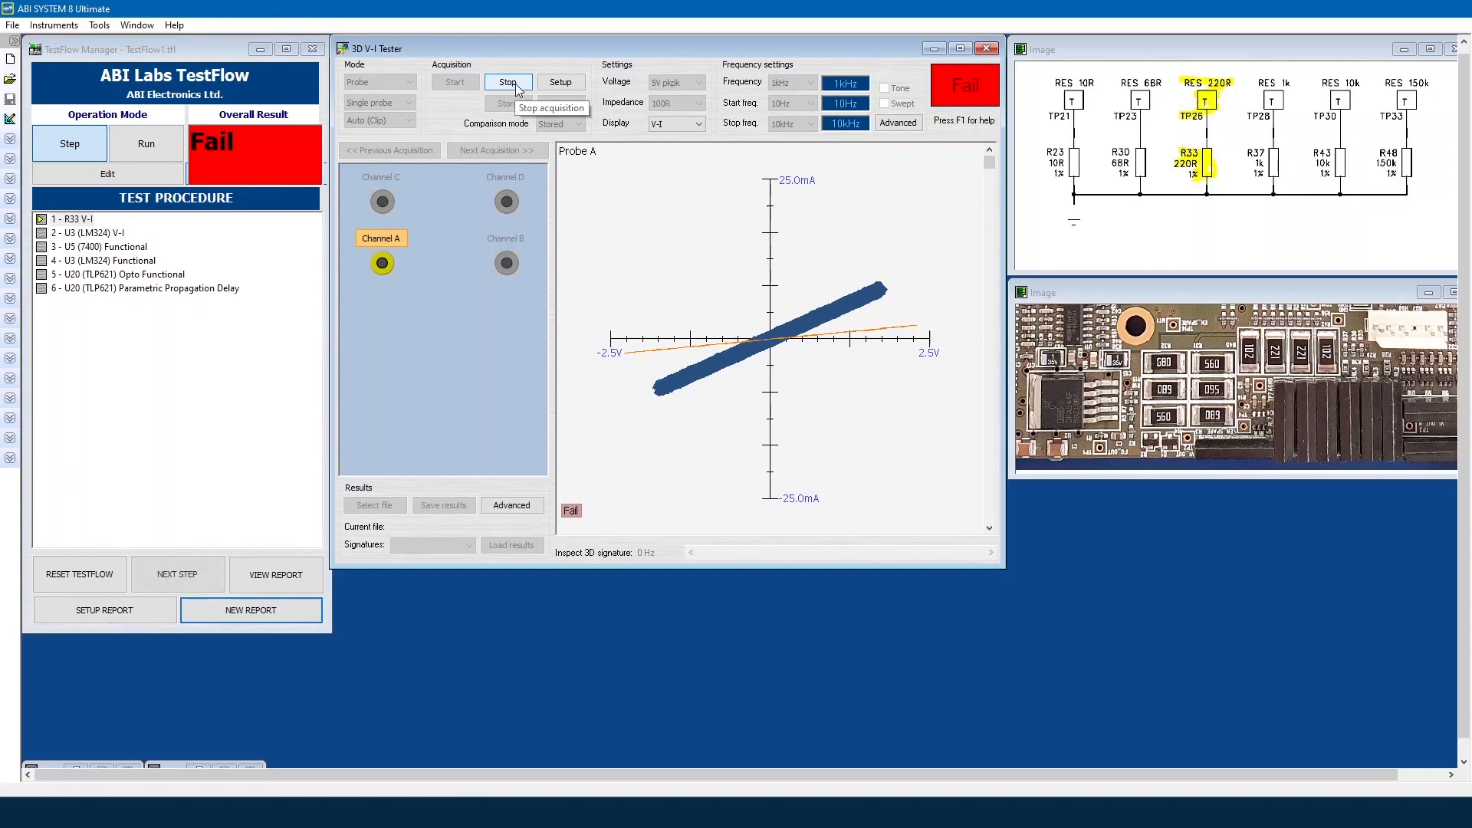
click(598, 325)
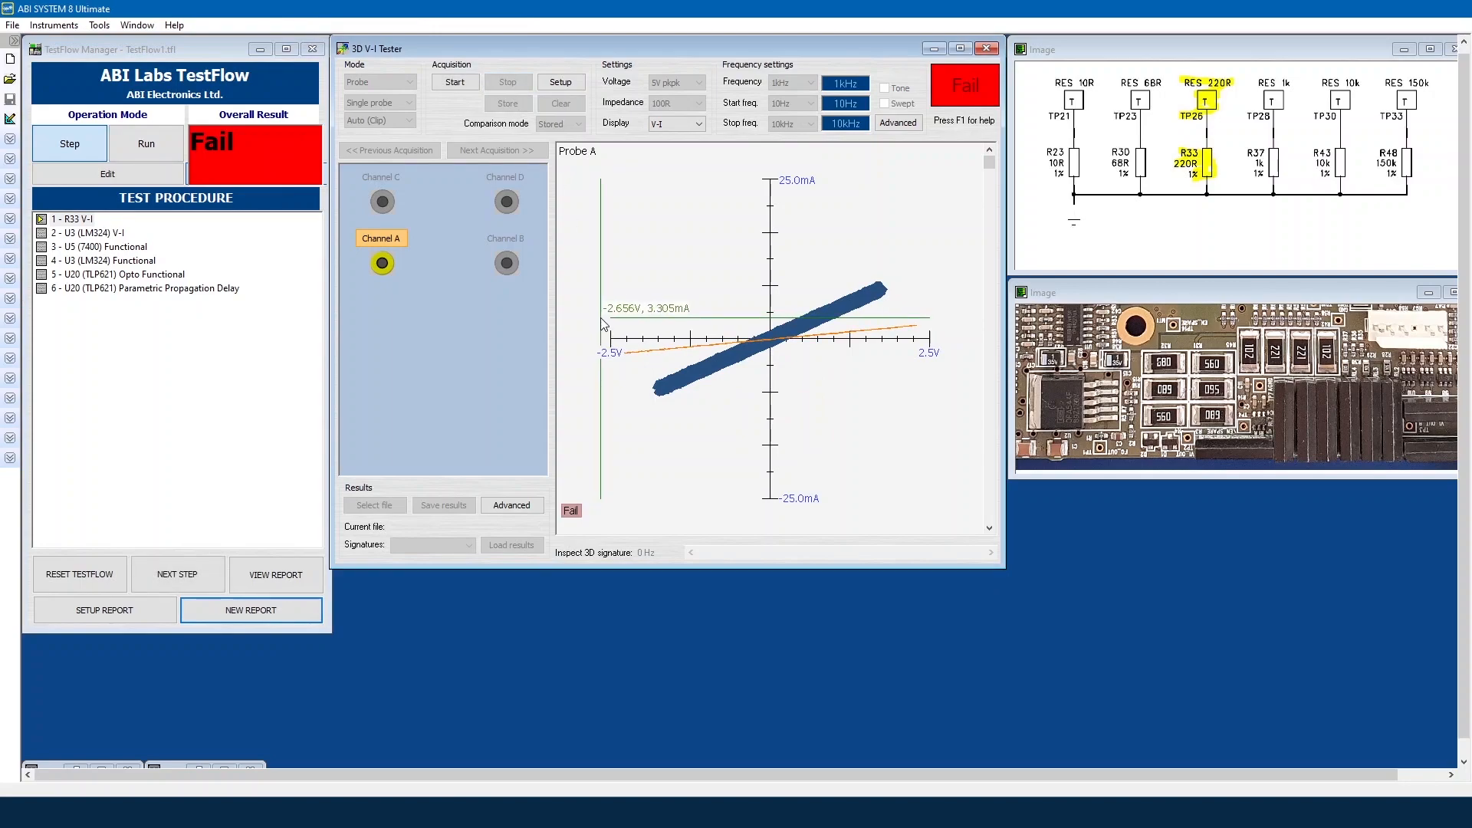
drag(601, 318, 604, 316)
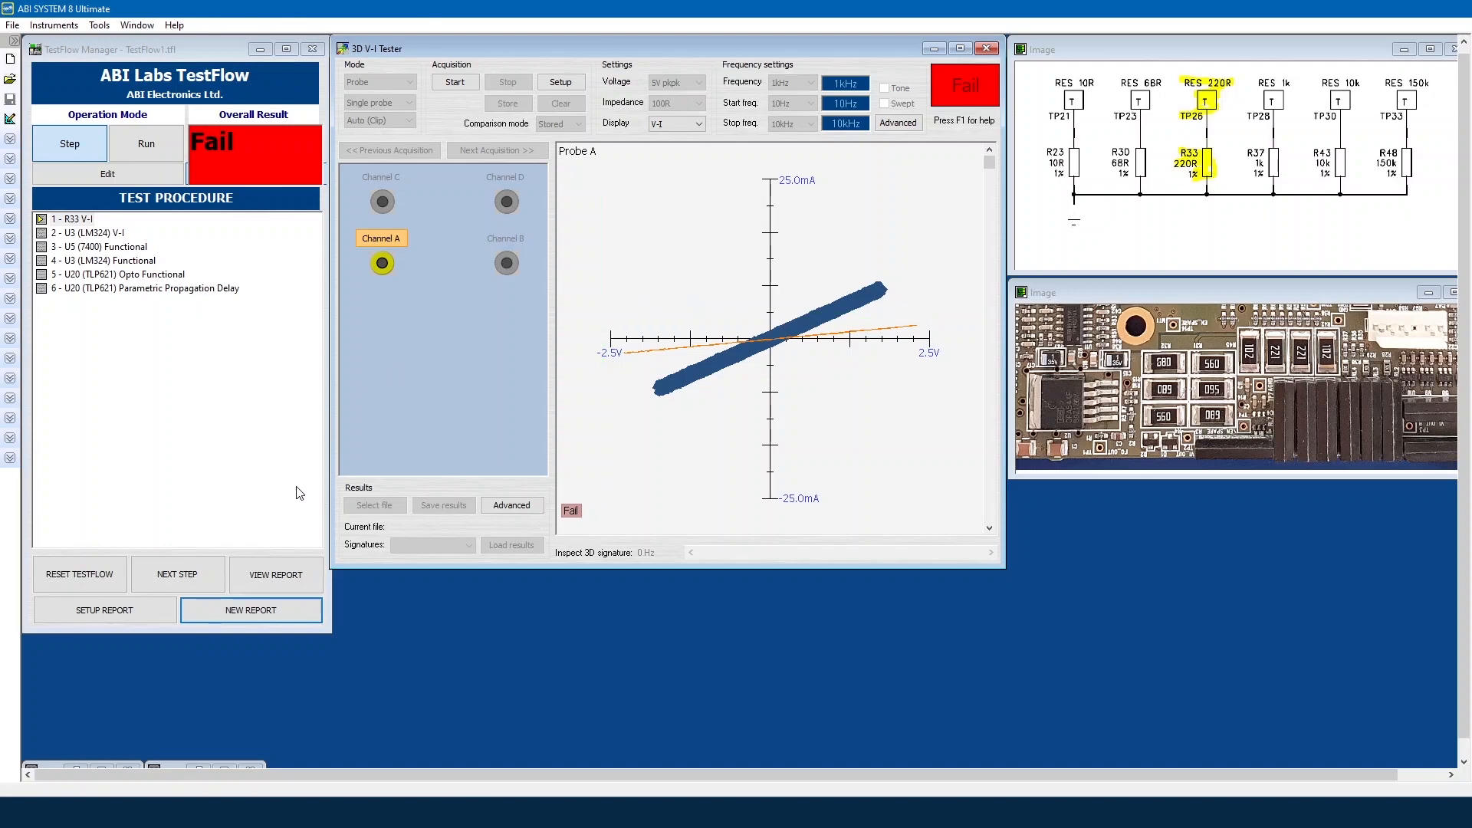
click(294, 575)
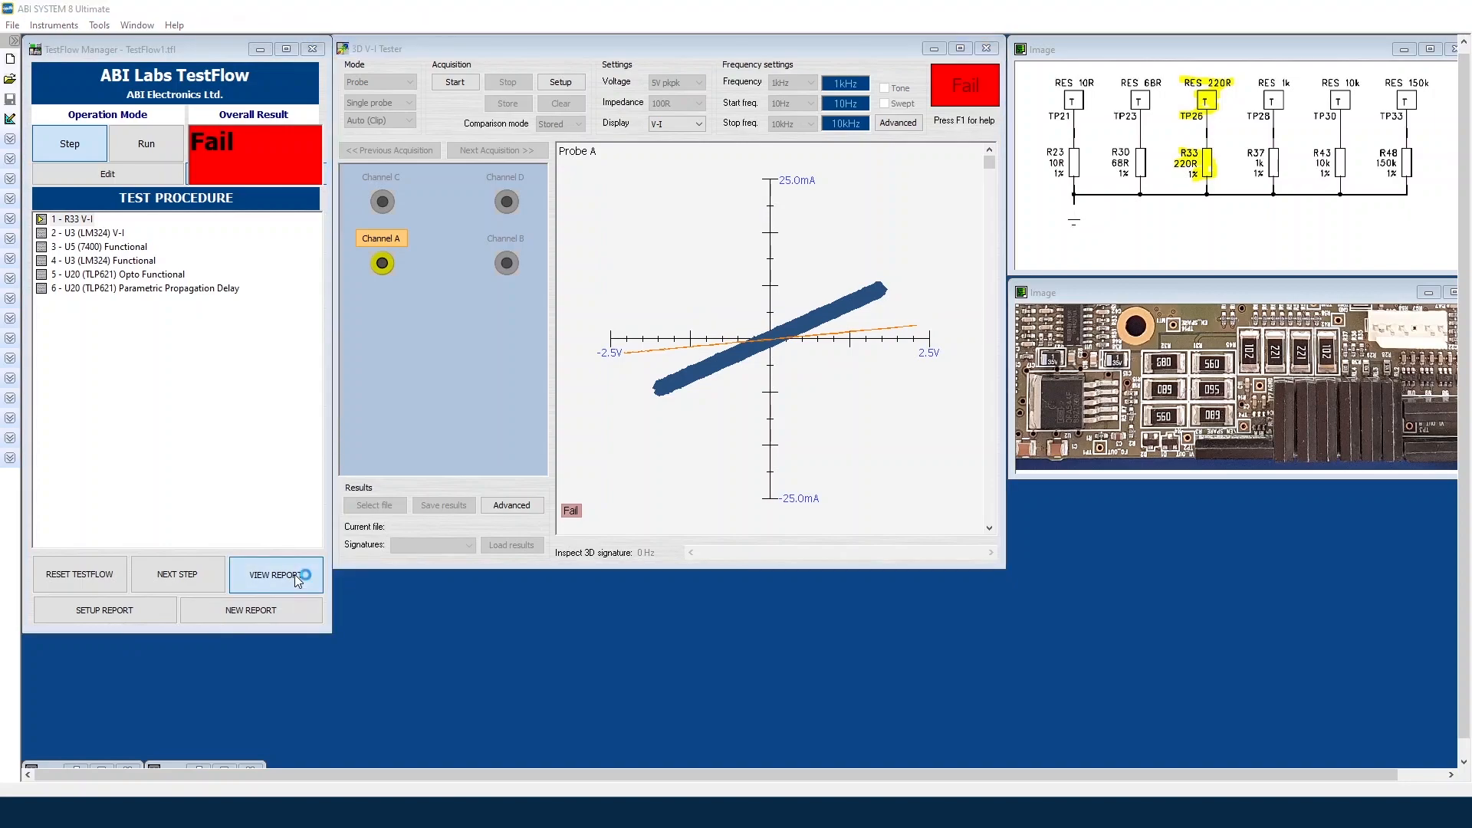
drag(393, 81, 648, 33)
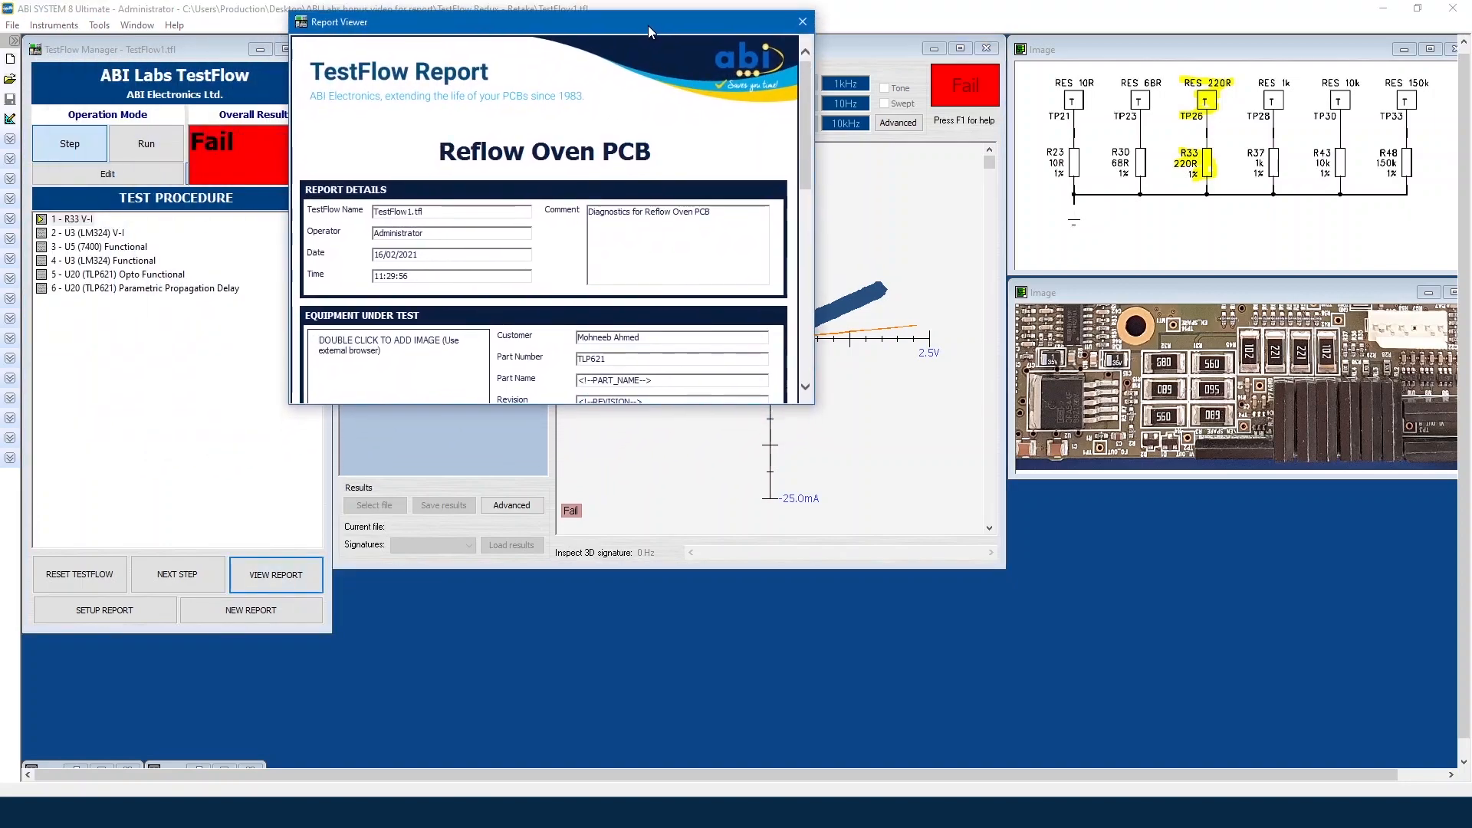
drag(801, 399, 1106, 774)
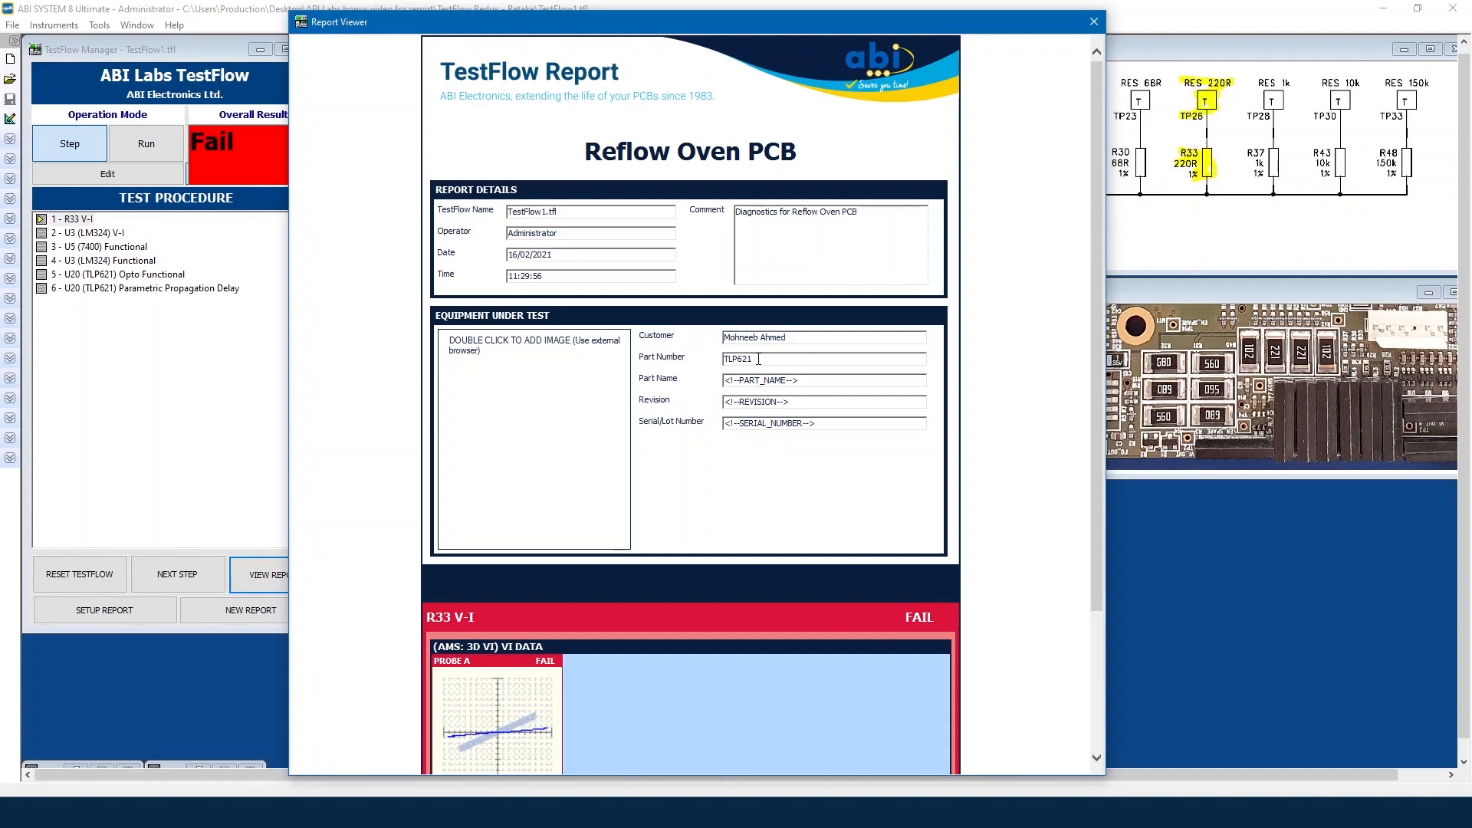
scroll(1054, 461, down, 2)
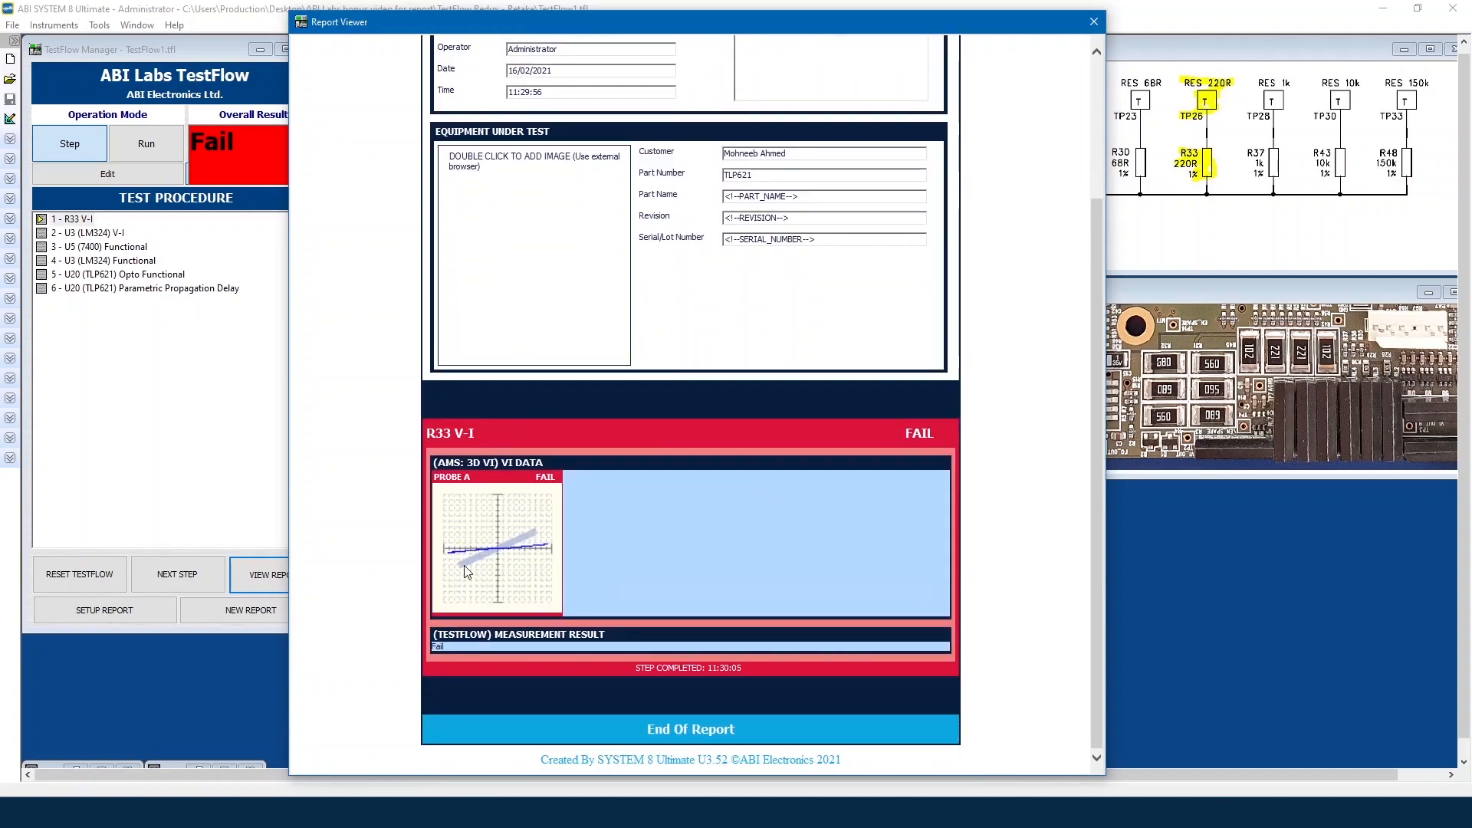
scroll(475, 606, up, 1)
scroll(475, 606, up, 1)
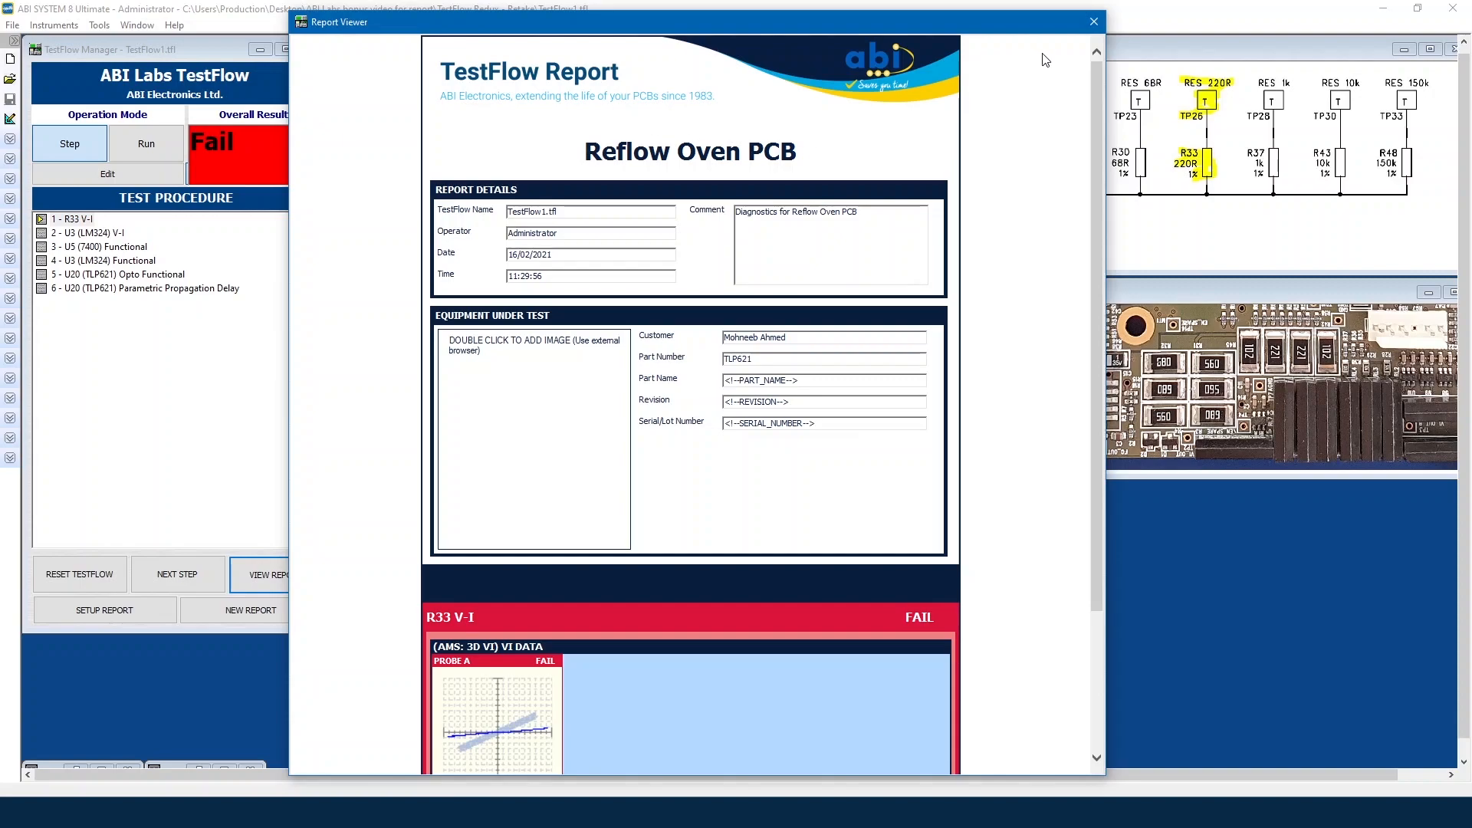
click(1093, 21)
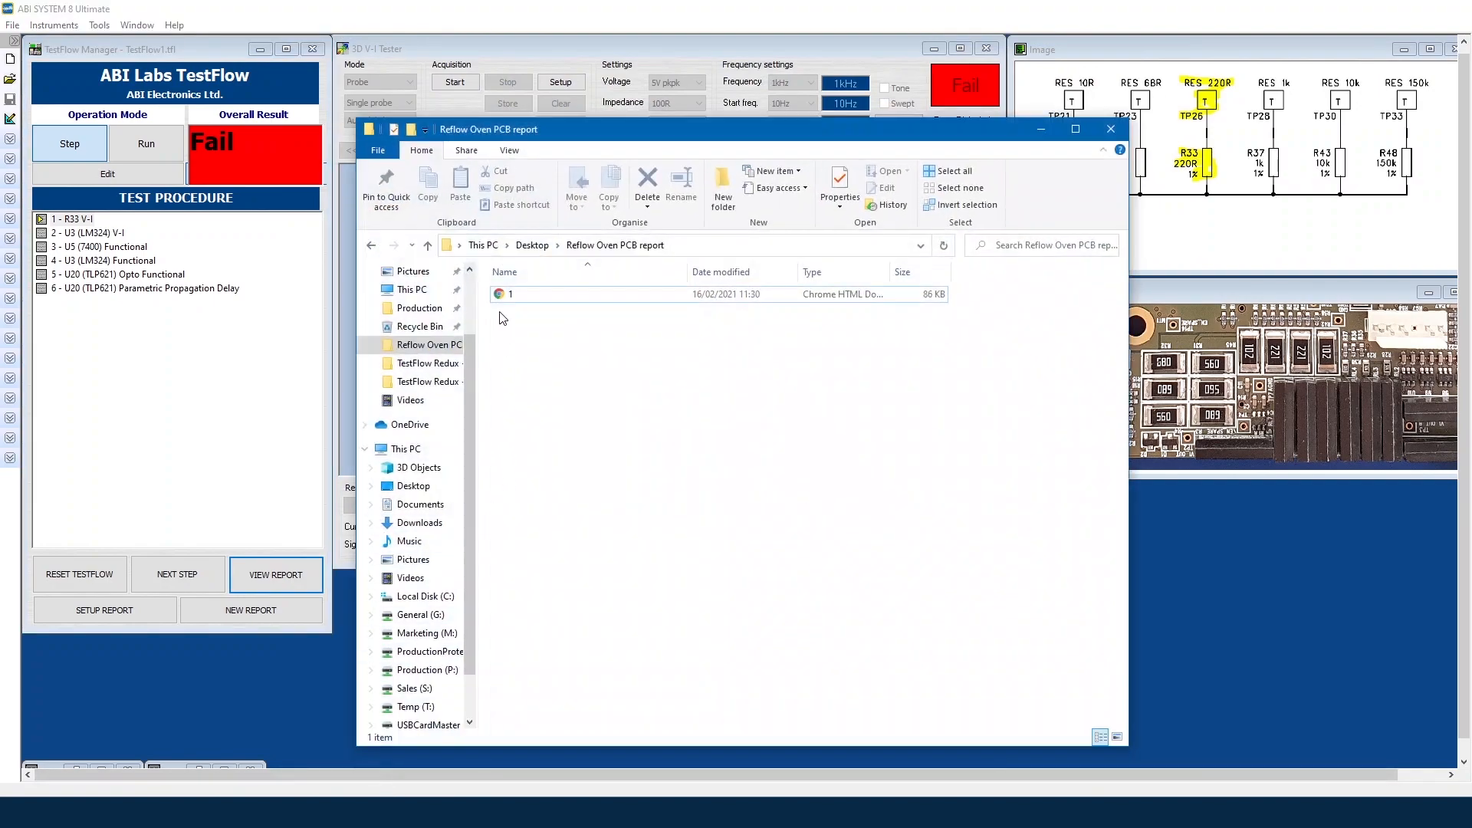
Step: Open report 1 from the Reflow Oven PCB folder, showing TLP621 and R33 V-I FAIL
click(511, 296)
double_click(512, 296)
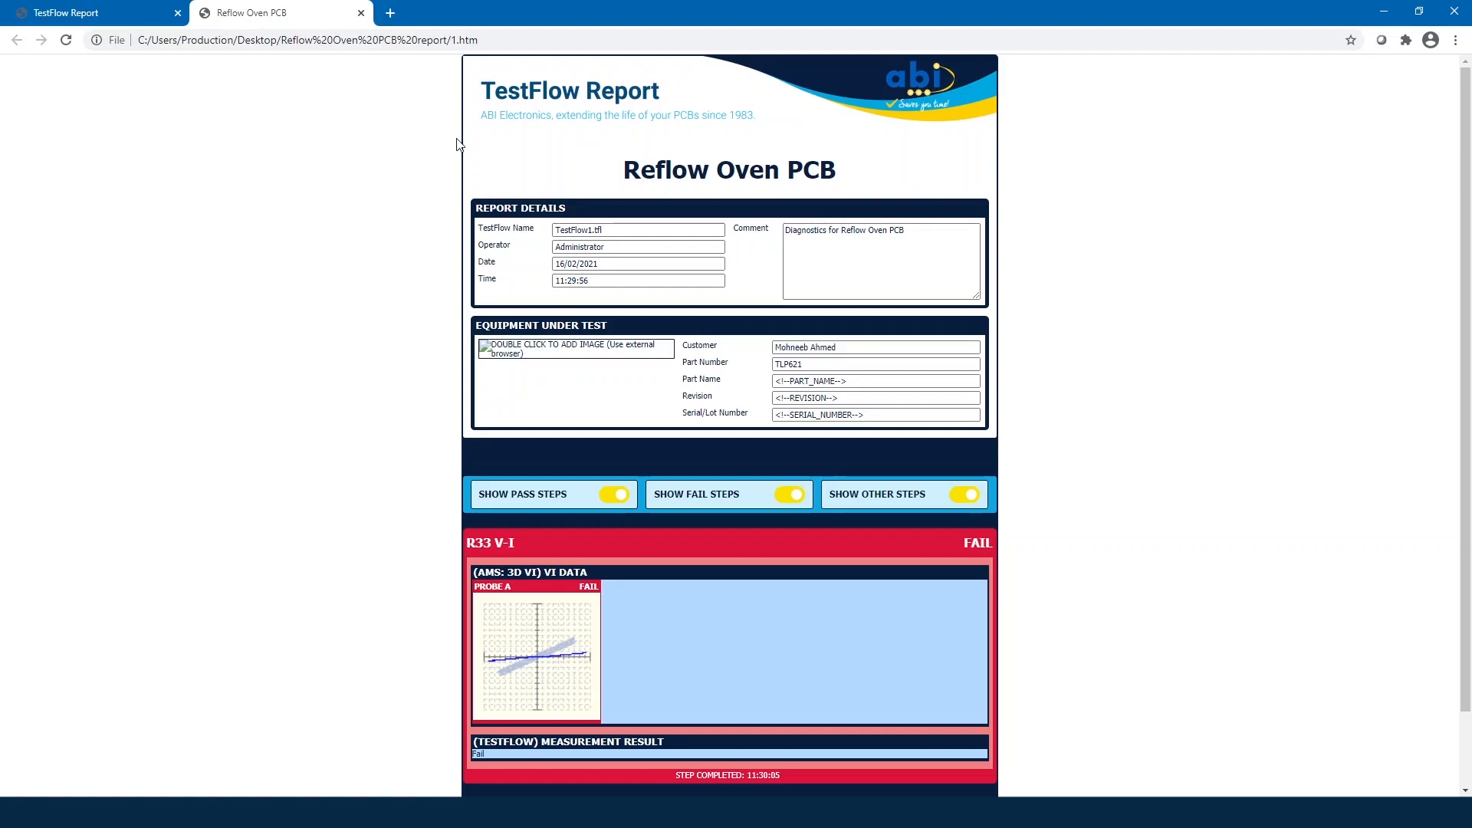
Step: Insert the 20200304_083624 board photo and the Imagen-promo-ABI-LAB header banner into the report
double_click(539, 357)
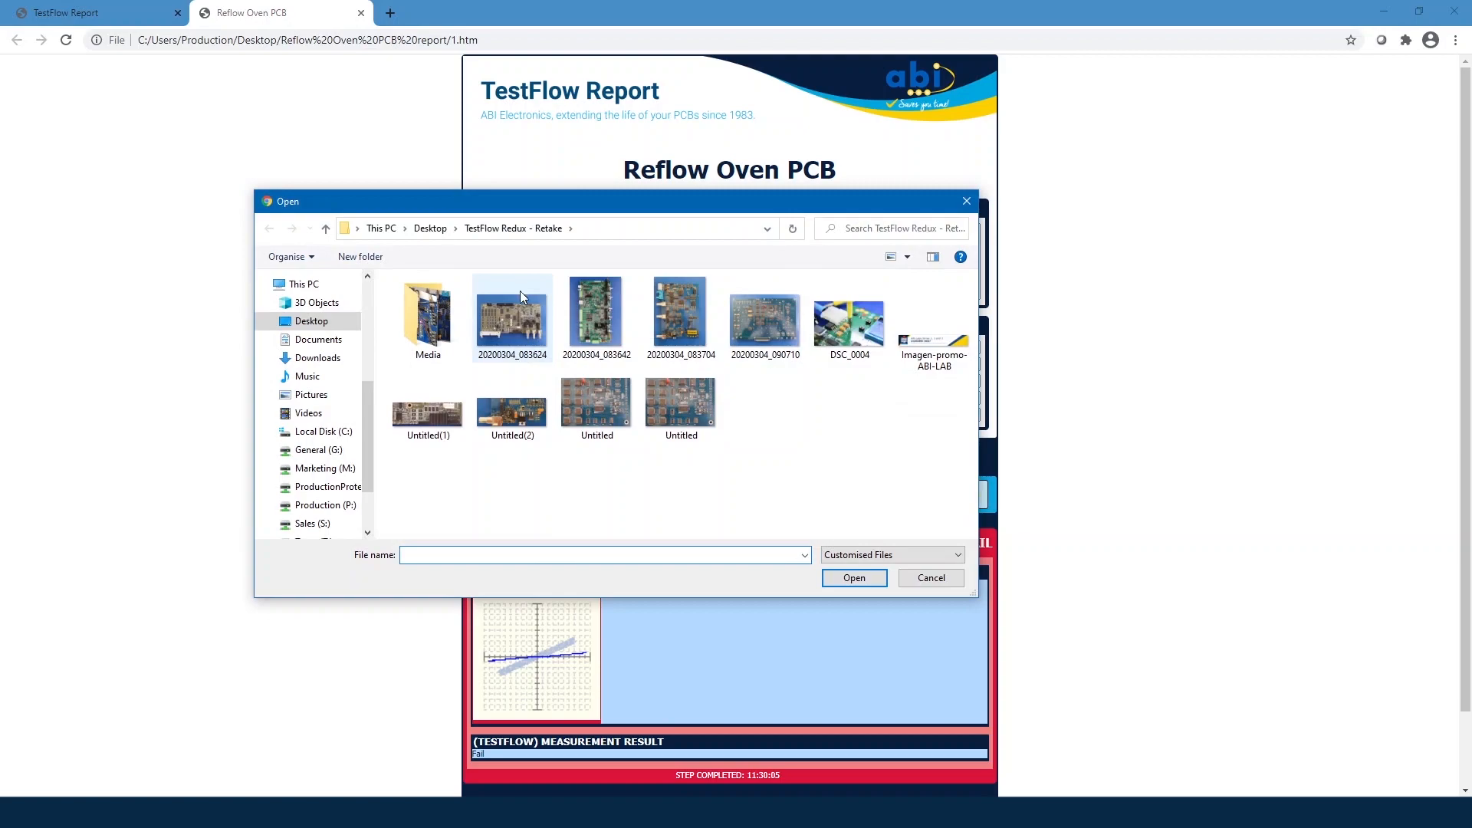
double_click(517, 302)
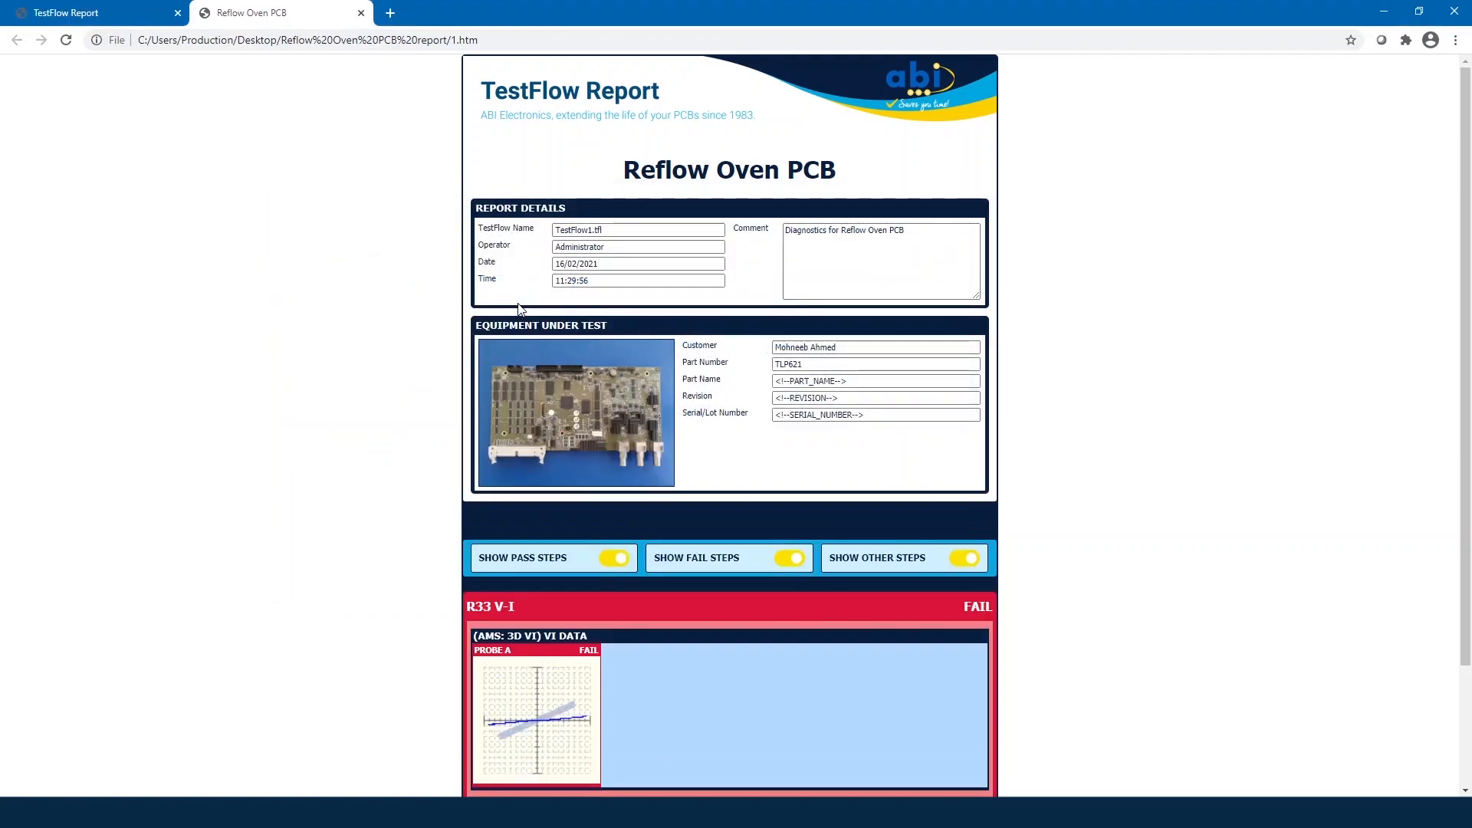
double_click(843, 98)
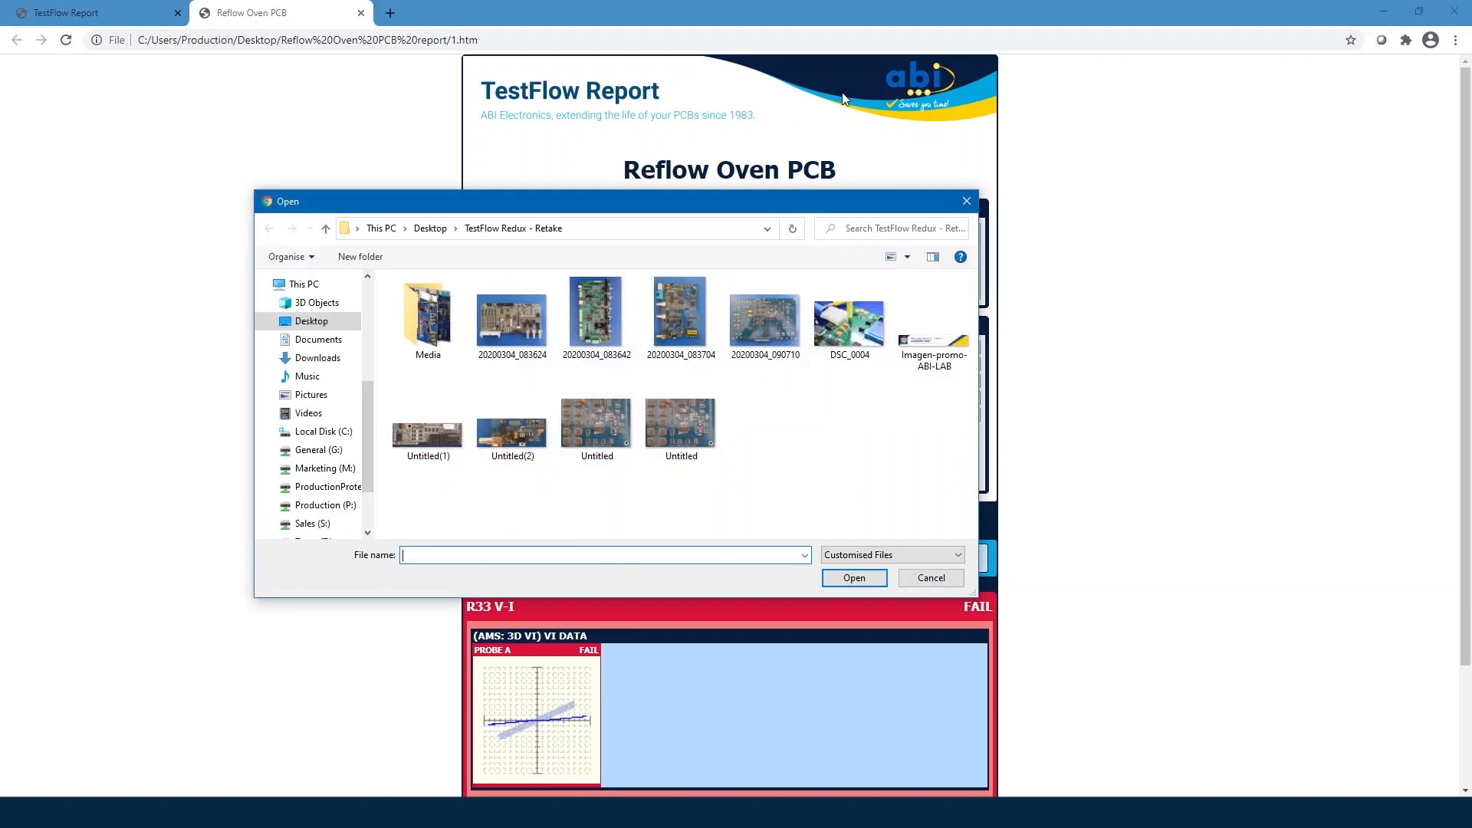
double_click(955, 328)
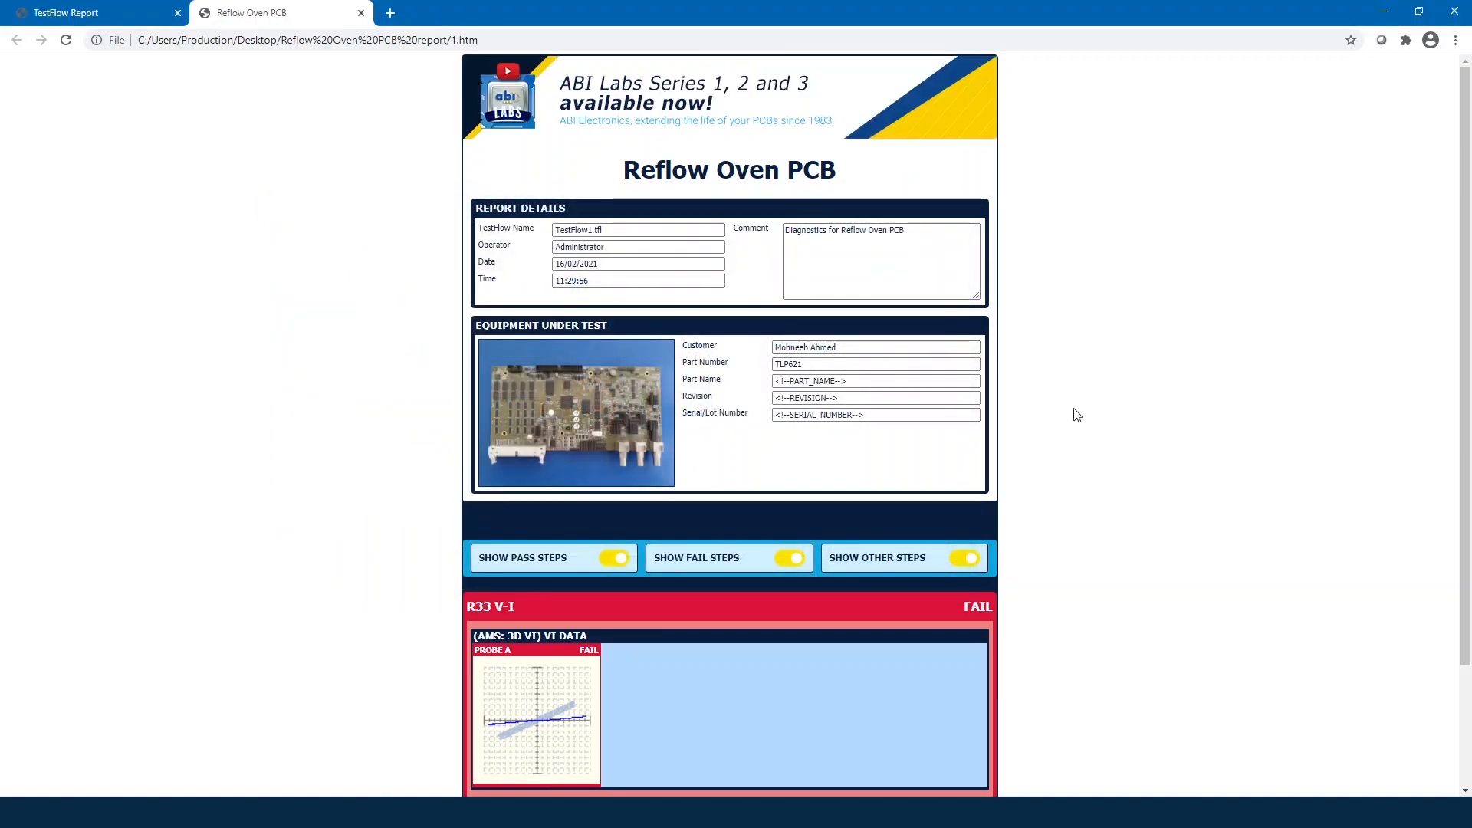
scroll(1077, 415, down, 2)
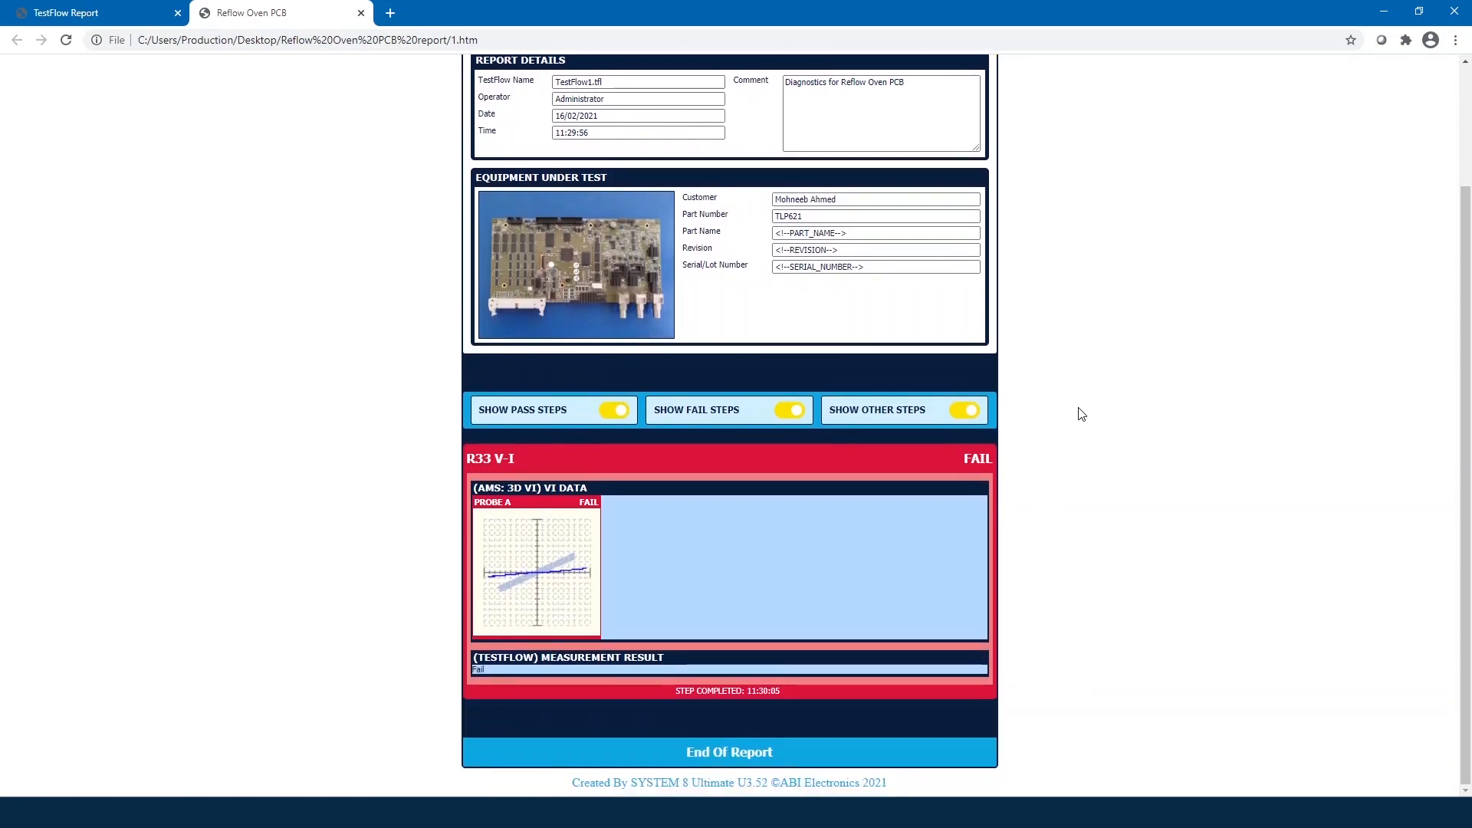